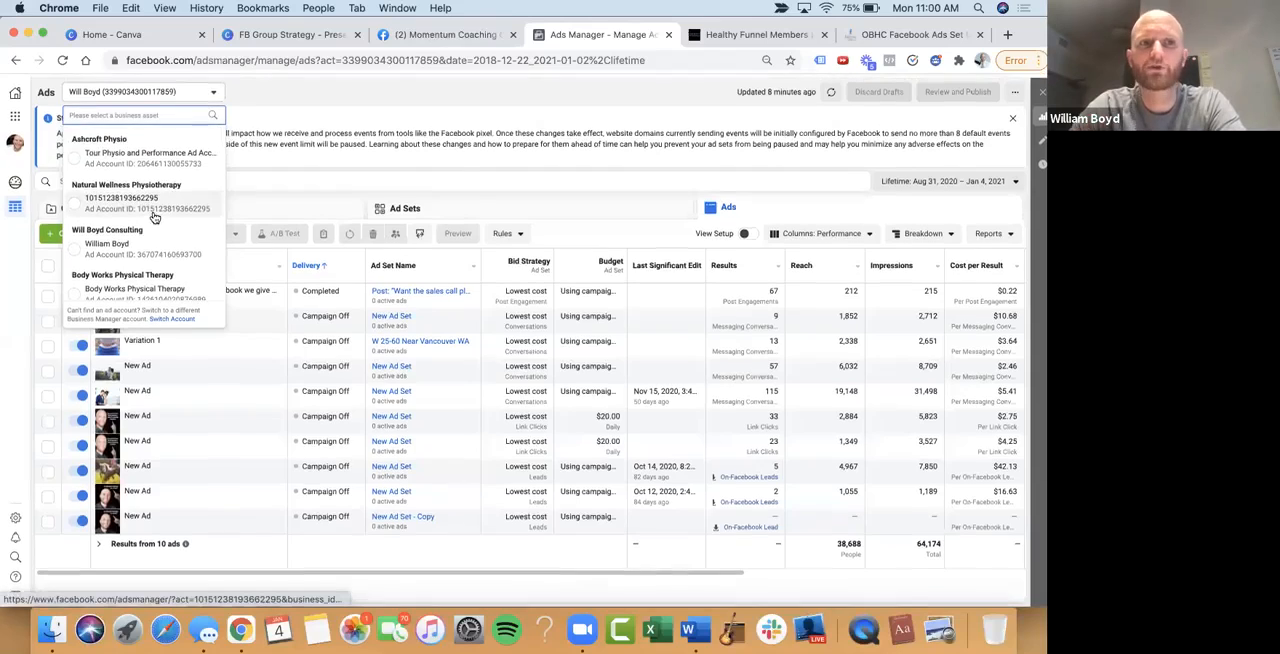
# Look through the list of ad accounts and switch to the one under the consulting business
pyautogui.scroll(-3, 155, 217)
pyautogui.scroll(-10, 155, 217)
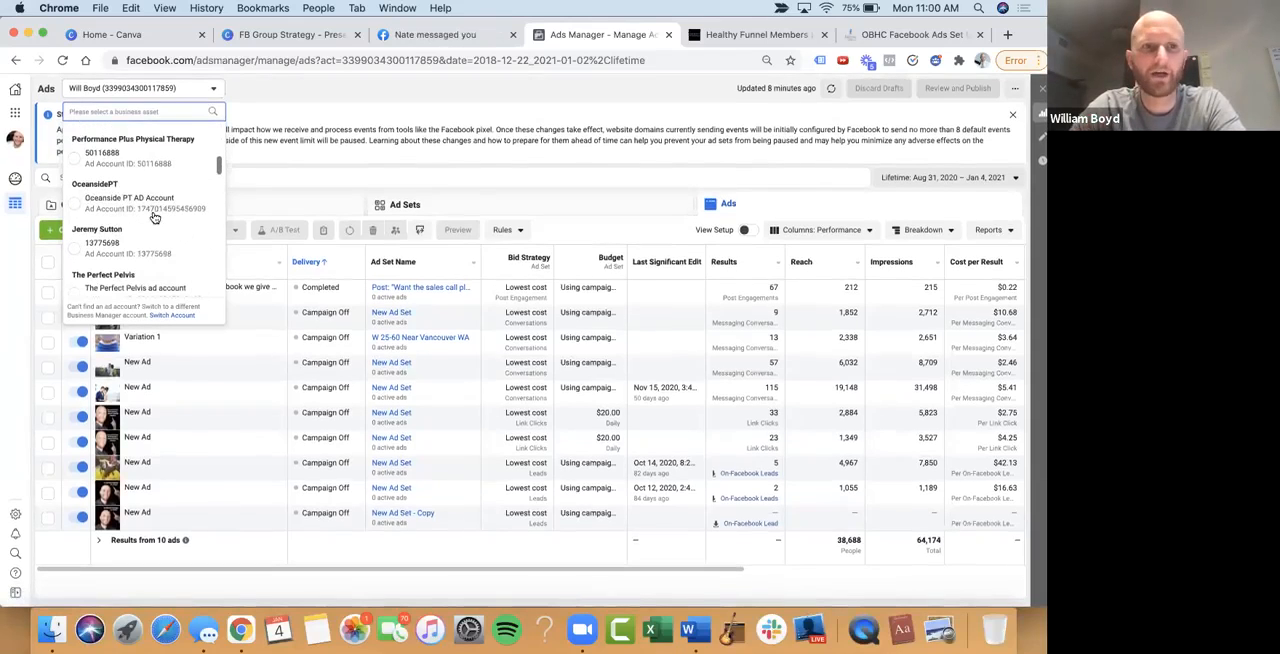
pyautogui.scroll(-5, 153, 216)
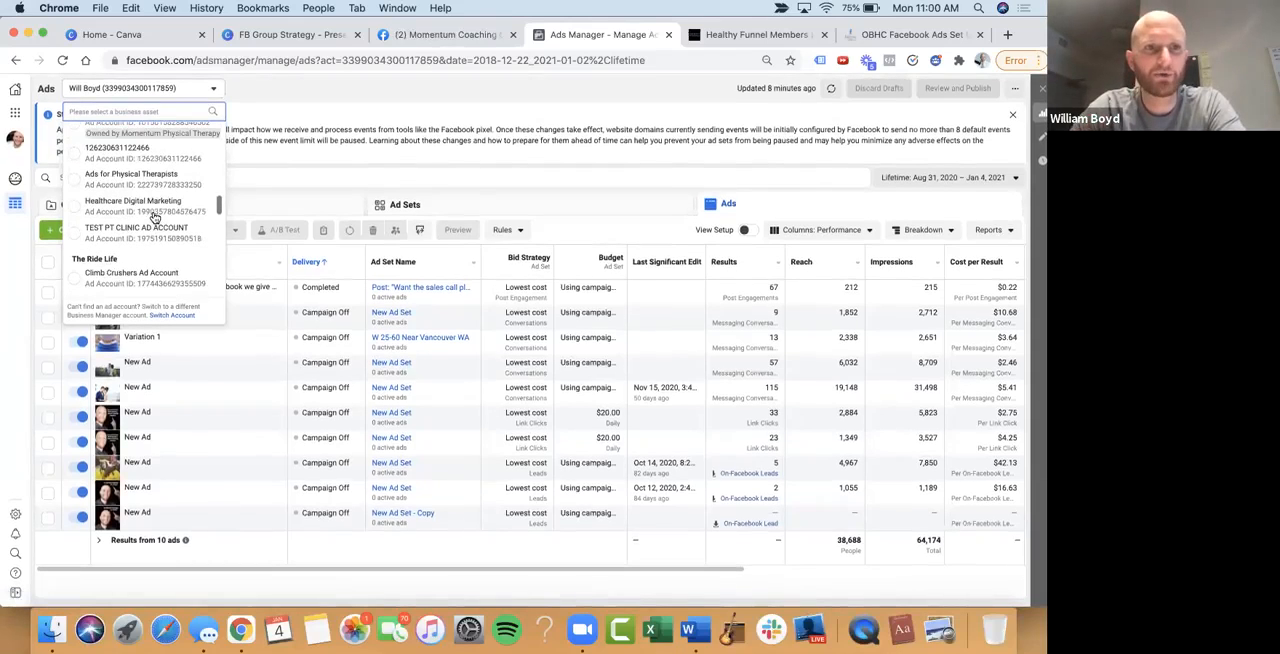
pyautogui.scroll(-3, 153, 216)
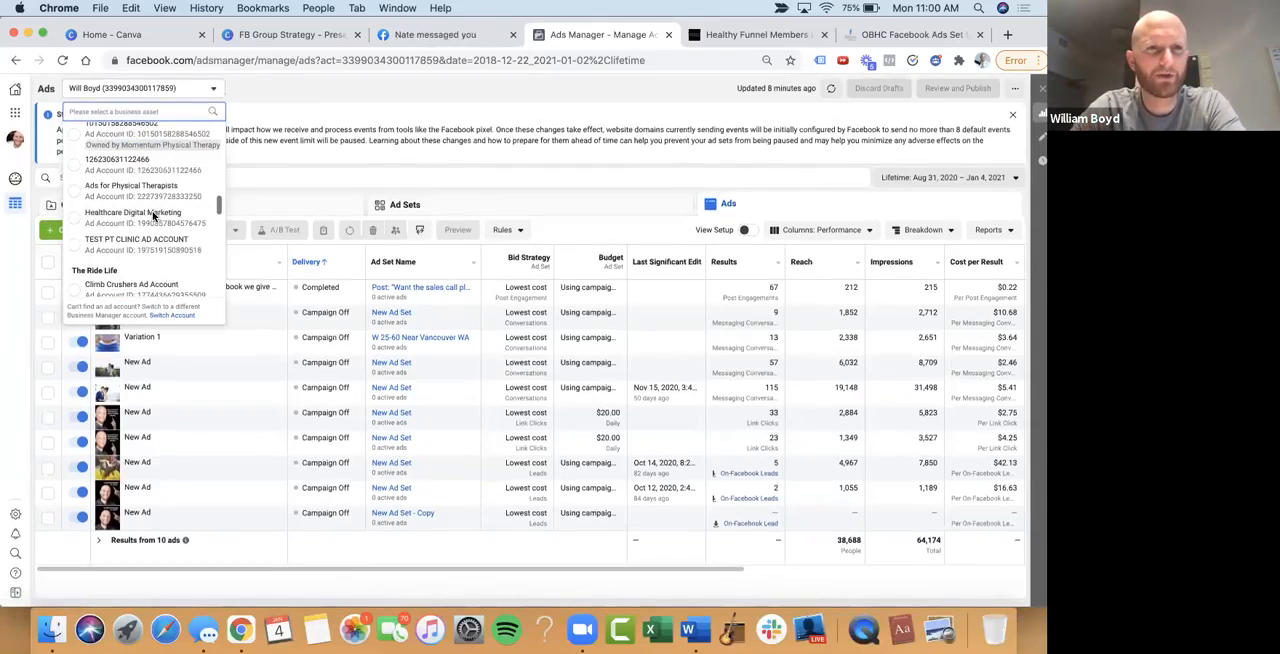
pyautogui.scroll(10, 147, 207)
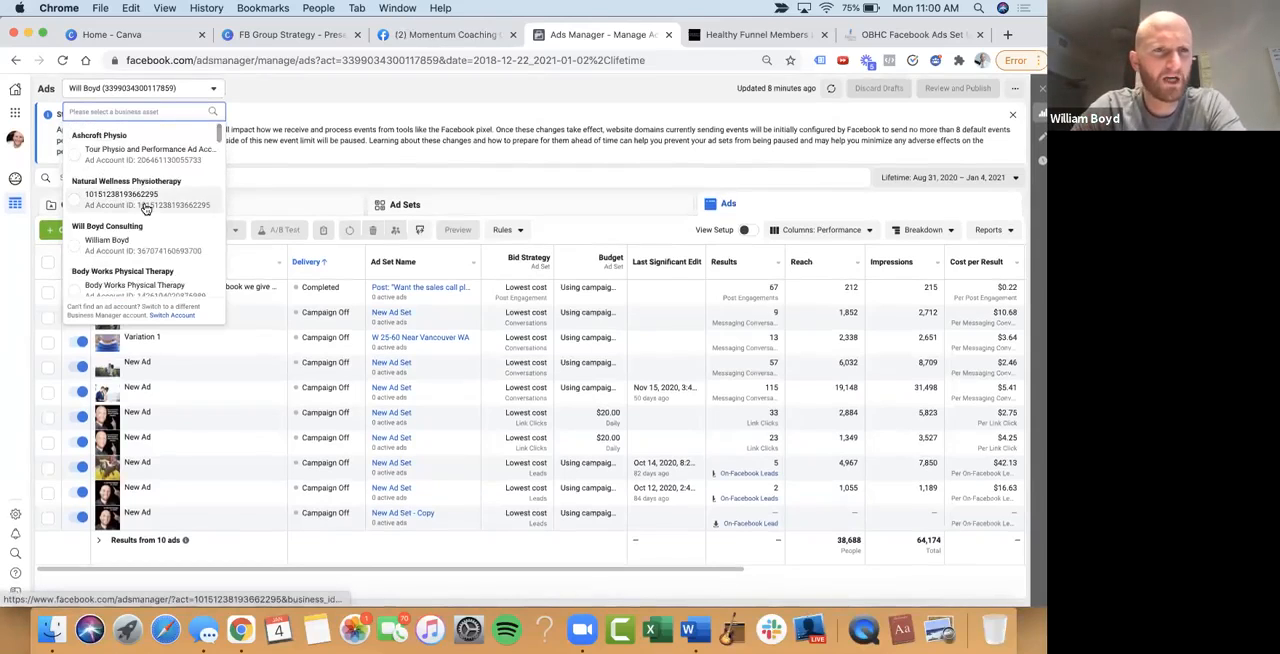
pyautogui.scroll(-10, 147, 210)
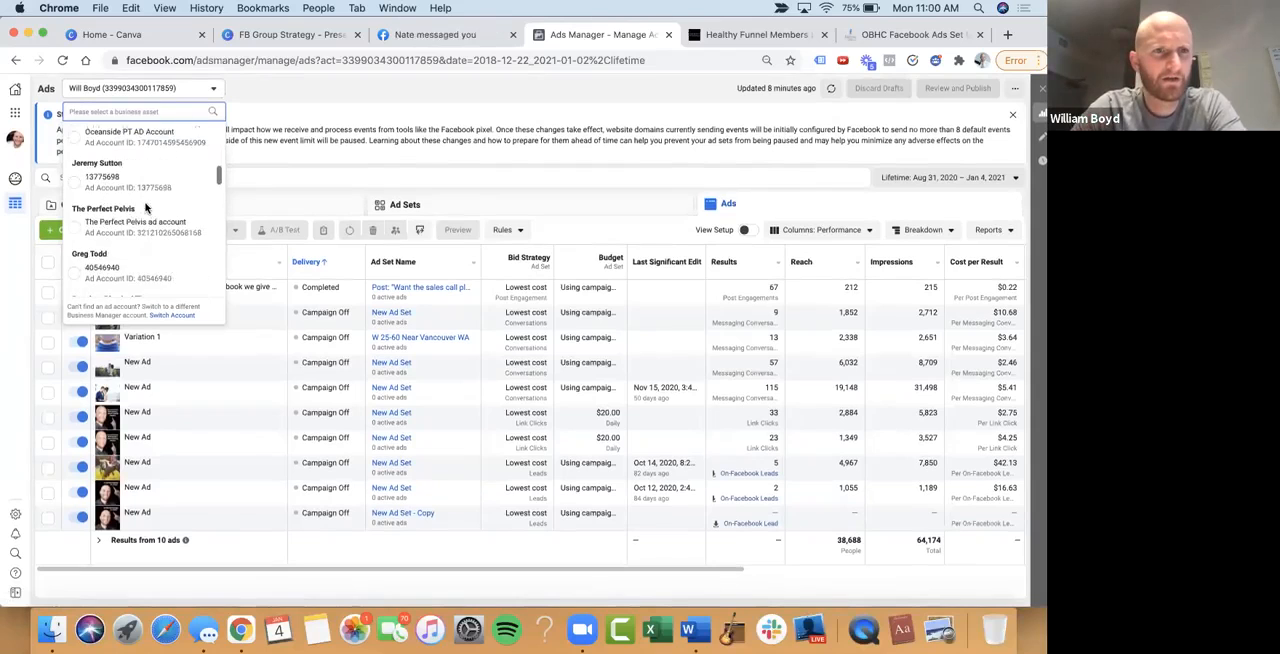
pyautogui.scroll(5, 141, 231)
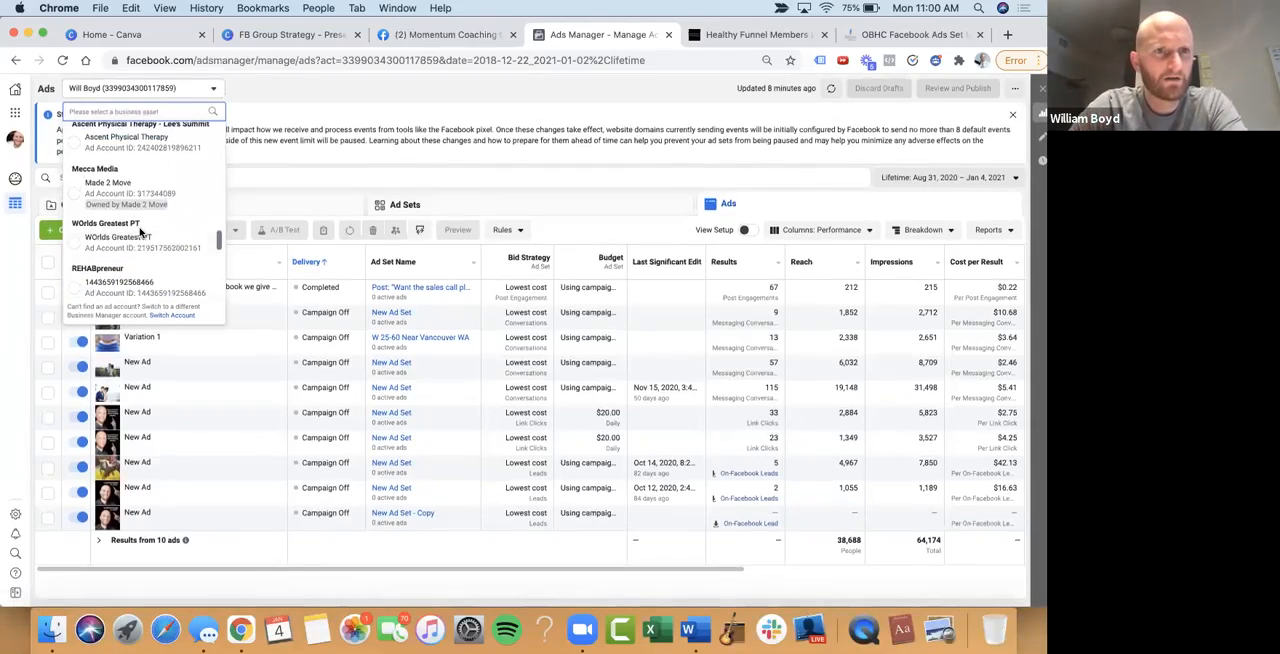
pyautogui.scroll(10, 141, 233)
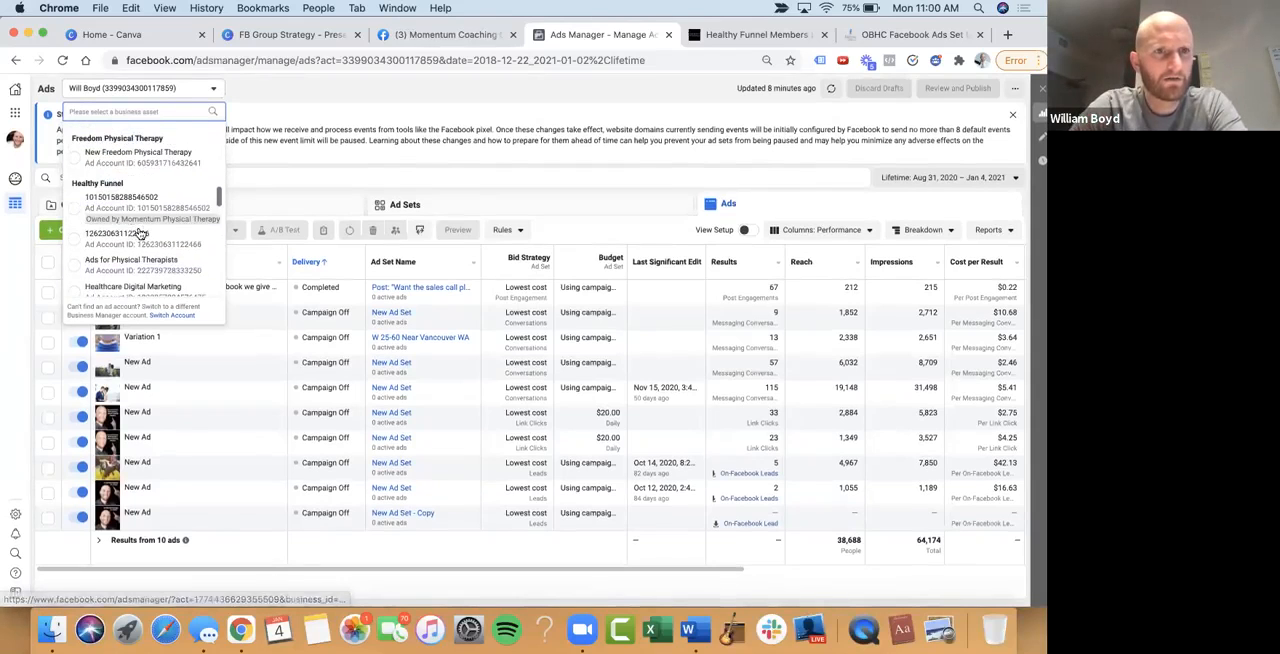
pyautogui.scroll(5, 140, 232)
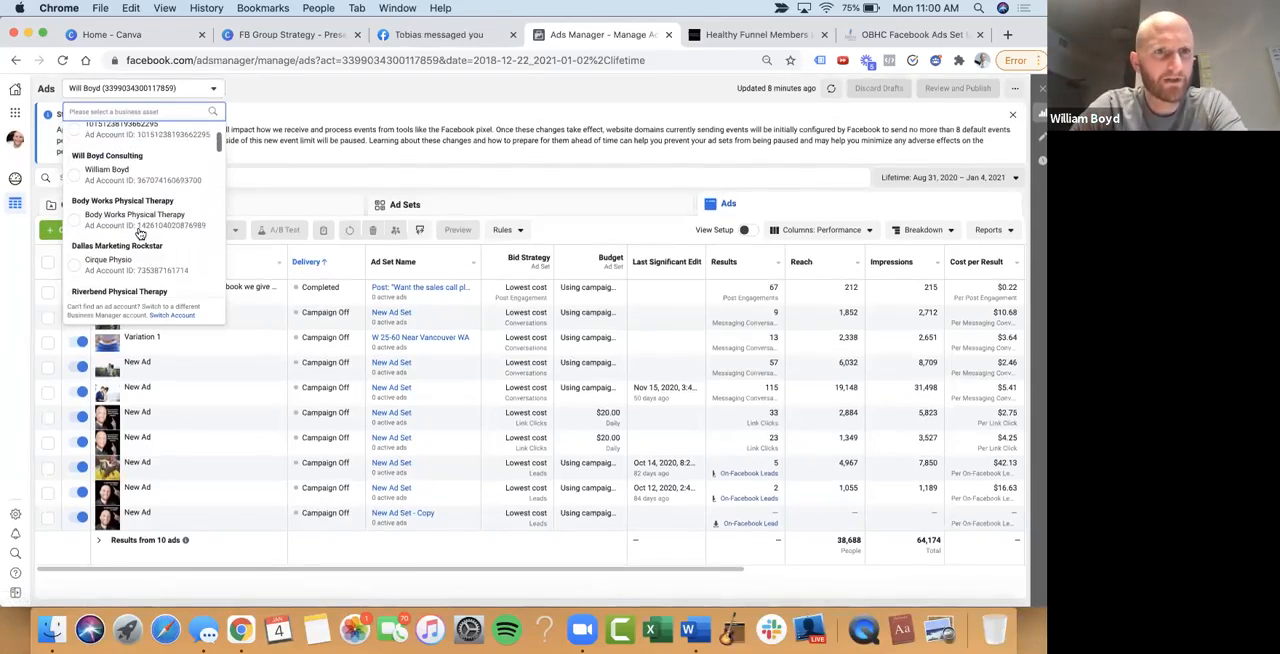
pyautogui.click(125, 184)
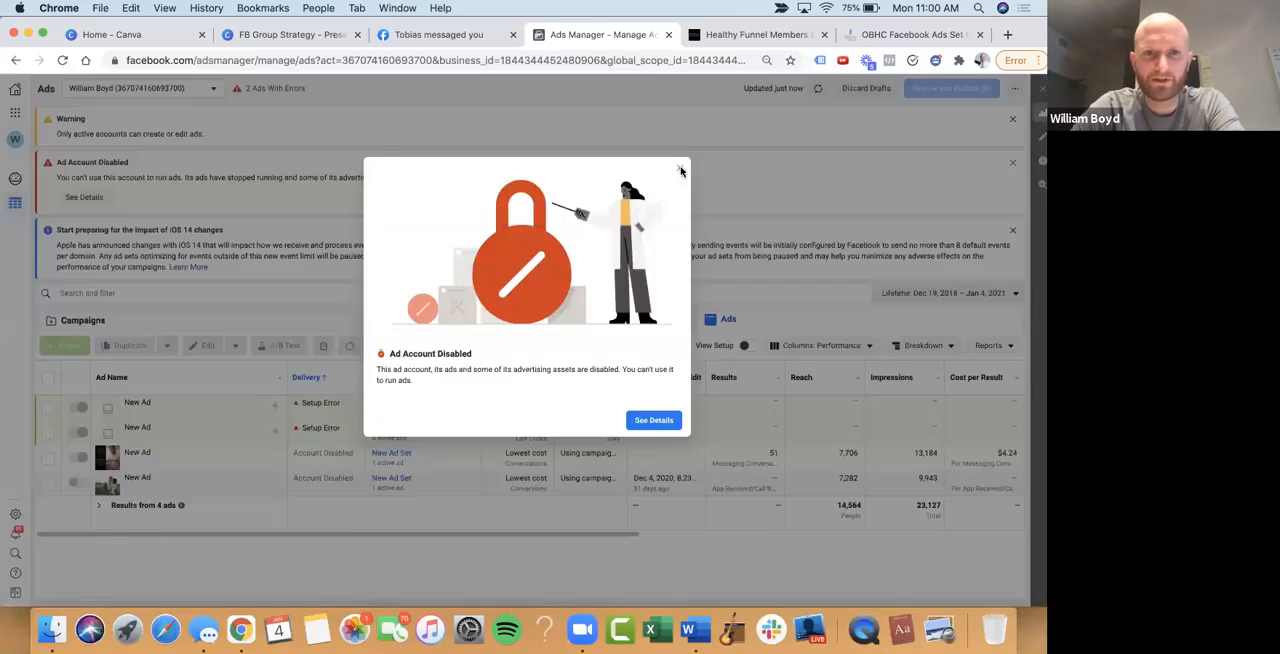
# Inspect the draft ad of the FB Group Push campaign, closing its editor and clearing the campaign selection
pyautogui.click(683, 172)
pyautogui.click(186, 333)
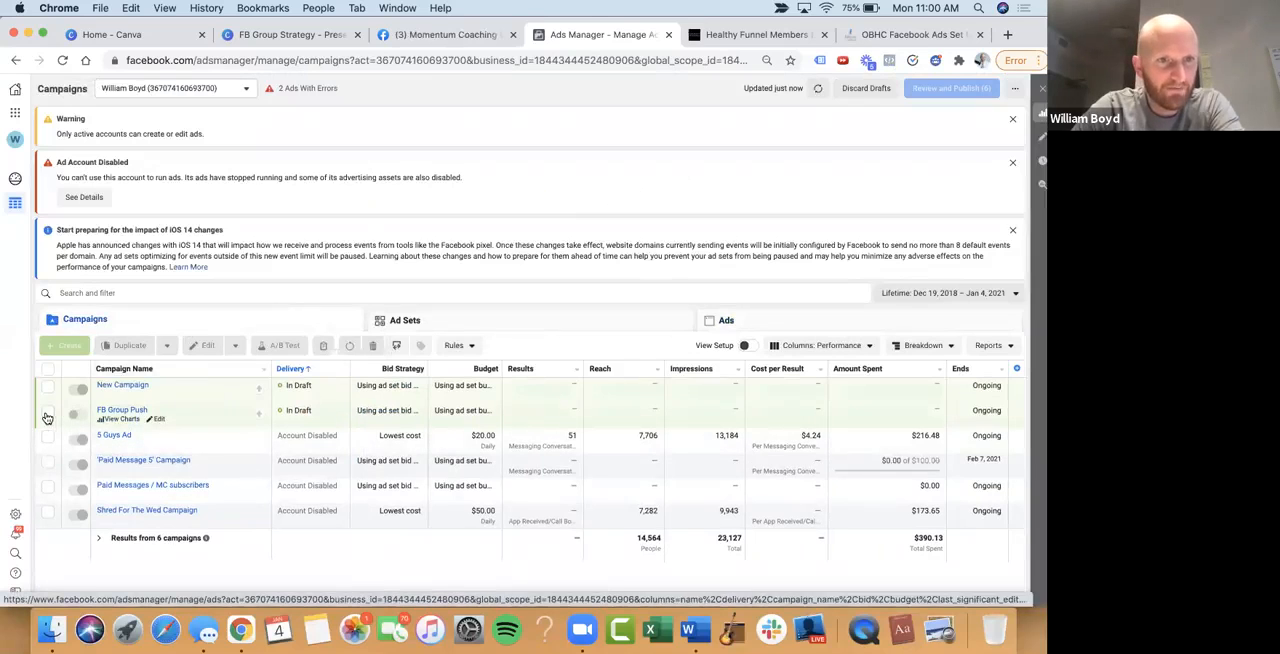
pyautogui.click(47, 414)
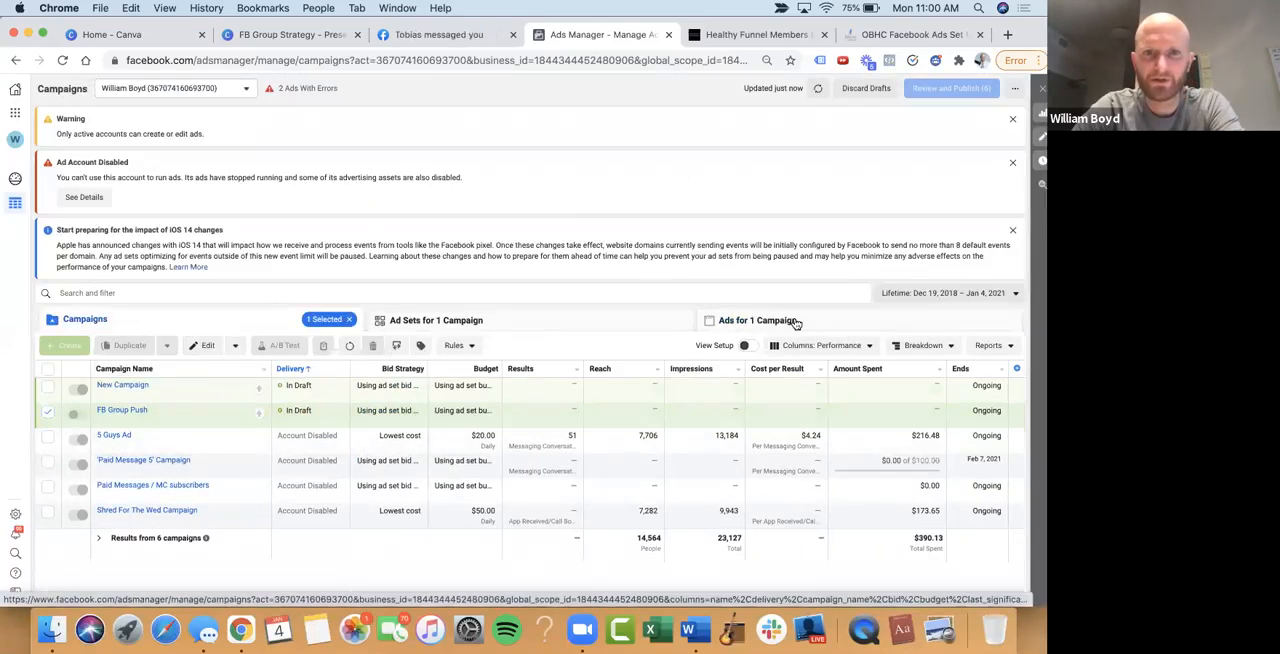
pyautogui.click(795, 322)
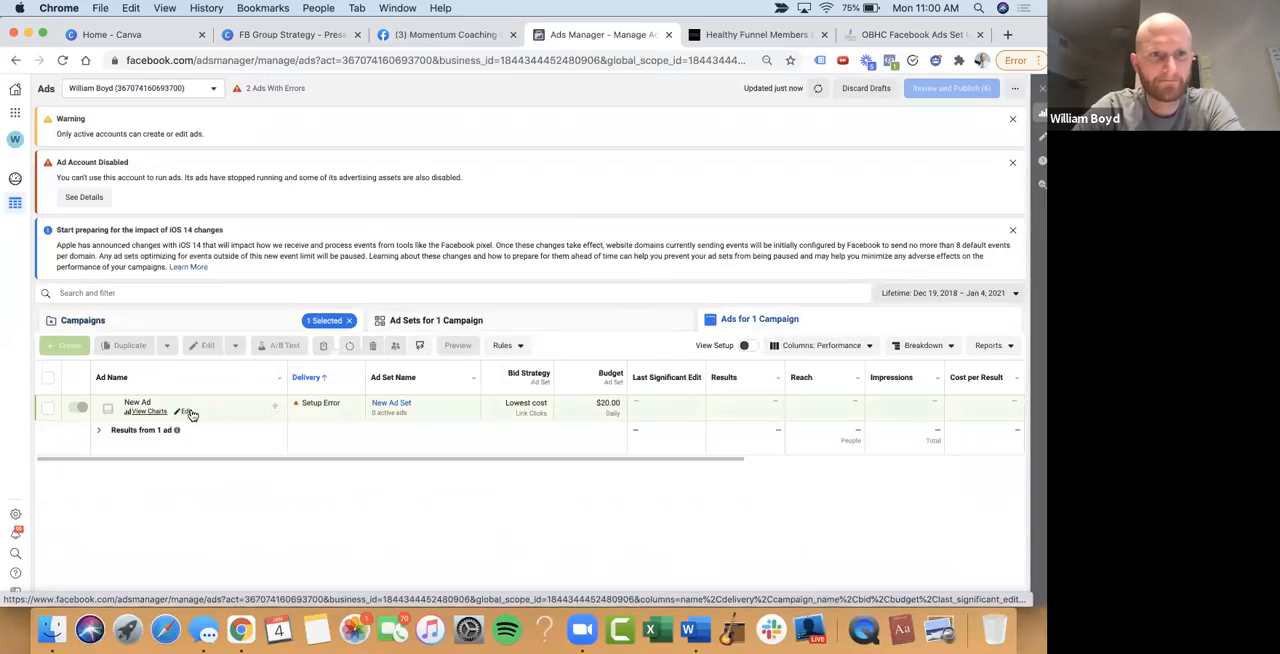
pyautogui.click(187, 411)
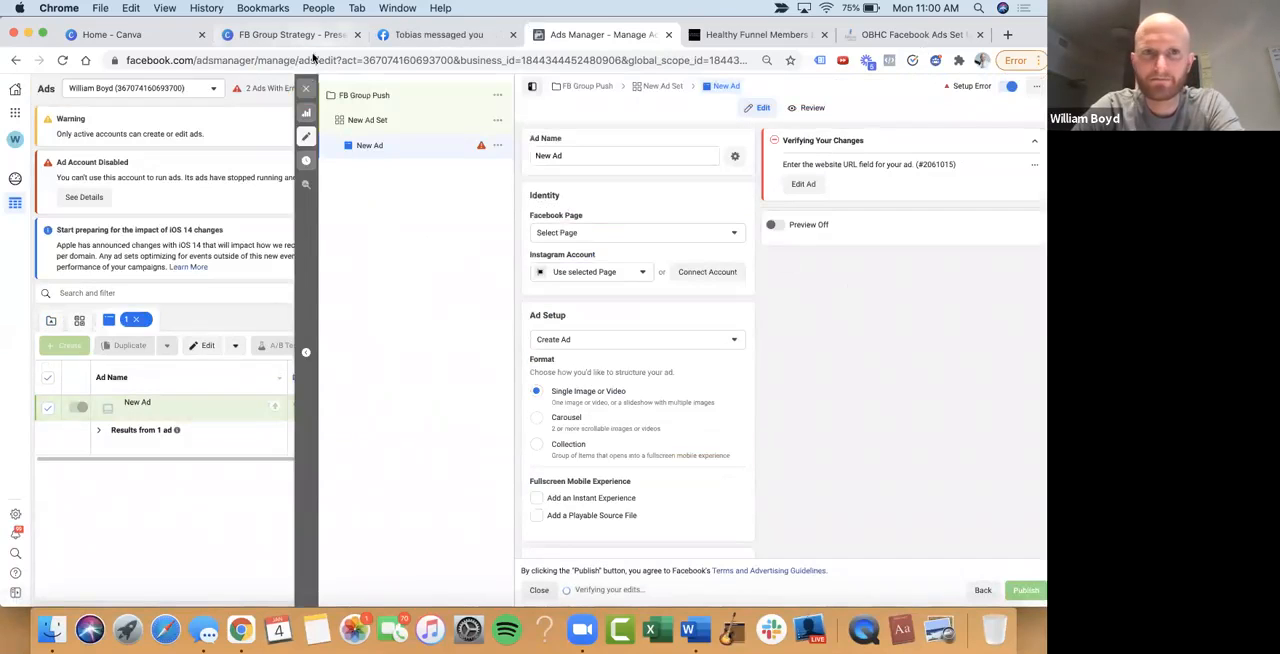
pyautogui.click(306, 88)
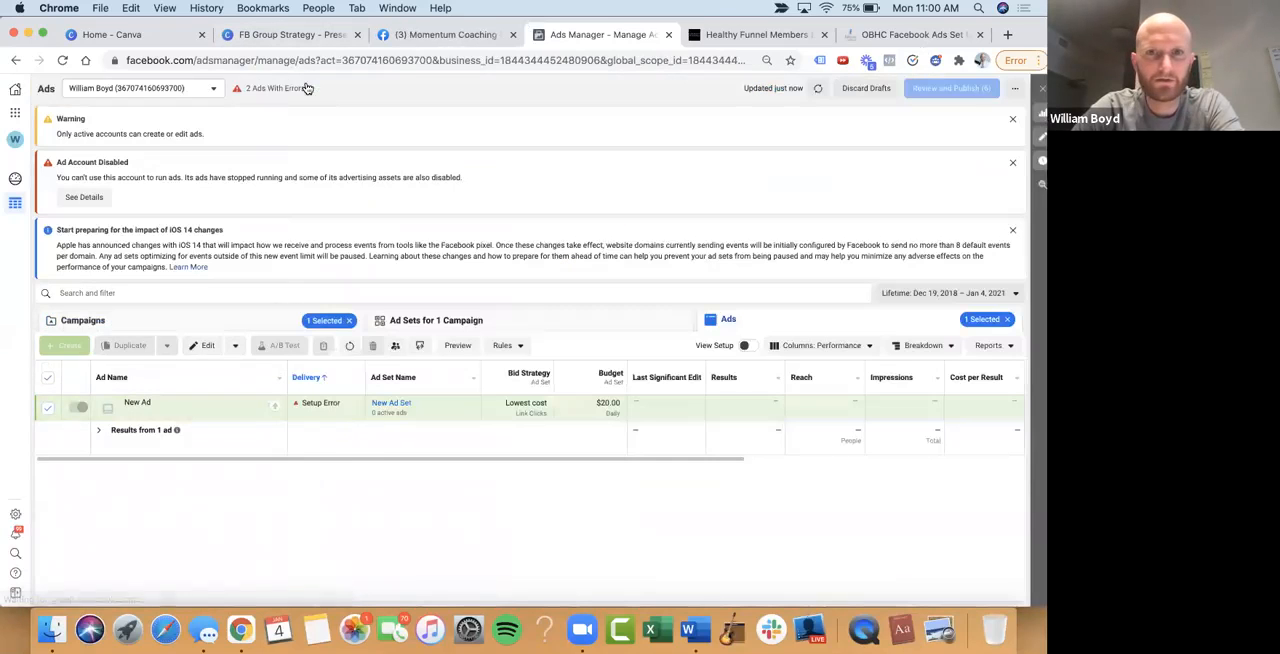
pyautogui.click(104, 321)
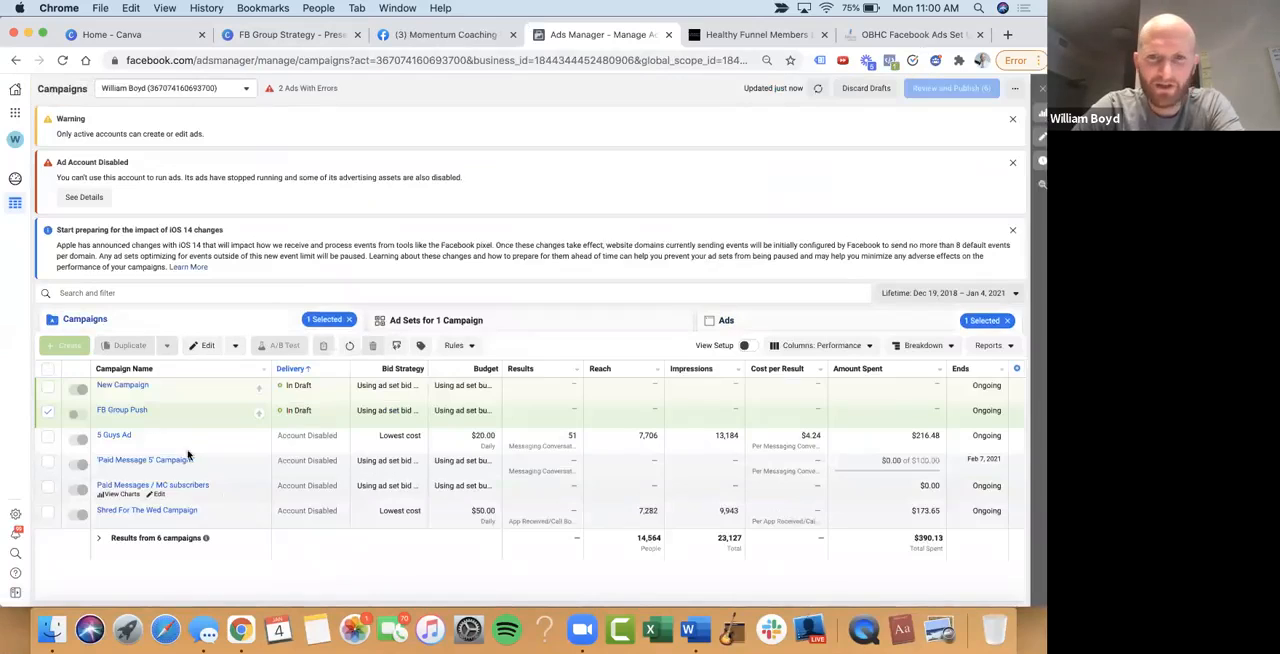
pyautogui.click(47, 410)
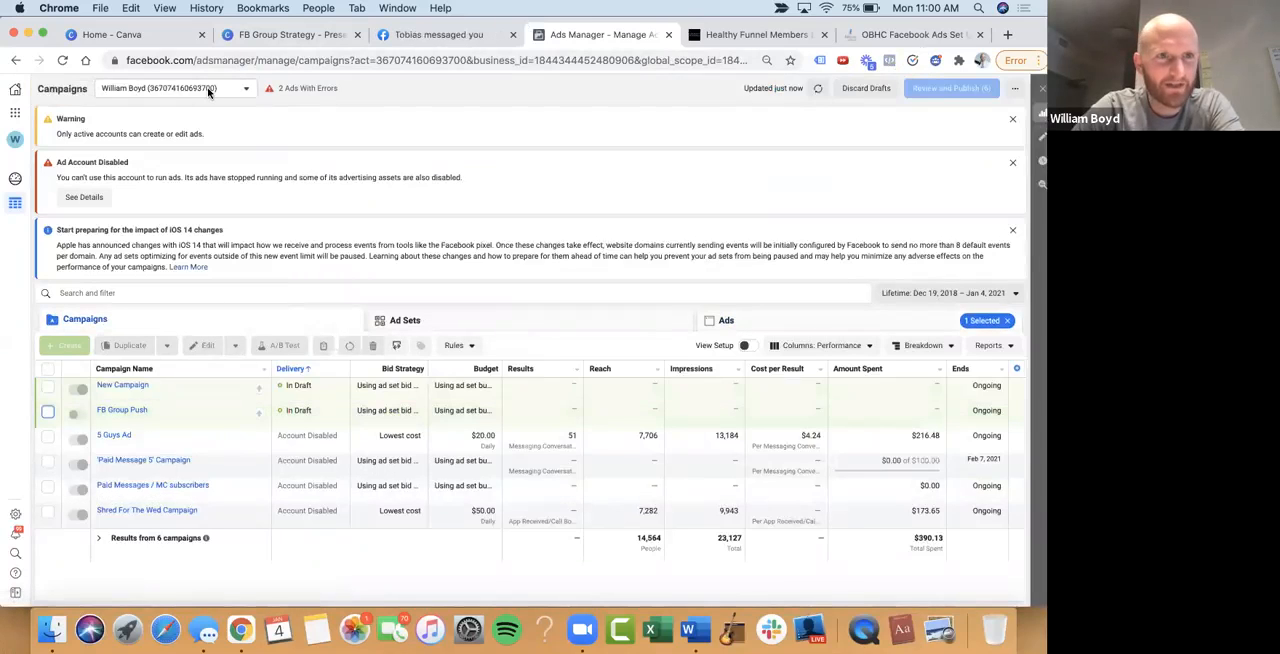
# Switch to the personal ad account at the end of the full ad account list
pyautogui.click(208, 89)
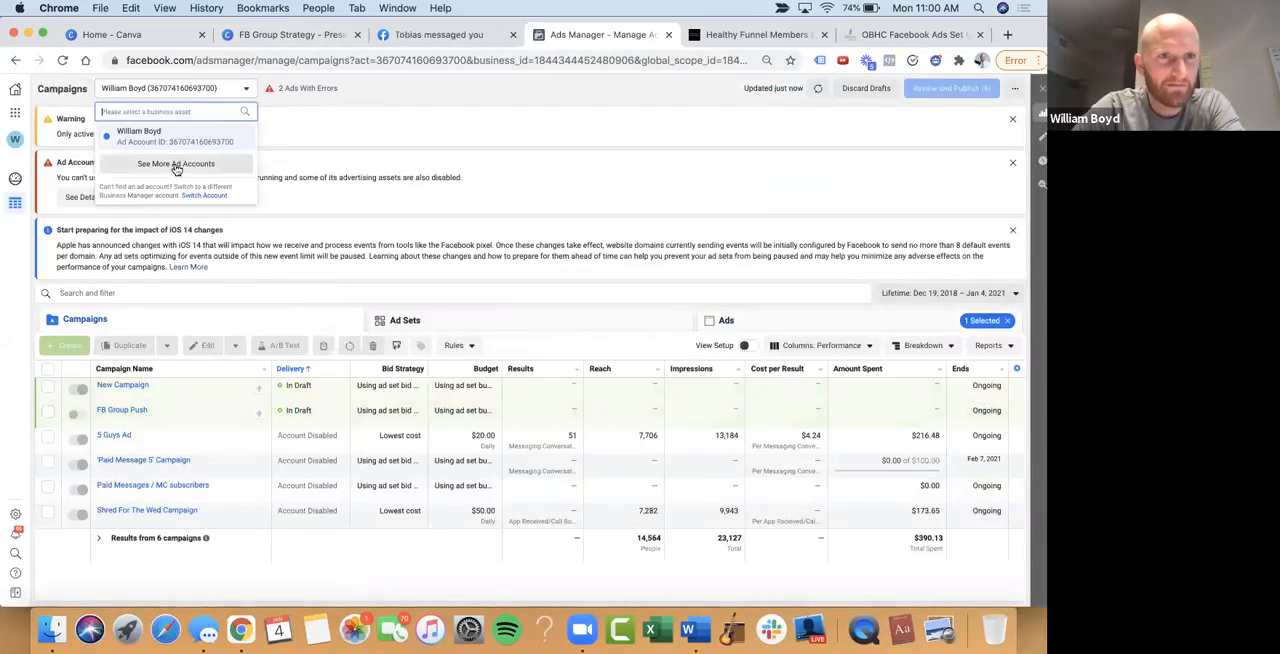
pyautogui.click(175, 163)
pyautogui.scroll(-5, 174, 265)
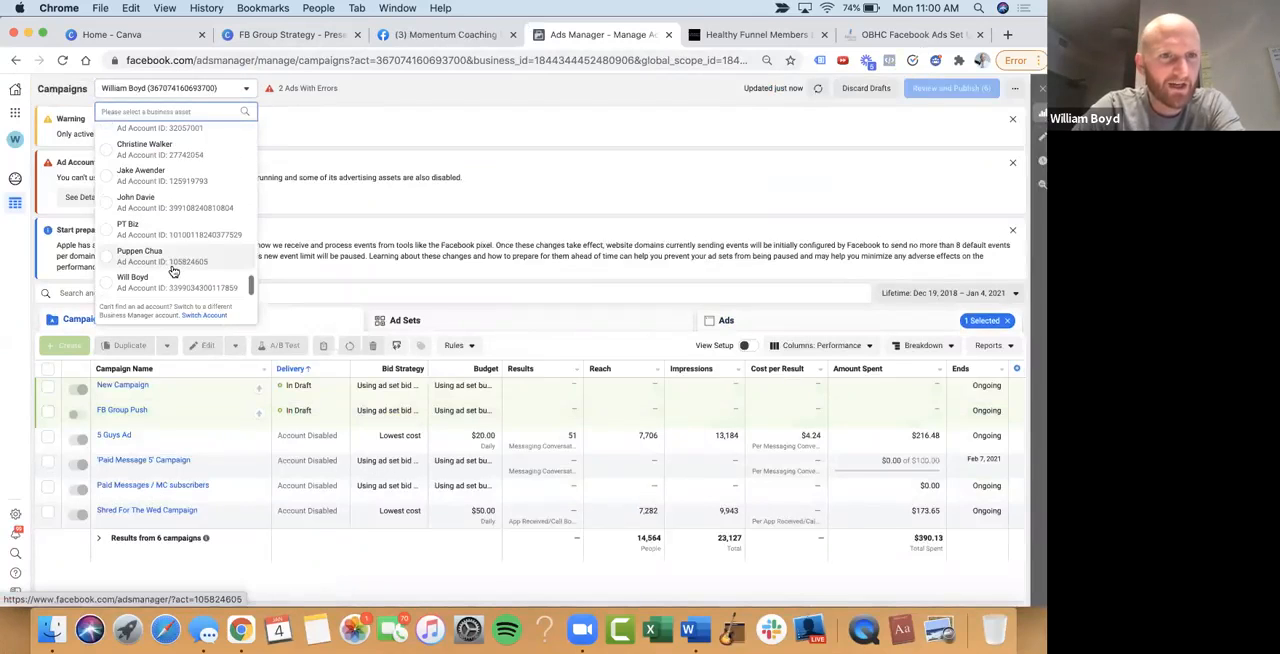
pyautogui.click(172, 283)
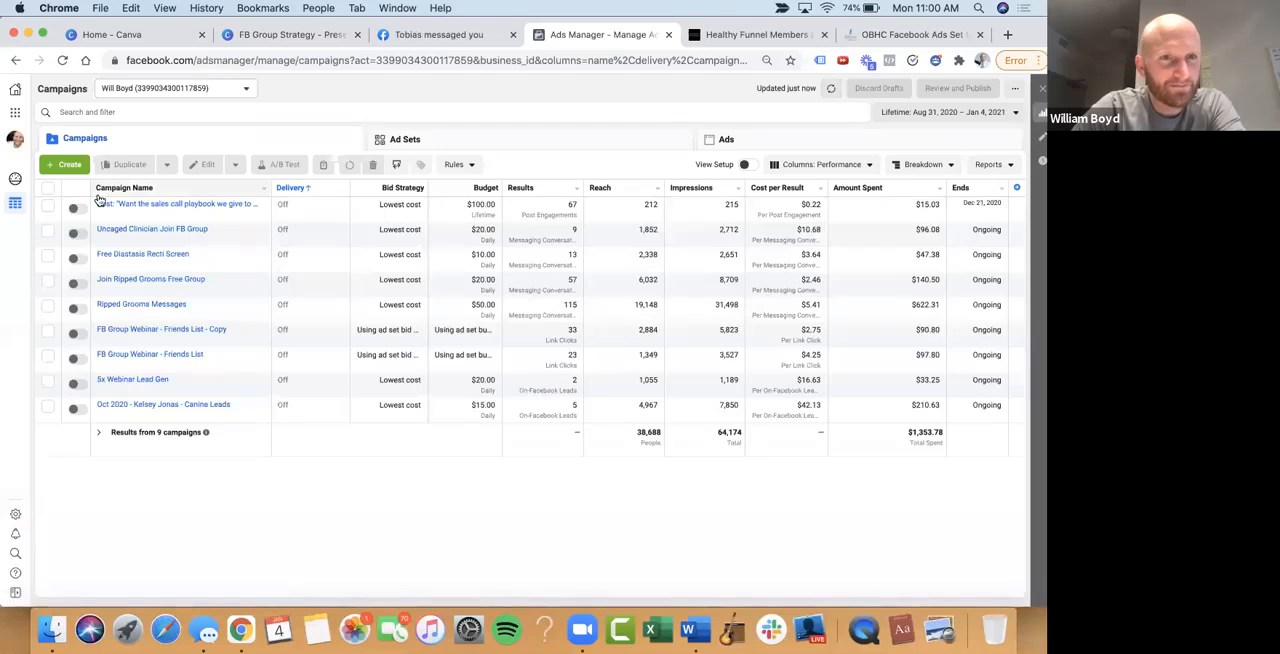
# Open the ad of the Join Ripped Grooms Free Group campaign for editing
pyautogui.click(46, 235)
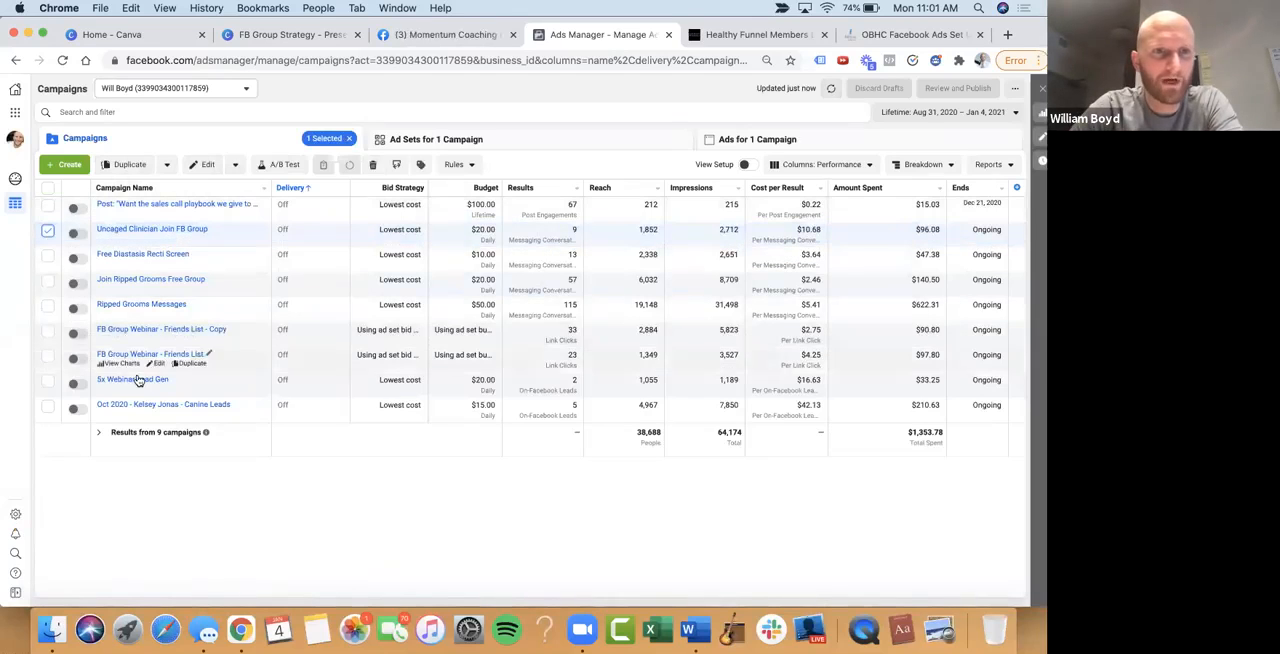
pyautogui.click(45, 236)
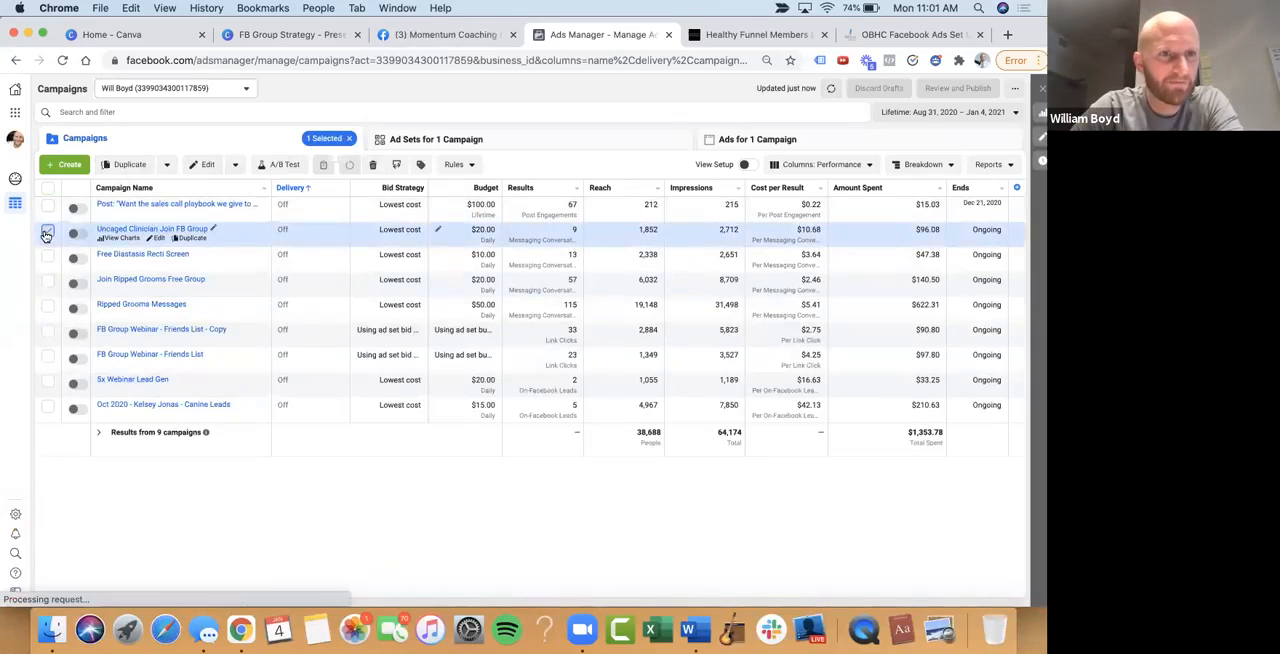
pyautogui.click(46, 283)
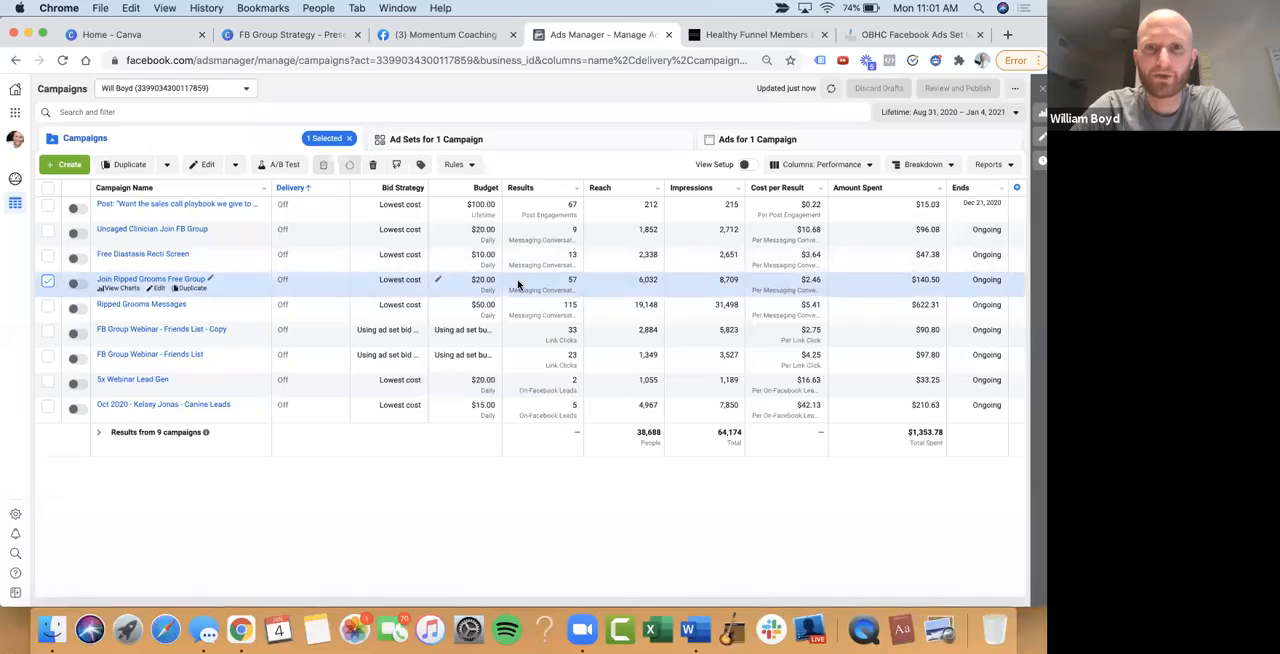
pyautogui.click(768, 139)
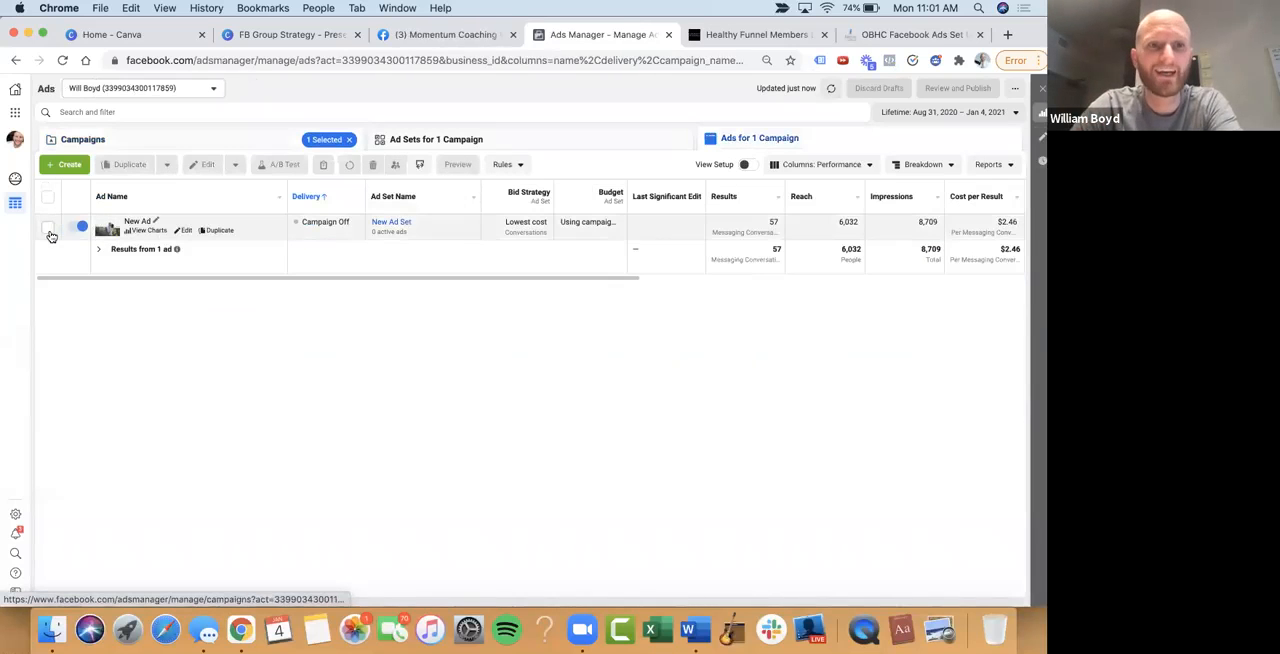
pyautogui.click(186, 230)
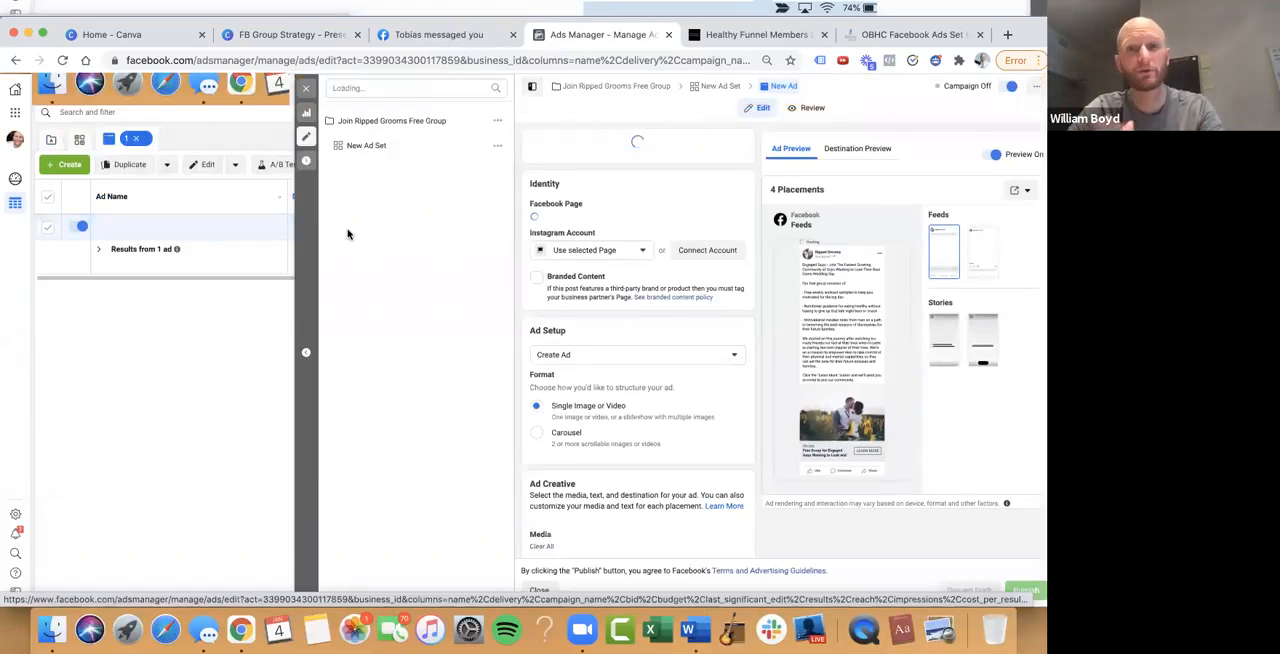
# Open the ad's live preview in the Facebook Desktop News Feed
pyautogui.click(1018, 189)
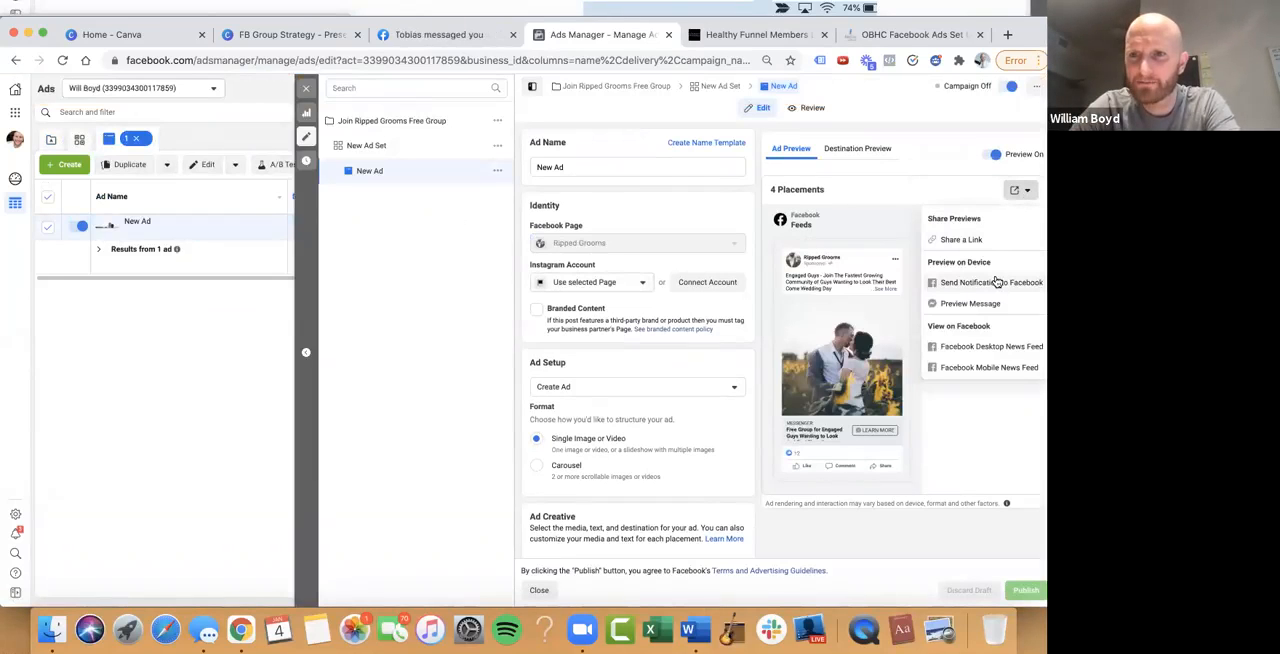
pyautogui.click(995, 284)
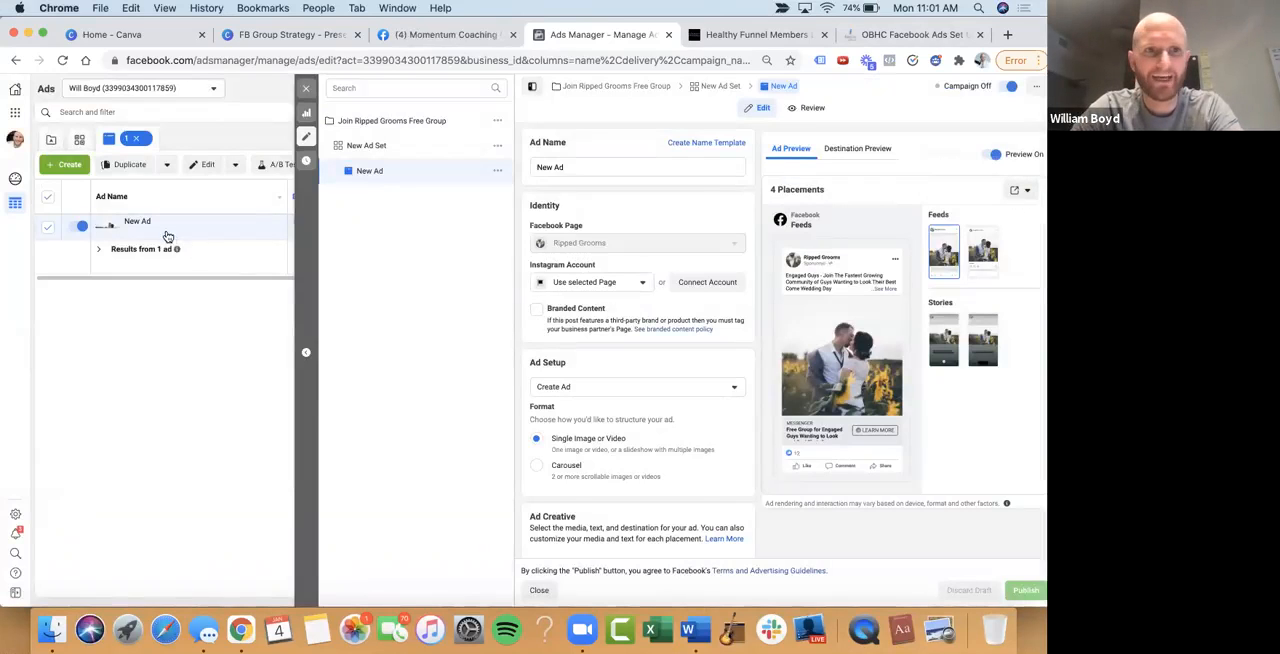
pyautogui.moveTo(190, 234)
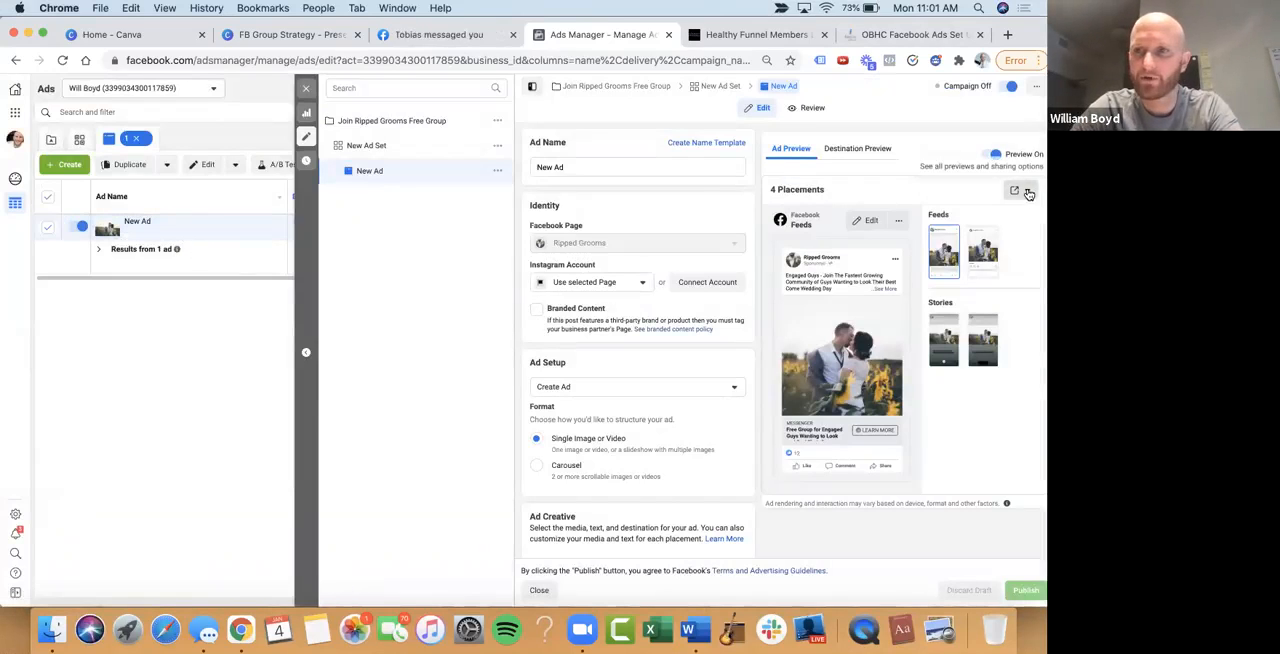
pyautogui.click(1024, 190)
pyautogui.click(986, 346)
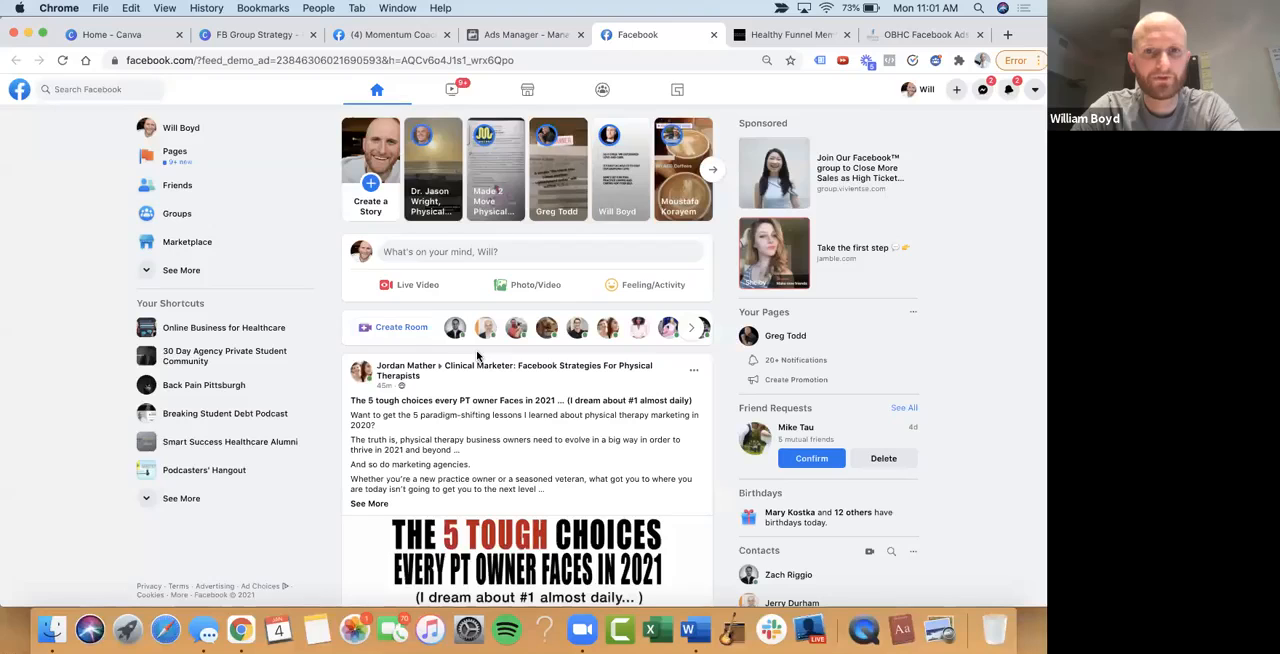
# Find the Ripped Grooms sponsored ad in the feed, expand its text and read the full copy through to its headline
pyautogui.scroll(-10, 477, 356)
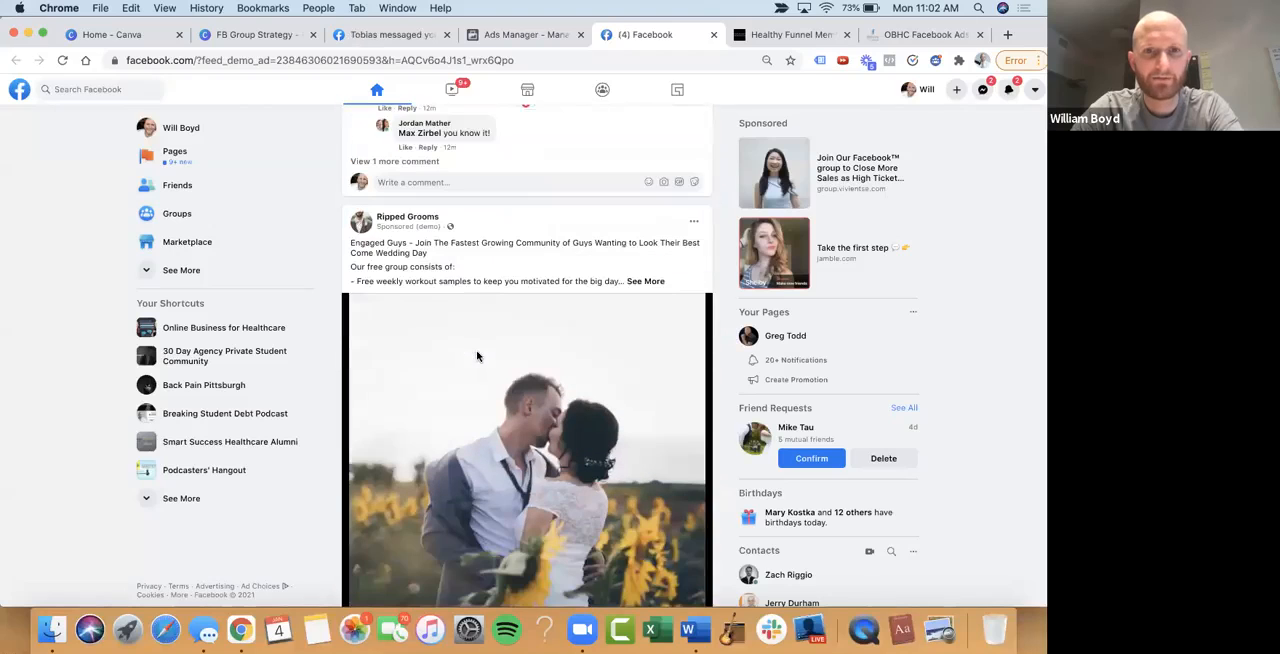
pyautogui.click(644, 283)
pyautogui.scroll(-1, 573, 204)
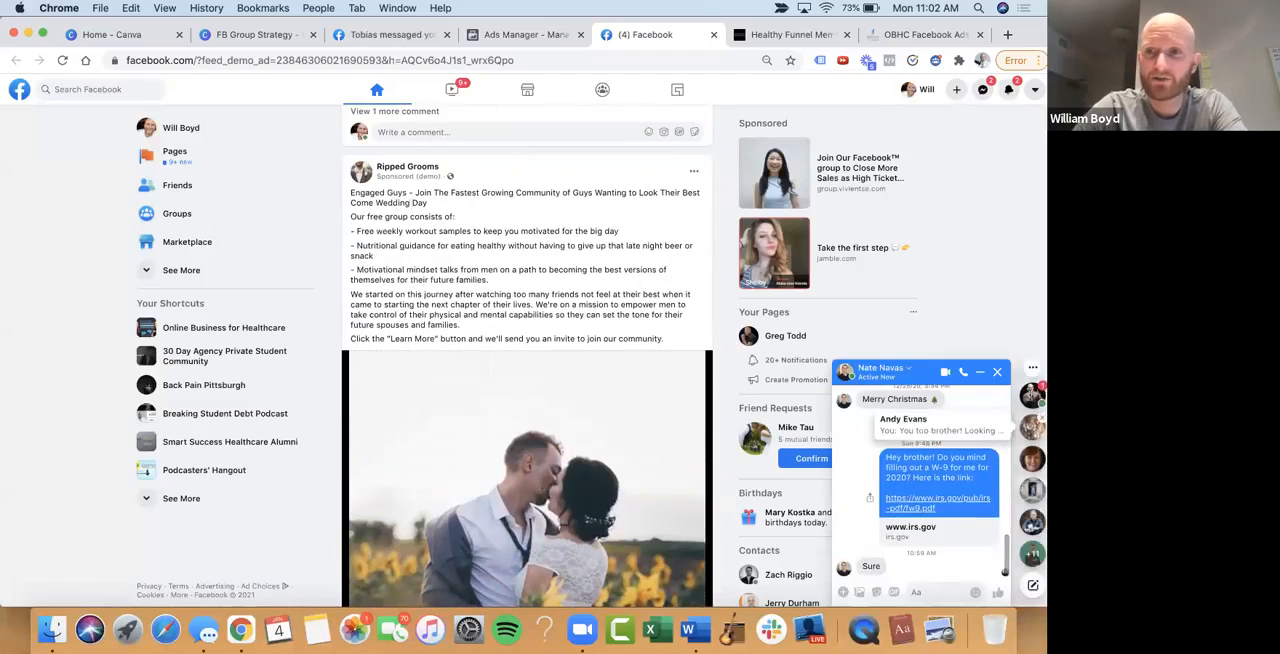
pyautogui.click(979, 373)
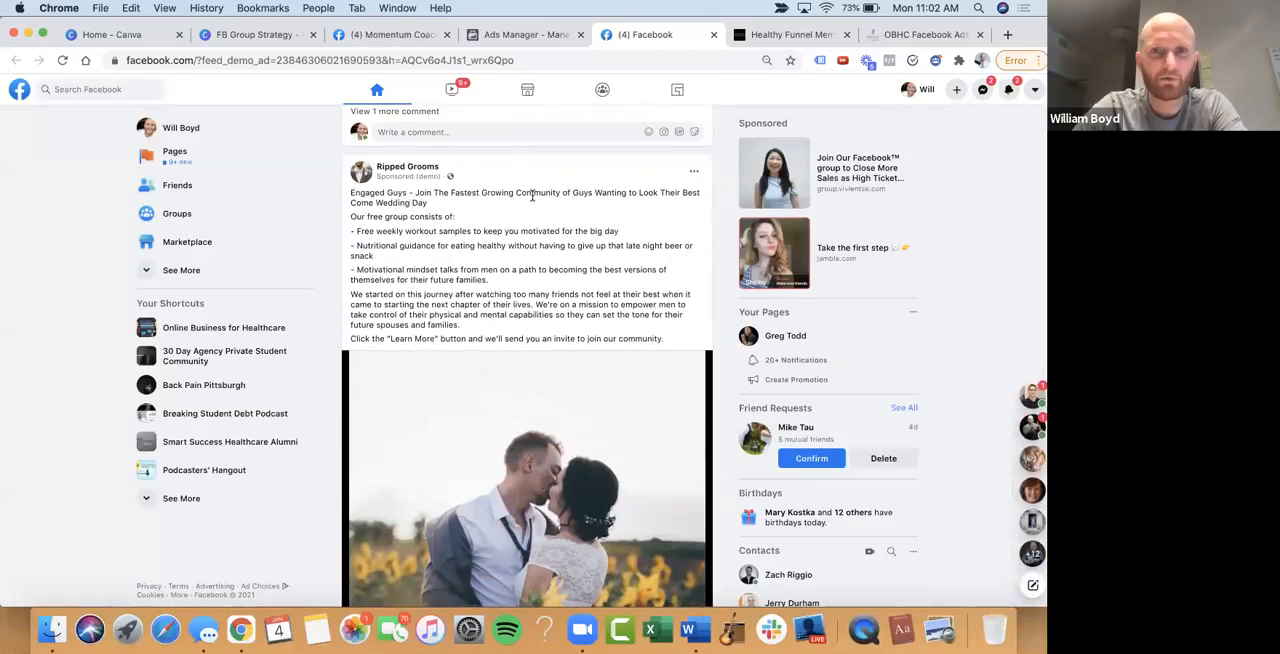
pyautogui.scroll(-1, 531, 202)
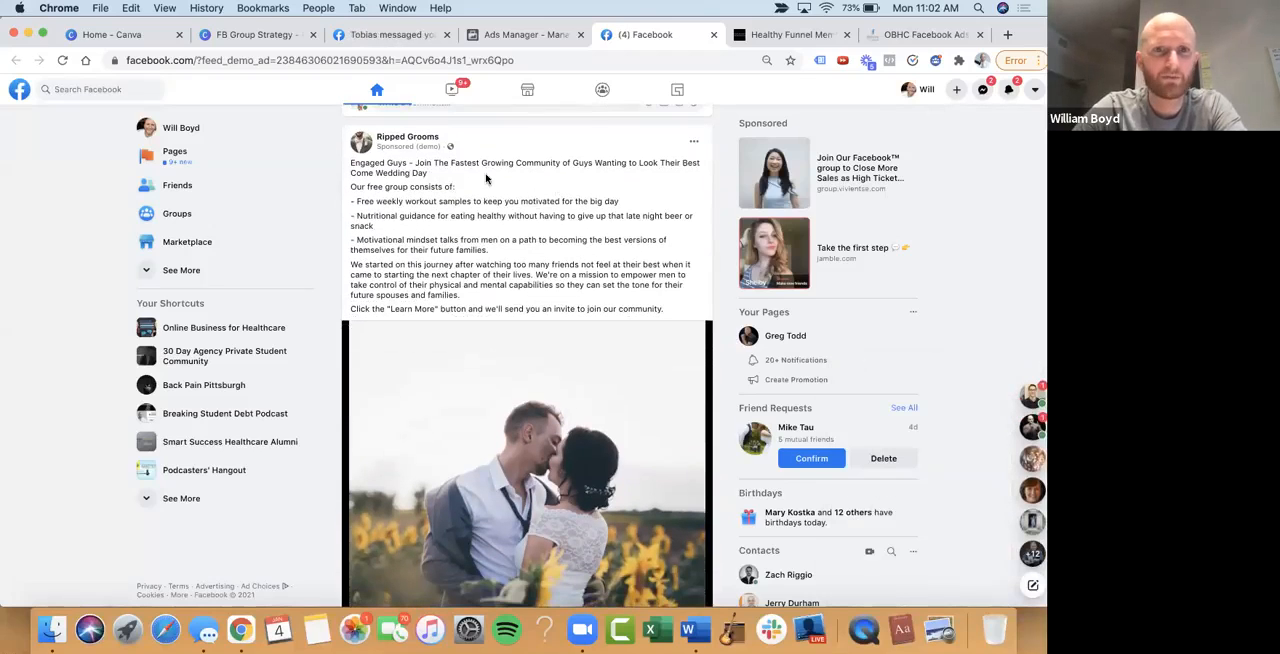
pyautogui.scroll(-2, 503, 172)
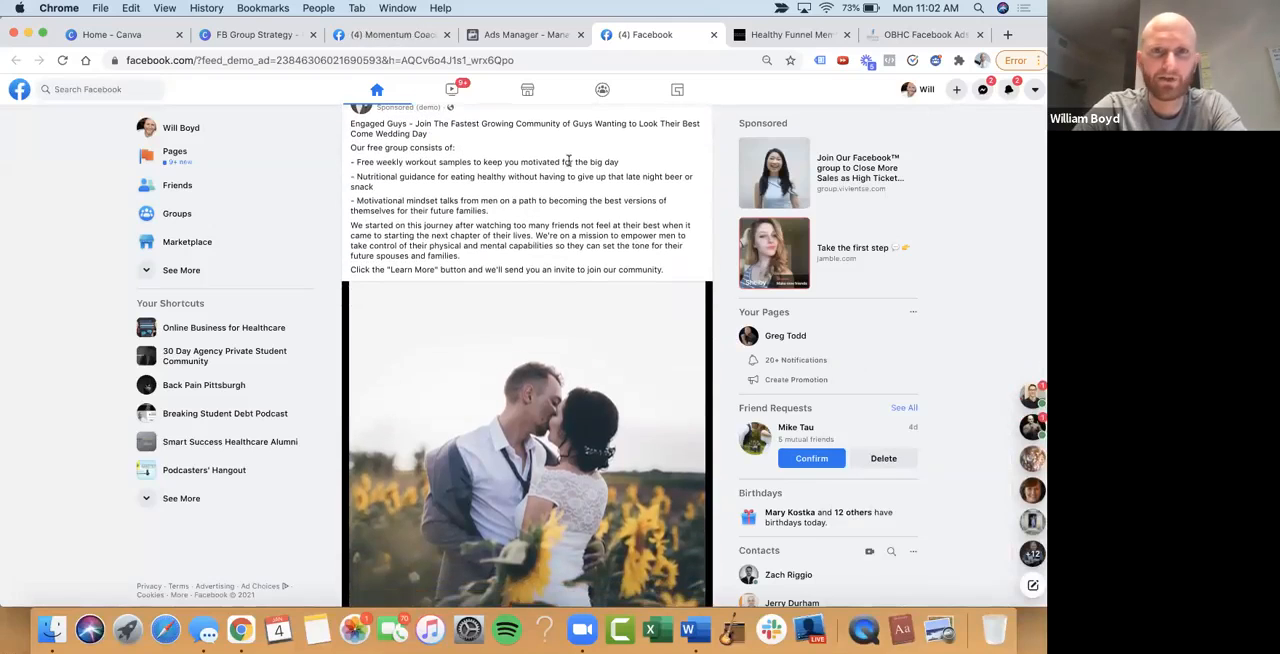
pyautogui.scroll(-1, 540, 165)
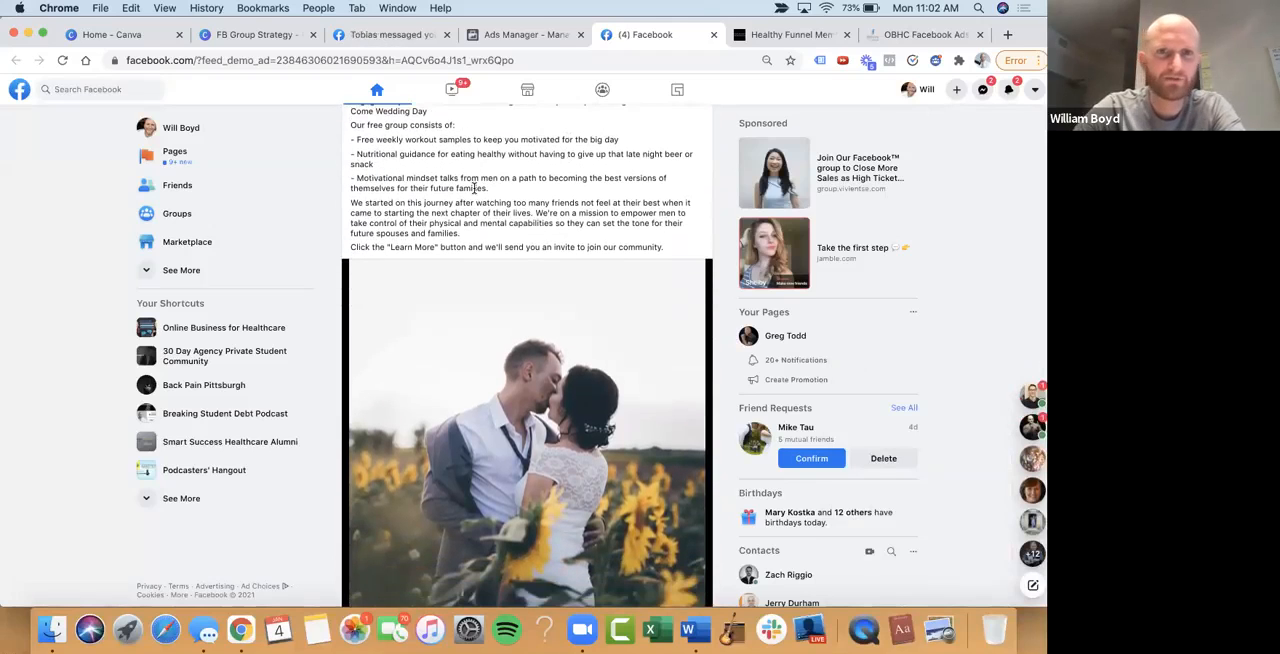
pyautogui.scroll(-2, 474, 188)
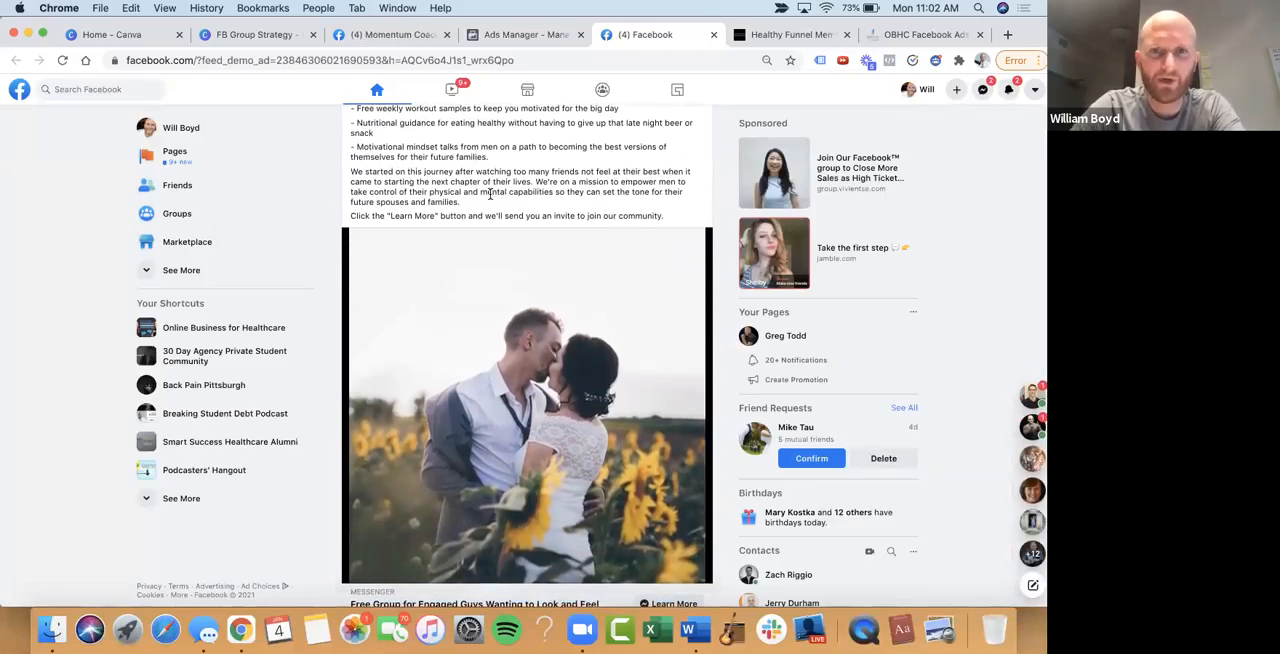
pyautogui.scroll(-2, 560, 178)
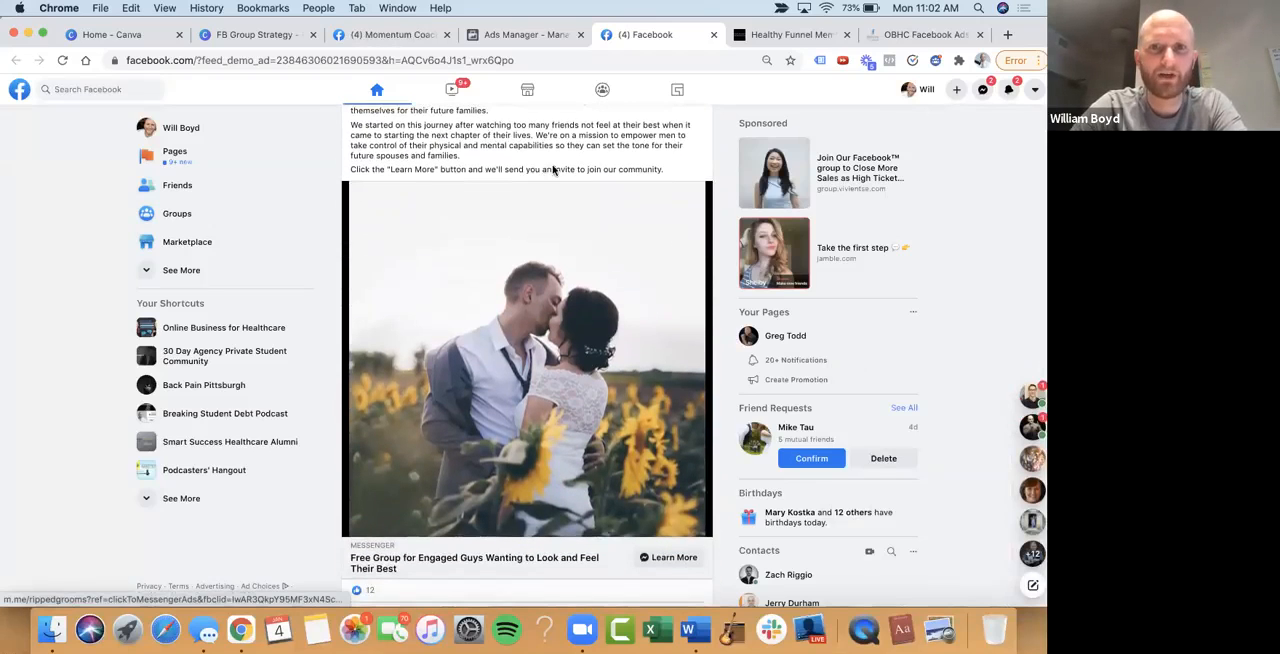
pyautogui.scroll(-2, 553, 170)
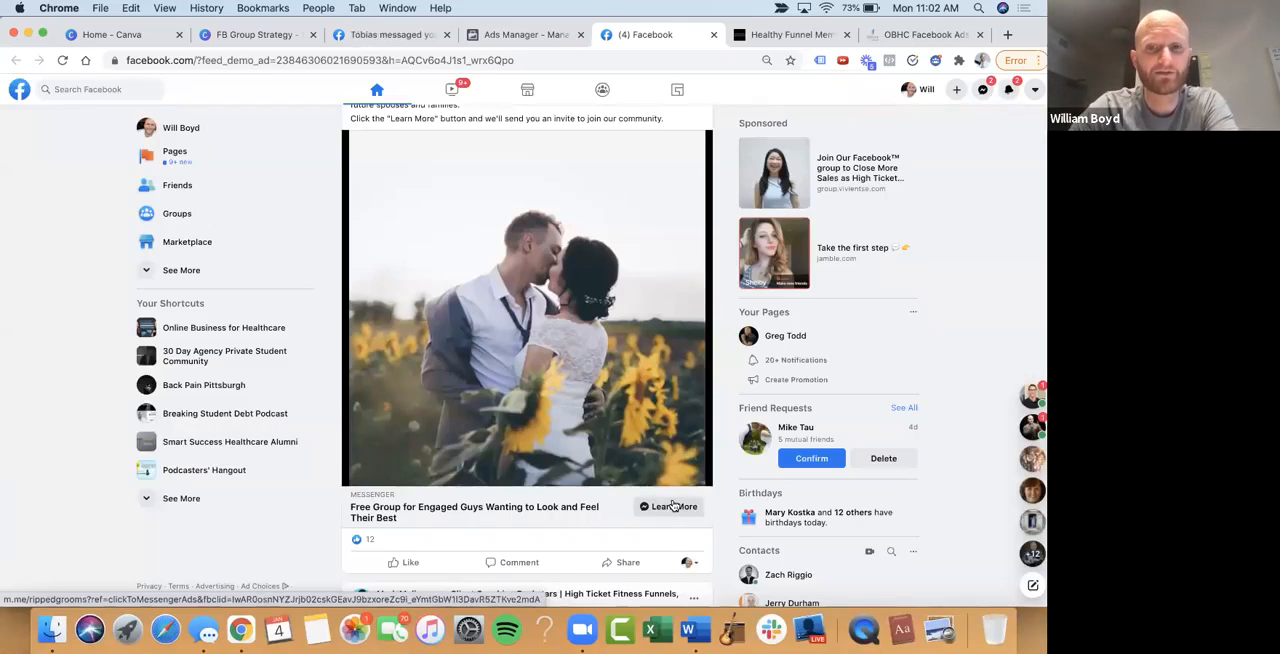
# Follow the ad's Learn More and Get Started prompts in Messenger, opening the rippedgrooms.com/free-group invite link in a new browser tab
pyautogui.click(673, 506)
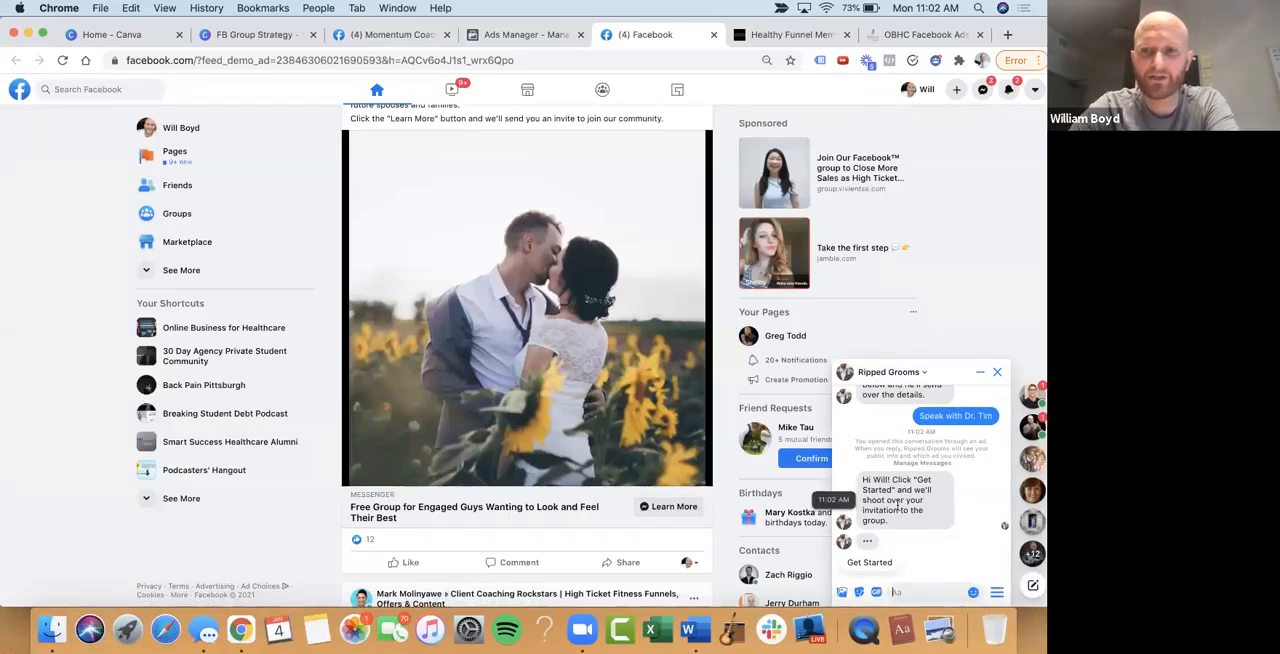
pyautogui.click(868, 566)
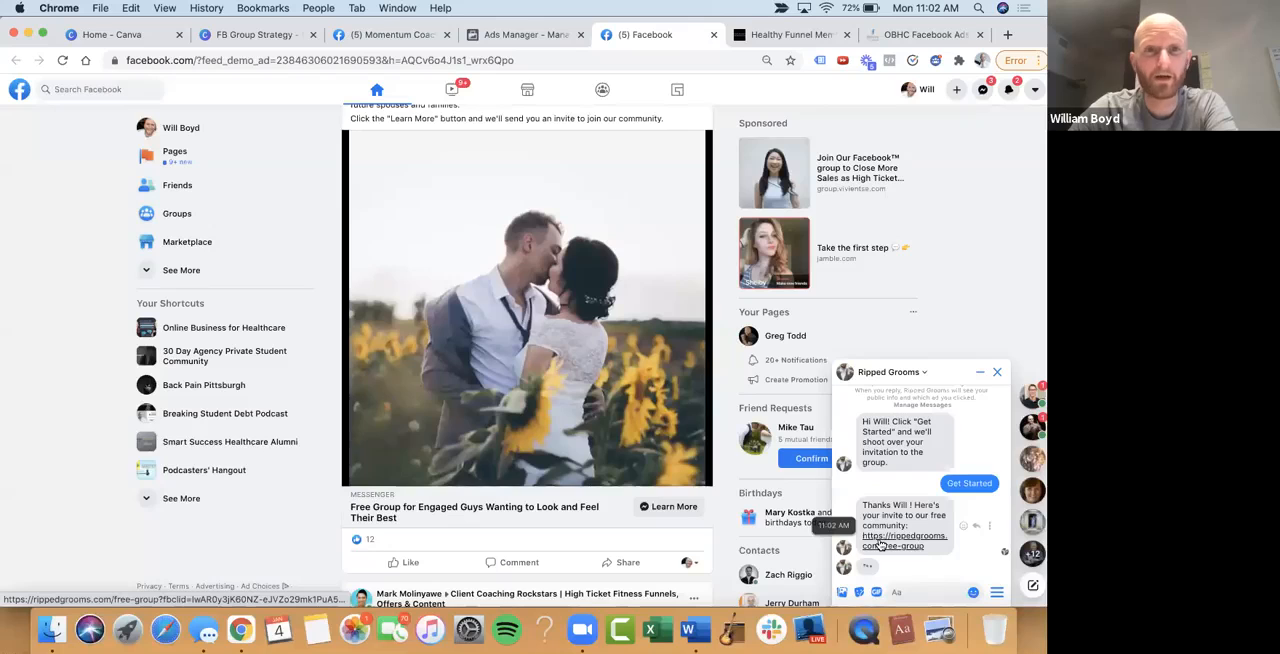
pyautogui.rightClick(880, 543)
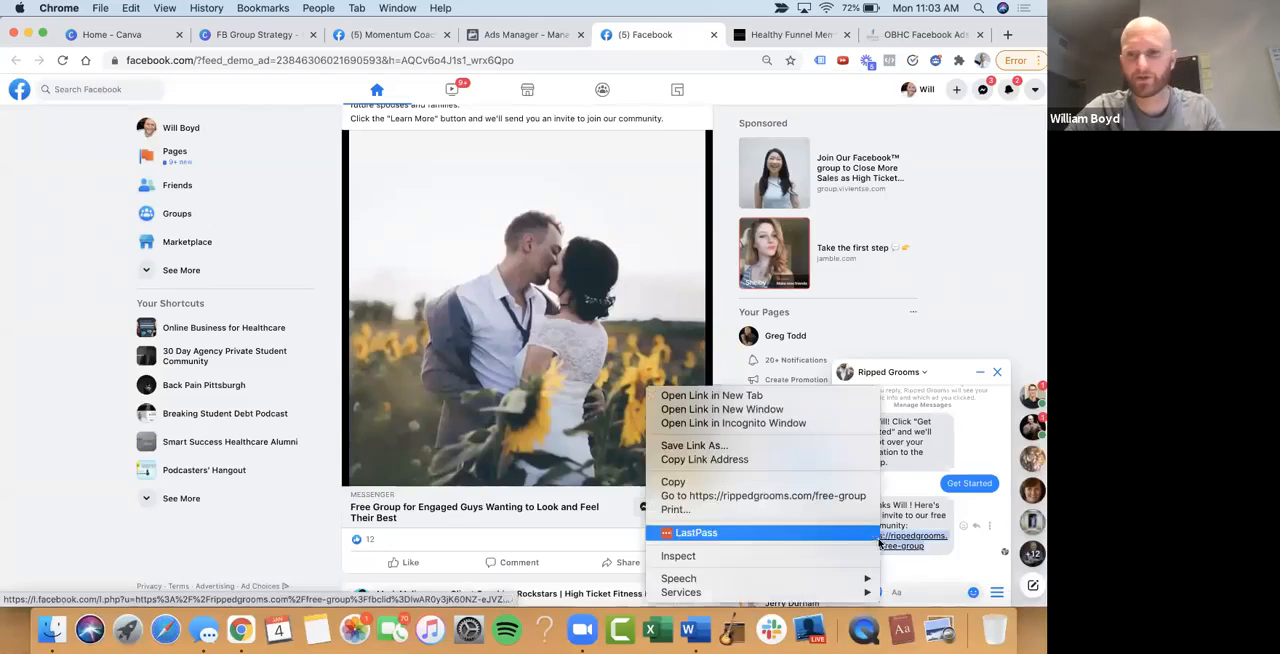
pyautogui.click(808, 397)
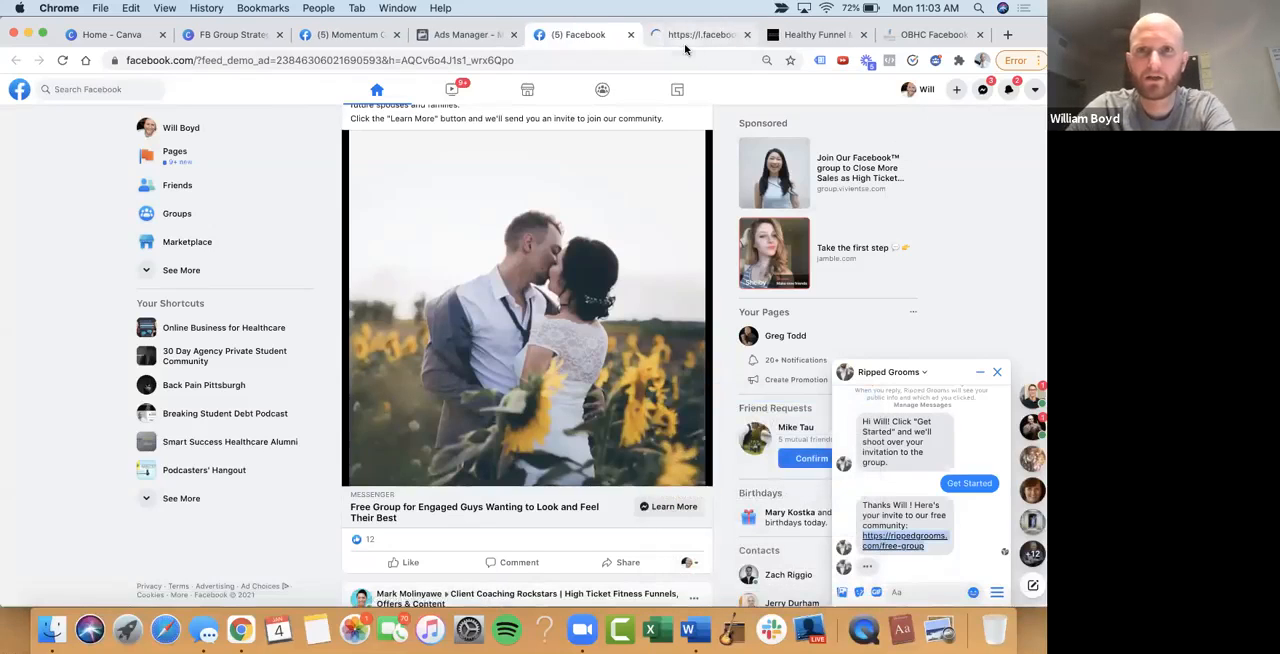
pyautogui.click(678, 40)
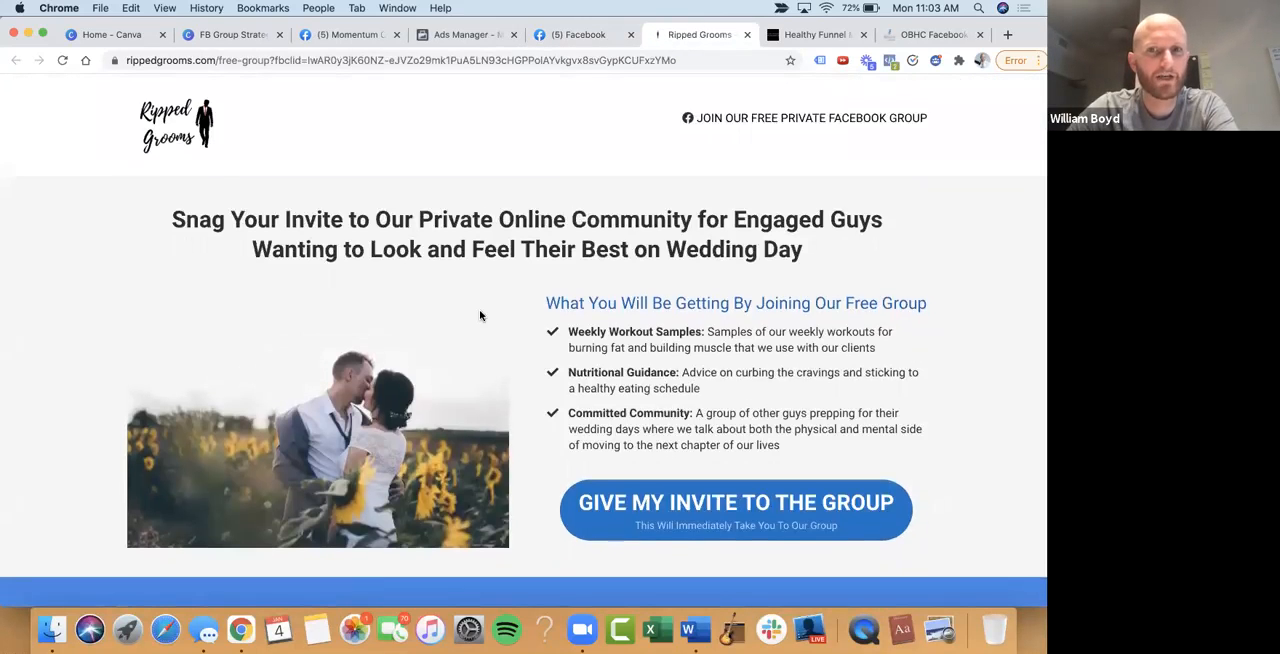
pyautogui.scroll(-3, 801, 469)
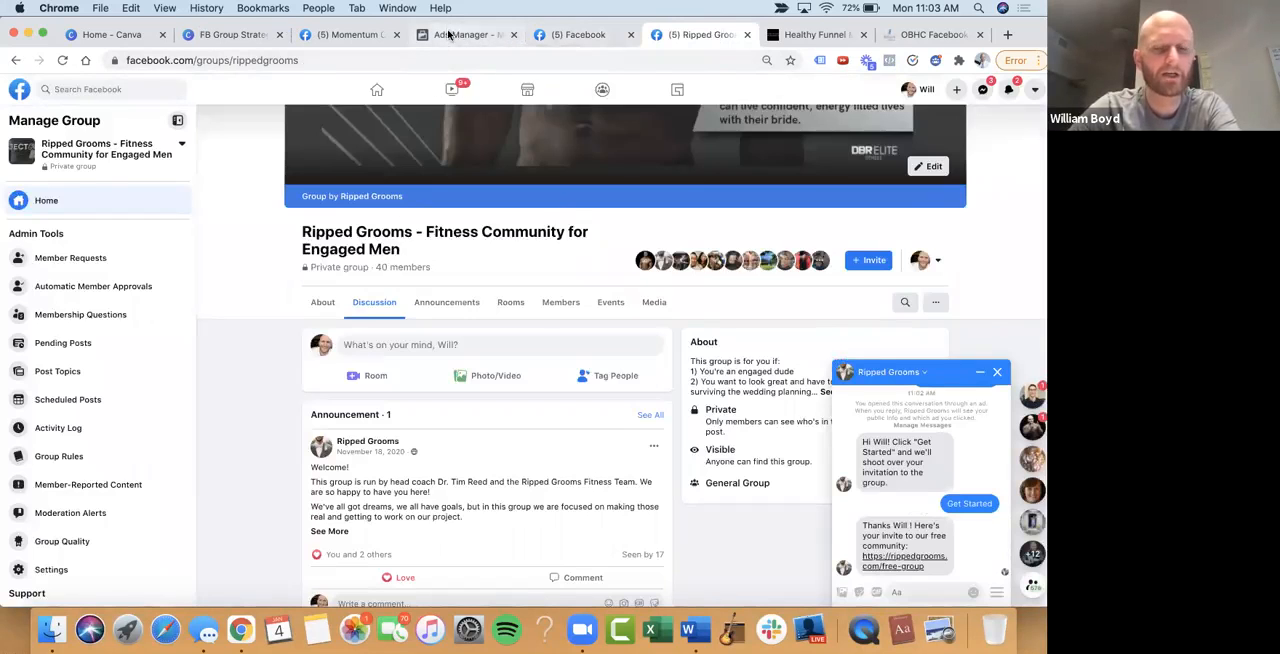
# Return to the campaign list in Ads Manager and check the results of the Join Ripped Grooms Free Group campaign
pyautogui.click(449, 35)
pyautogui.click(308, 112)
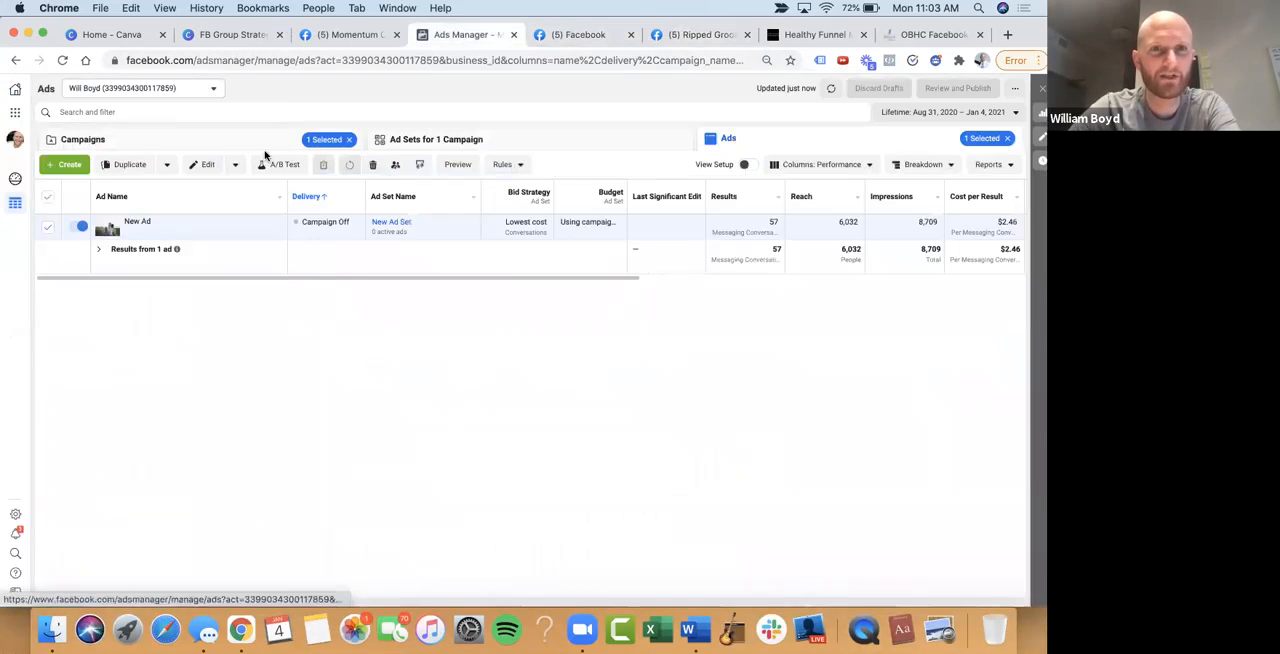
pyautogui.click(191, 140)
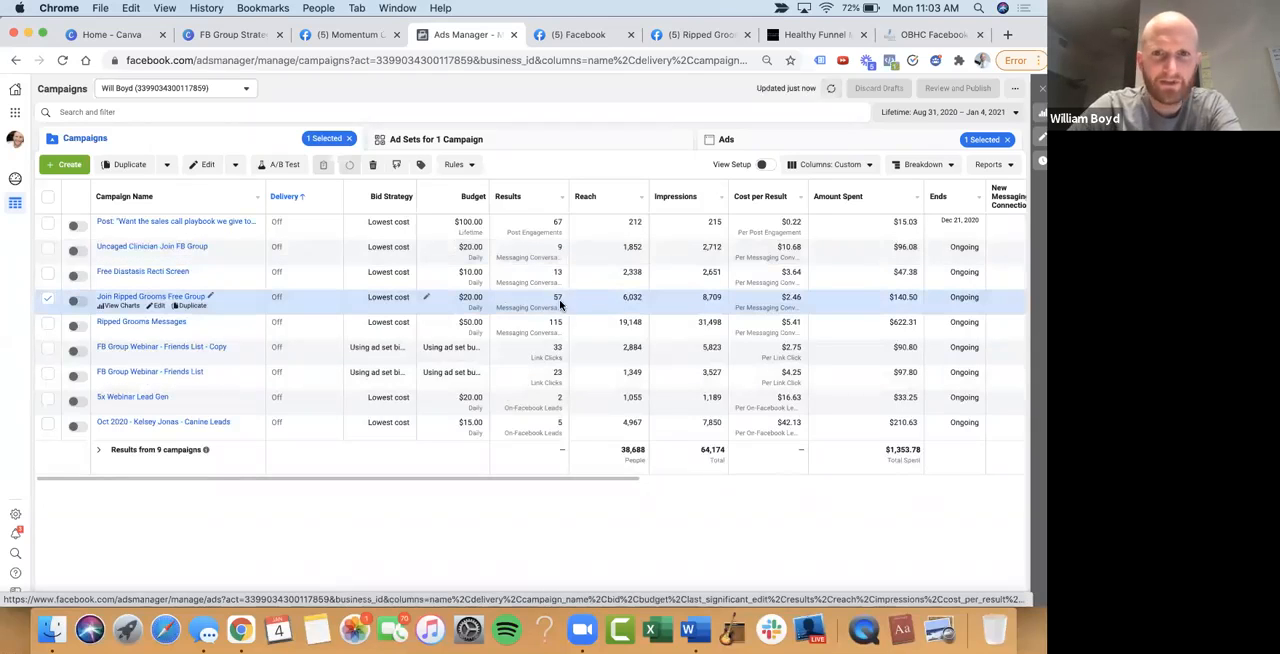
# Review the Ripped Grooms Facebook group's member count, announcements and About information
pyautogui.click(341, 36)
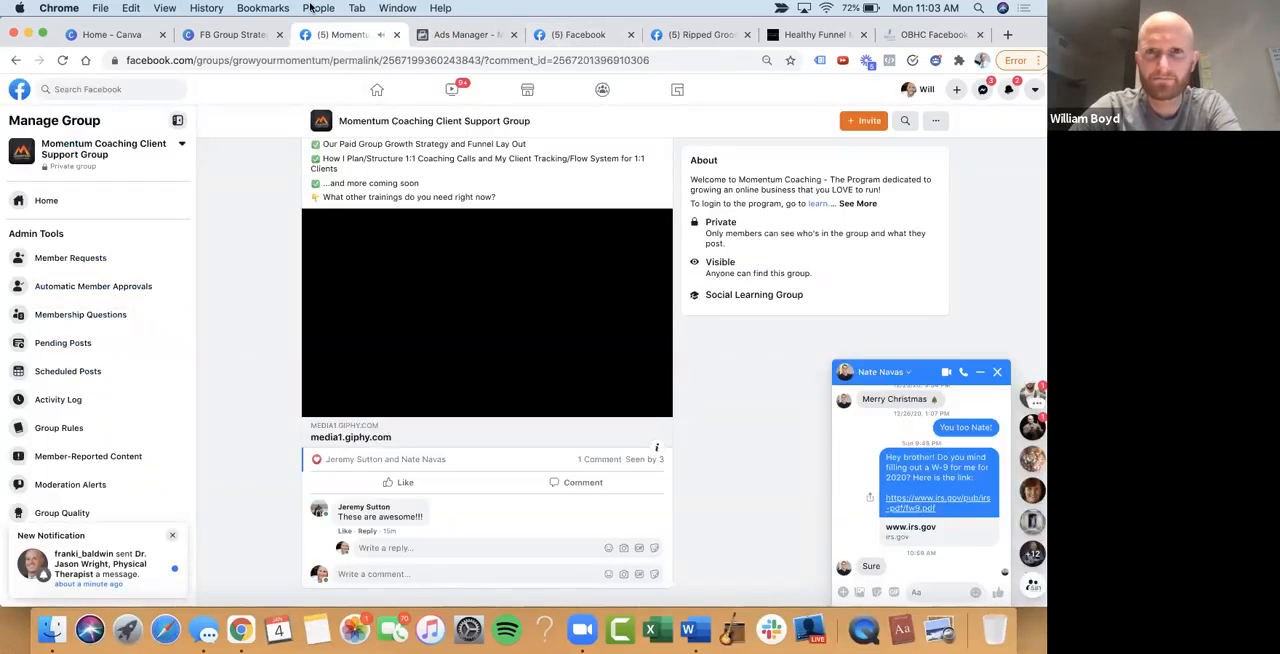
pyautogui.click(700, 35)
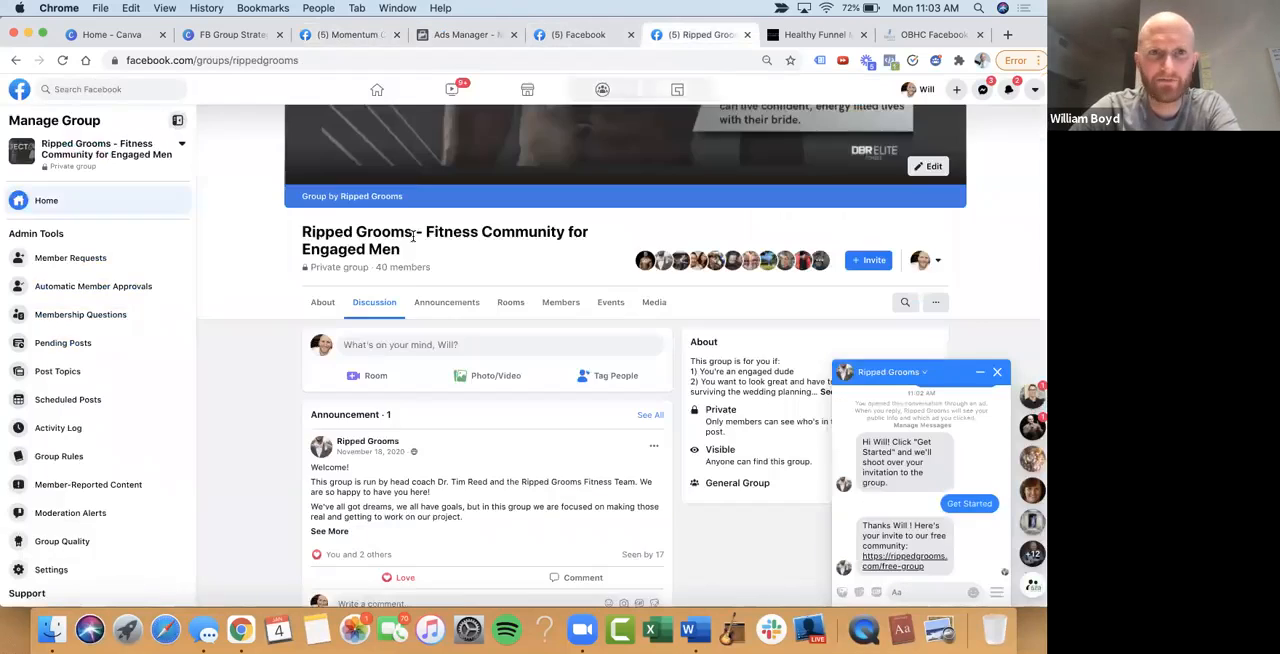
pyautogui.moveTo(376, 266); pyautogui.dragTo(430, 266)
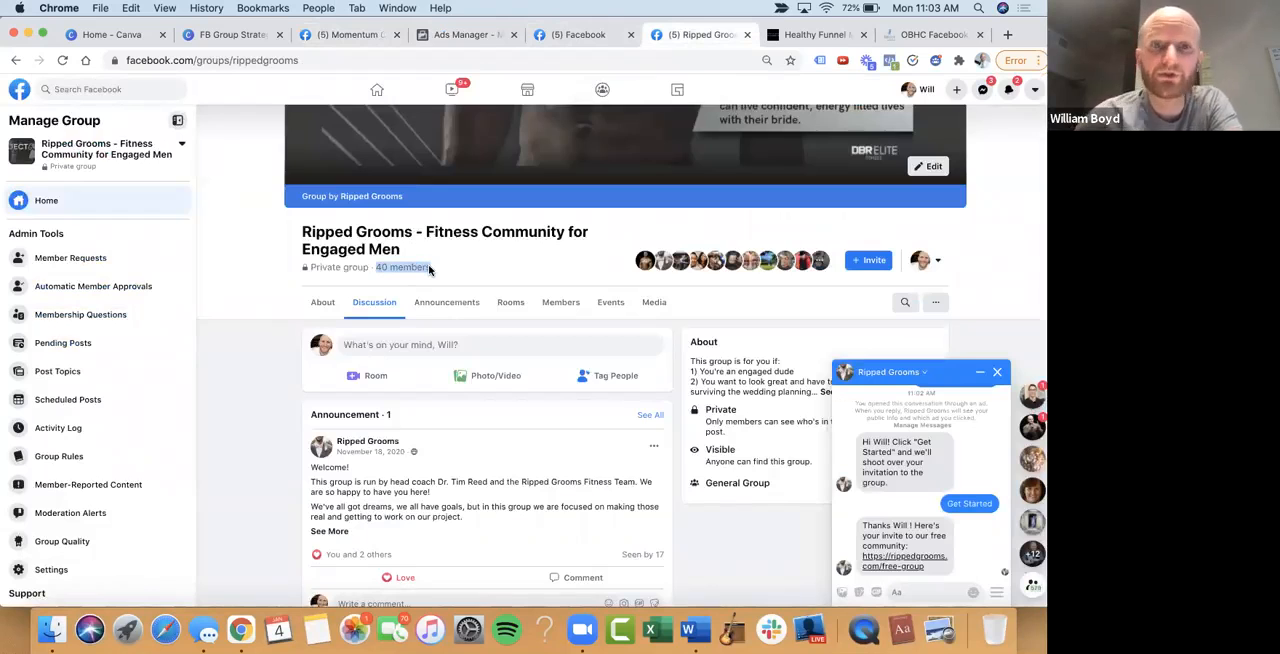
pyautogui.click(464, 297)
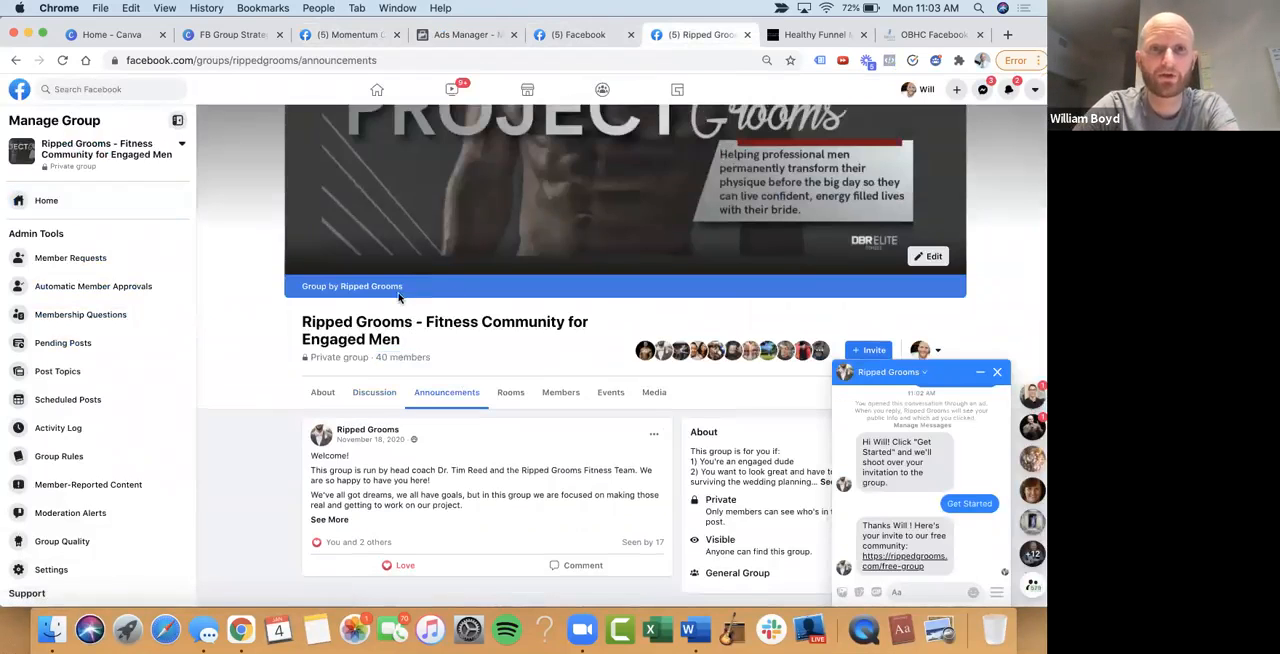
pyautogui.click(323, 391)
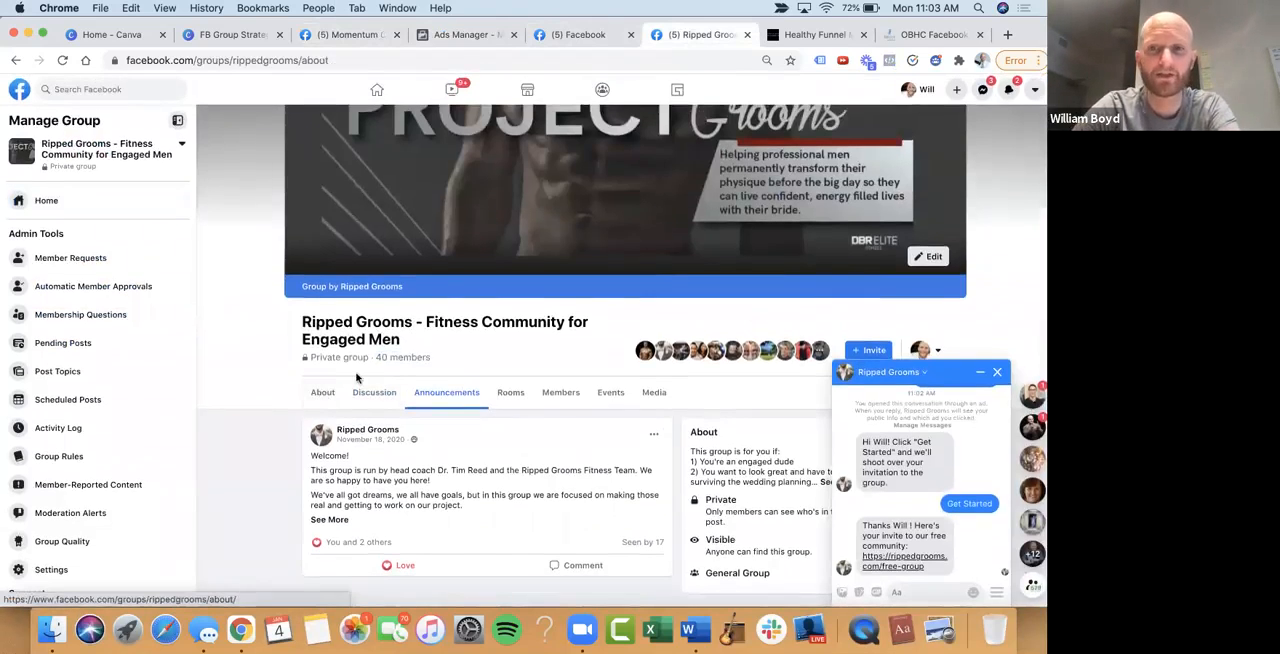
pyautogui.scroll(-5, 760, 408)
# Send a Ripped Grooms chat message greeting the lead by first name and asking "how far out is your wedding?"
pyautogui.click(940, 596)
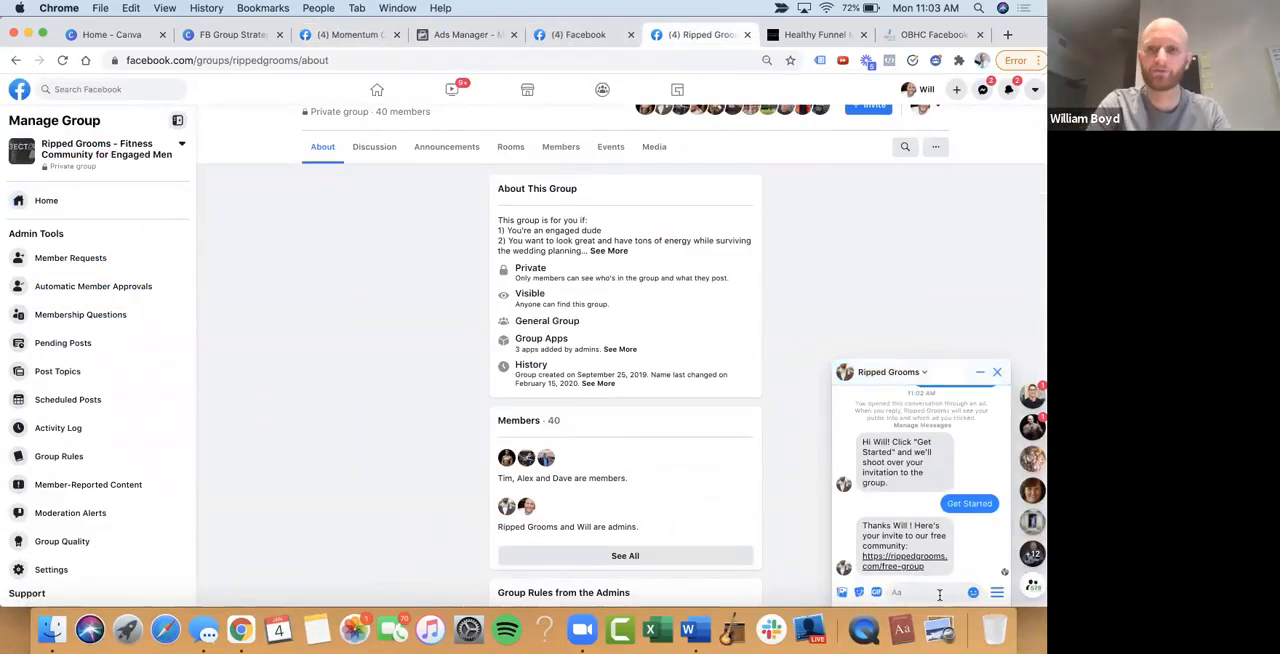
pyautogui.write('Hey')
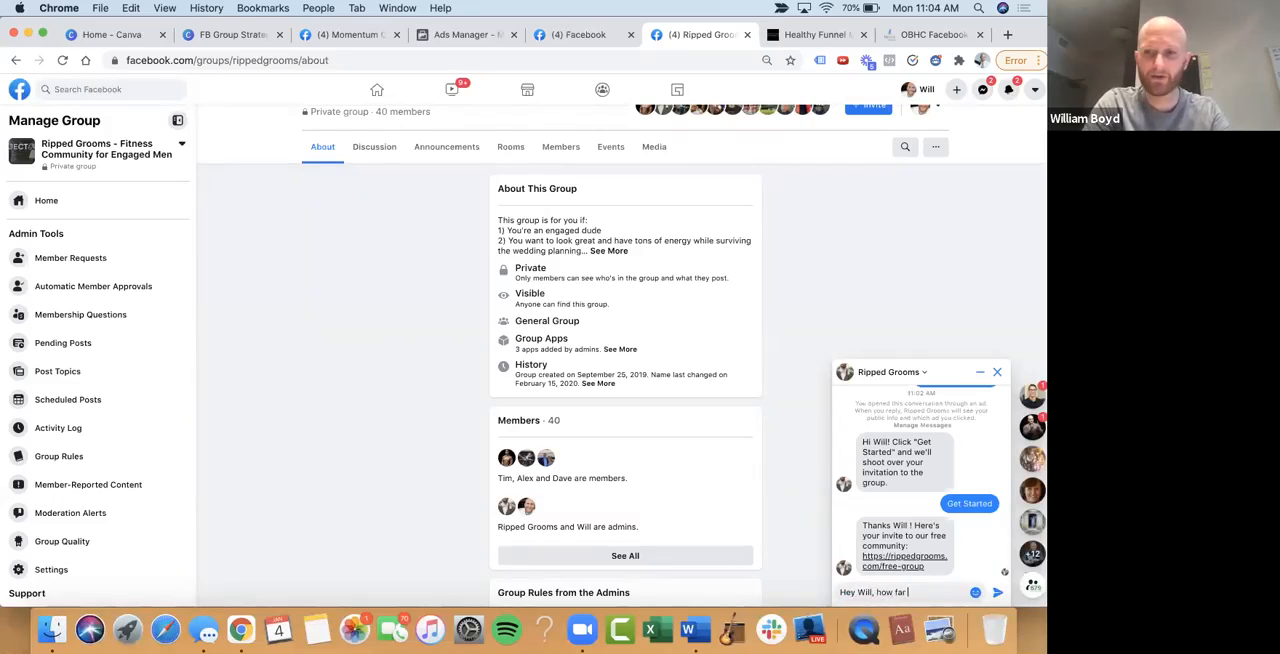
pyautogui.write('Will, how far out is your weddinh')
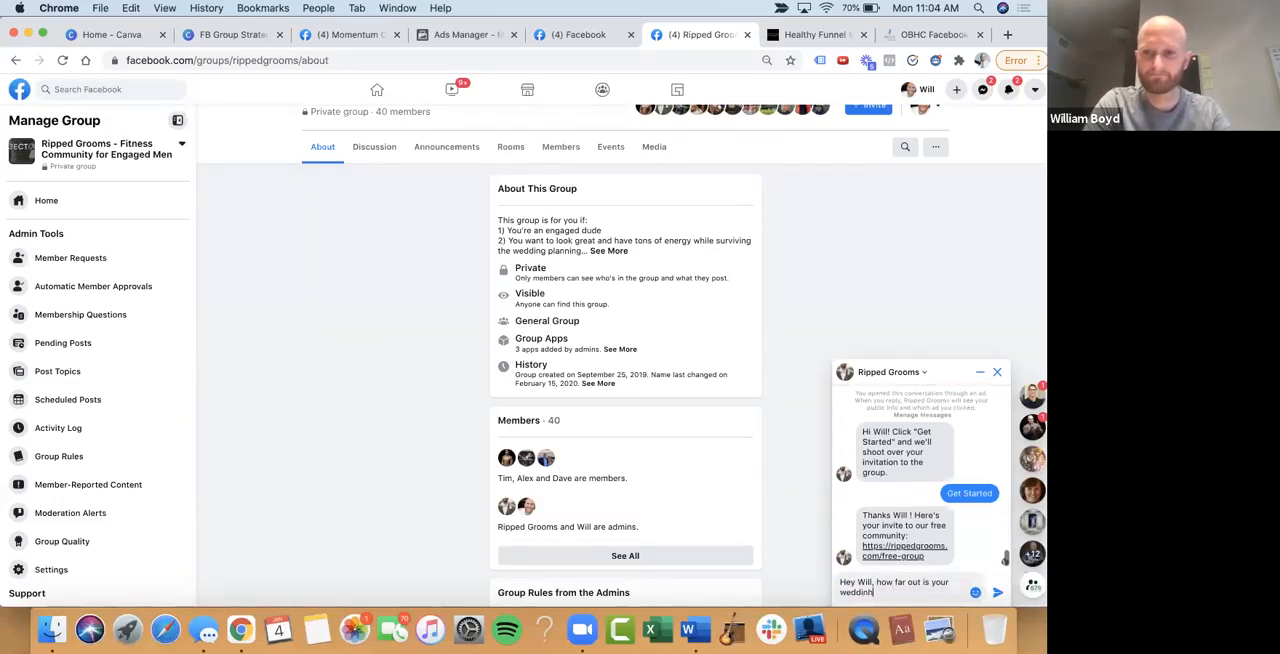
pyautogui.press('BackSpace')
pyautogui.press('BackSpace')
pyautogui.press('Return')
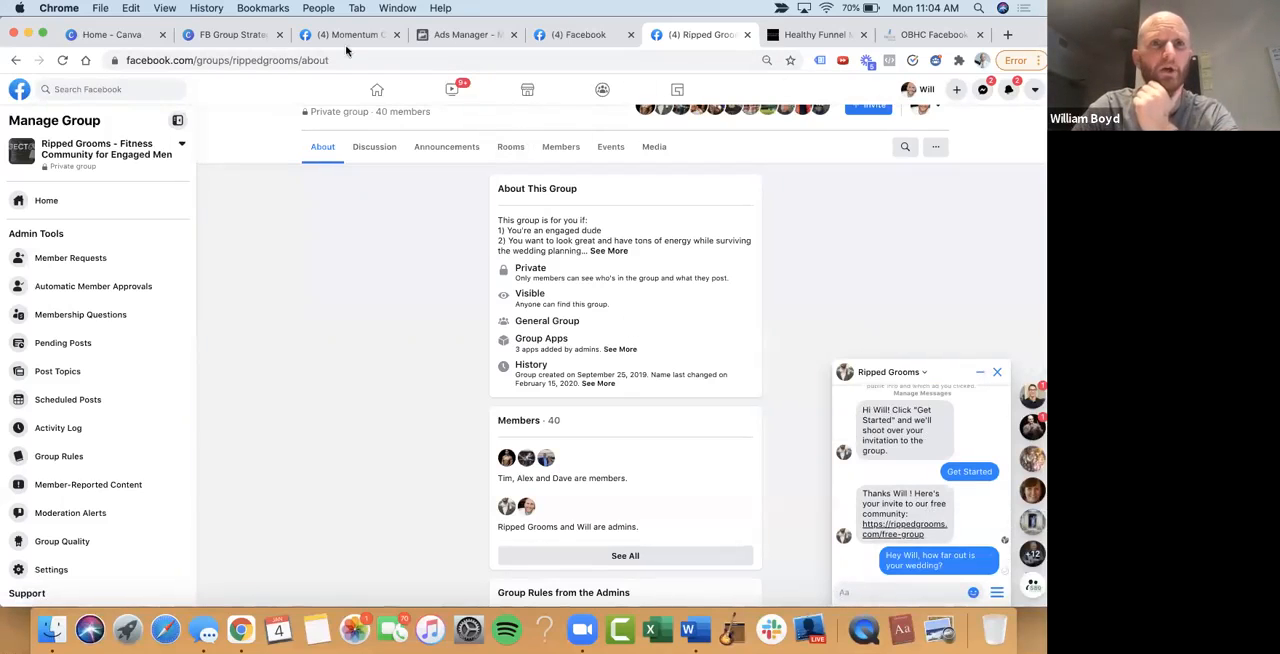
# Switch to Canva and review the Minimum Viable Ad Campaign flow in the FB Group Strategy design
pyautogui.click(215, 35)
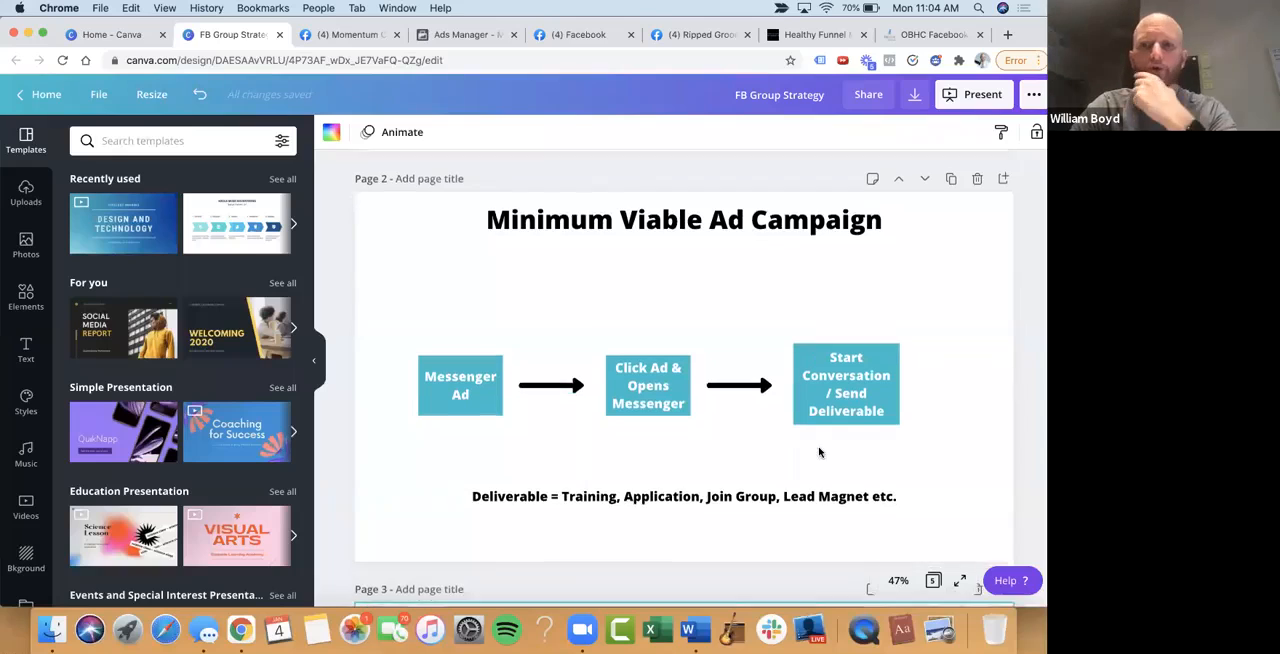
pyautogui.scroll(-3, 851, 434)
pyautogui.scroll(1, 851, 434)
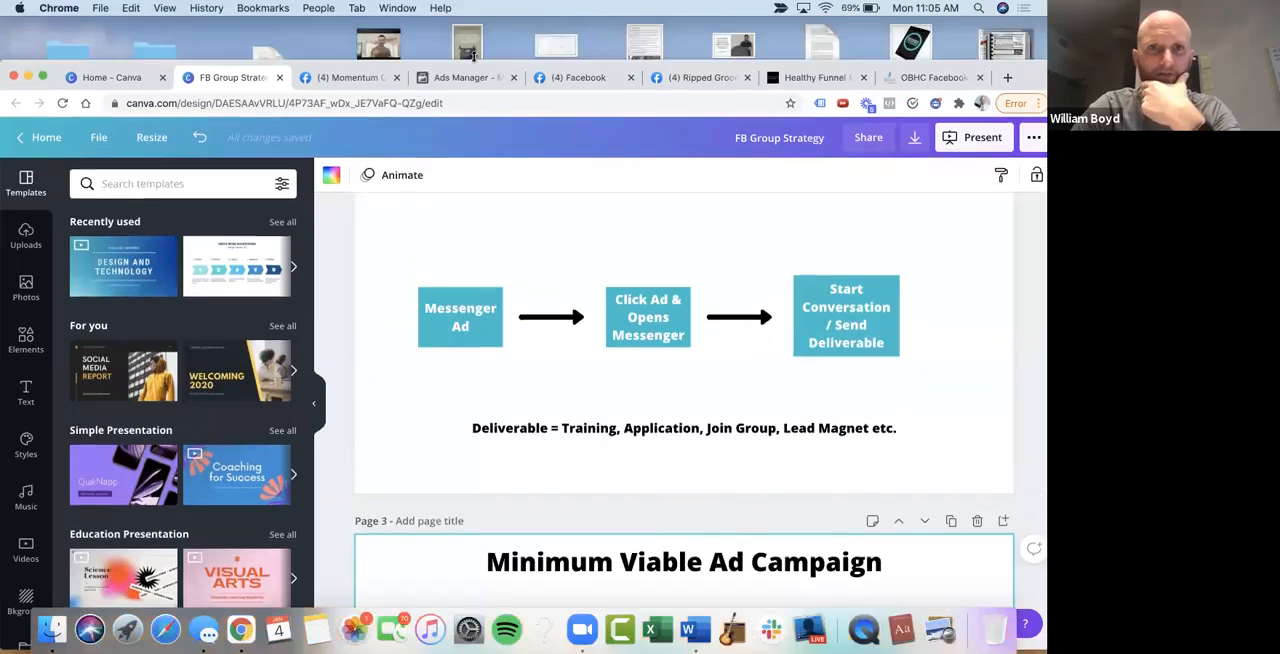
# In Ads Manager, deselect the Join Ripped Grooms Free Group campaign and switch to the client ad account containing the 5 People Post campaign
pyautogui.click(462, 35)
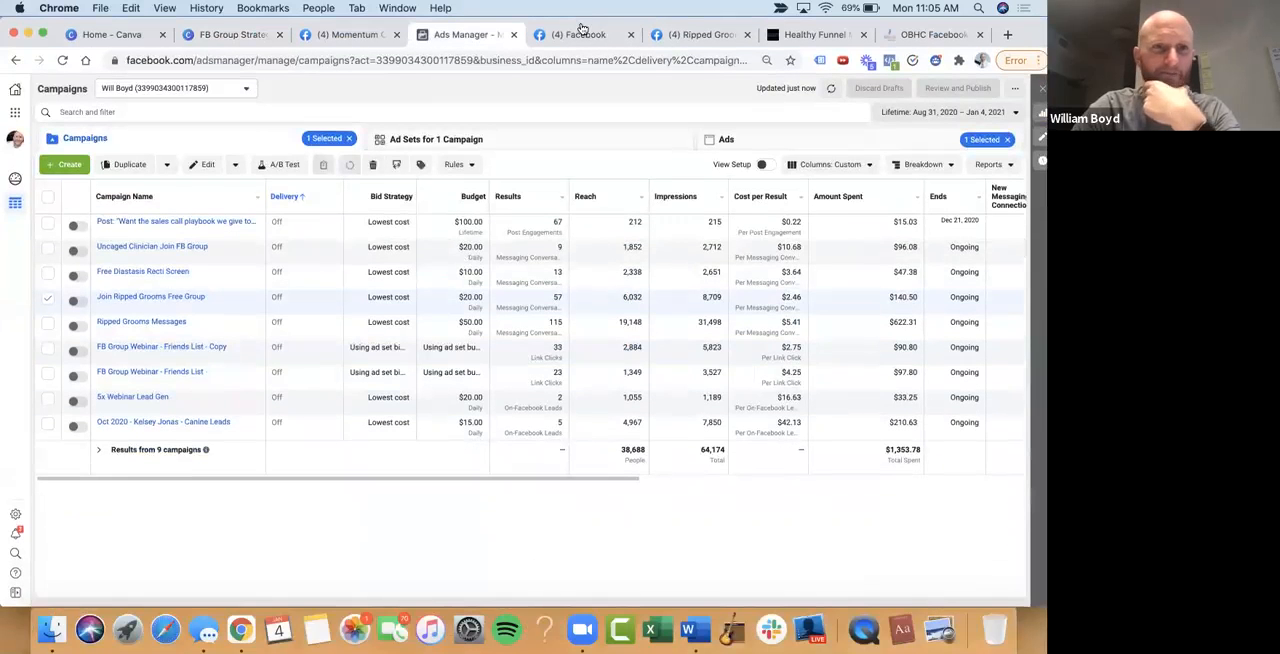
pyautogui.click(47, 297)
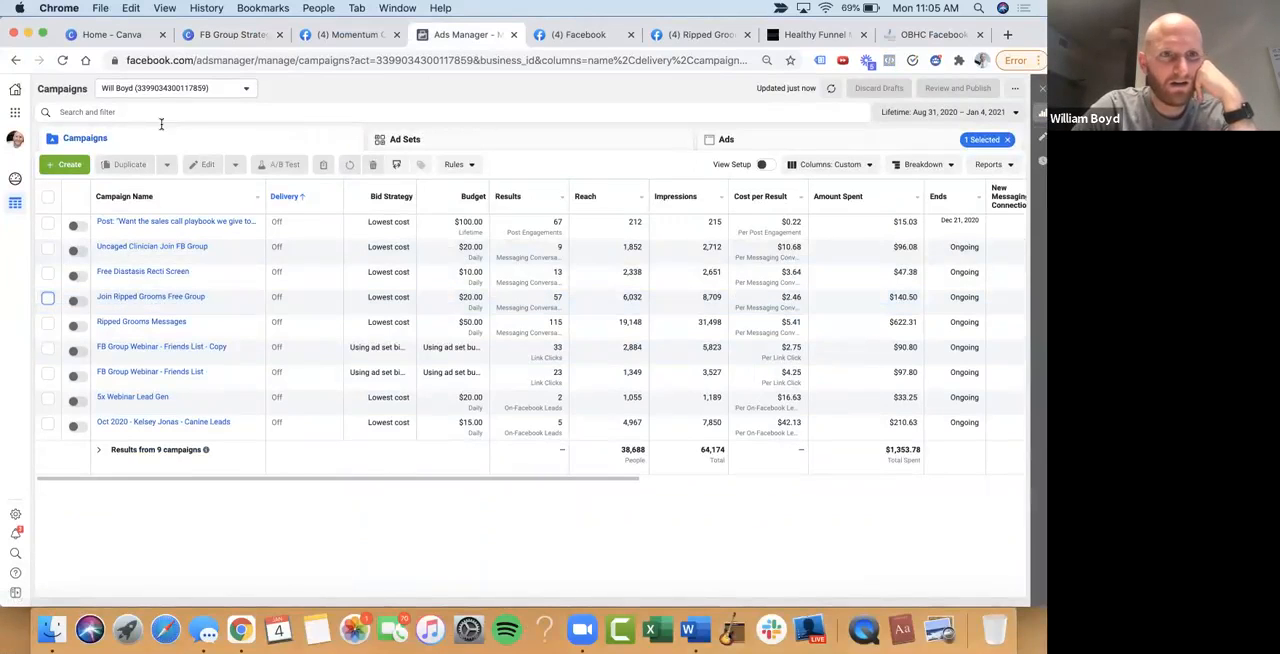
pyautogui.click(183, 88)
pyautogui.scroll(-3, 166, 229)
pyautogui.scroll(3, 168, 233)
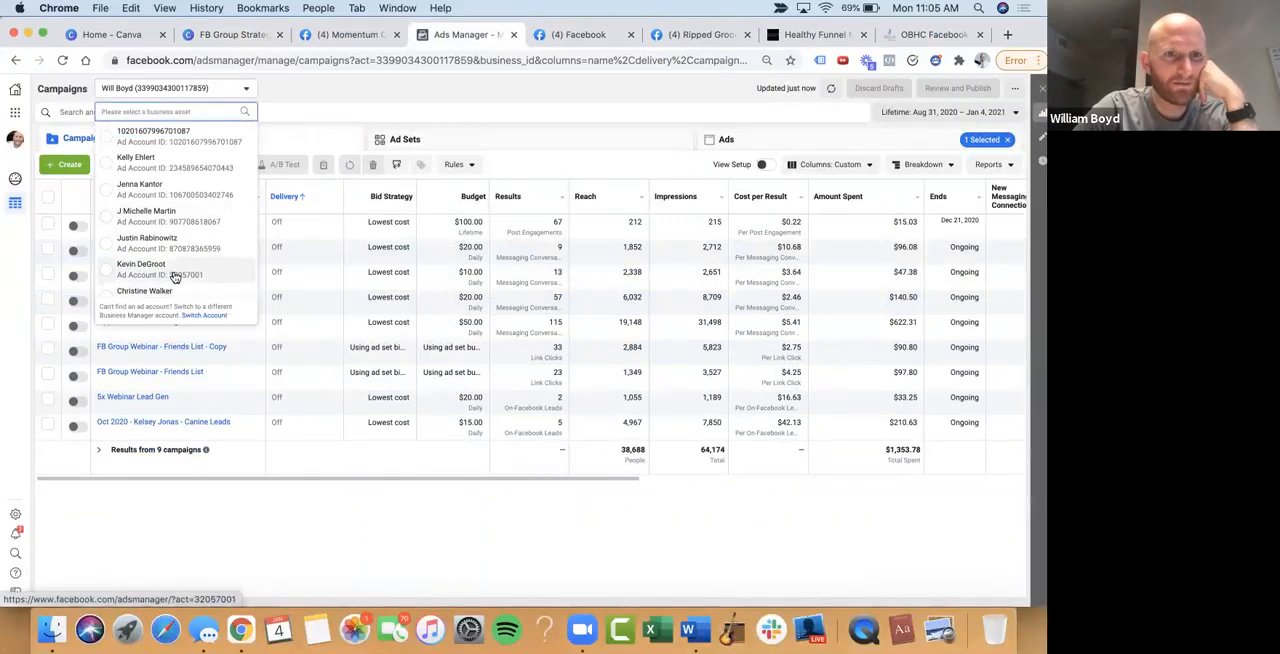
pyautogui.click(139, 292)
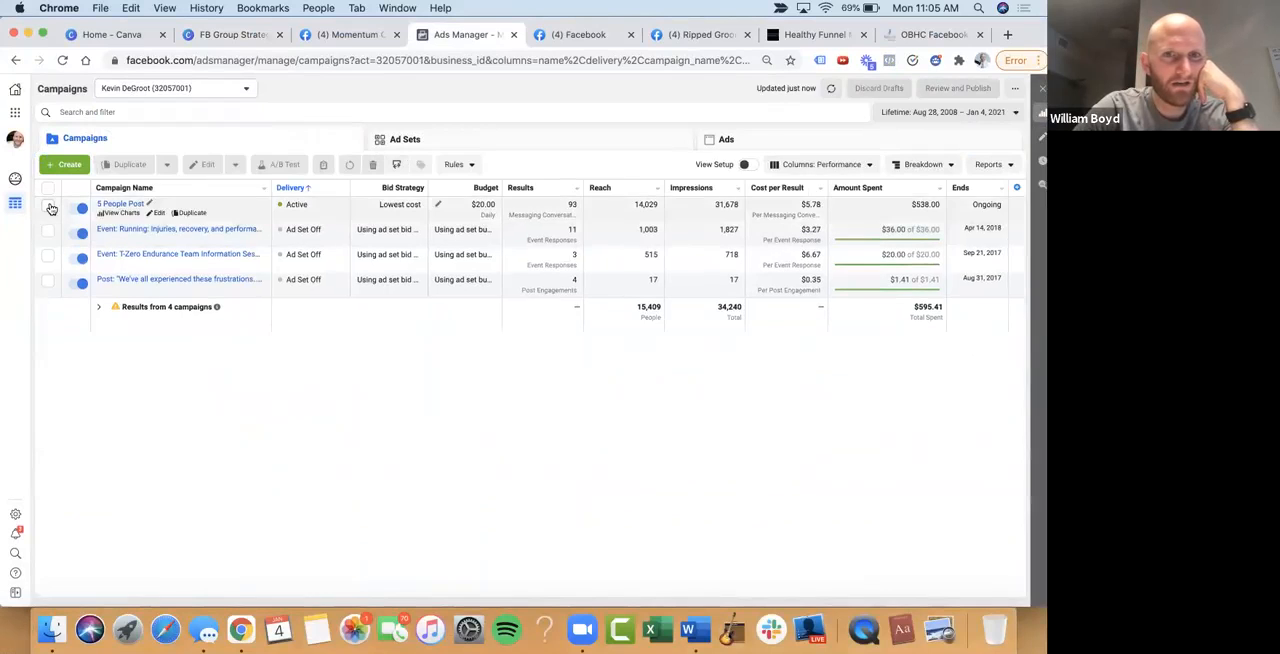
# Select the 5 People Post campaign and inspect its setup in the editor, closing the editor again
pyautogui.click(48, 206)
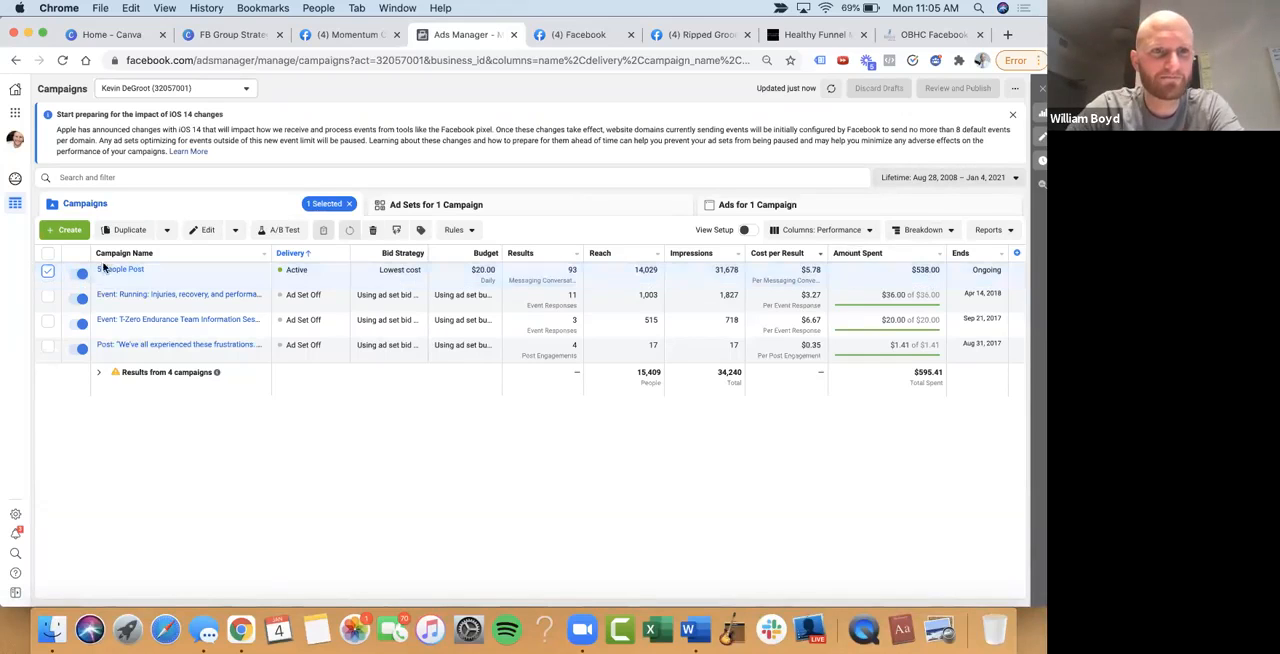
pyautogui.click(155, 282)
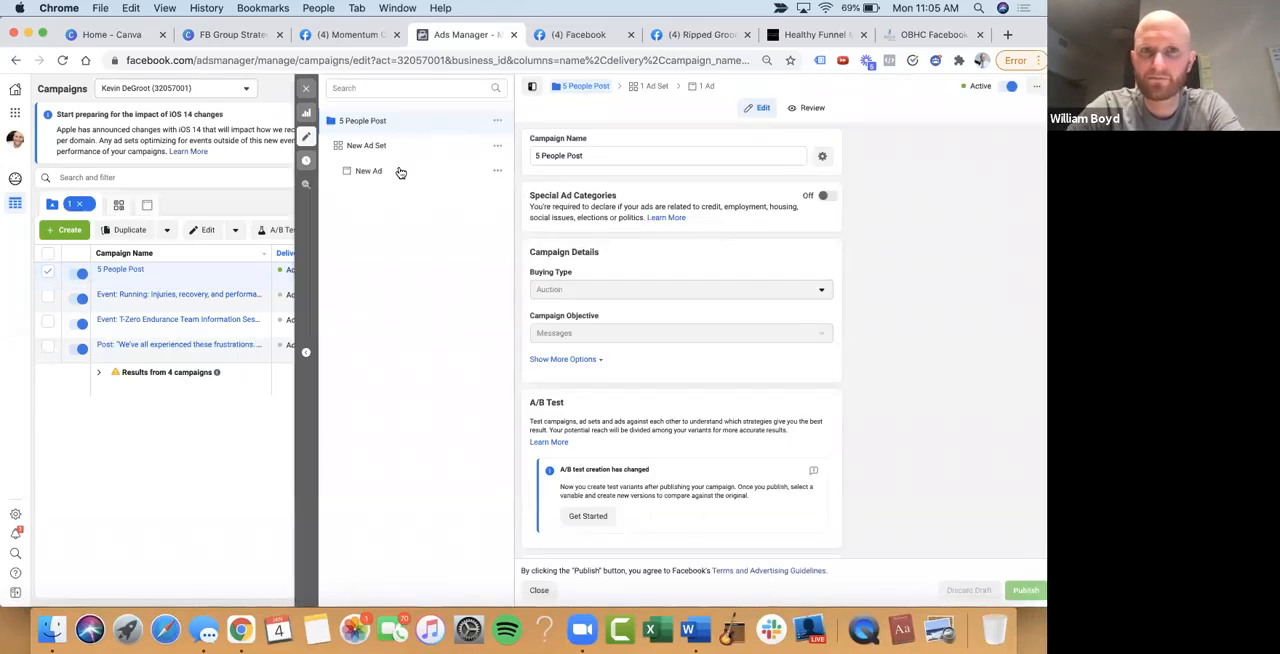
pyautogui.click(306, 88)
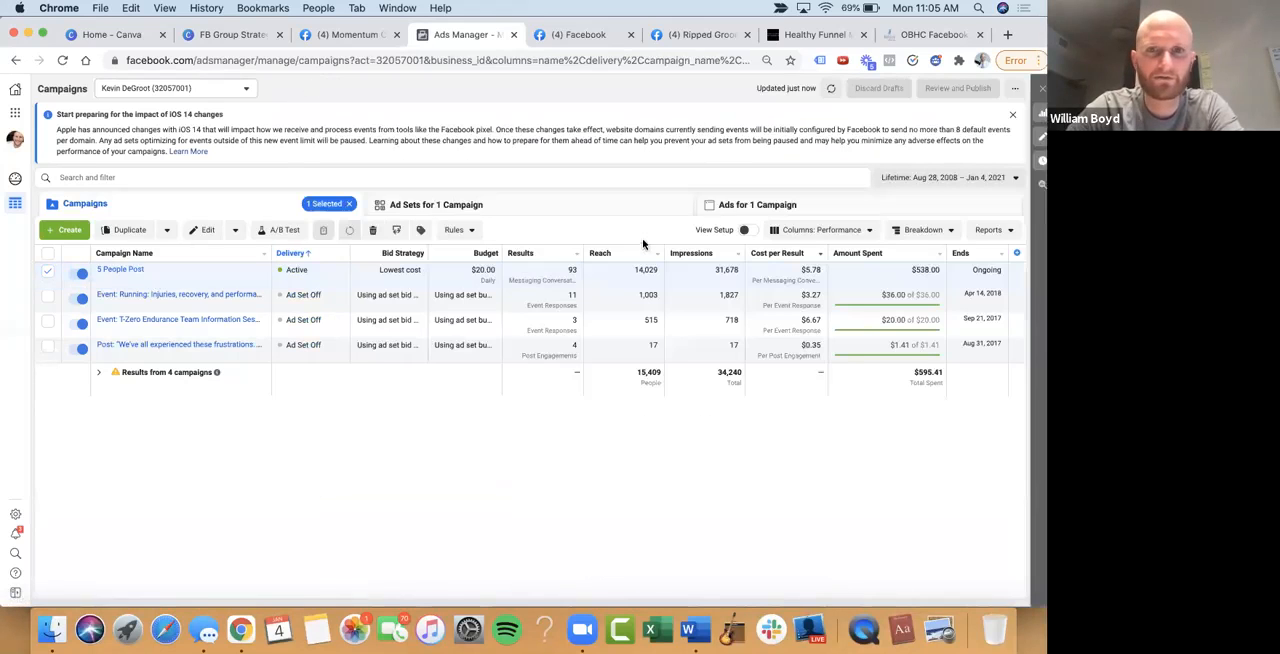
# Open the 5 People Post campaign's ad as a Facebook Desktop News Feed preview and expand its full text
pyautogui.click(768, 205)
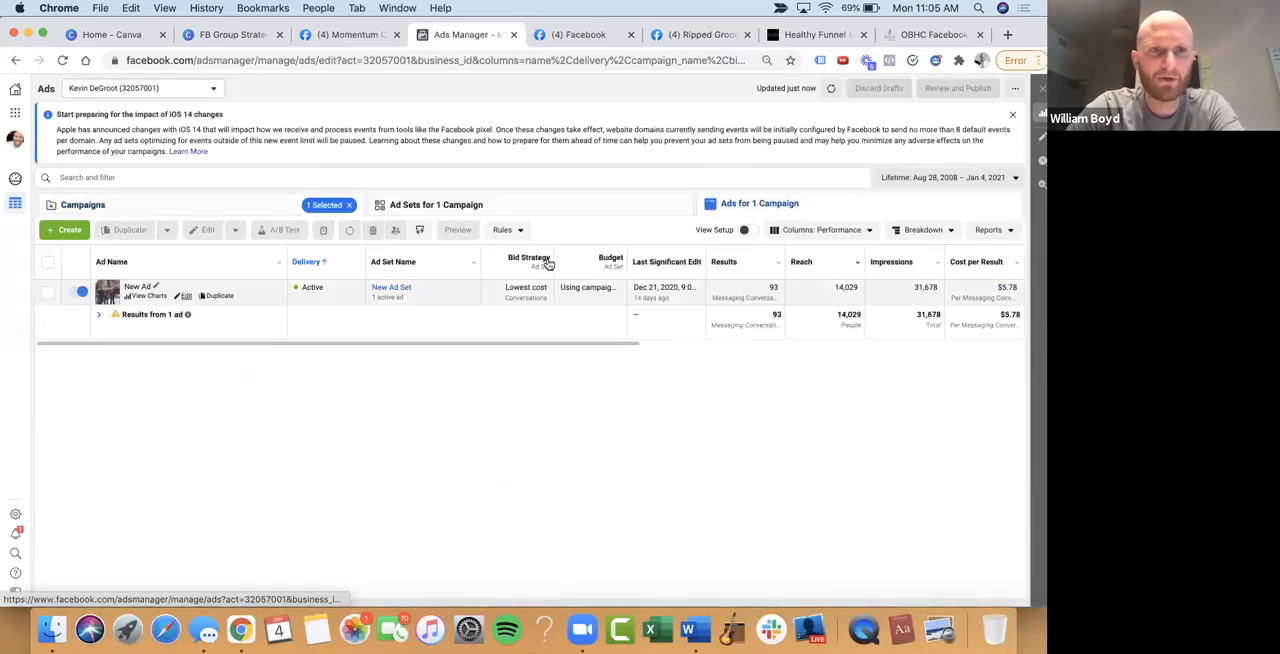
pyautogui.click(1021, 190)
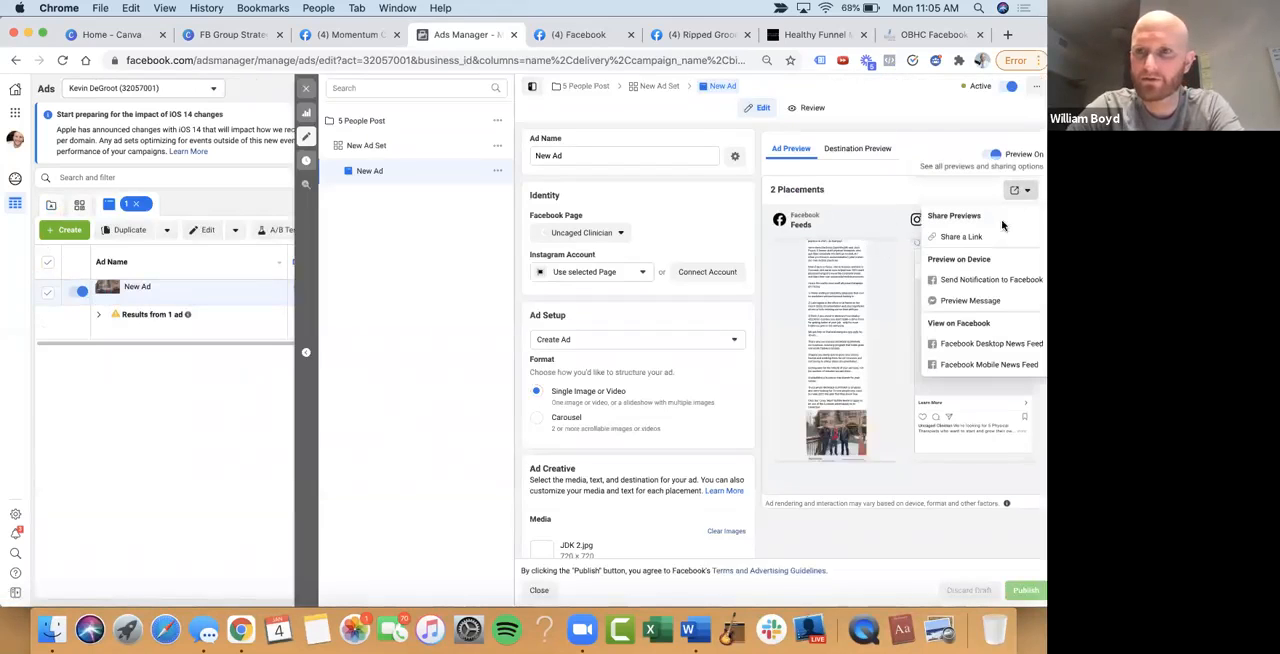
pyautogui.click(985, 343)
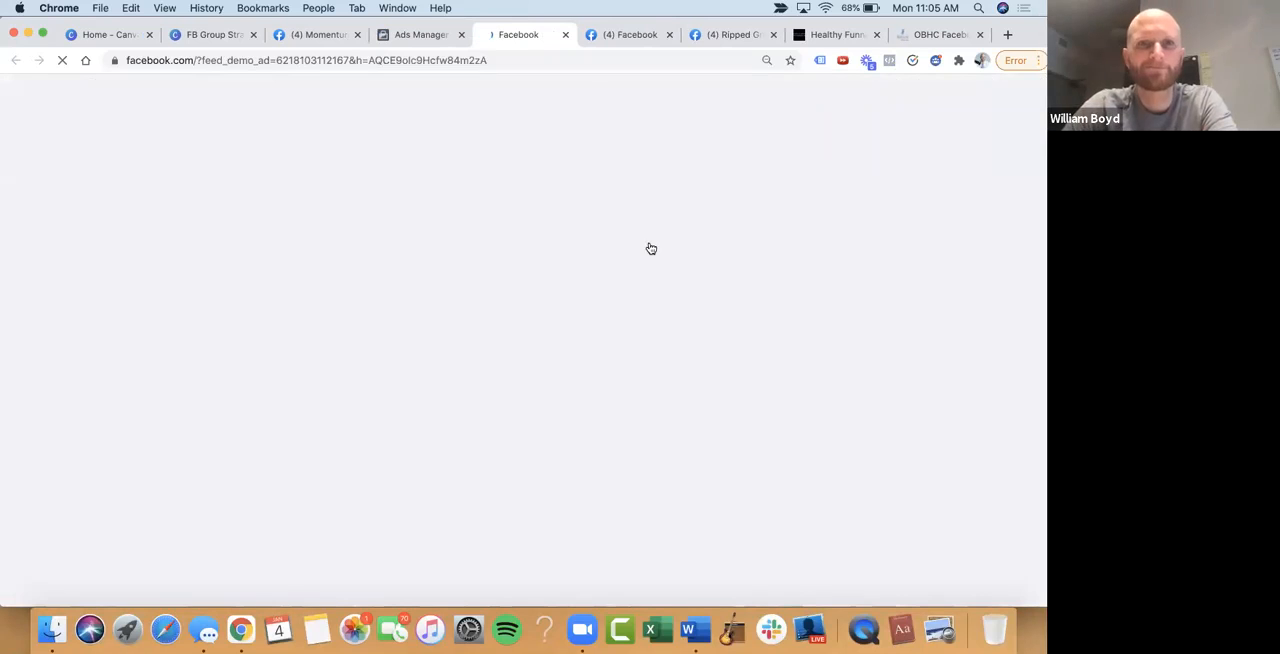
pyautogui.scroll(-4, 650, 248)
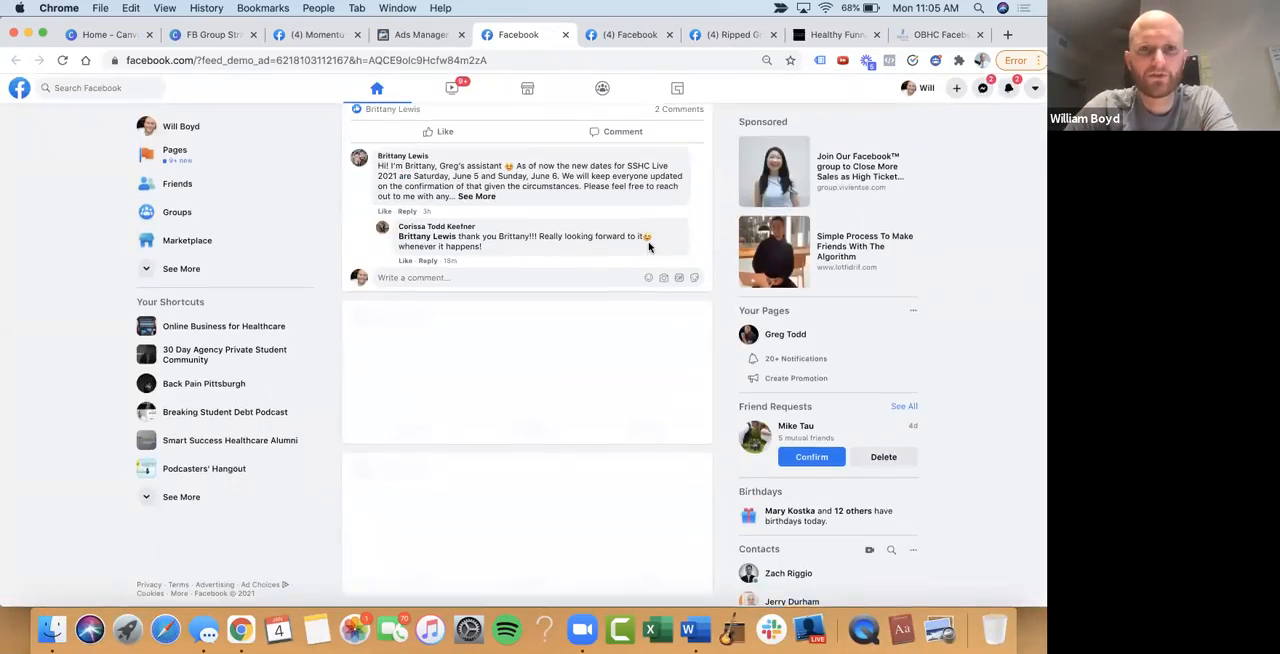
pyautogui.scroll(-3, 648, 247)
pyautogui.click(626, 230)
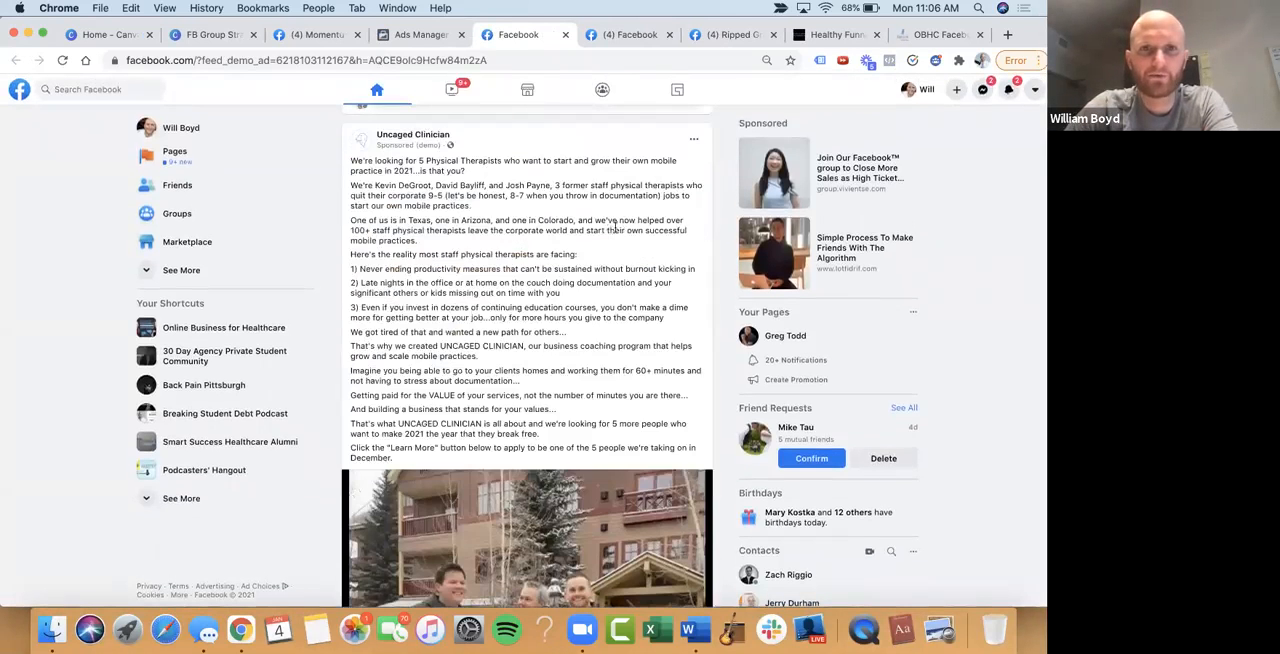
# Read through the Uncaged Clinician ad copy and image down to the headline and its Learn More call to action
pyautogui.scroll(-1, 607, 224)
pyautogui.scroll(-3, 605, 140)
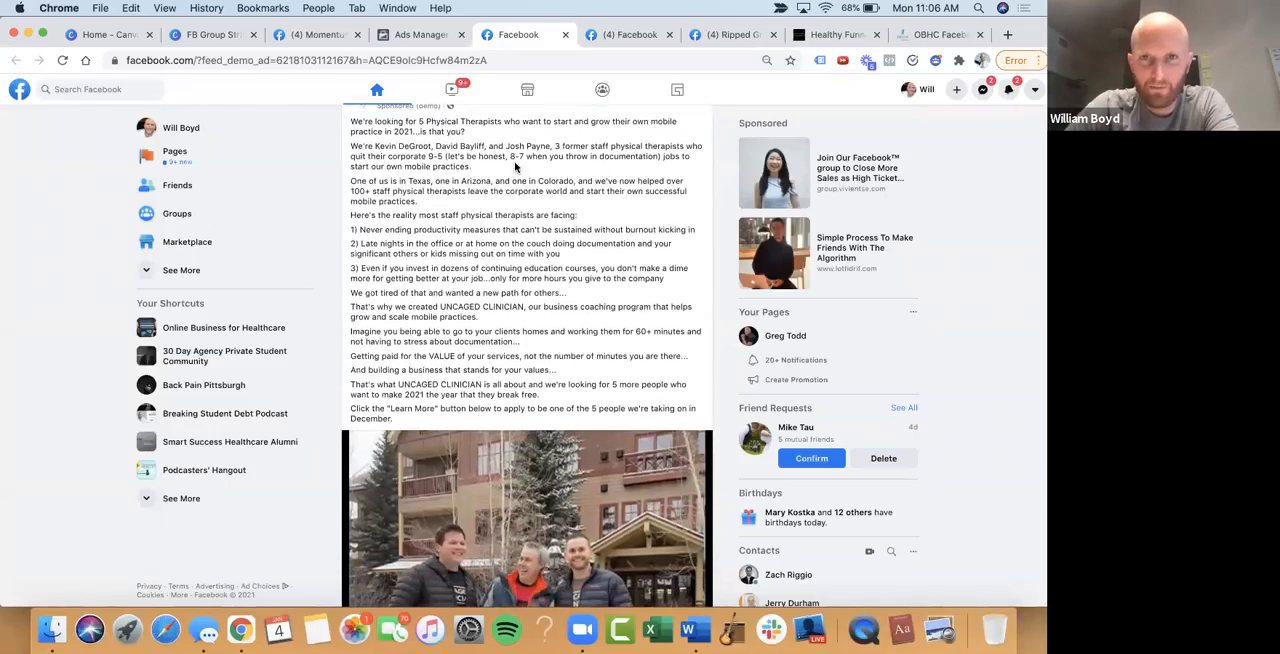
pyautogui.click(981, 373)
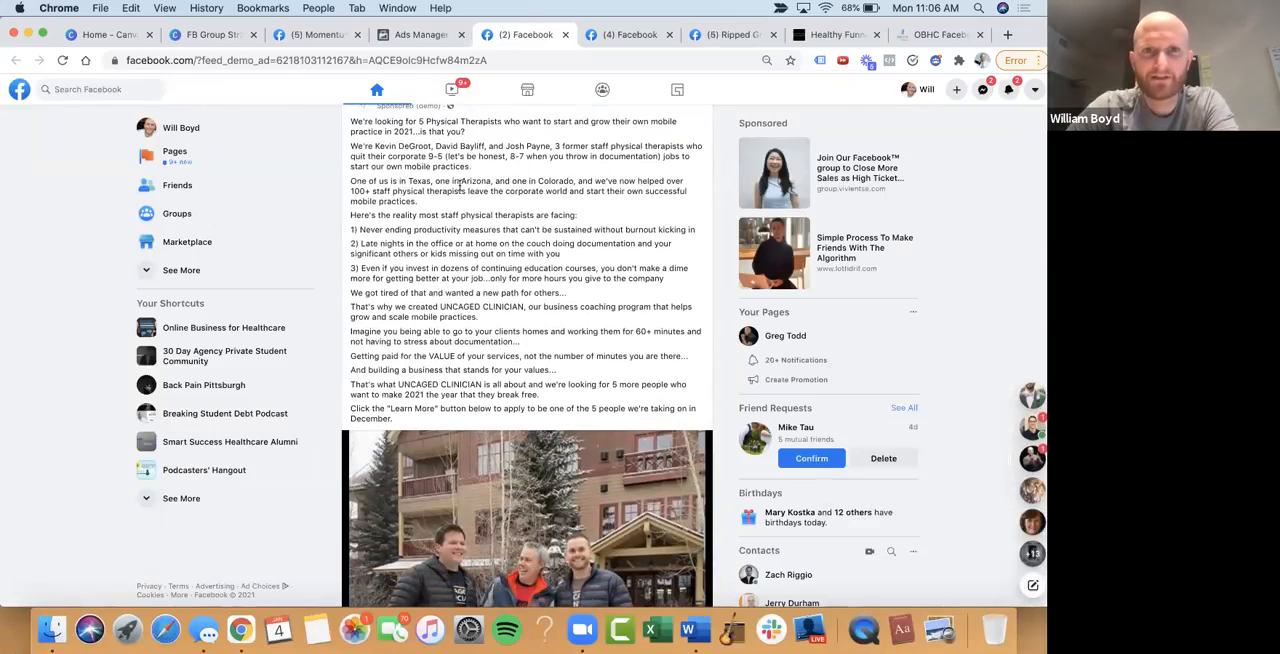
pyautogui.scroll(-2, 459, 185)
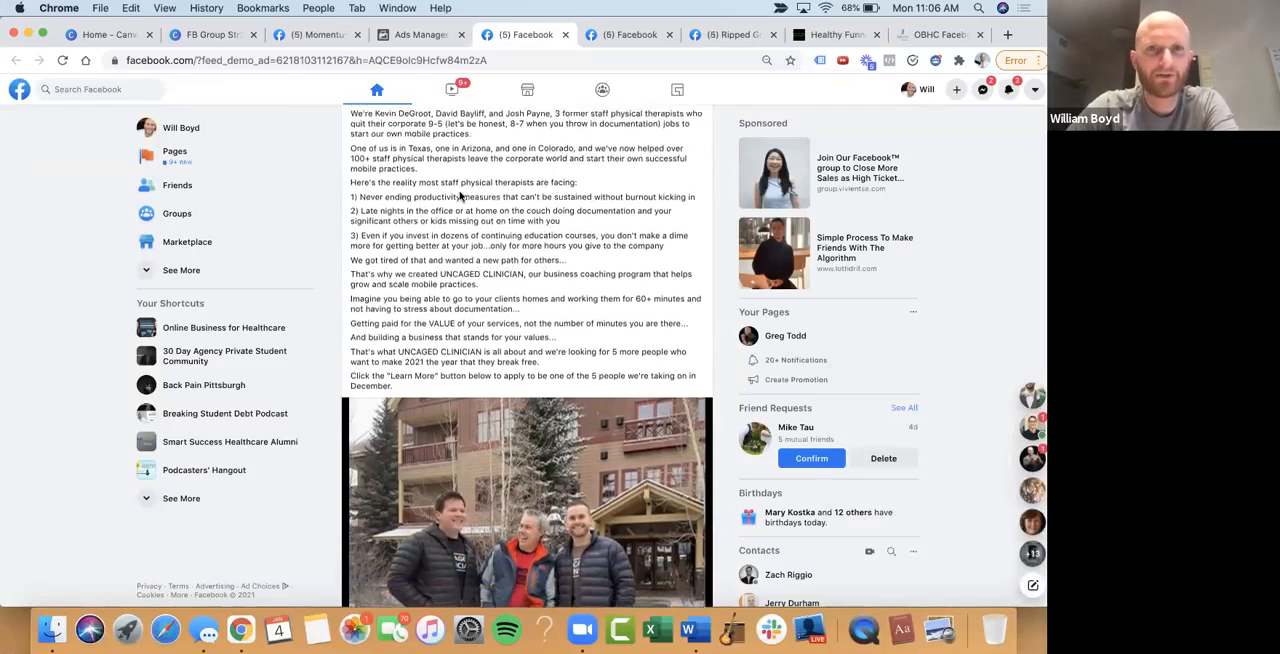
pyautogui.scroll(-1, 506, 144)
pyautogui.scroll(-2, 470, 155)
pyautogui.scroll(-2, 437, 163)
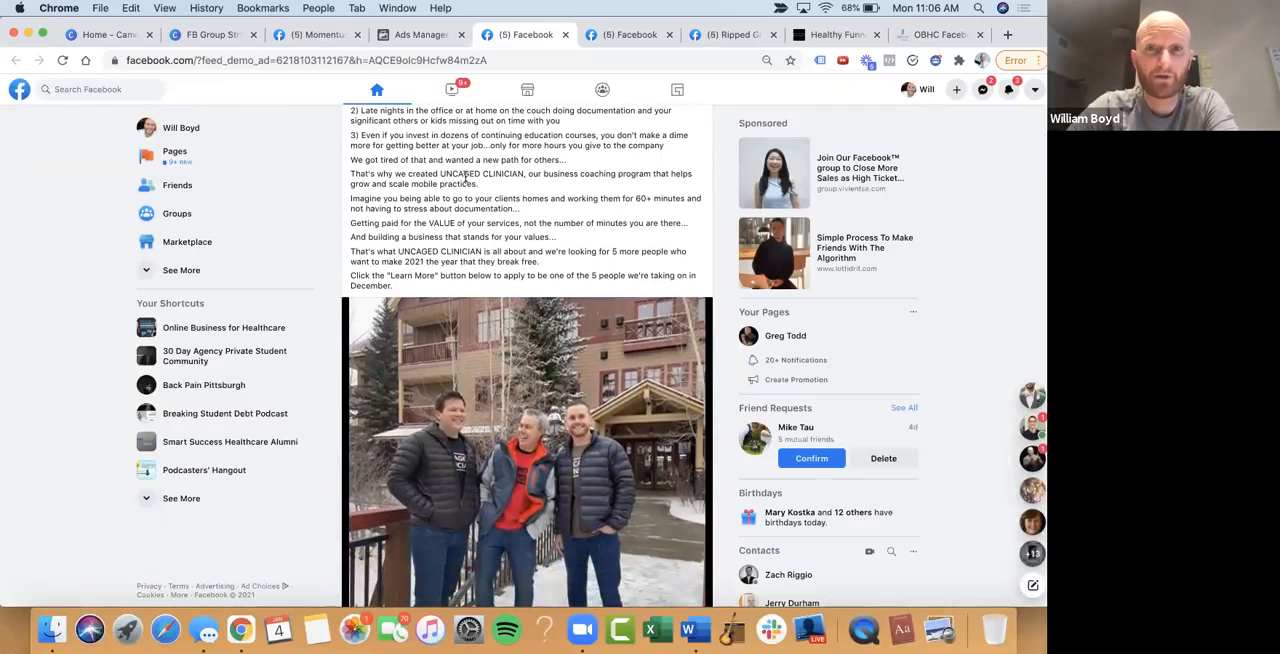
pyautogui.scroll(-1, 465, 178)
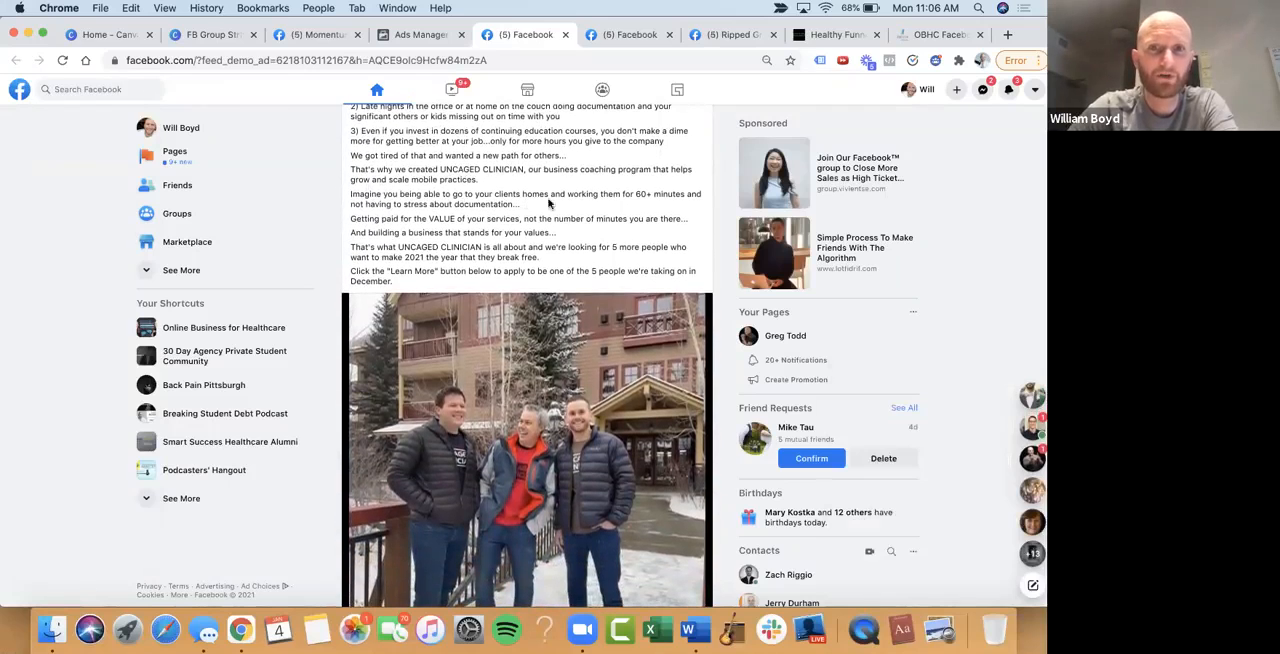
pyautogui.scroll(-1, 567, 198)
pyautogui.scroll(-2, 578, 180)
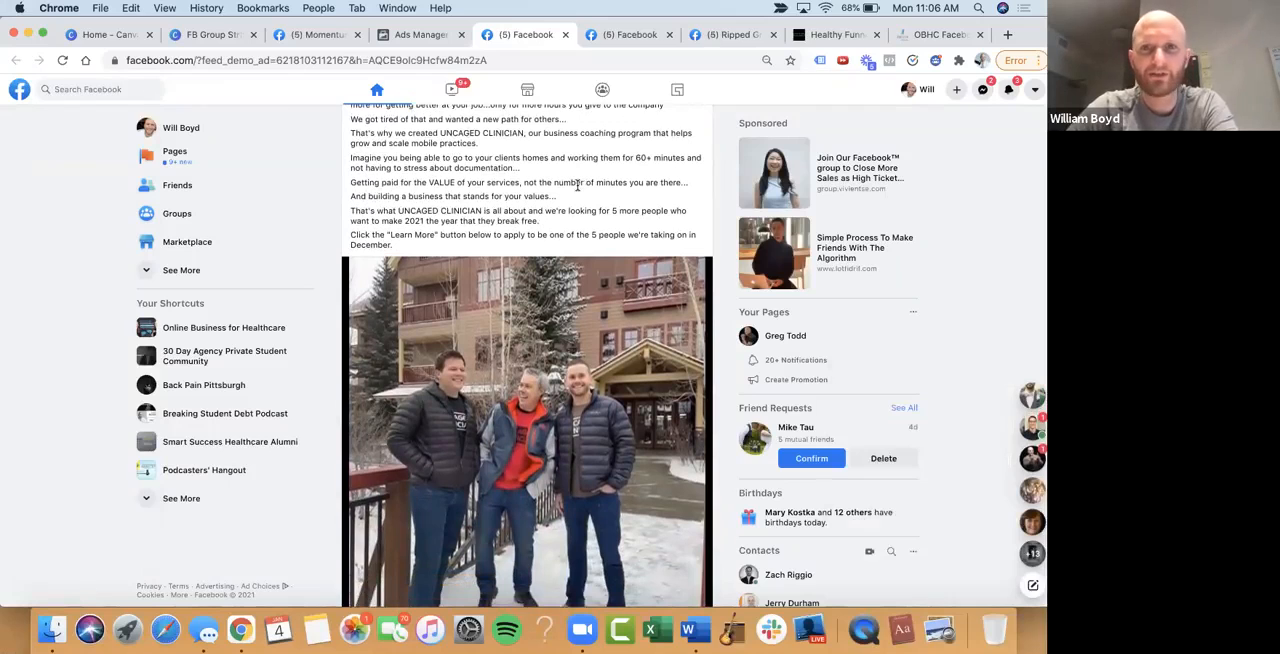
pyautogui.scroll(-1, 514, 190)
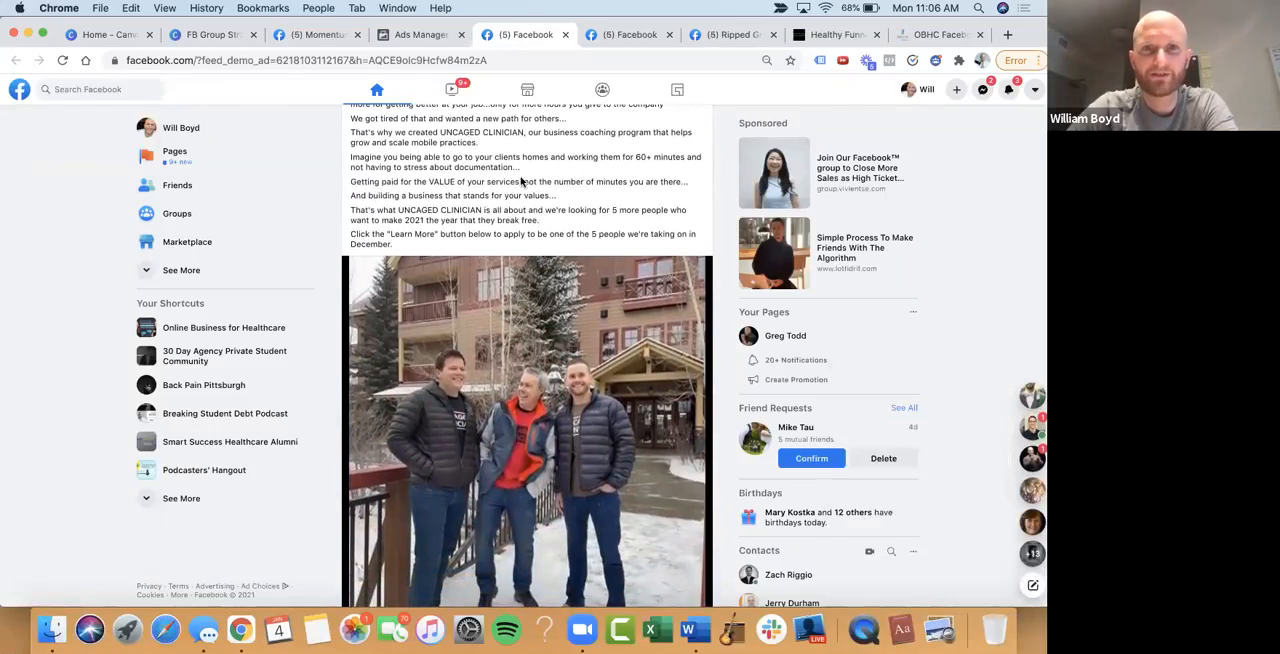
pyautogui.scroll(-2, 518, 194)
pyautogui.scroll(-5, 517, 190)
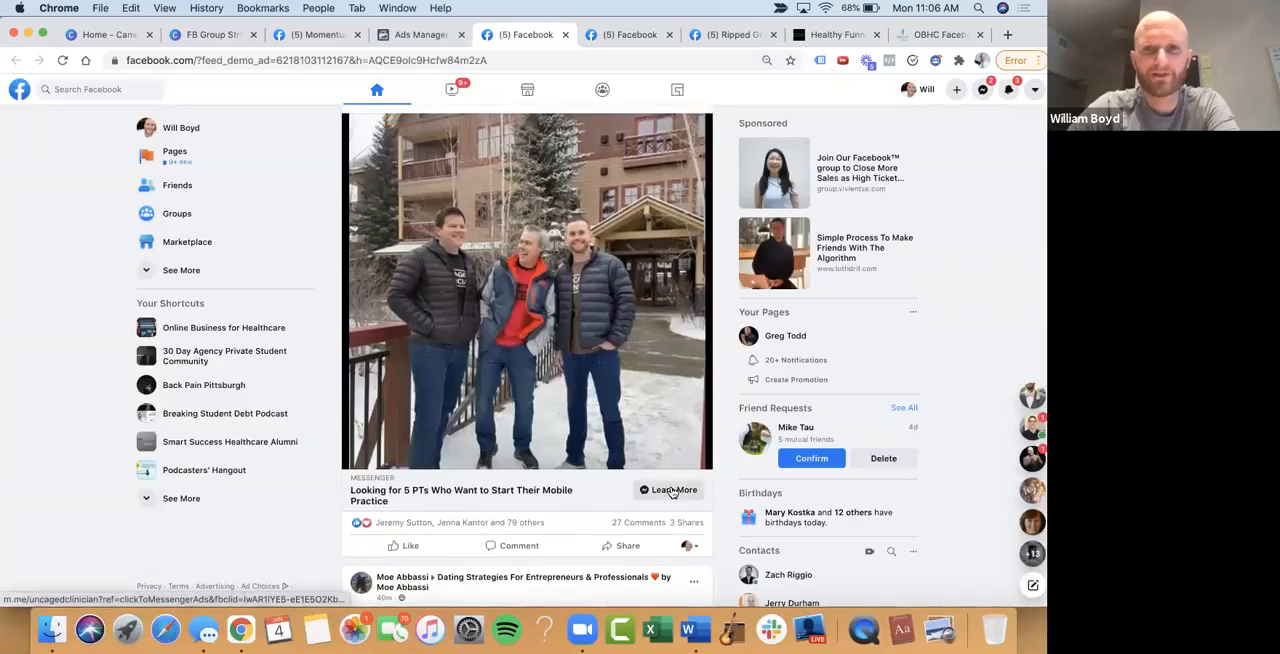
# Start the Uncaged Clinician Messenger chat from the ad, send the "Send Application" reply and open the application link it returns
pyautogui.click(671, 490)
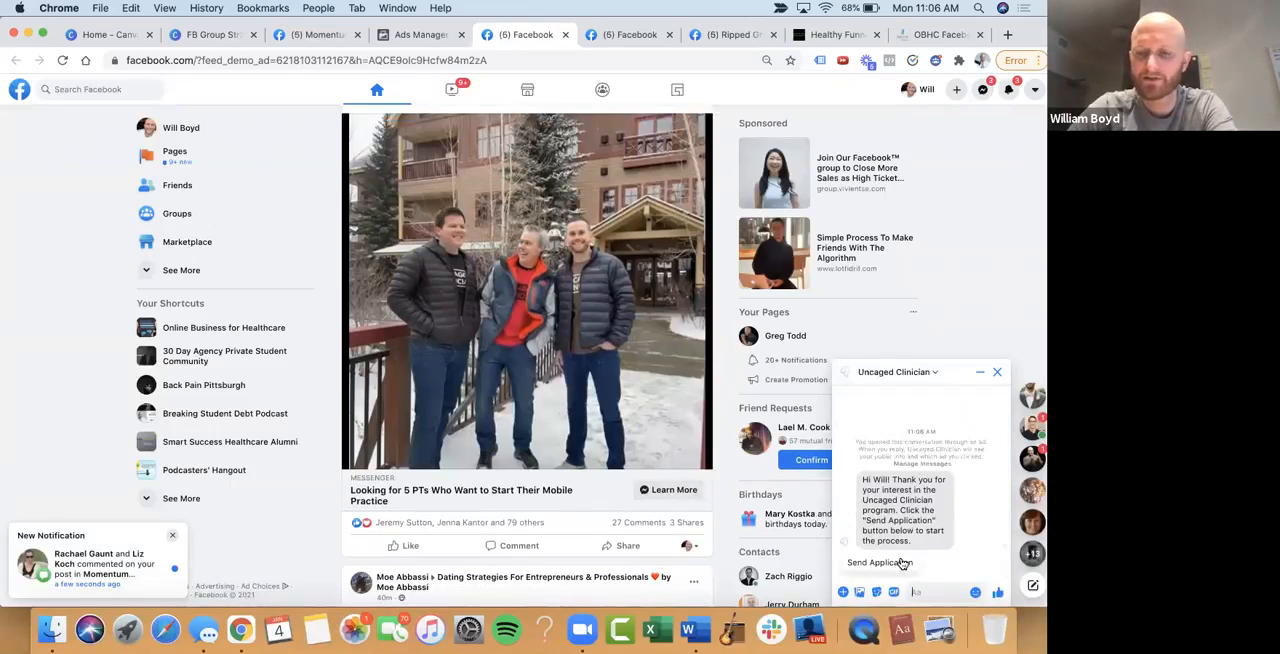
pyautogui.click(903, 563)
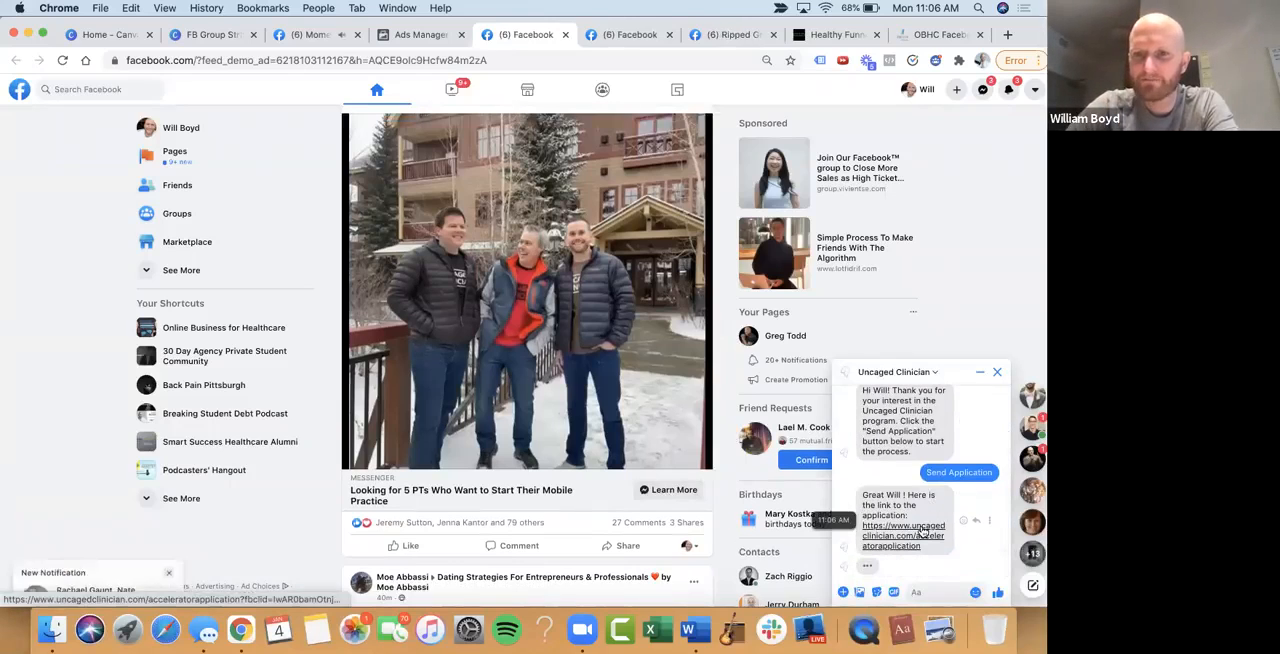
pyautogui.click(922, 532)
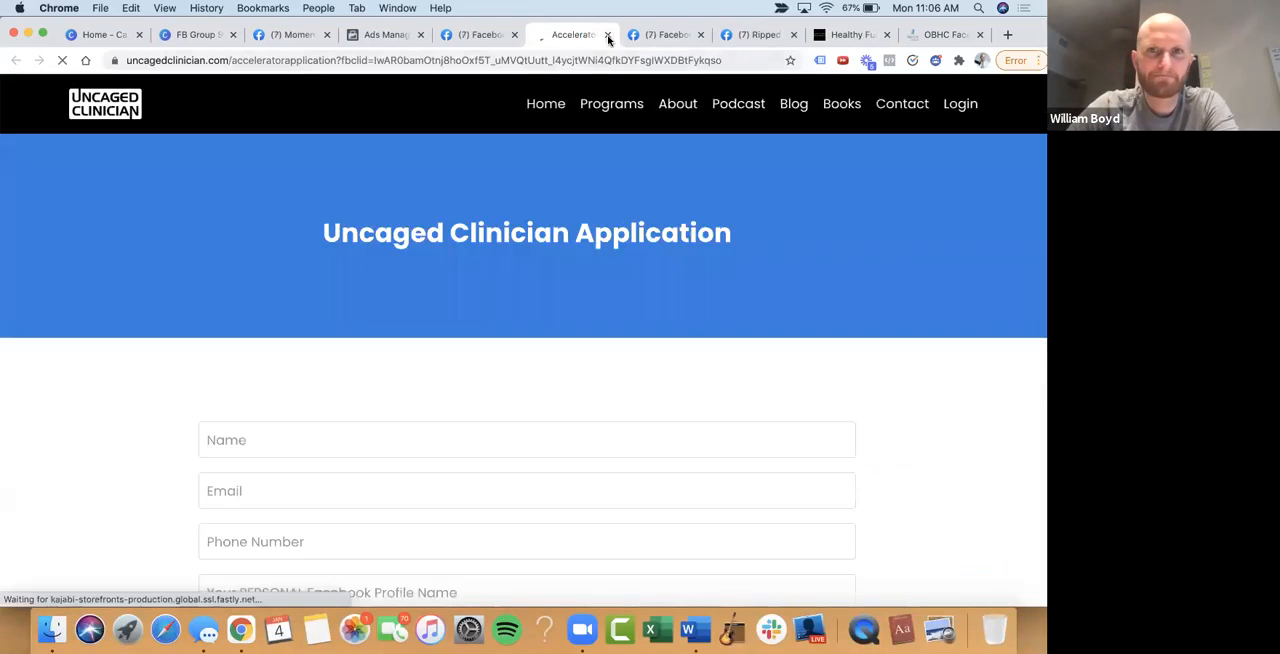
# Review the questions on the Uncaged Clinician Application form through to the end of the page
pyautogui.scroll(-3, 584, 287)
pyautogui.scroll(-10, 585, 292)
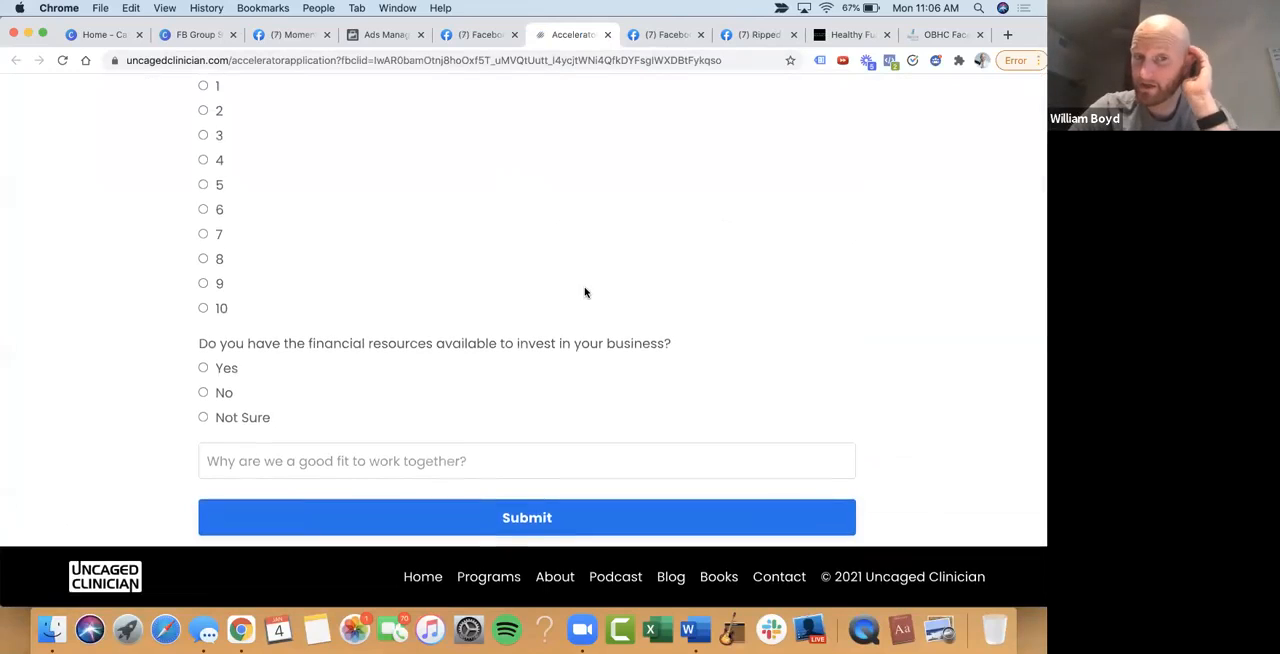
pyautogui.scroll(15, 585, 292)
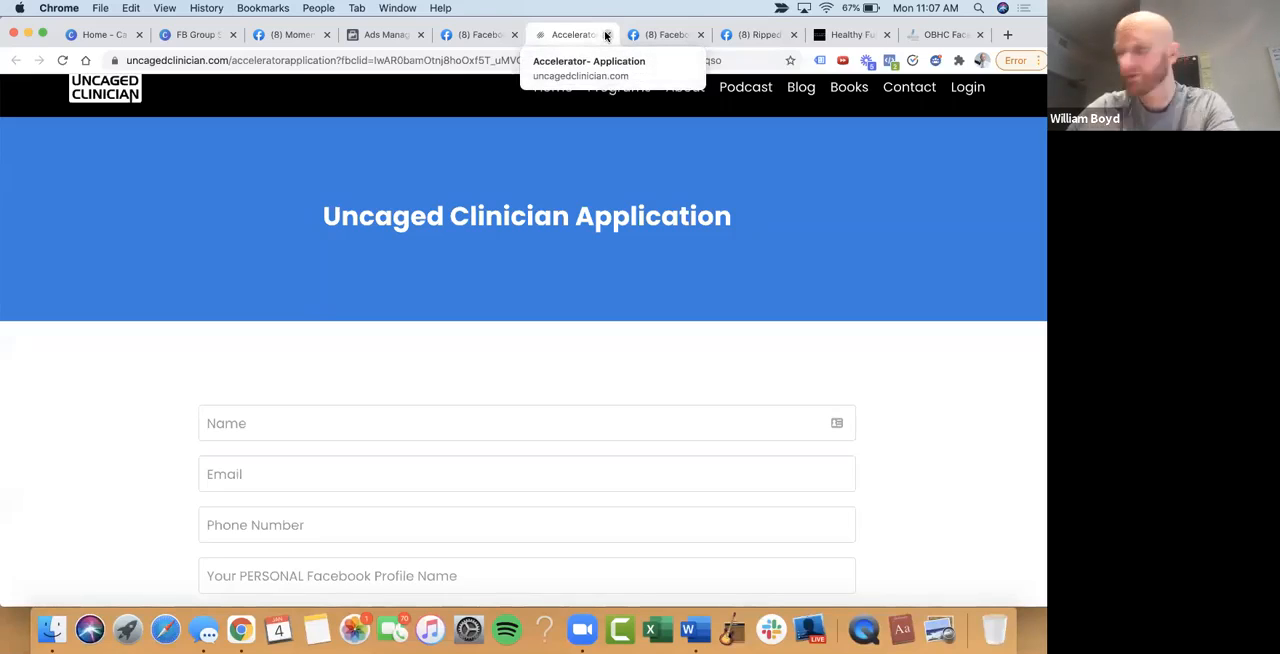
# Switch to the Healthy Funnel course, open the Email Set Up + Fill Your List with Lead Magnets lesson and briefly play its video from 34:00
pyautogui.click(866, 35)
pyautogui.click(265, 515)
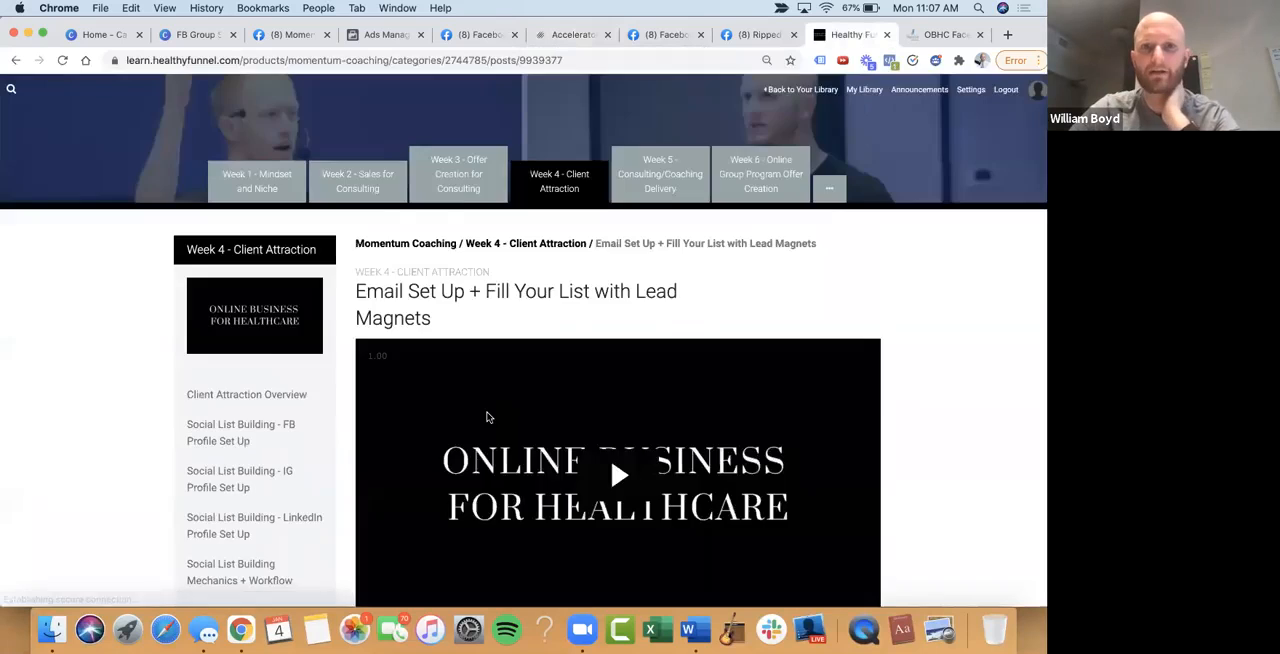
pyautogui.scroll(-6, 537, 397)
pyautogui.scroll(3, 537, 400)
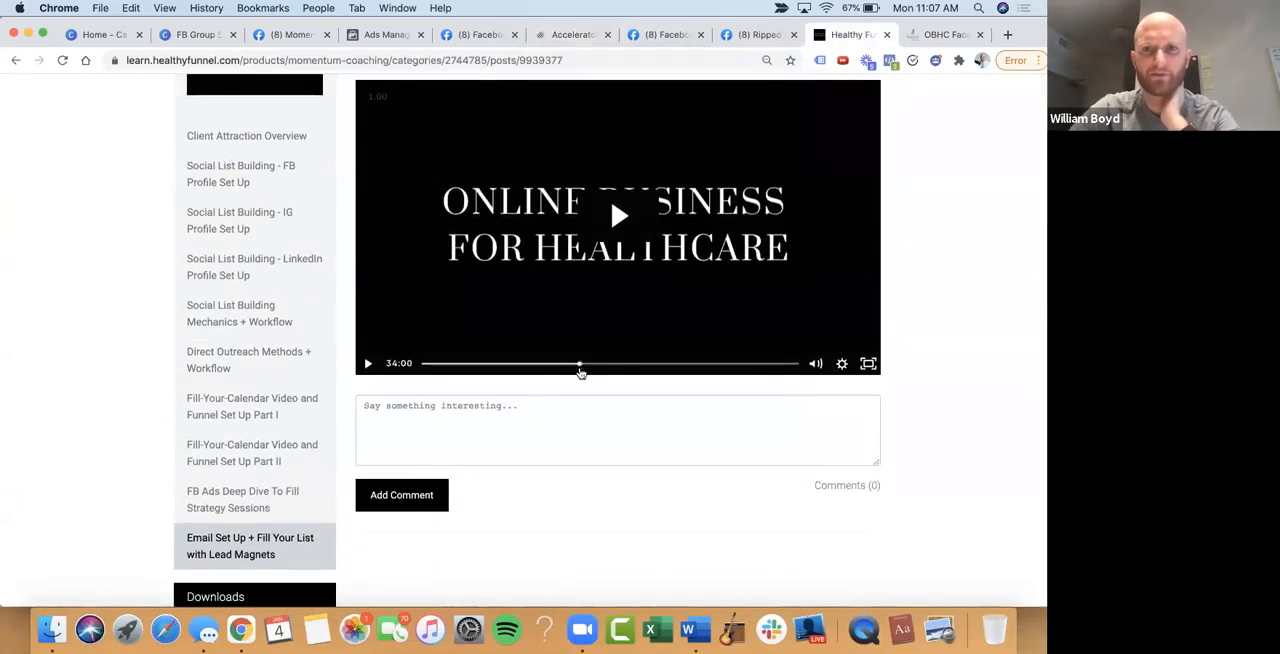
pyautogui.click(580, 366)
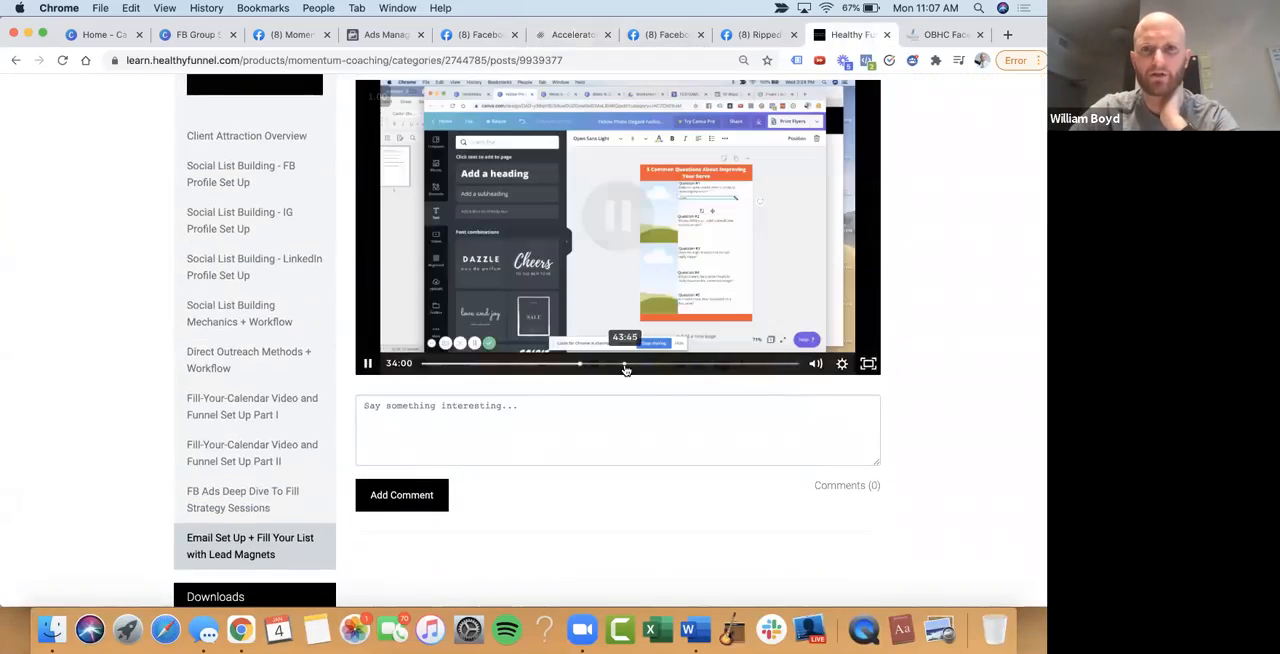
pyautogui.click(398, 348)
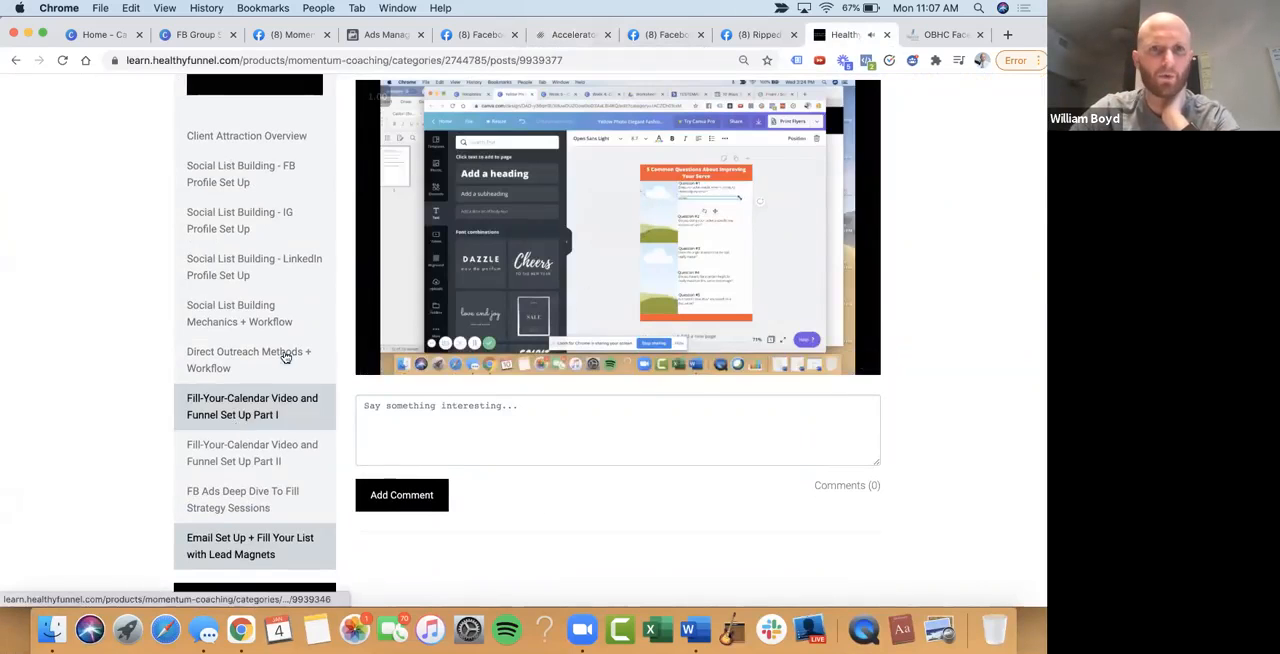
# Look over the lead magnets lesson's downloads and resources, and check the later part of its video timeline
pyautogui.scroll(3, 285, 357)
pyautogui.scroll(-6, 400, 283)
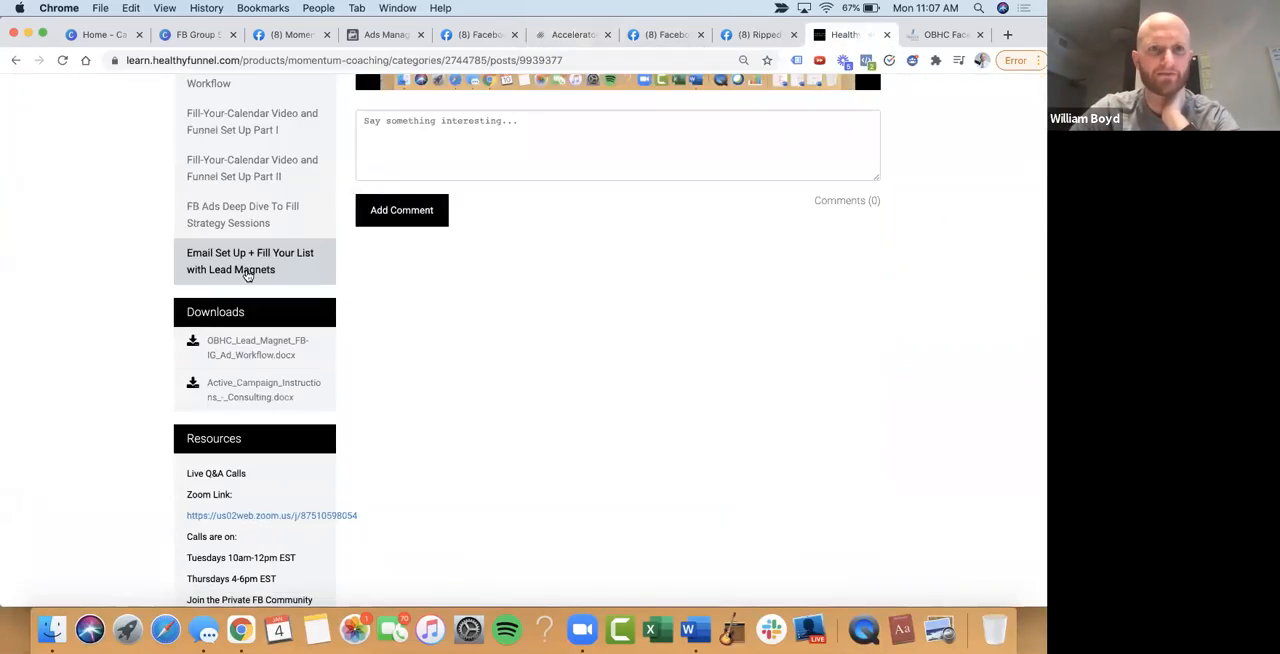
pyautogui.scroll(5, 247, 277)
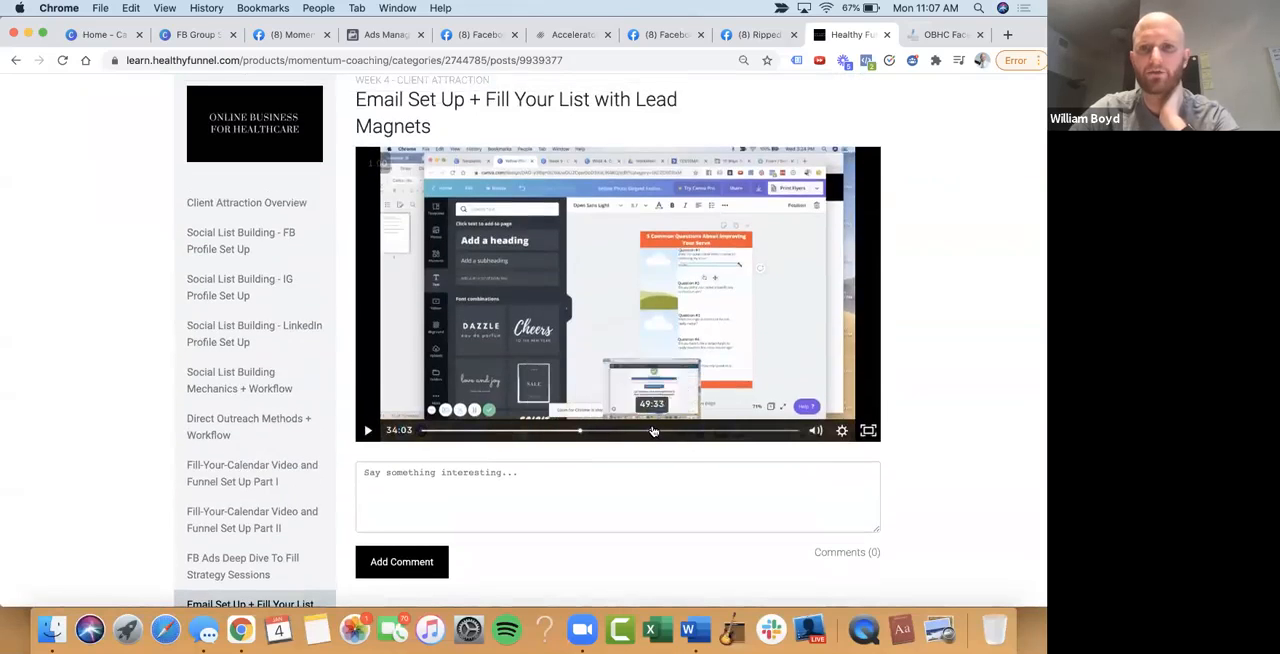
pyautogui.scroll(-1, 659, 428)
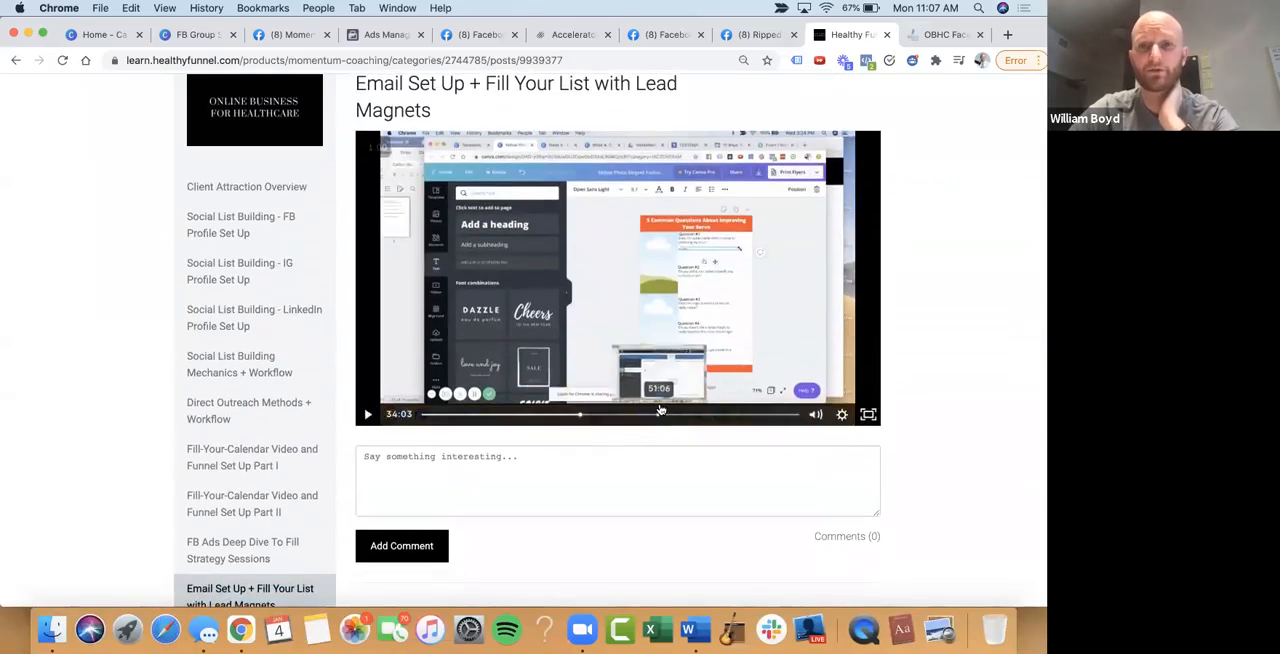
pyautogui.scroll(-2, 660, 410)
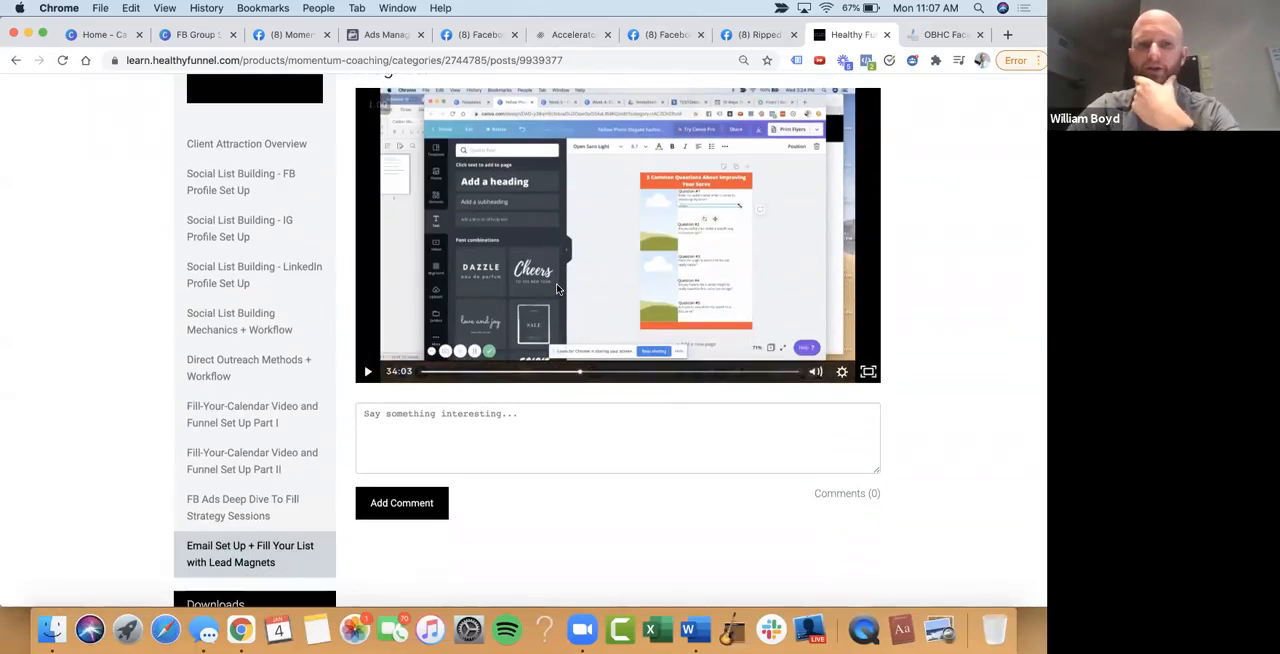
pyautogui.scroll(2, 557, 289)
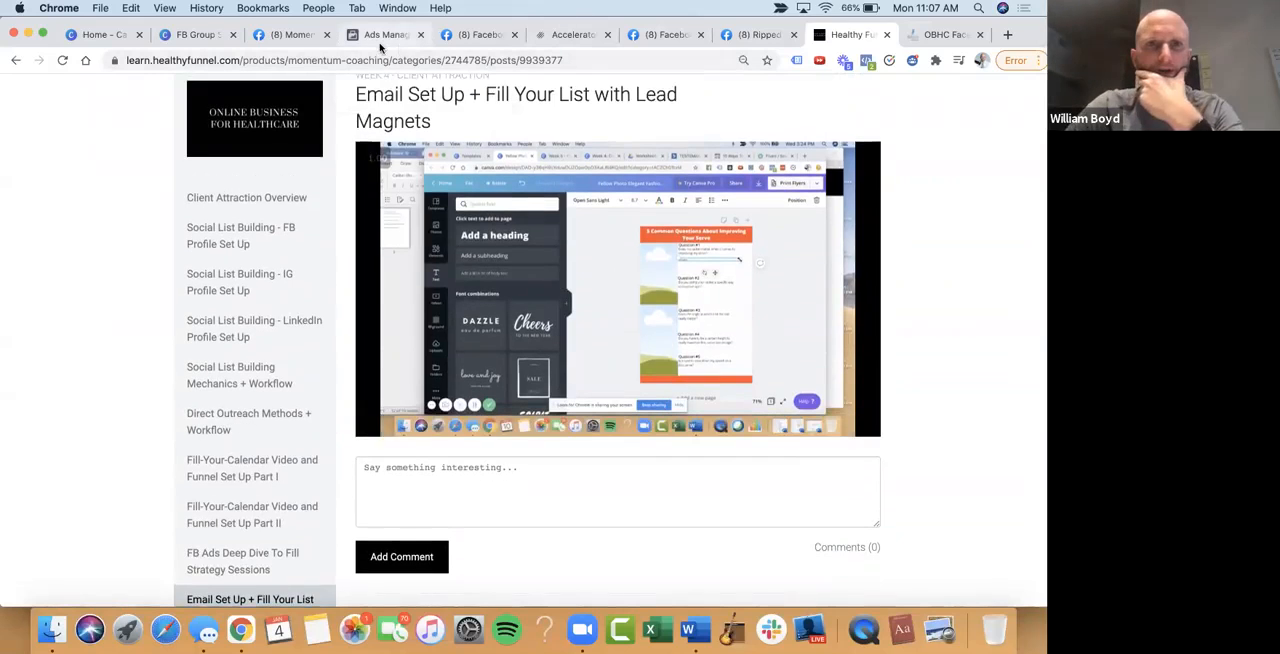
# Switch to the FB Group Strategy design in Canva and review the Requirements list of the Minimum Viable Ad Campaign
pyautogui.moveTo(647, 24); pyautogui.dragTo(647, 62)
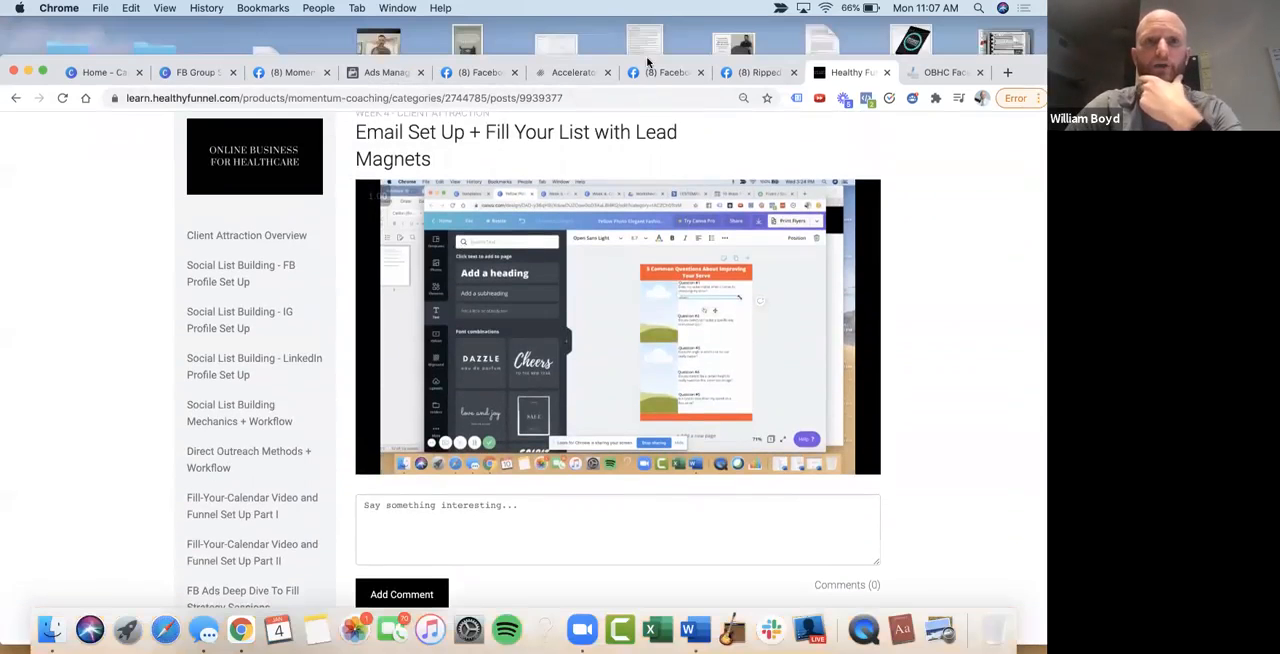
pyautogui.click(180, 72)
pyautogui.scroll(-5, 540, 326)
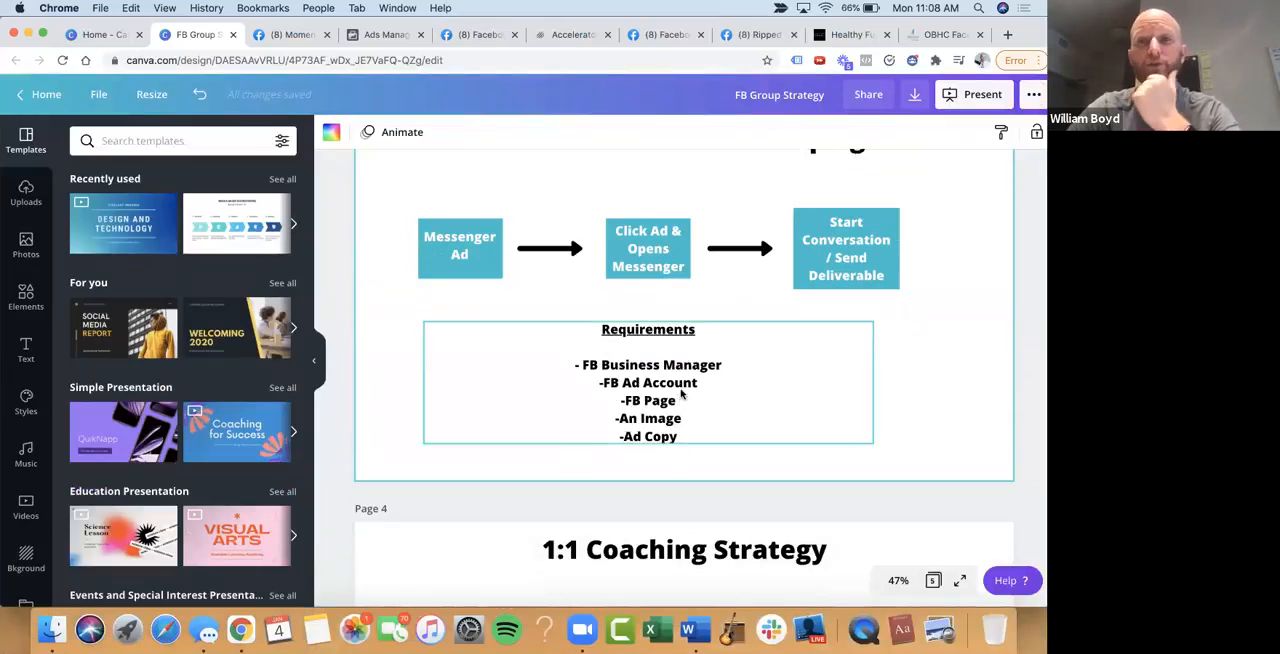
# Switch to the OBHC fb-ads-overview page and browse its setup videos on the FB Page, Business Manager, FB Pixel and Ads Manager
pyautogui.click(940, 34)
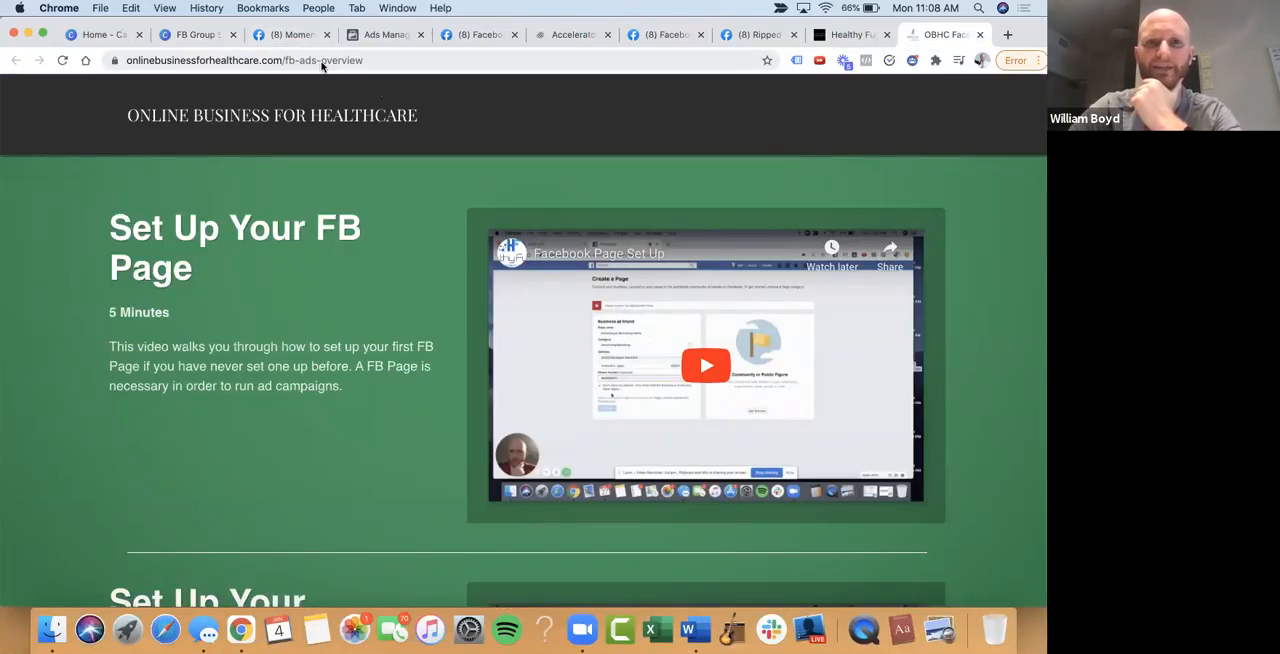
pyautogui.scroll(-3, 466, 244)
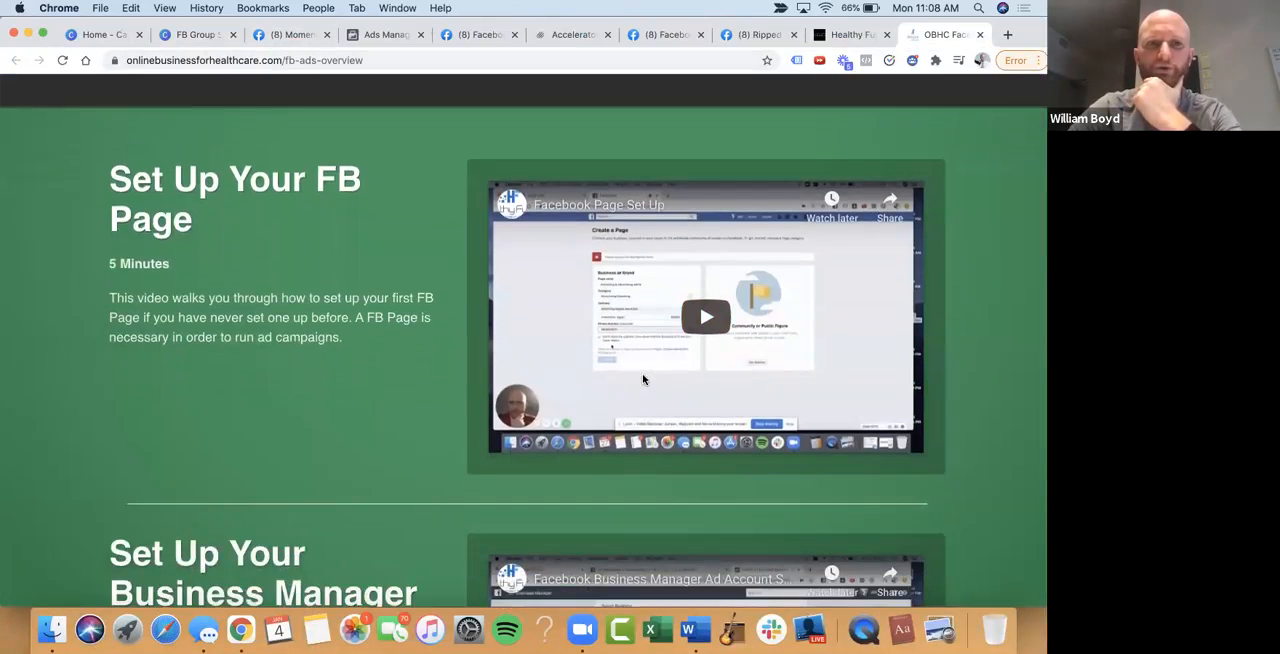
pyautogui.scroll(-10, 642, 378)
pyautogui.scroll(-6, 642, 378)
pyautogui.scroll(-7, 651, 353)
pyautogui.scroll(2, 620, 320)
pyautogui.scroll(-1, 600, 300)
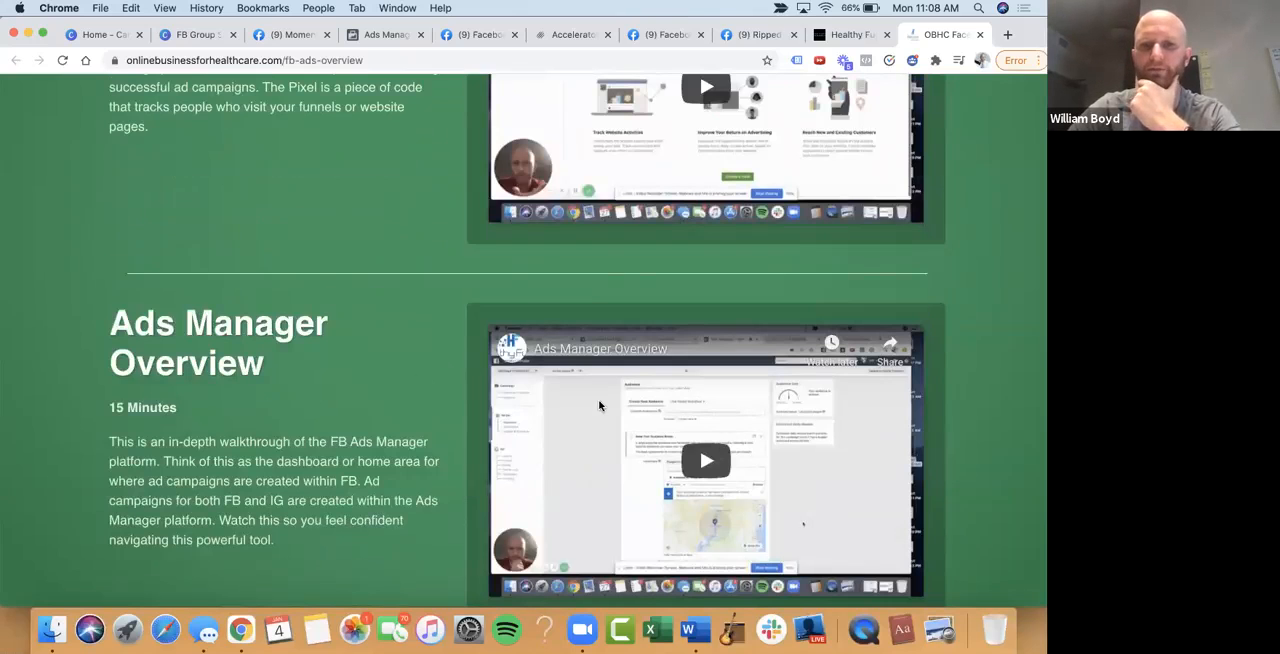
pyautogui.scroll(2, 600, 405)
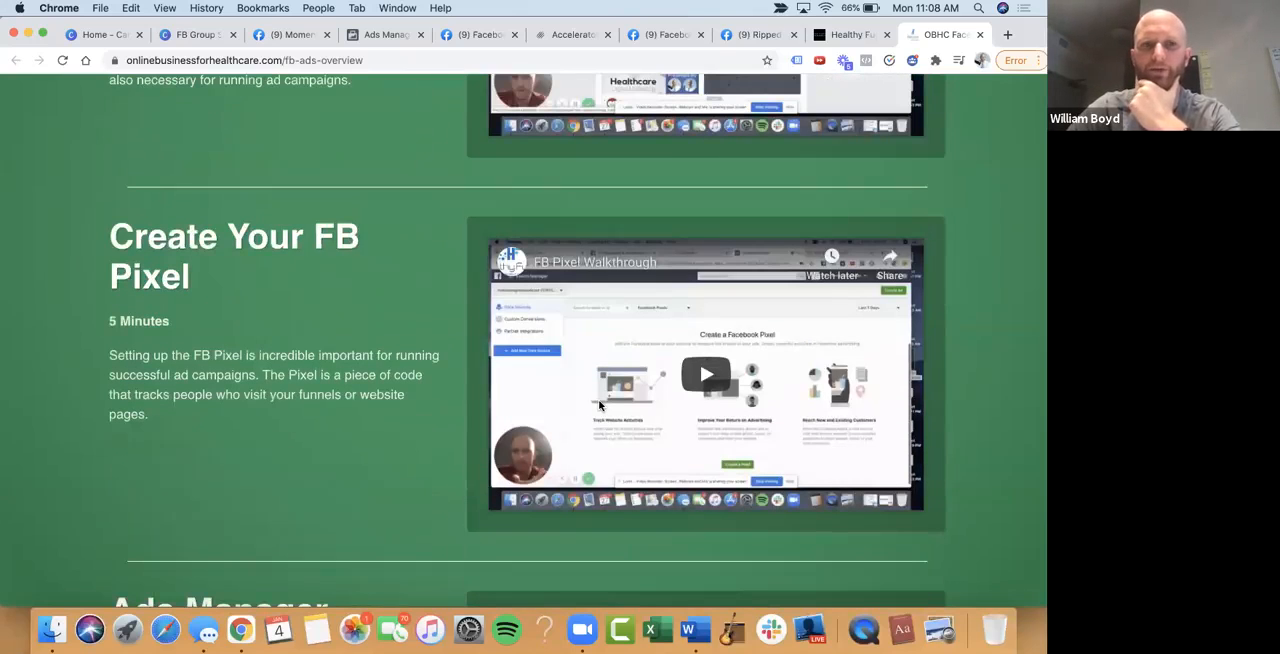
pyautogui.scroll(2, 600, 405)
pyautogui.scroll(10, 620, 226)
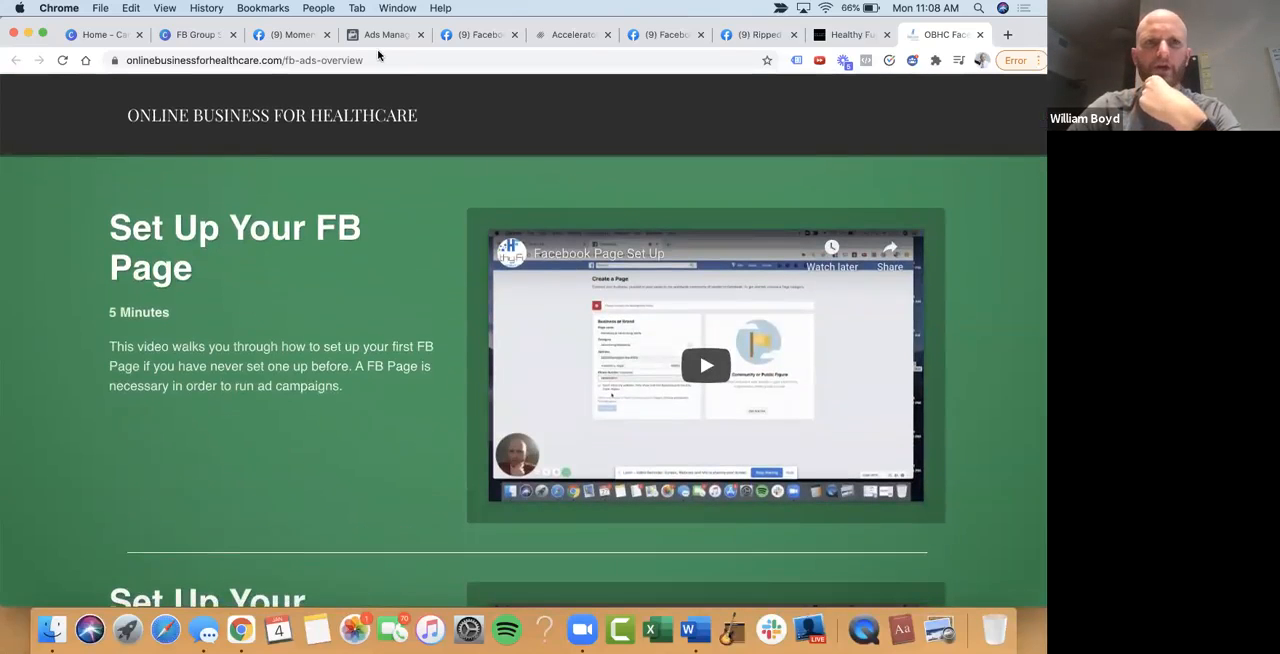
pyautogui.scroll(-2, 303, 204)
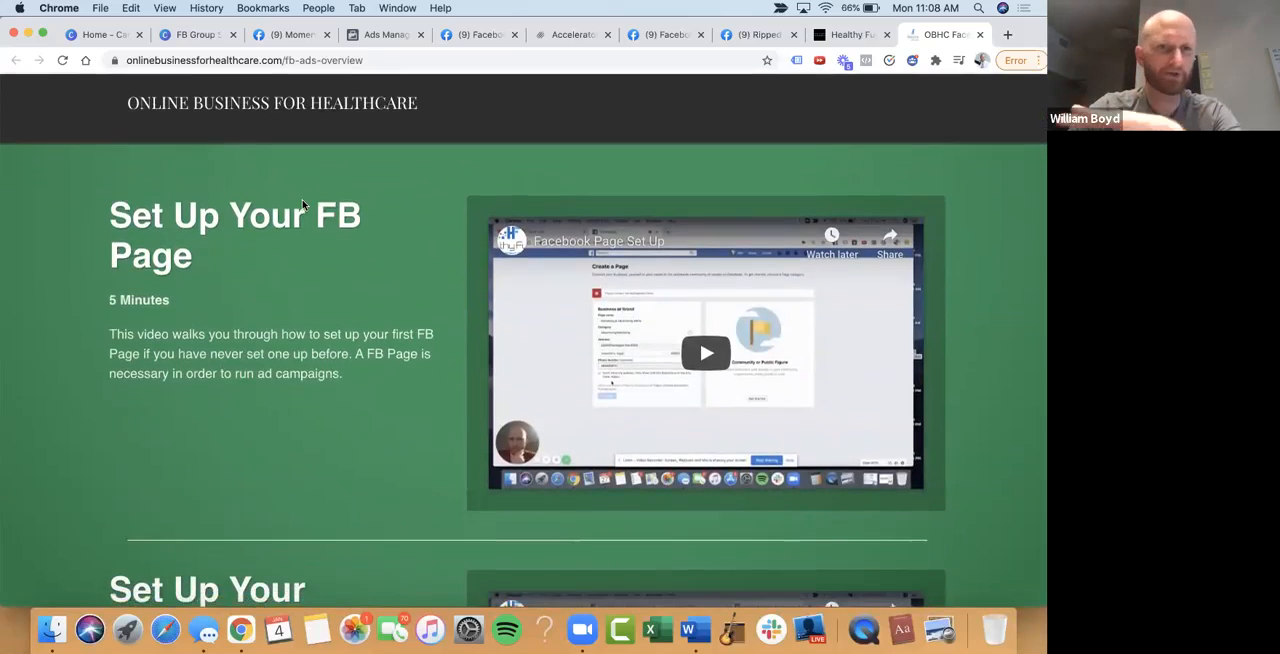
# Review the descriptions and lengths of the FB Page, Business Manager and FB Pixel setup lessons
pyautogui.scroll(-1, 303, 204)
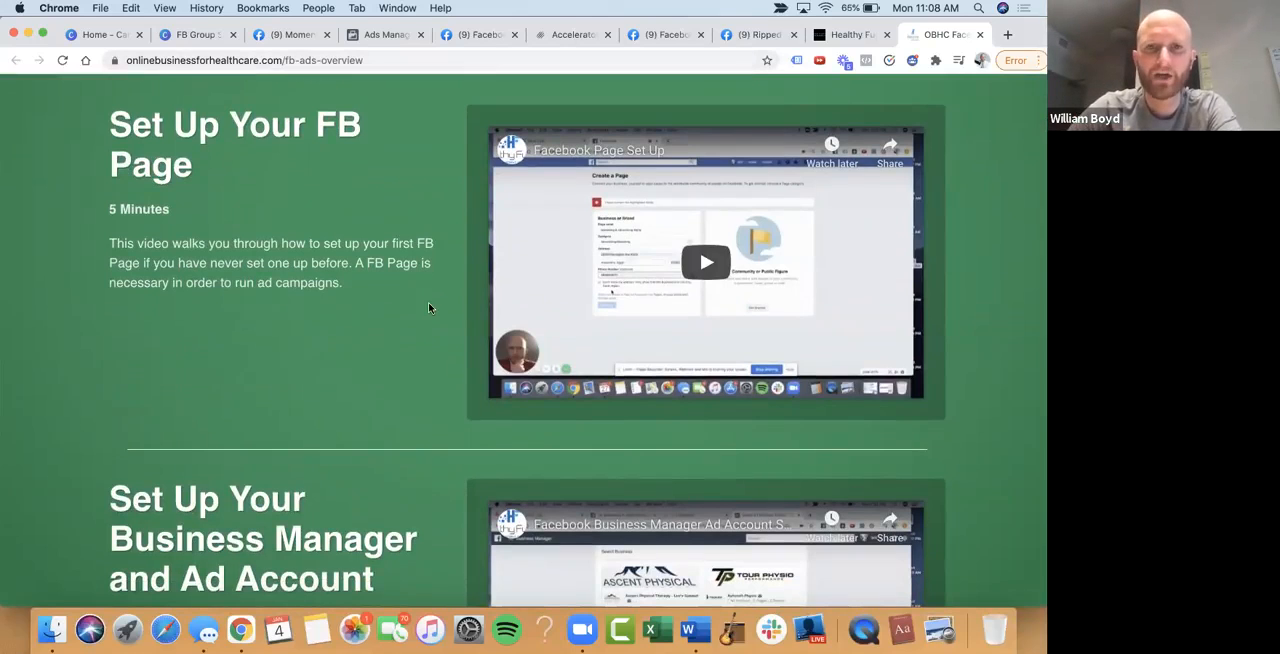
pyautogui.scroll(-5, 428, 307)
pyautogui.scroll(3, 624, 152)
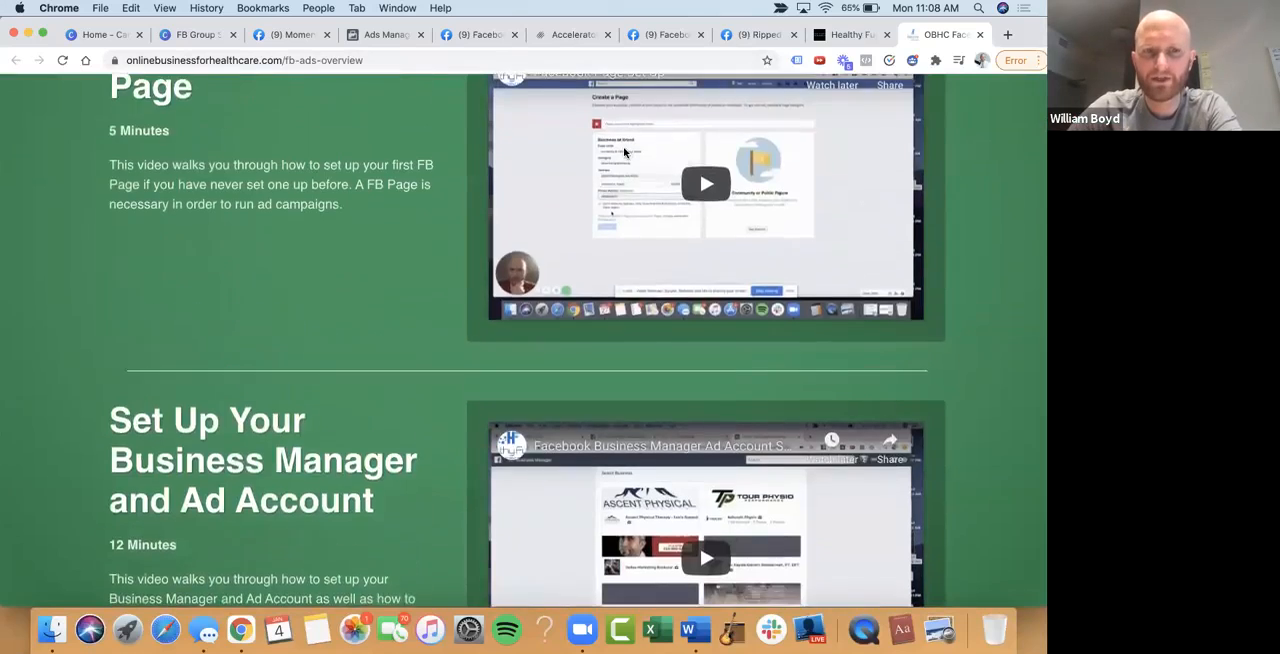
pyautogui.scroll(-10, 624, 152)
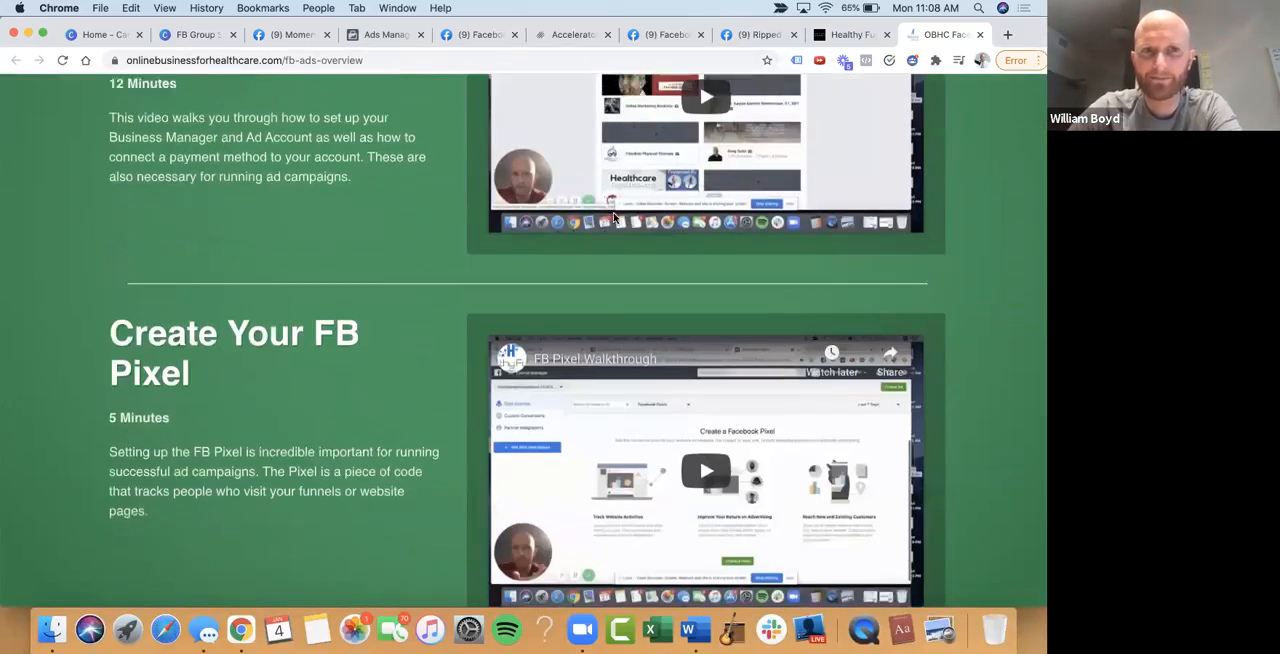
pyautogui.scroll(-4, 613, 217)
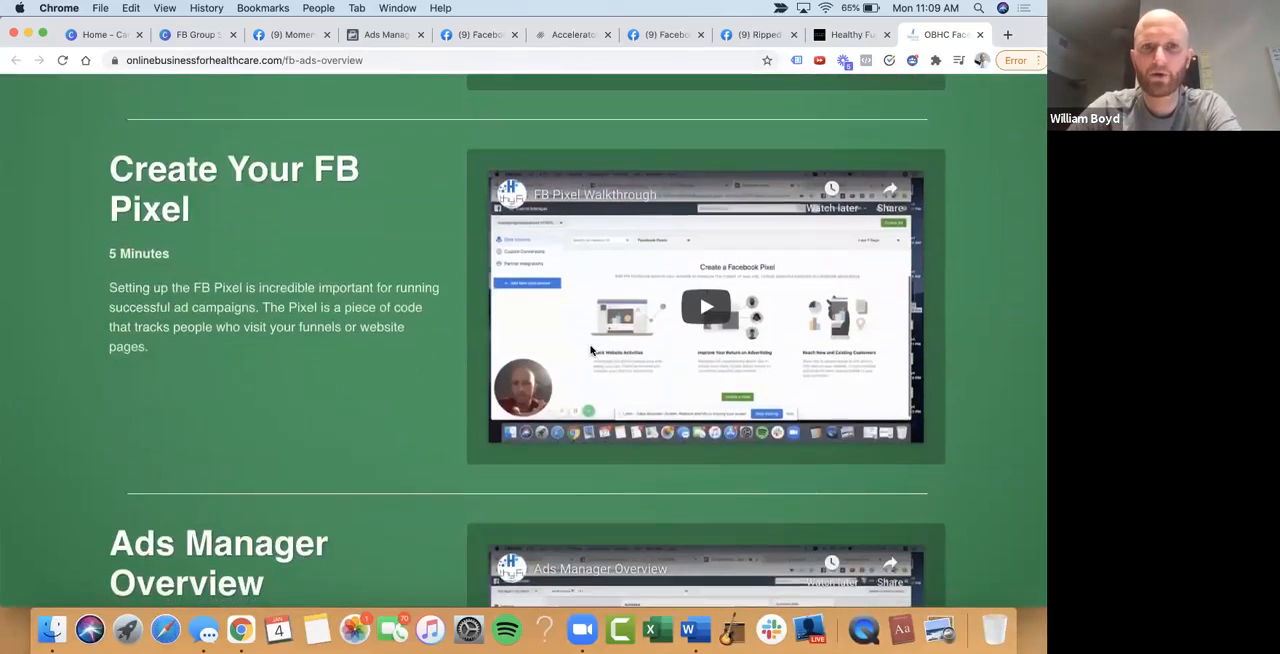
pyautogui.scroll(-8, 591, 350)
pyautogui.scroll(9, 577, 214)
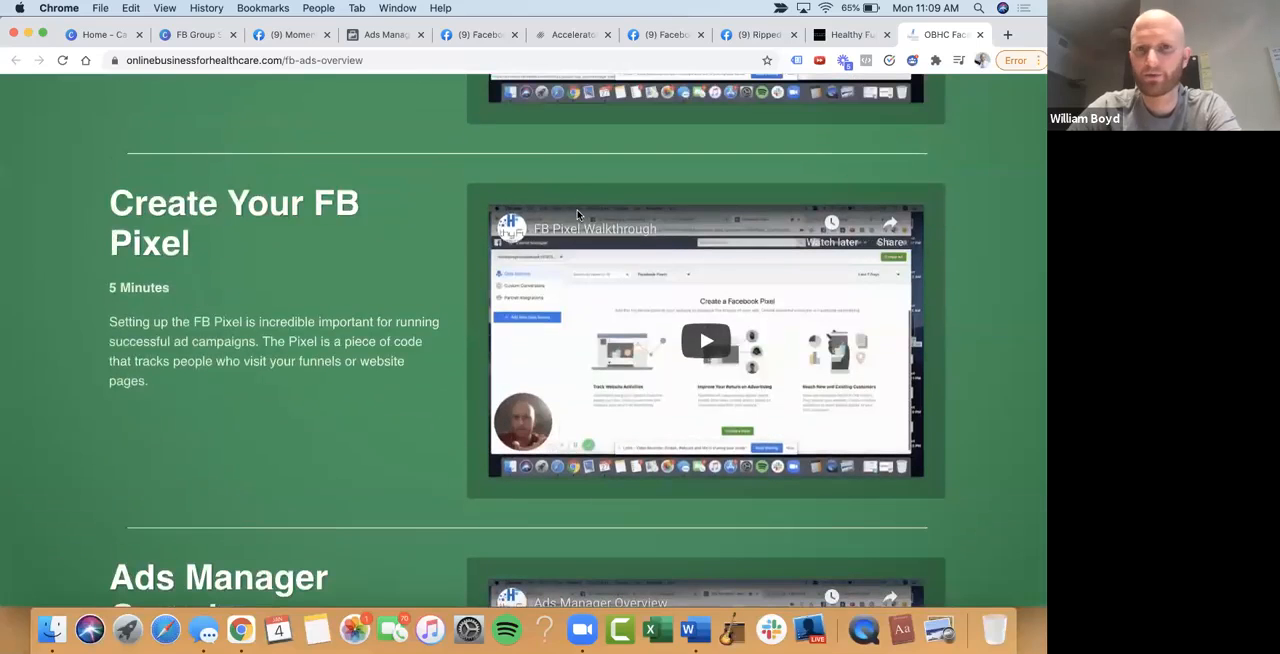
pyautogui.scroll(12, 206, 290)
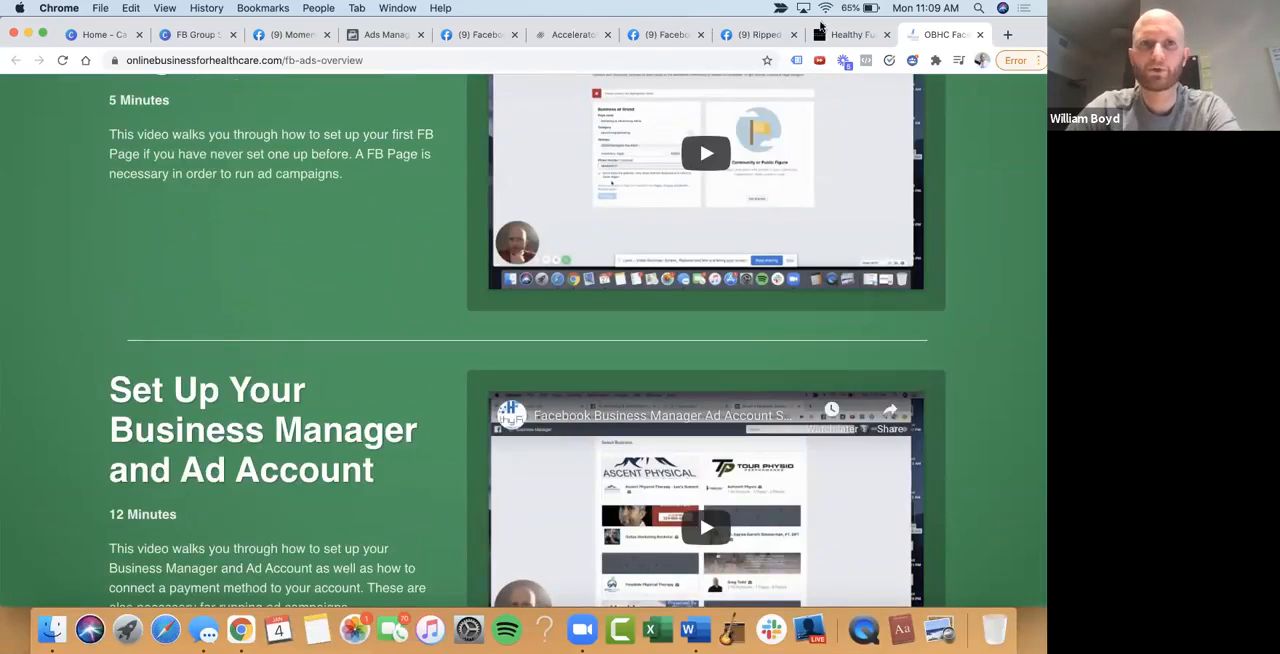
# Switch to Ads Manager and reload it from facebook.com/adsmanager to show the presenter's own ad account
pyautogui.click(369, 40)
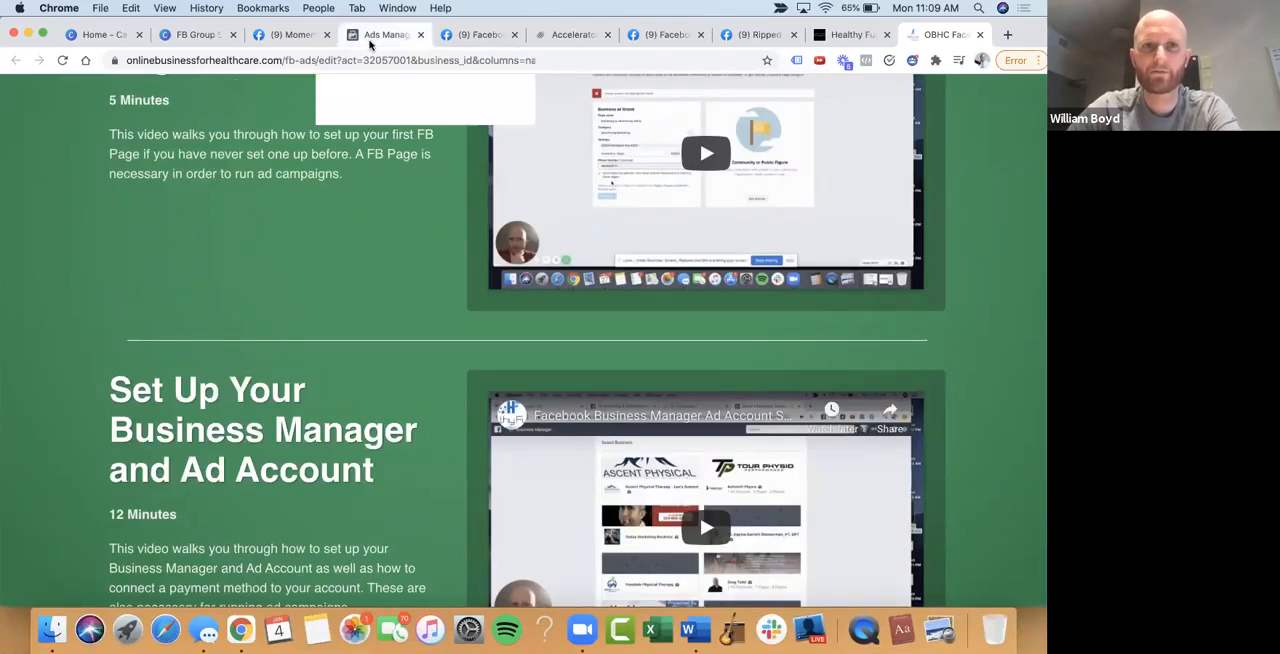
pyautogui.click(308, 90)
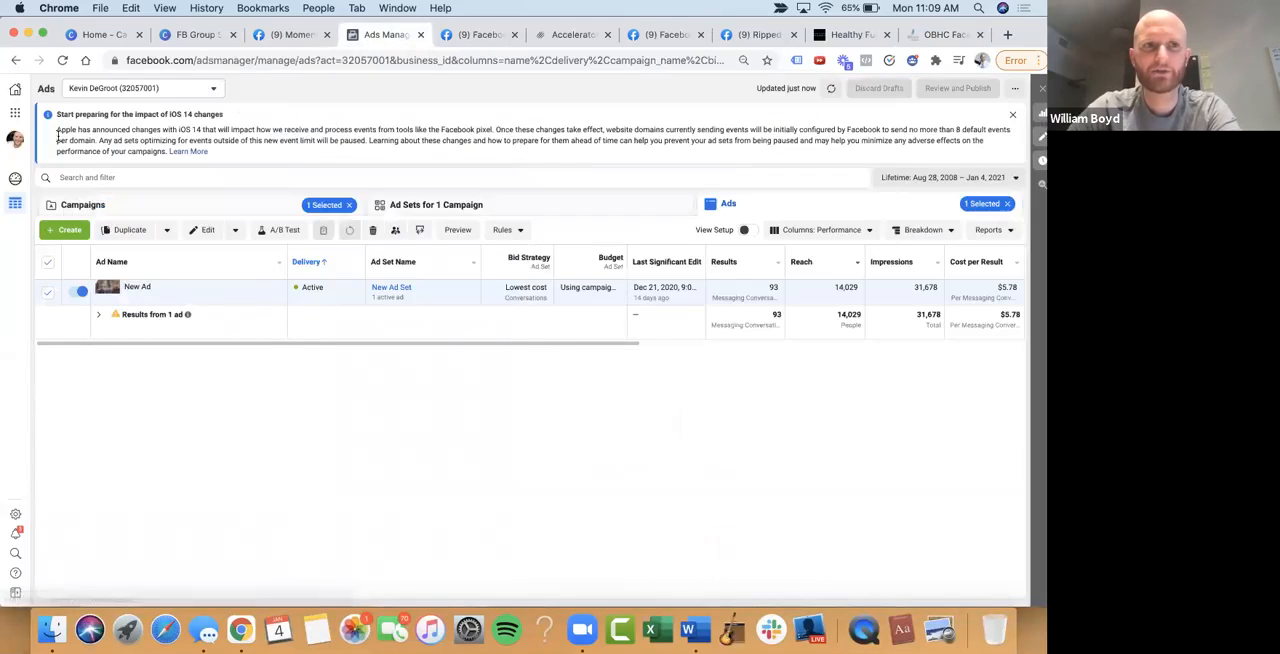
pyautogui.click(163, 60)
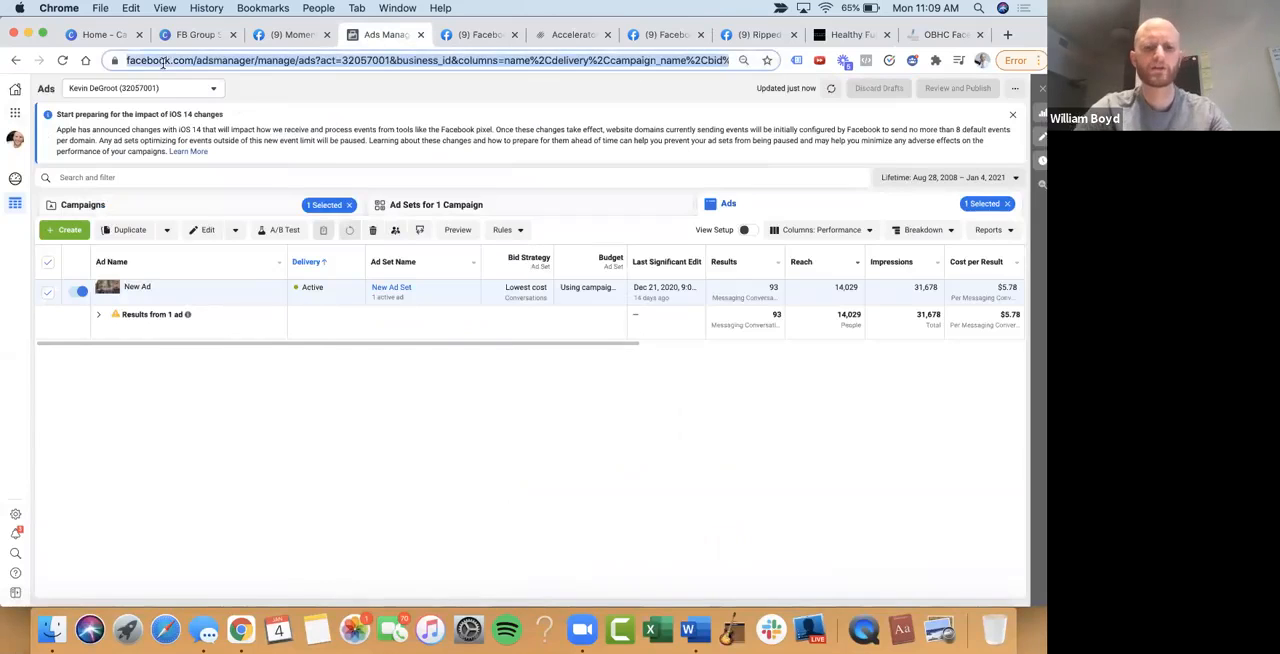
pyautogui.write('facebook.')
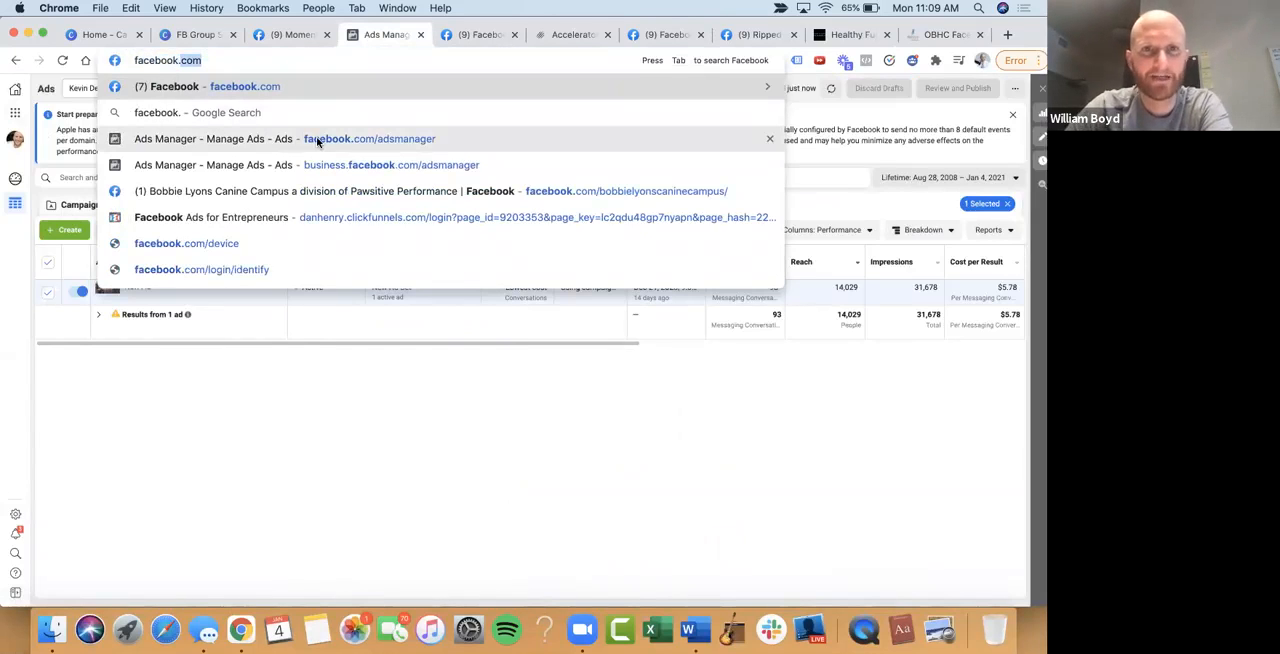
pyautogui.click(317, 142)
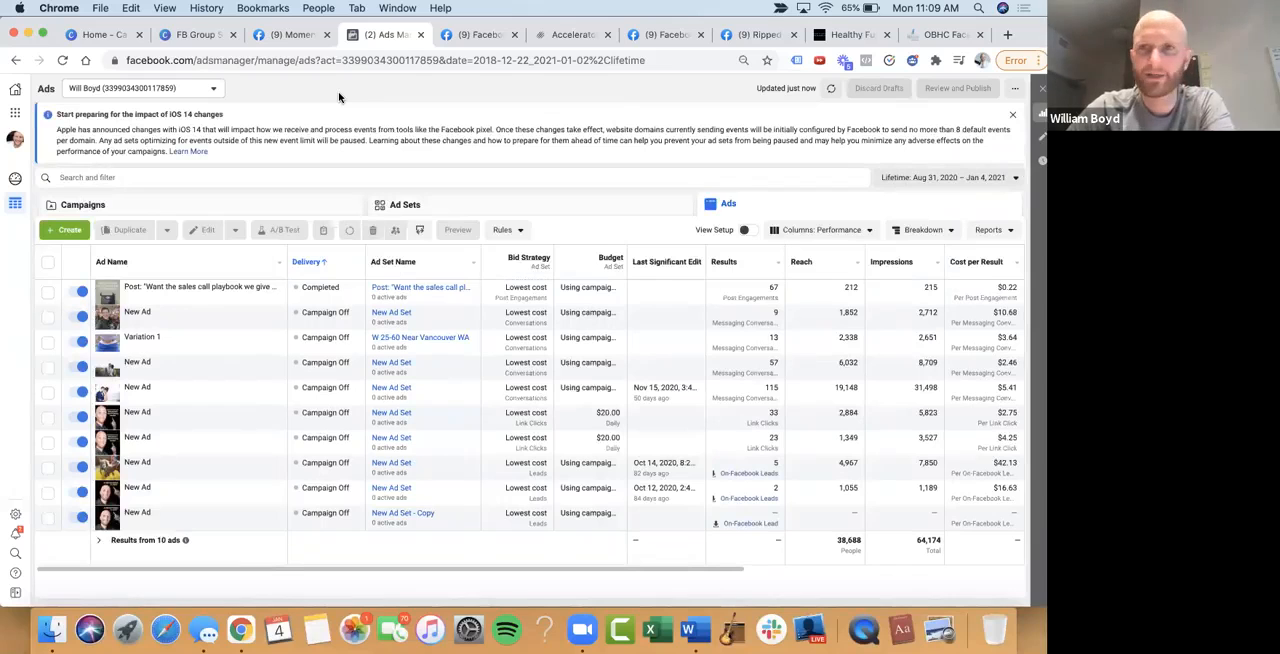
pyautogui.moveTo(589, 26); pyautogui.dragTo(3, 67)
pyautogui.moveTo(384, 61); pyautogui.dragTo(1002, 122)
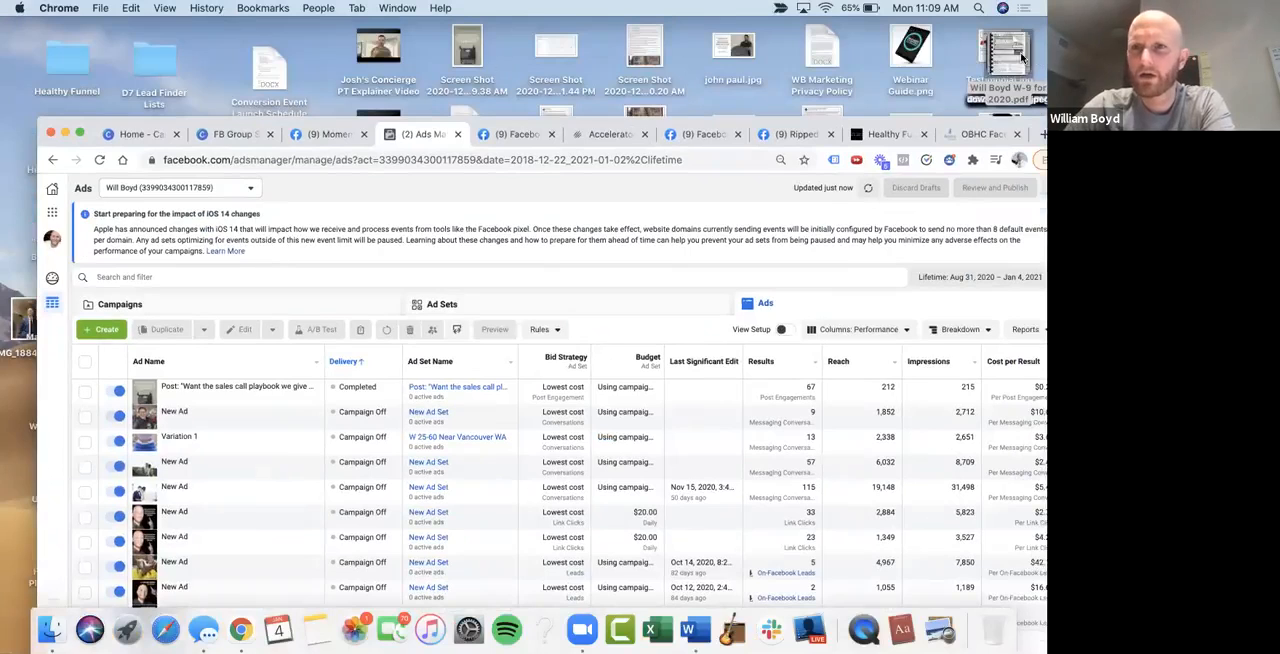
pyautogui.moveTo(855, 49); pyautogui.dragTo(853, 48)
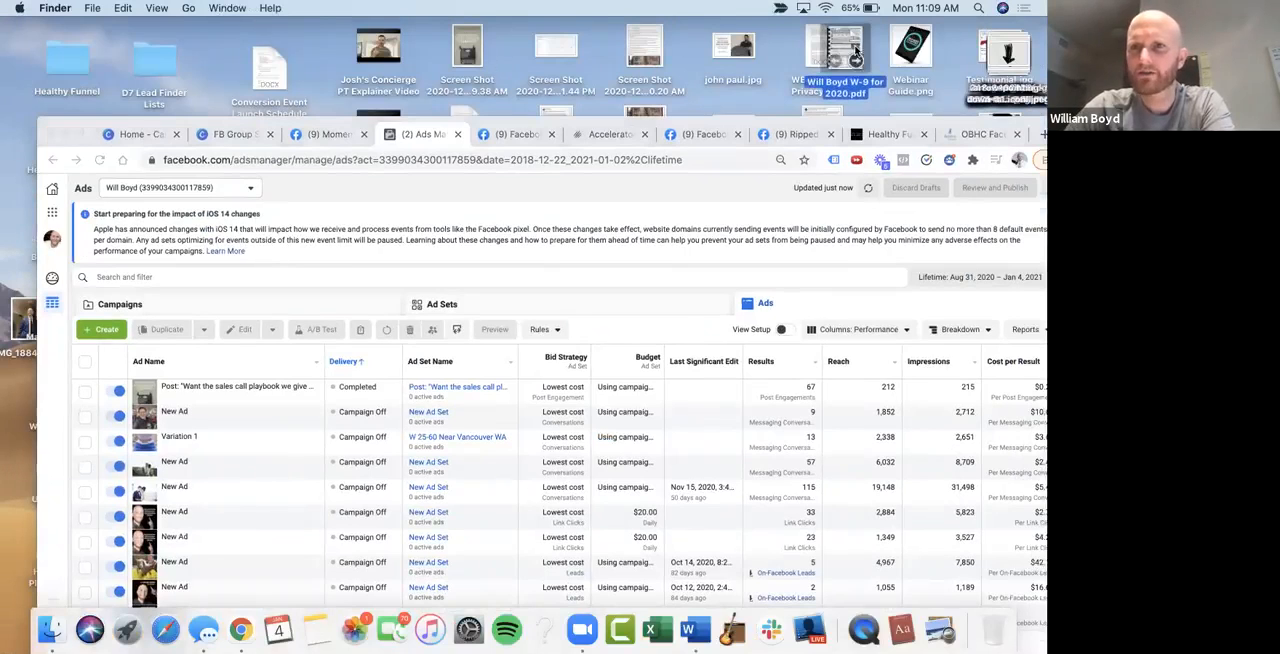
pyautogui.click(976, 116)
pyautogui.moveTo(976, 121); pyautogui.dragTo(942, 28)
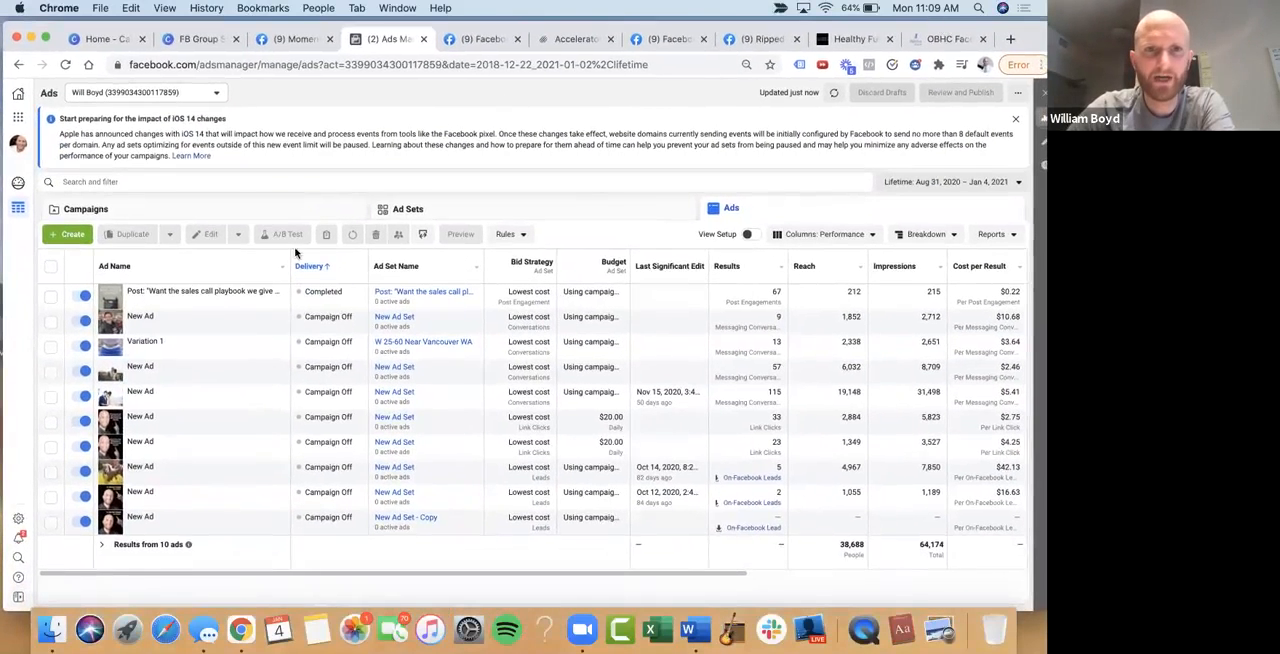
pyautogui.click(212, 184)
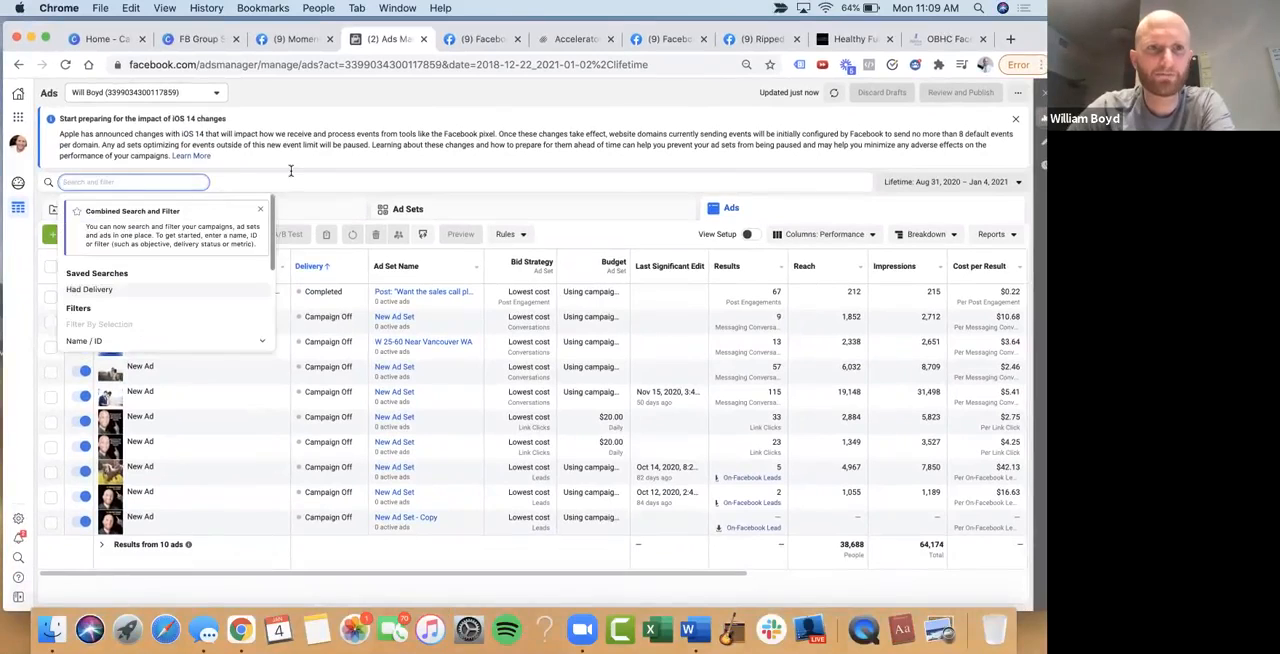
pyautogui.click(321, 160)
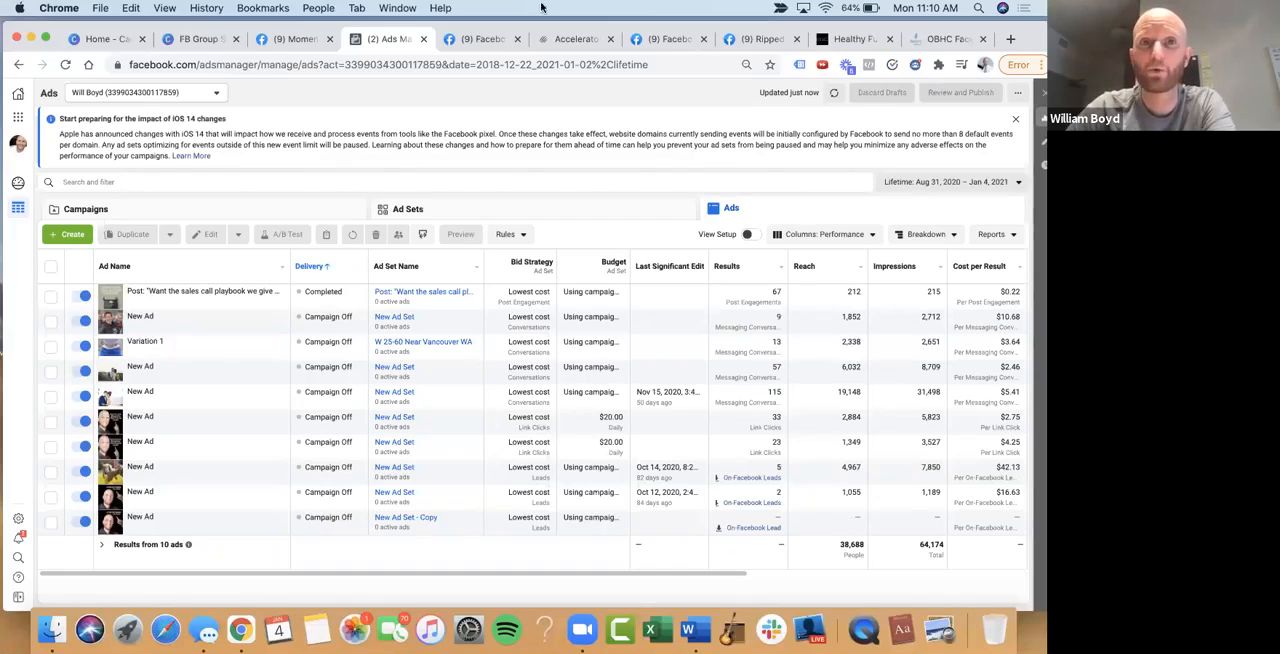
pyautogui.click(89, 40)
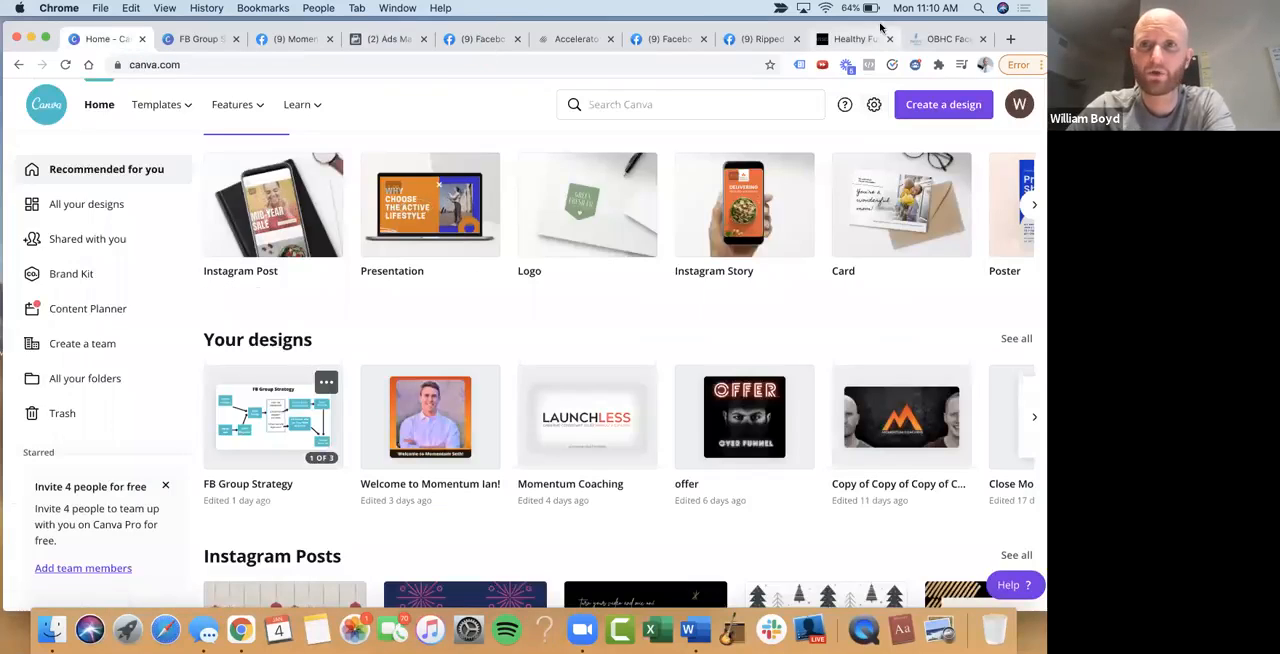
pyautogui.click(655, 44)
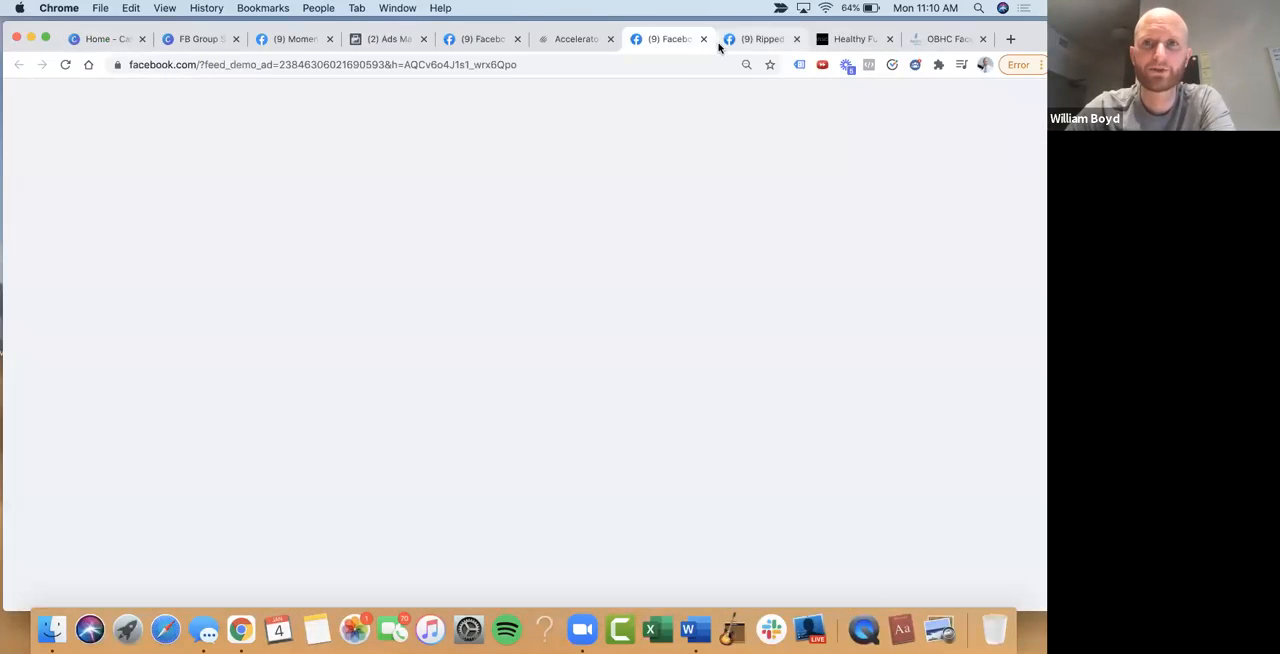
pyautogui.click(379, 40)
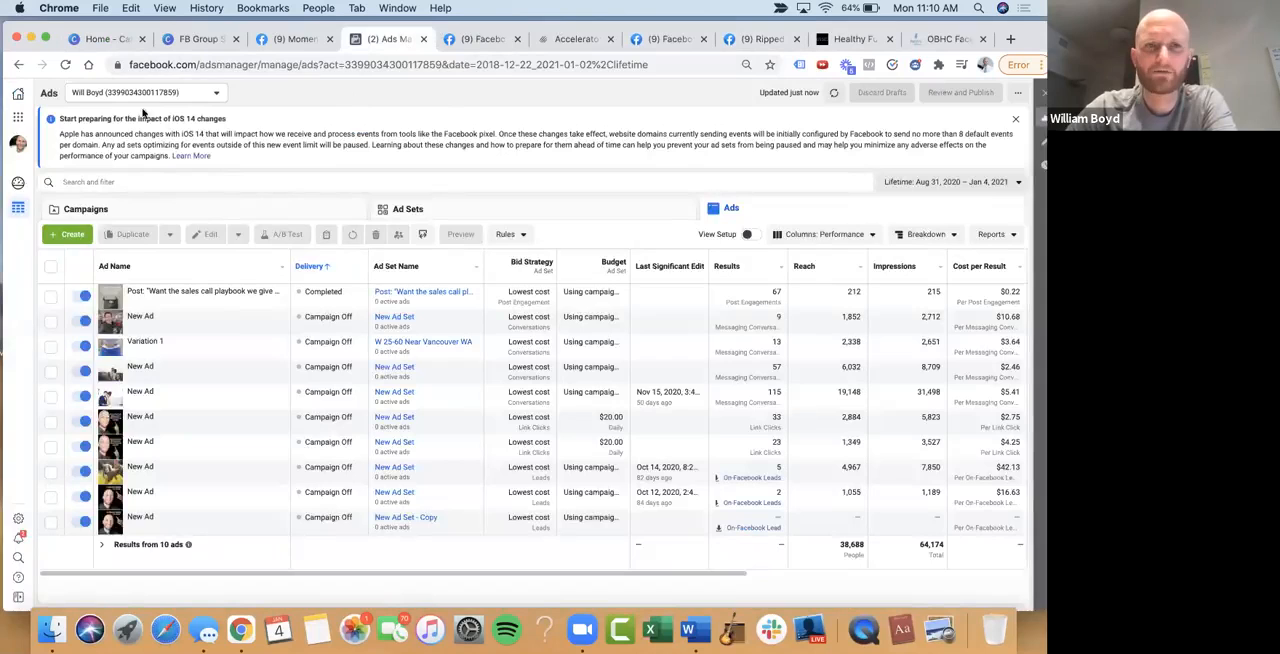
pyautogui.click(186, 97)
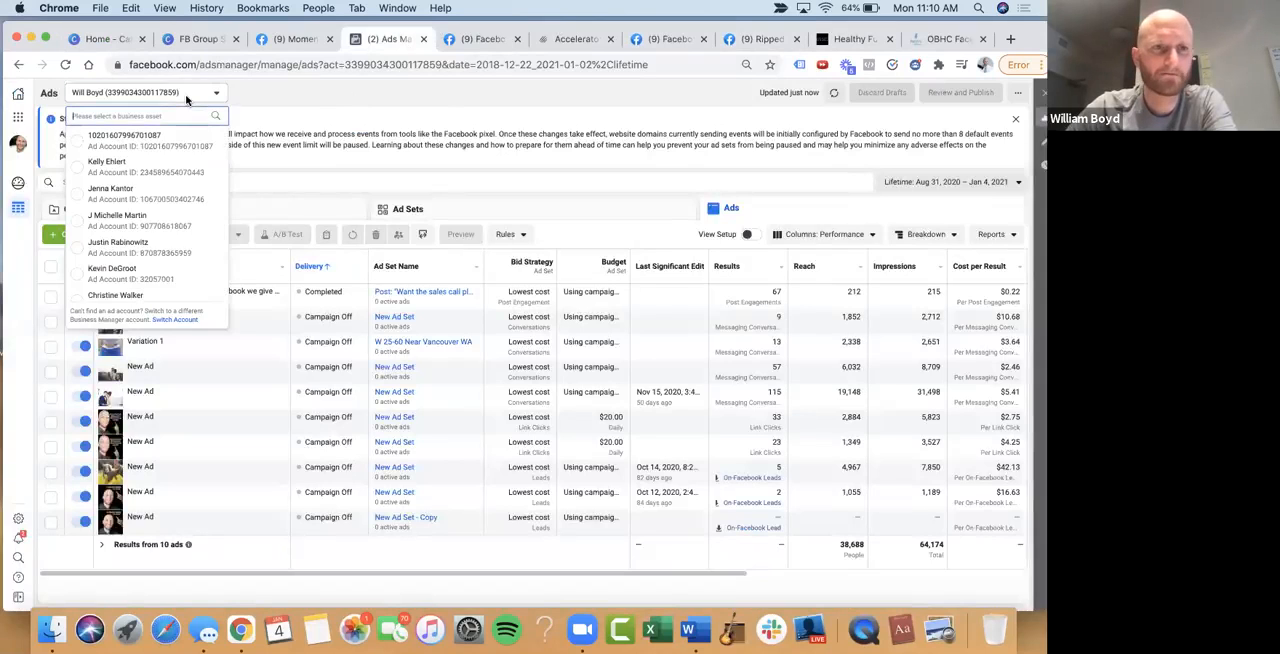
pyautogui.click(186, 98)
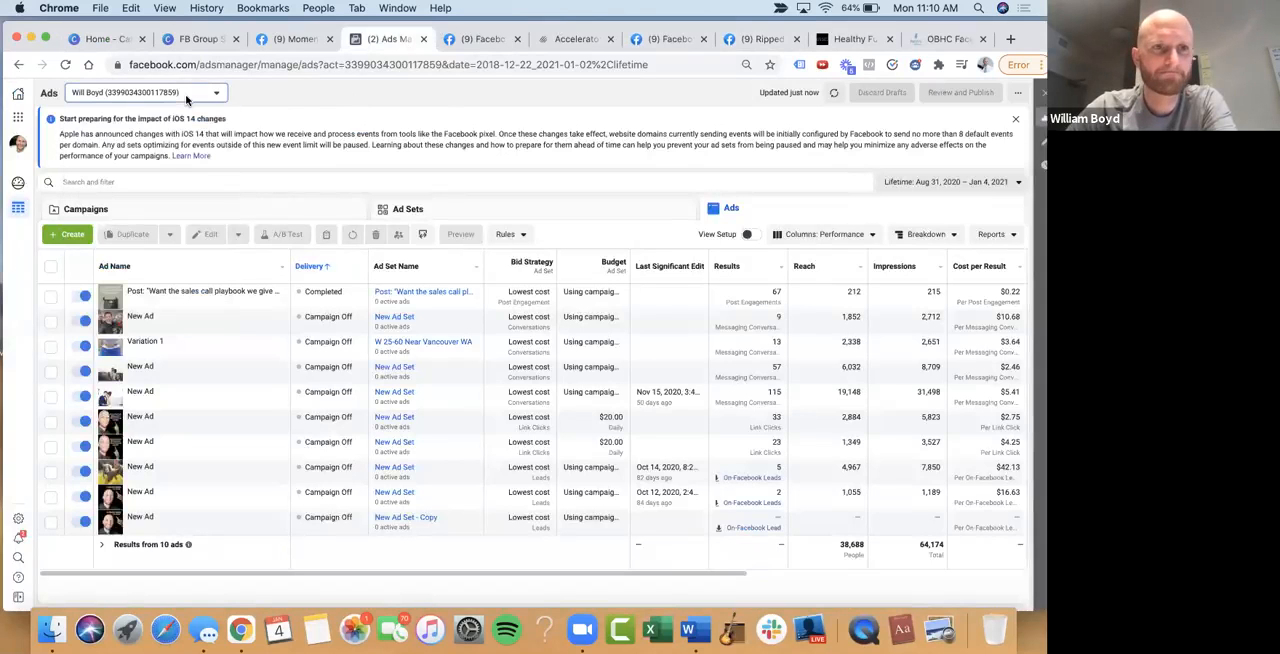
# Start creating a new campaign from the account's campaign list with Messages as the objective
pyautogui.click(88, 210)
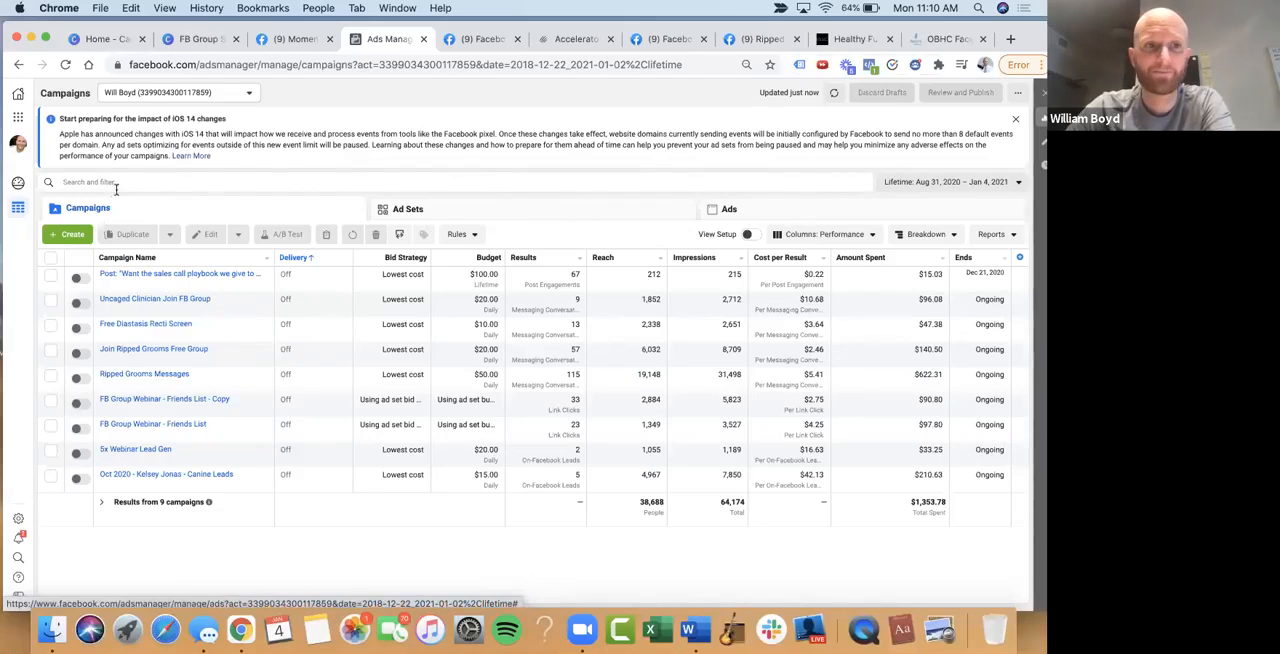
pyautogui.click(72, 234)
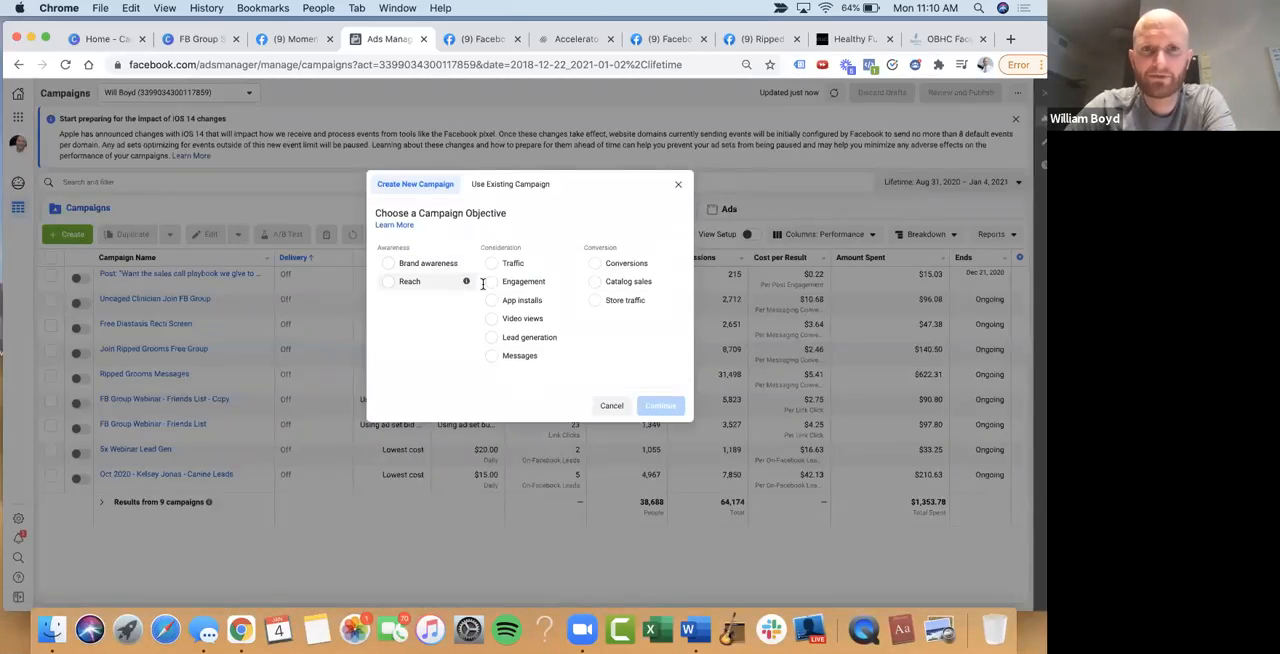
pyautogui.click(512, 360)
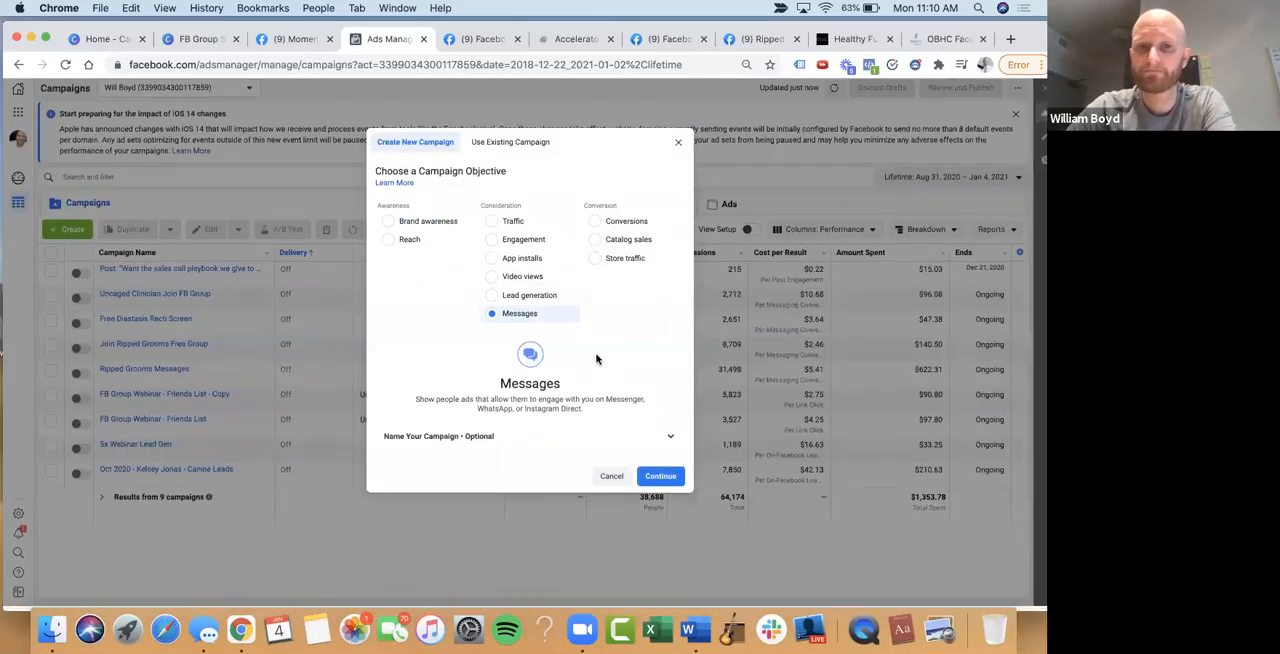
# Name the campaign "Sample Ad Campaign to Join FB Group" and continue to its draft settings
pyautogui.click(624, 440)
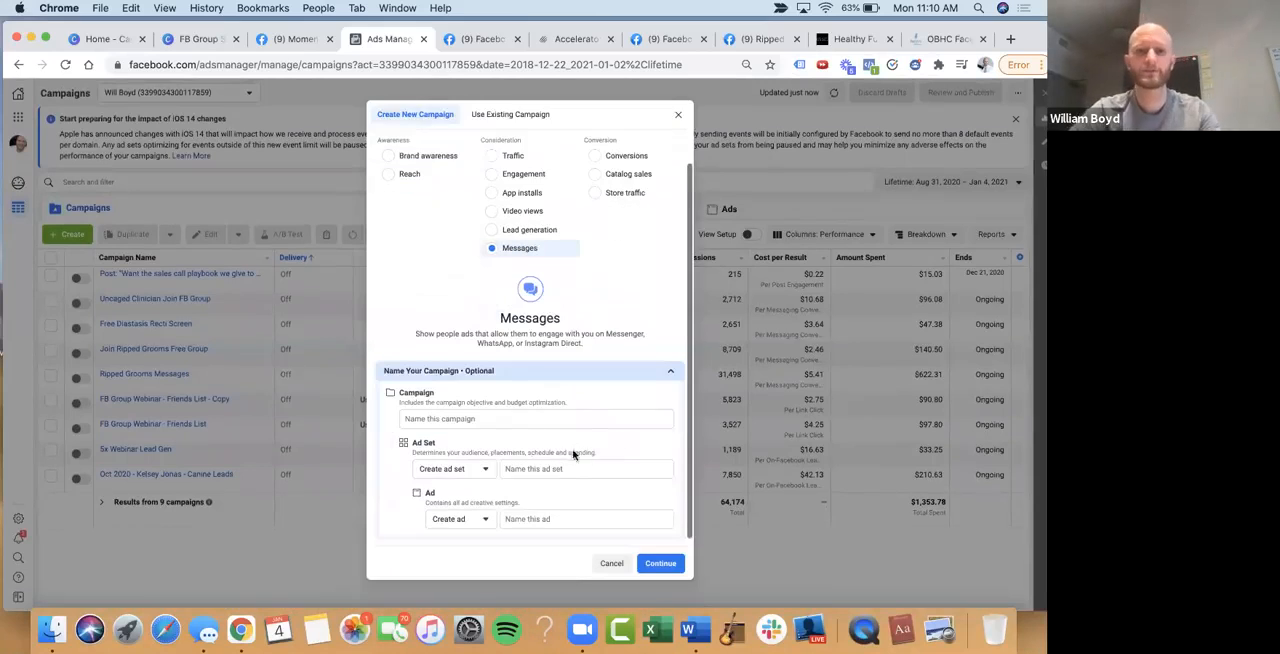
pyautogui.click(546, 413)
pyautogui.write('Sample Ad Campaign to Join')
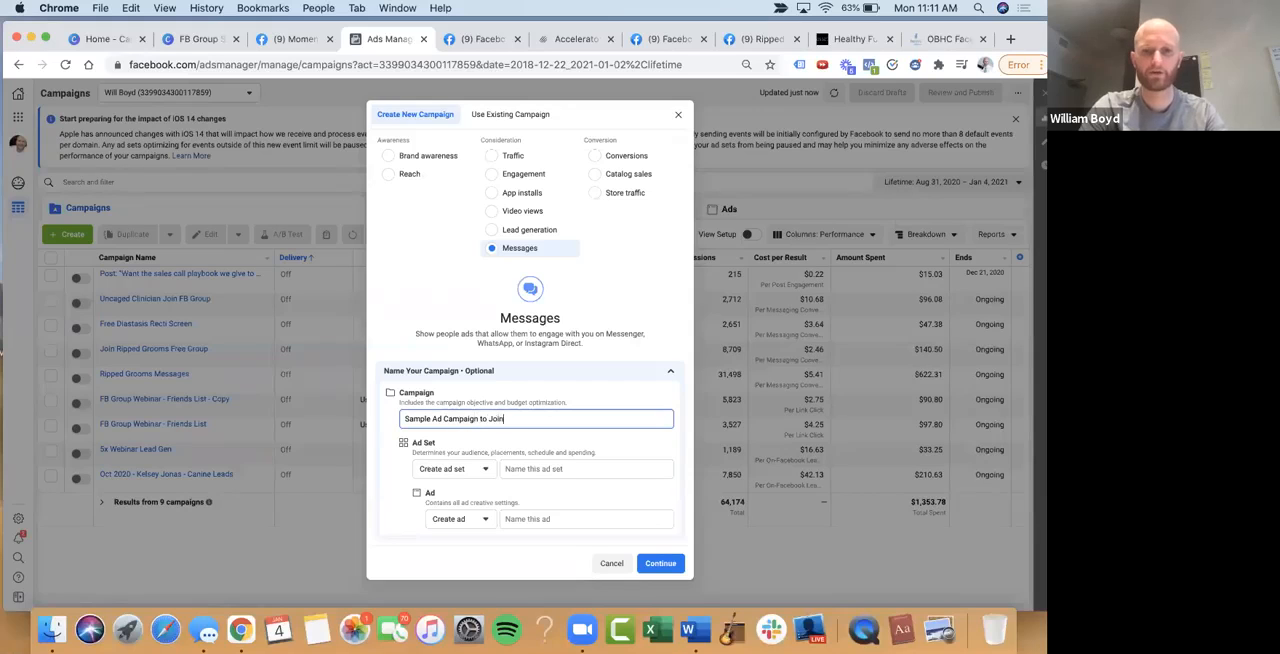
pyautogui.write(' FB Group')
pyautogui.scroll(-1, 597, 478)
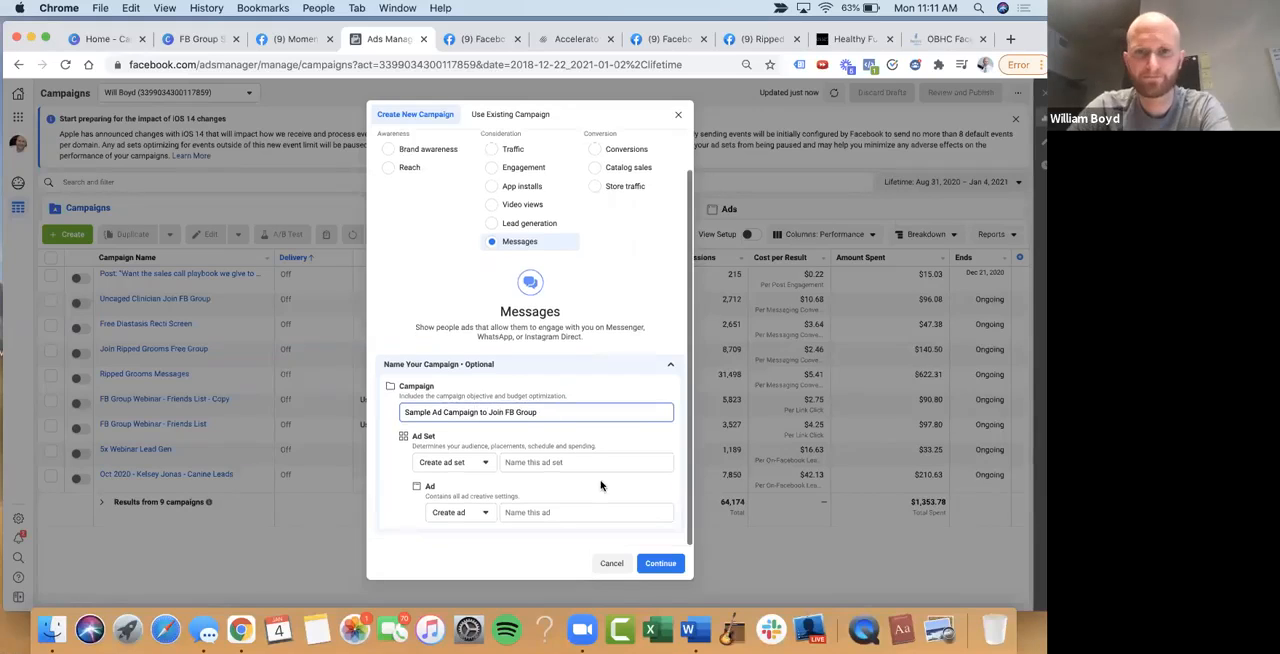
pyautogui.click(667, 563)
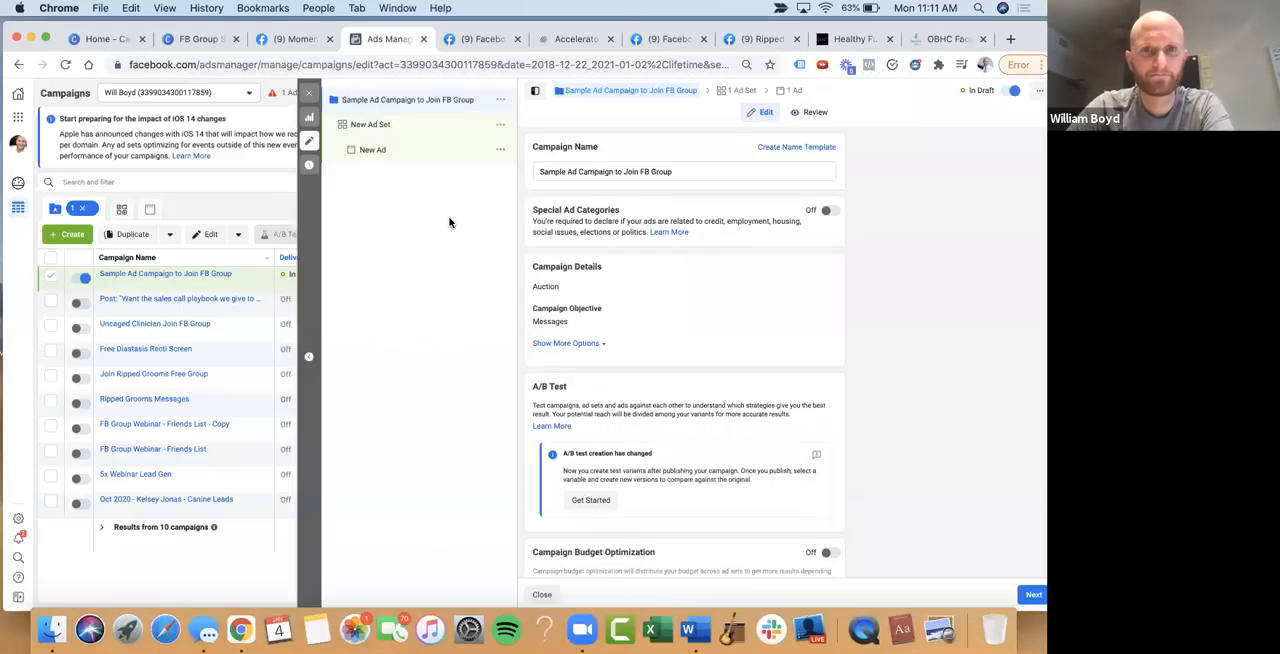
# Look through the draft campaign's settings and turn on Campaign Budget Optimization
pyautogui.scroll(-1, 662, 189)
pyautogui.scroll(1, 662, 189)
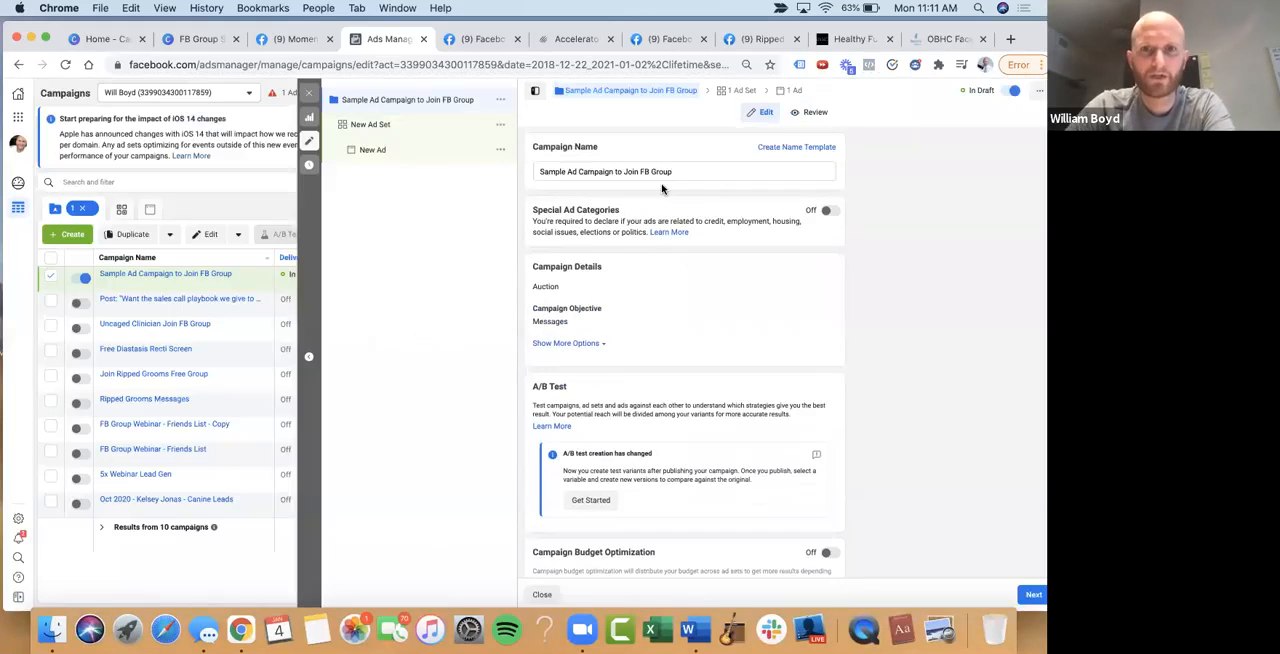
pyautogui.scroll(-1, 621, 214)
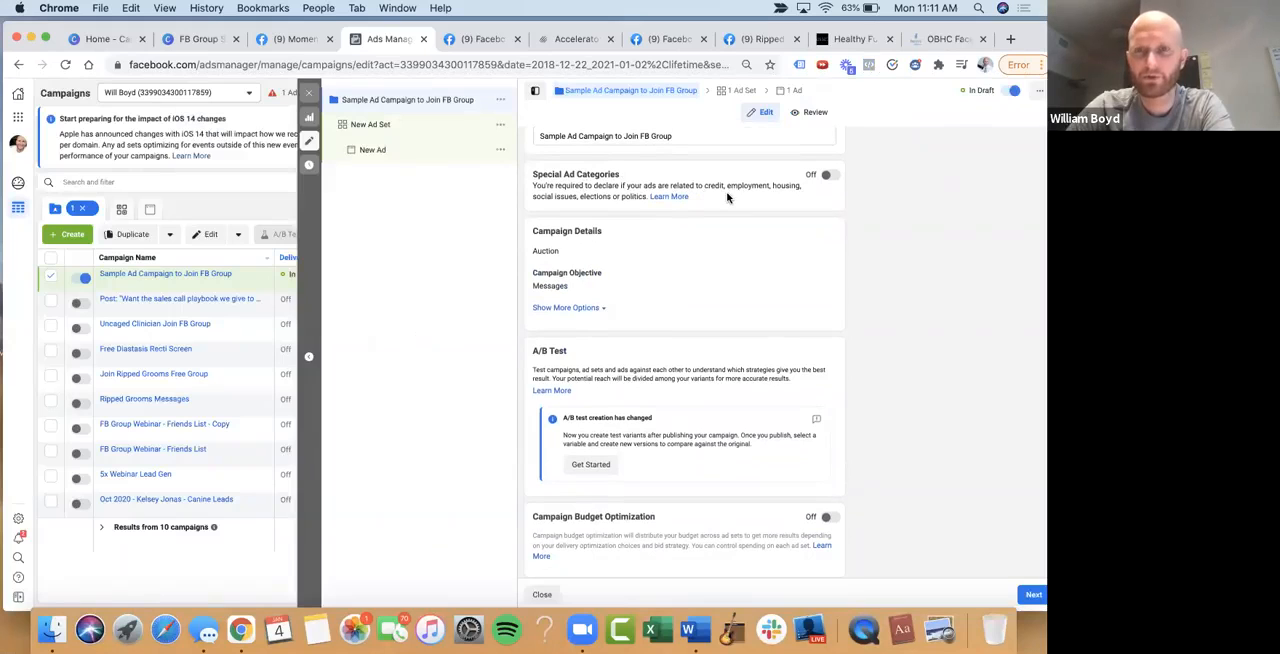
pyautogui.scroll(-1, 735, 192)
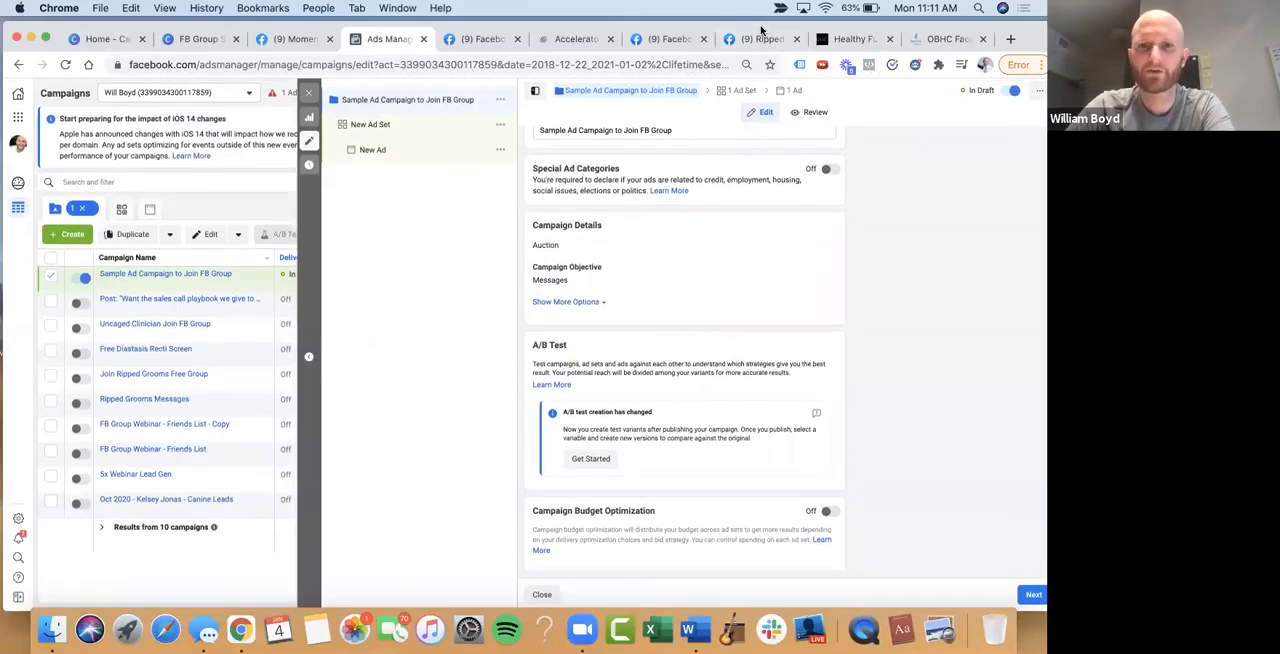
pyautogui.moveTo(761, 30); pyautogui.dragTo(758, 26)
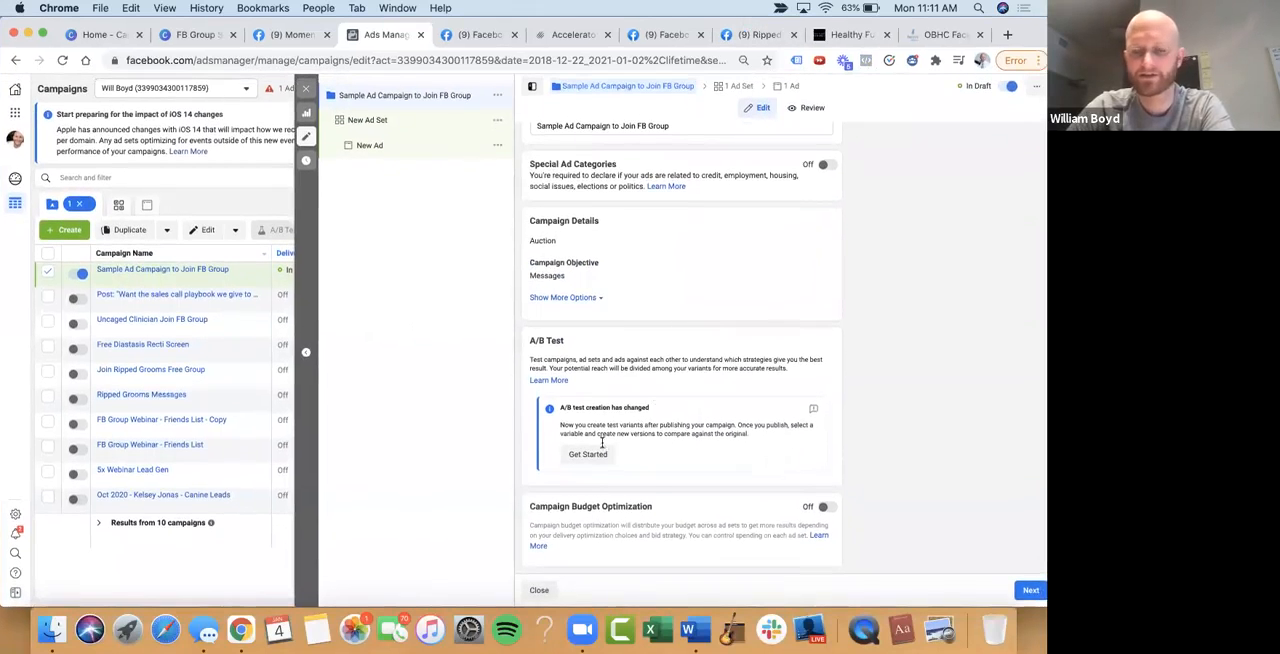
pyautogui.click(823, 510)
pyautogui.scroll(-2, 823, 512)
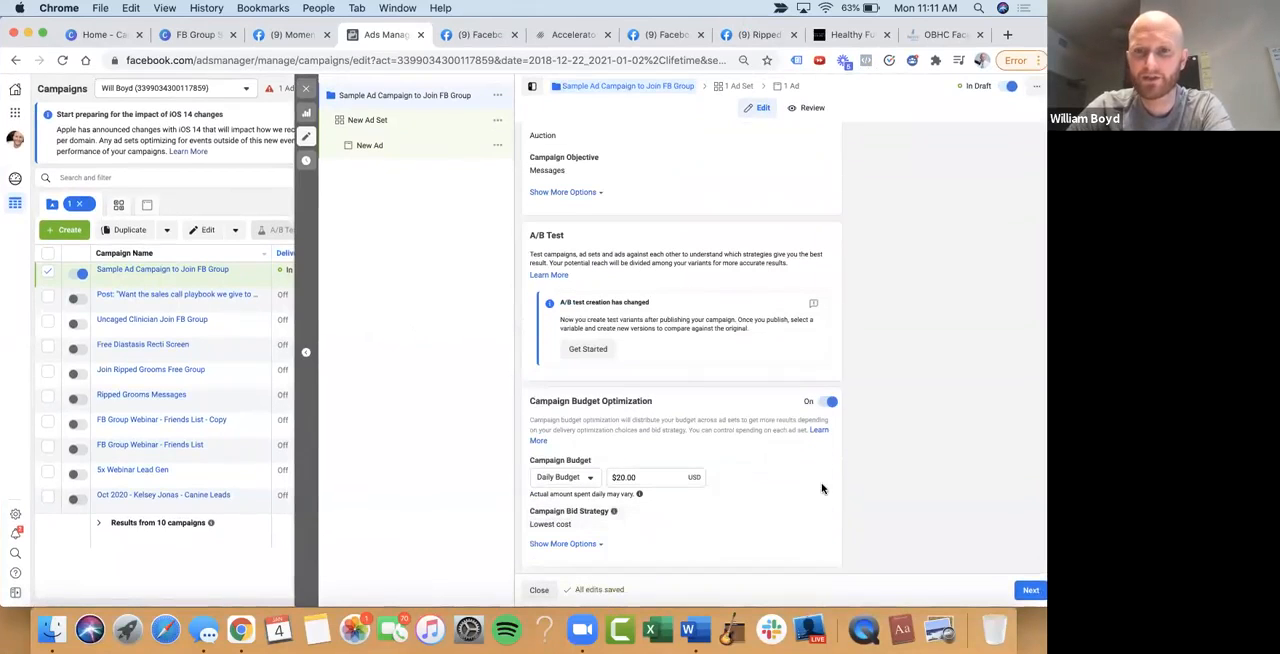
# Set the campaign's daily budget to $10.00 and continue to the ad set settings
pyautogui.click(620, 476)
pyautogui.press('BackSpace')
pyautogui.write('1')
pyautogui.click(925, 496)
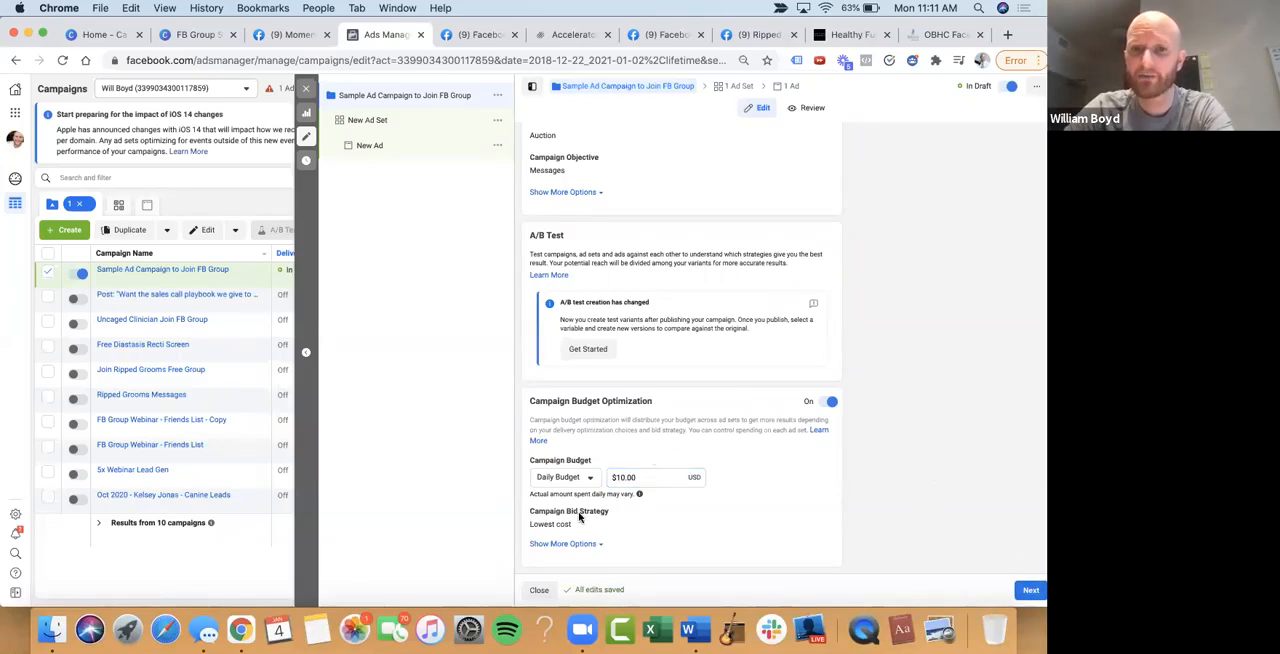
pyautogui.click(579, 477)
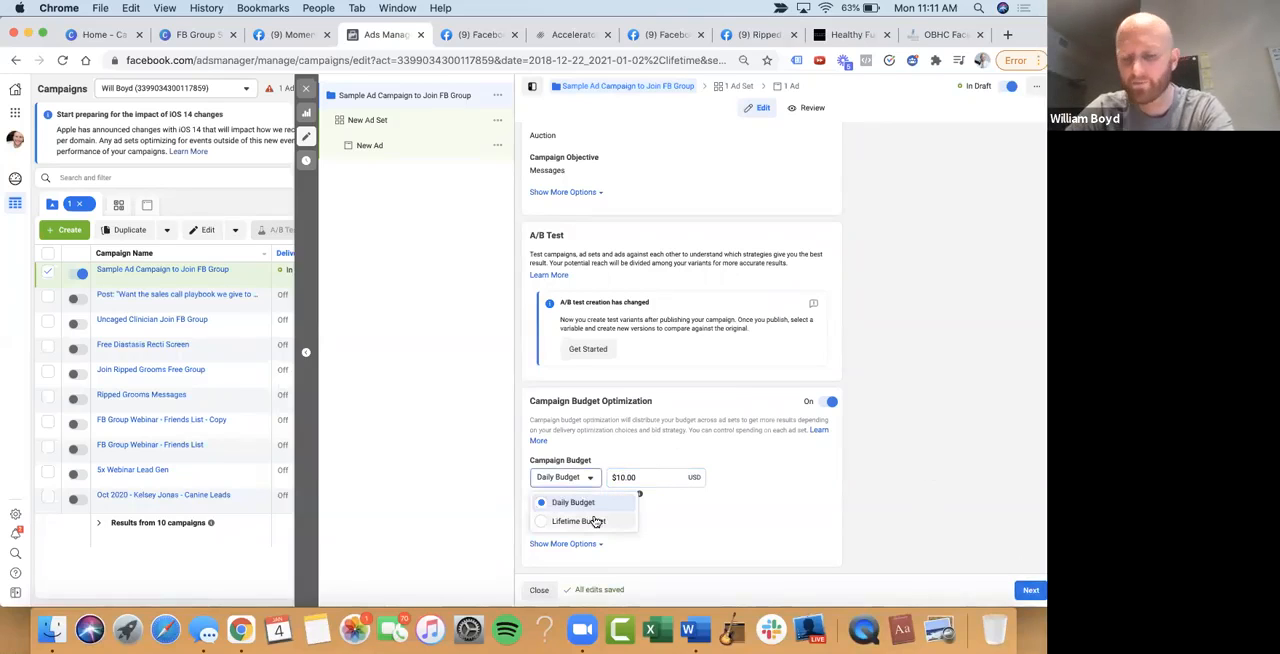
pyautogui.click(861, 468)
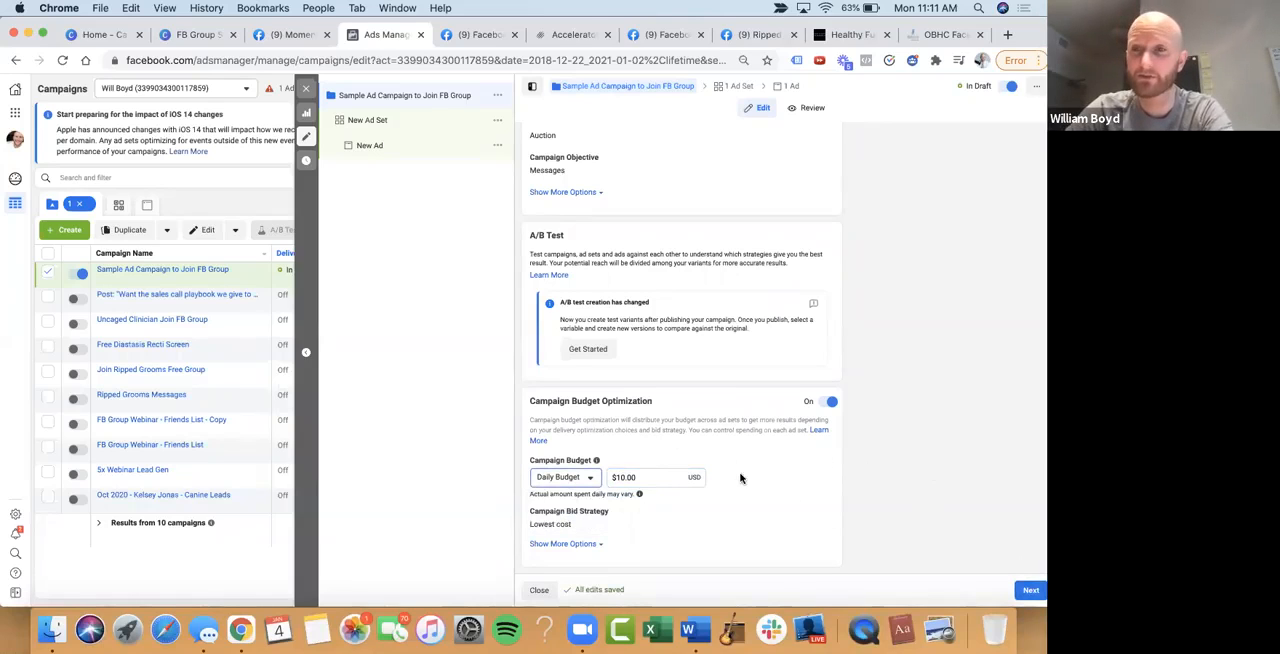
pyautogui.click(1031, 591)
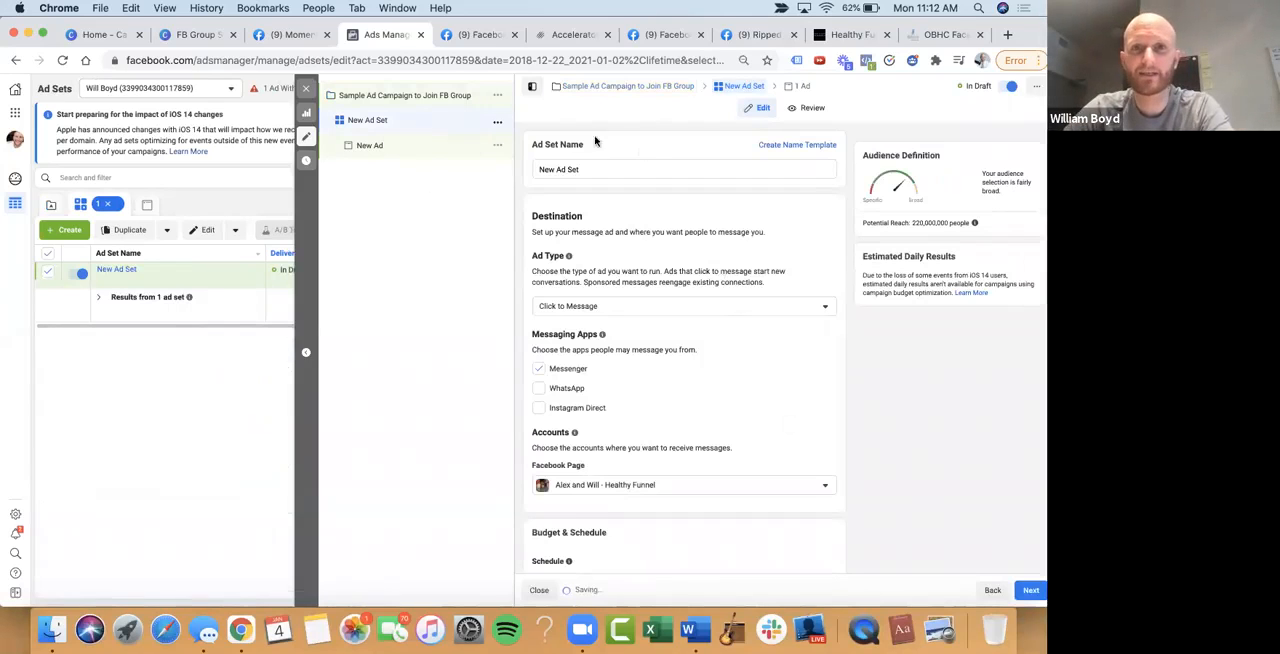
# Review the ad set's destination settings, including the ad type, messaging apps and the Facebook Pages available to receive messages
pyautogui.scroll(-1, 647, 156)
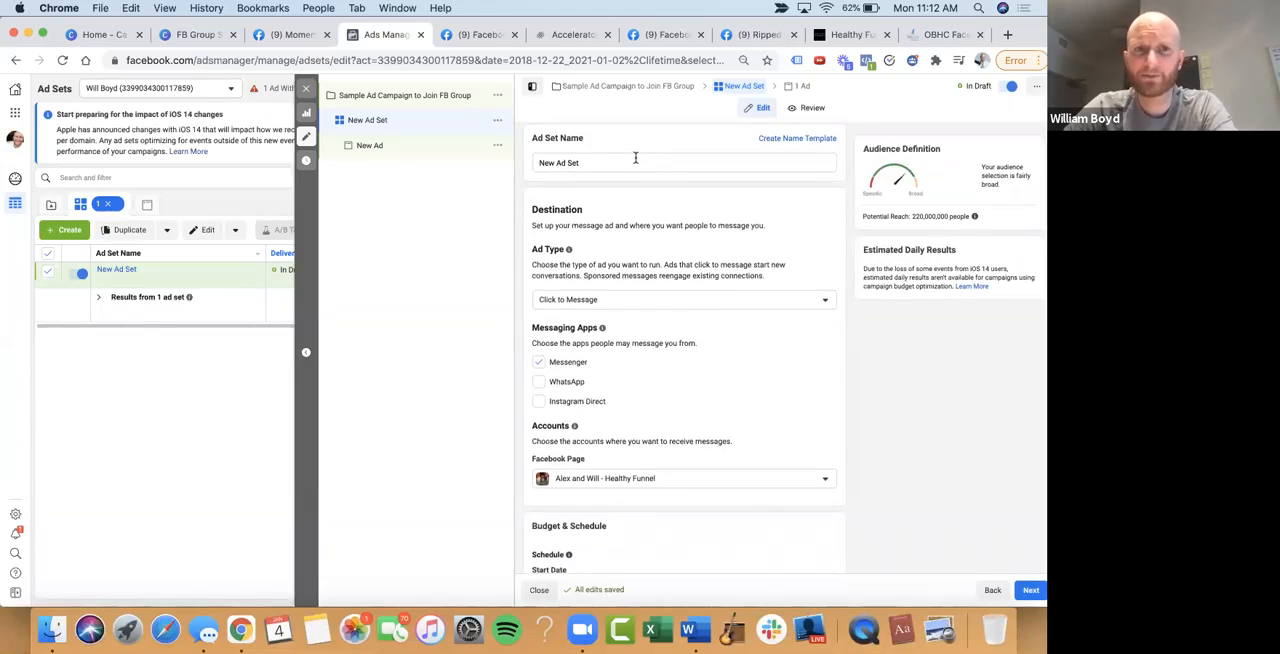
pyautogui.scroll(-1, 635, 158)
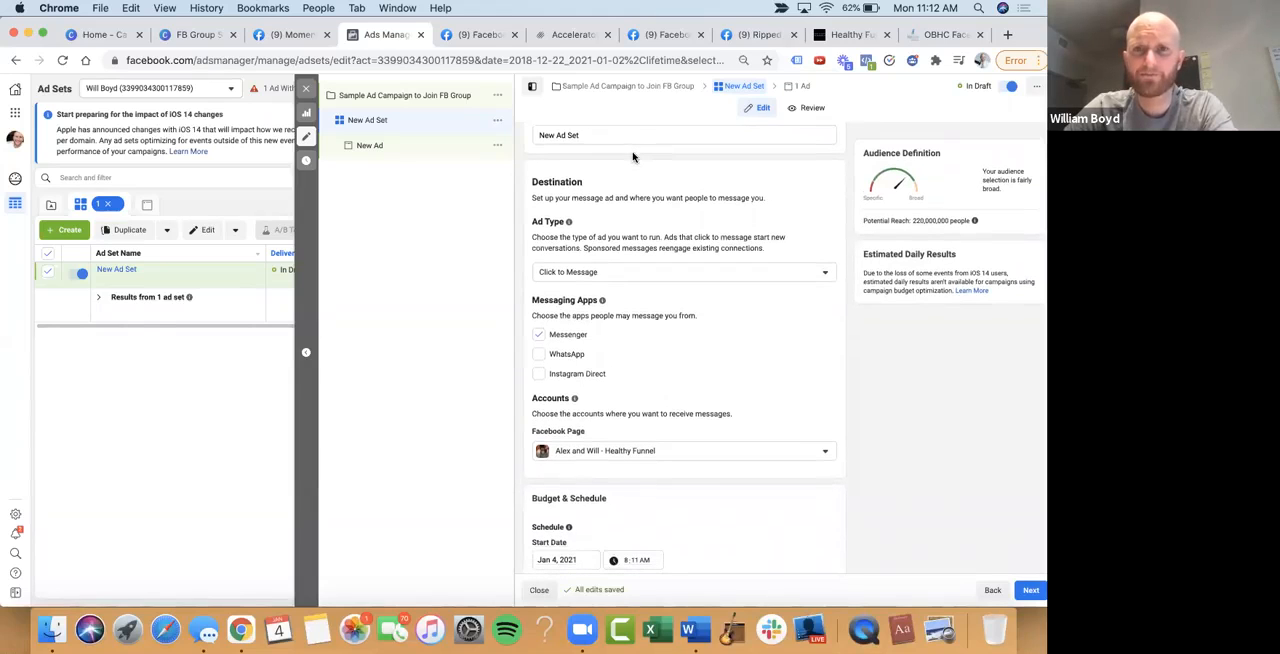
pyautogui.scroll(-2, 635, 190)
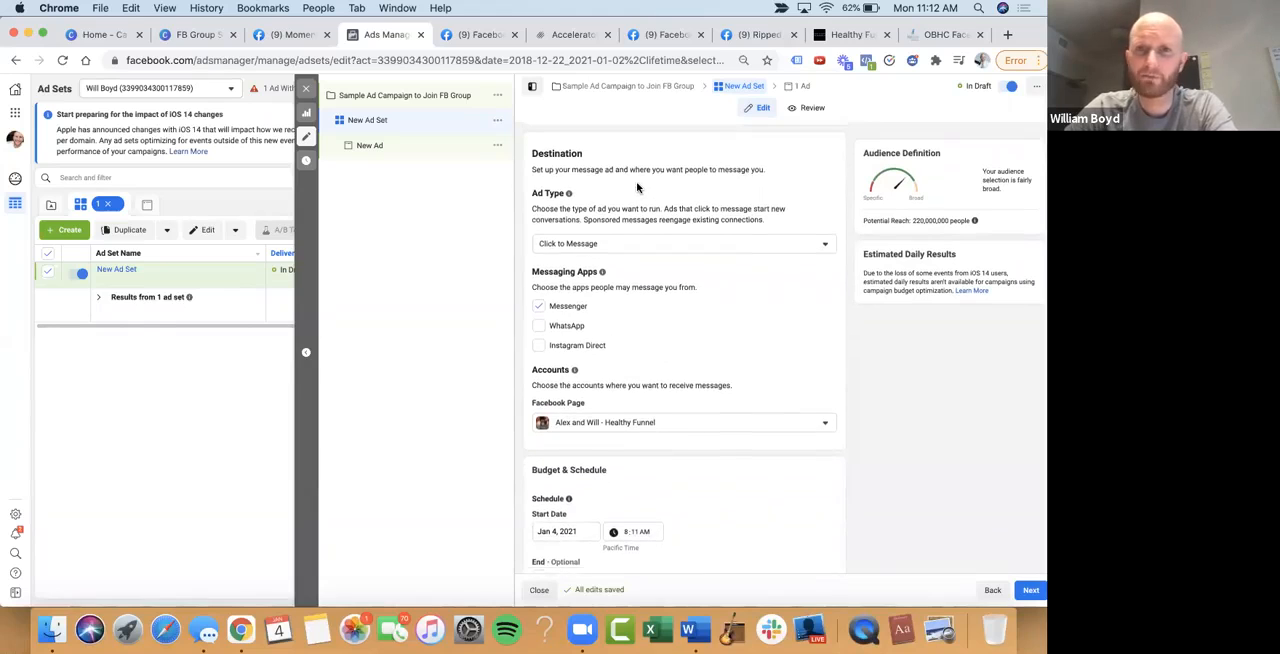
pyautogui.scroll(-1, 637, 190)
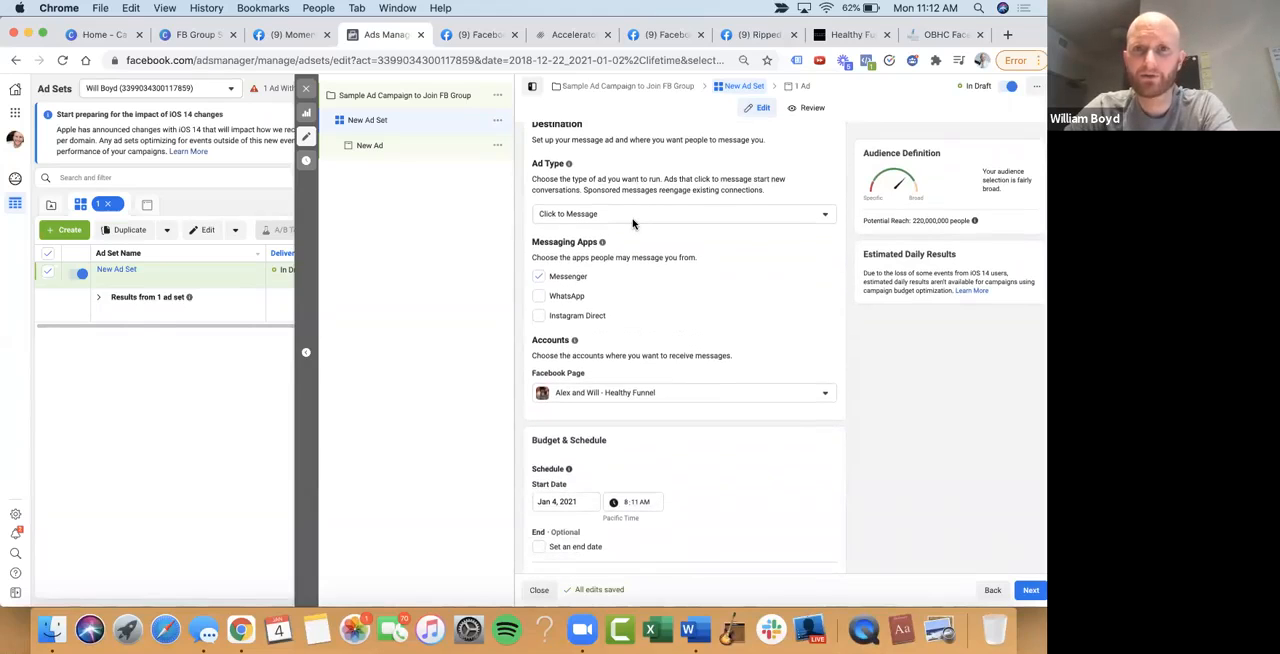
pyautogui.click(633, 222)
pyautogui.click(642, 218)
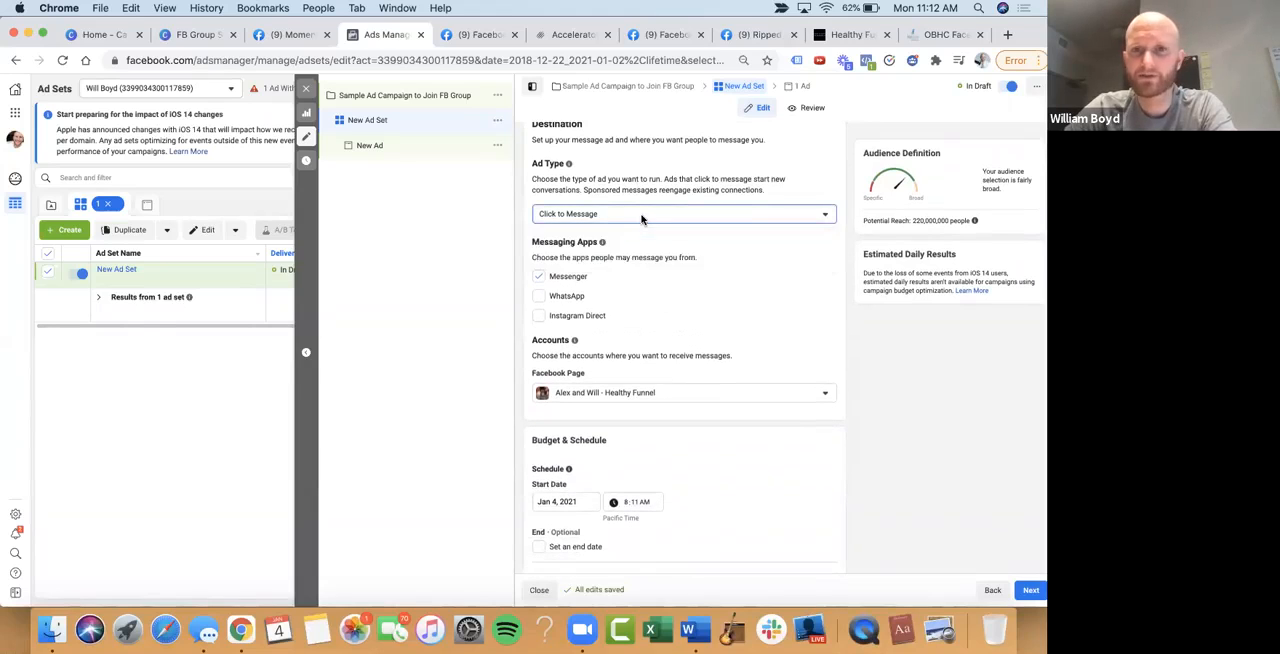
pyautogui.scroll(-3, 643, 257)
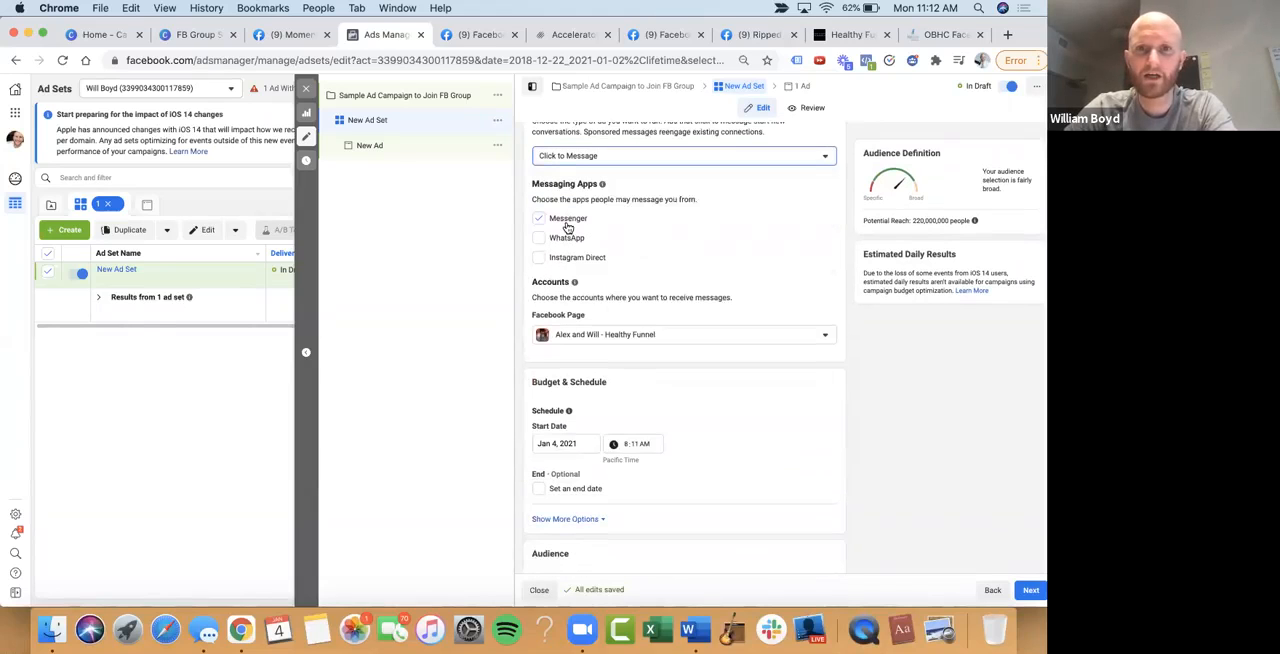
pyautogui.scroll(-6, 617, 217)
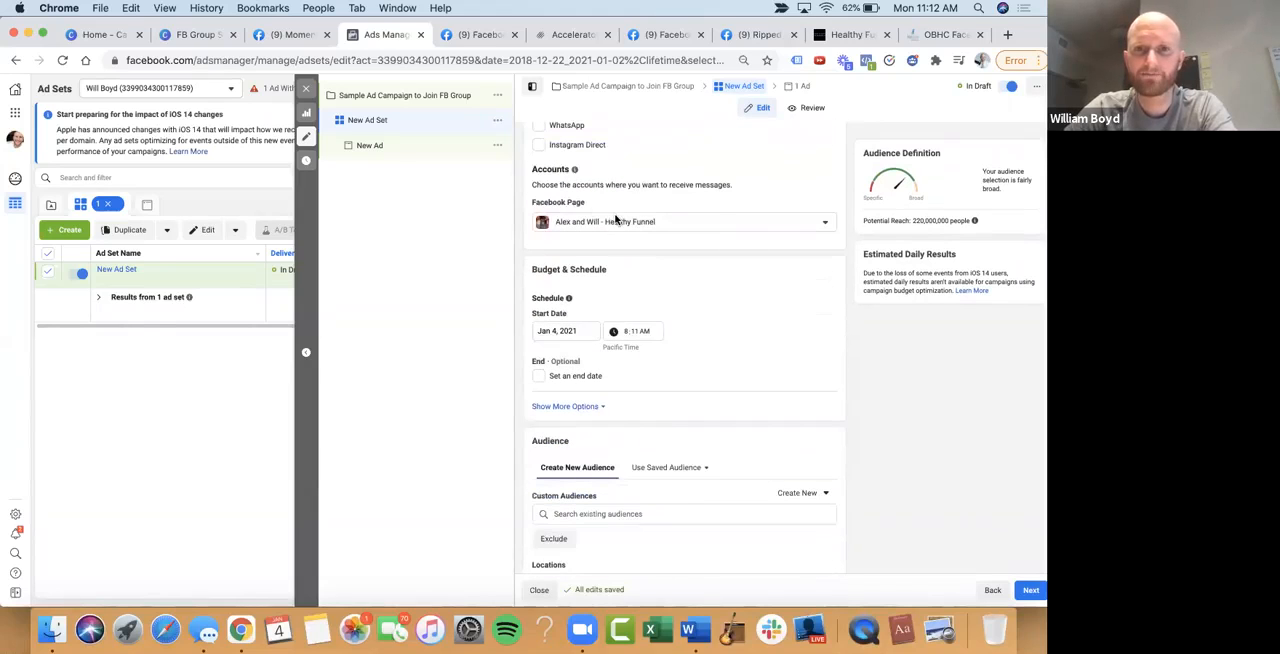
pyautogui.click(675, 228)
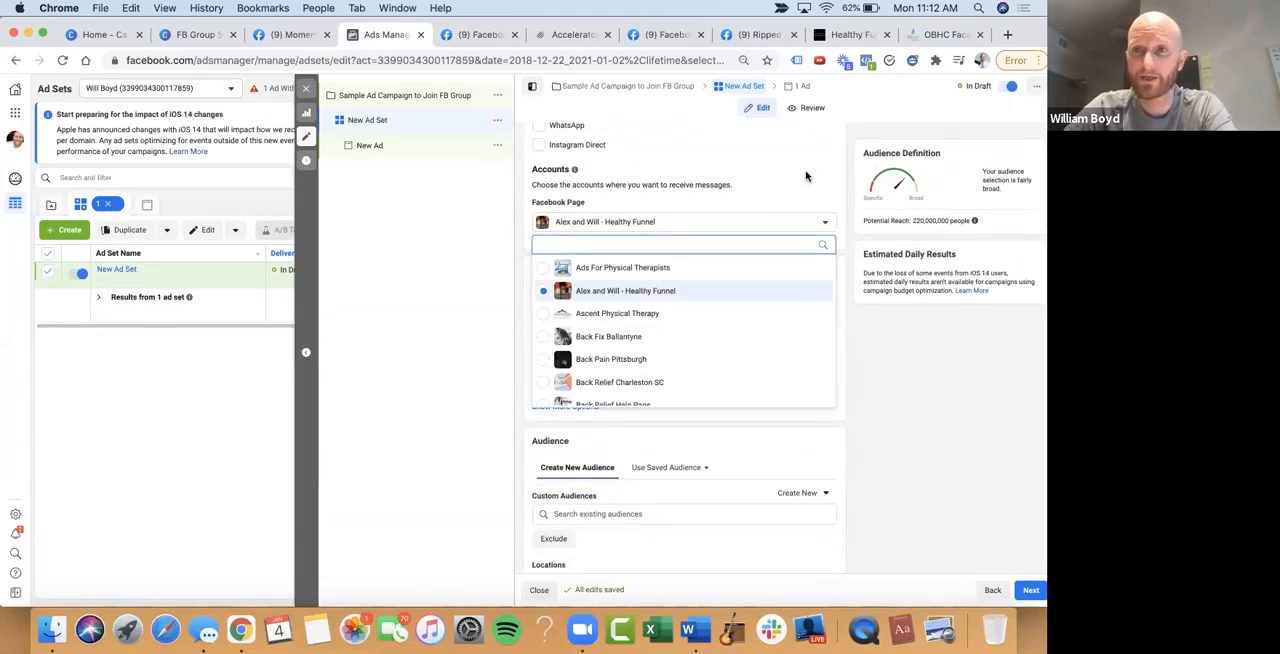
pyautogui.click(805, 219)
# Review the ad set's schedule and try the optional end date setting
pyautogui.scroll(-2, 756, 282)
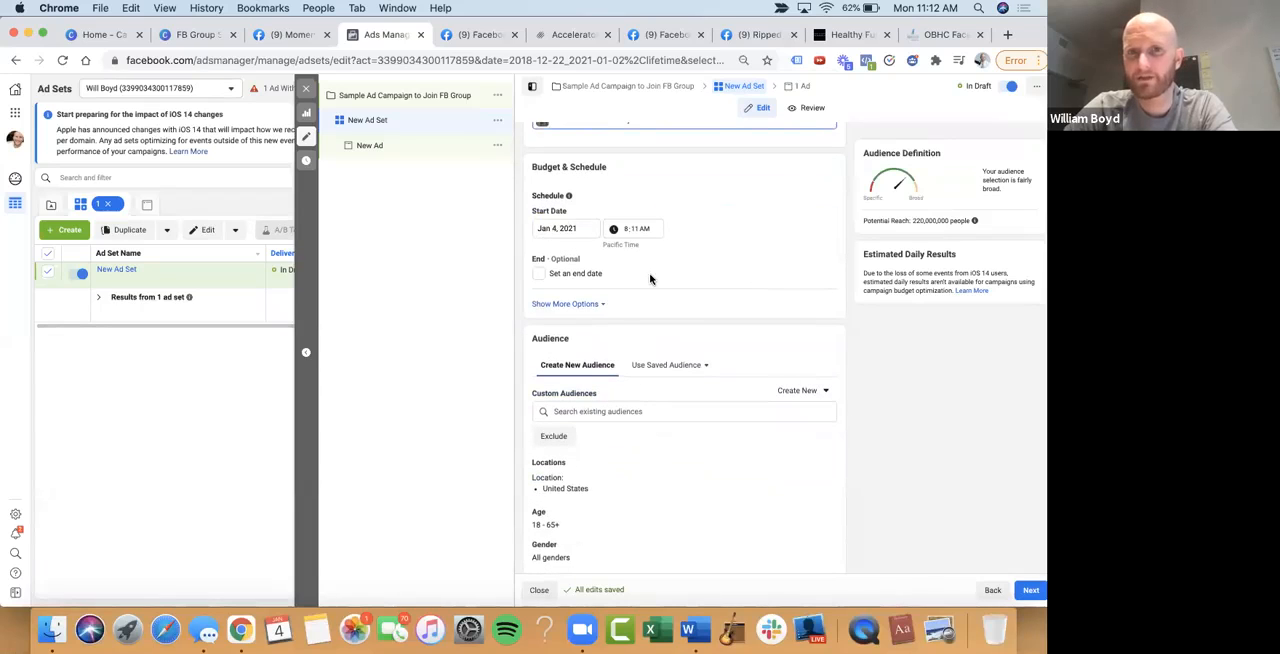
pyautogui.scroll(-1, 651, 277)
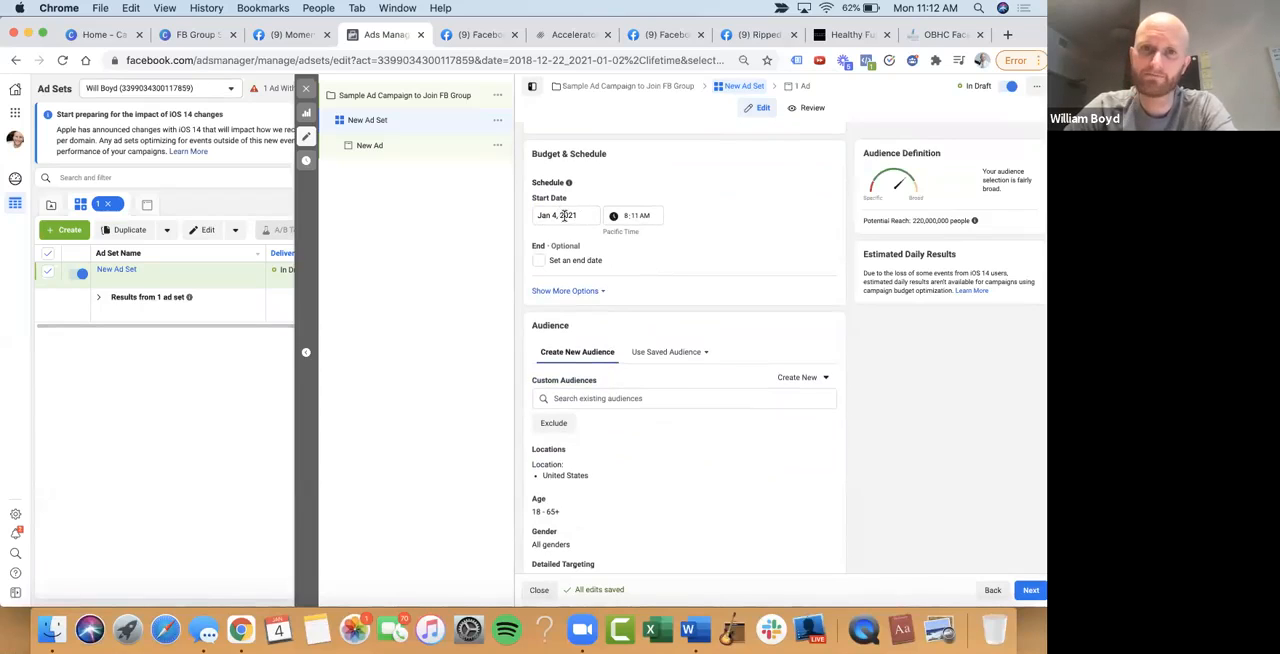
pyautogui.scroll(-1, 614, 220)
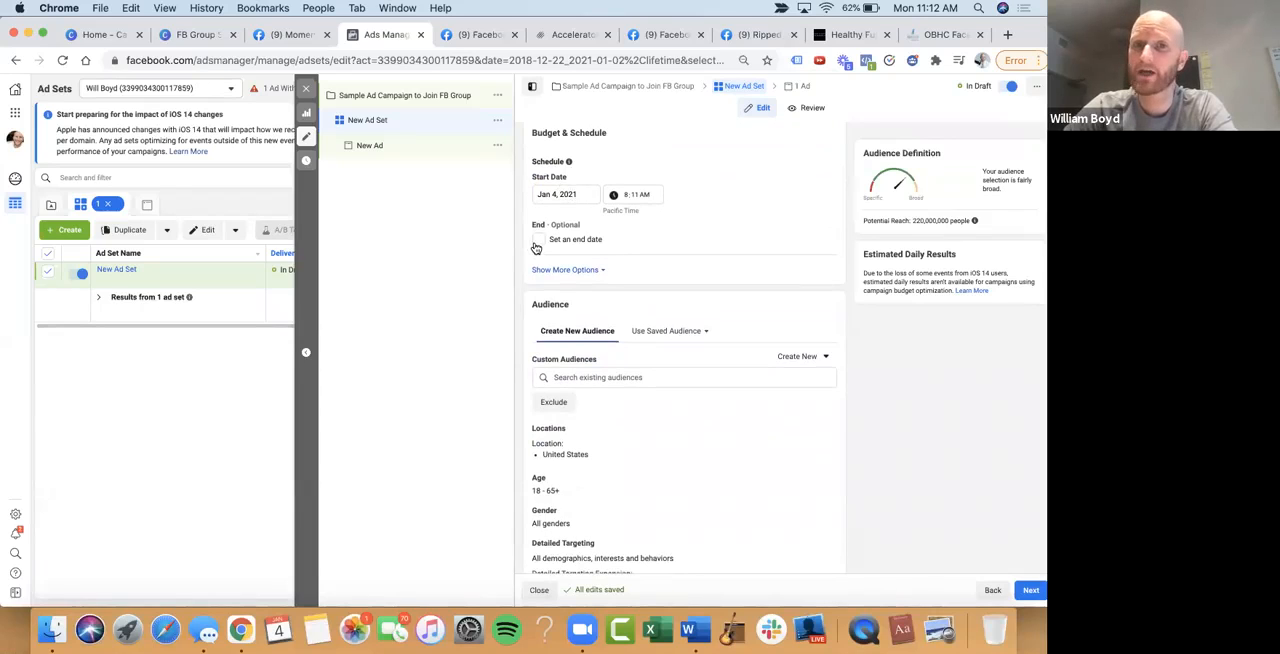
pyautogui.click(538, 241)
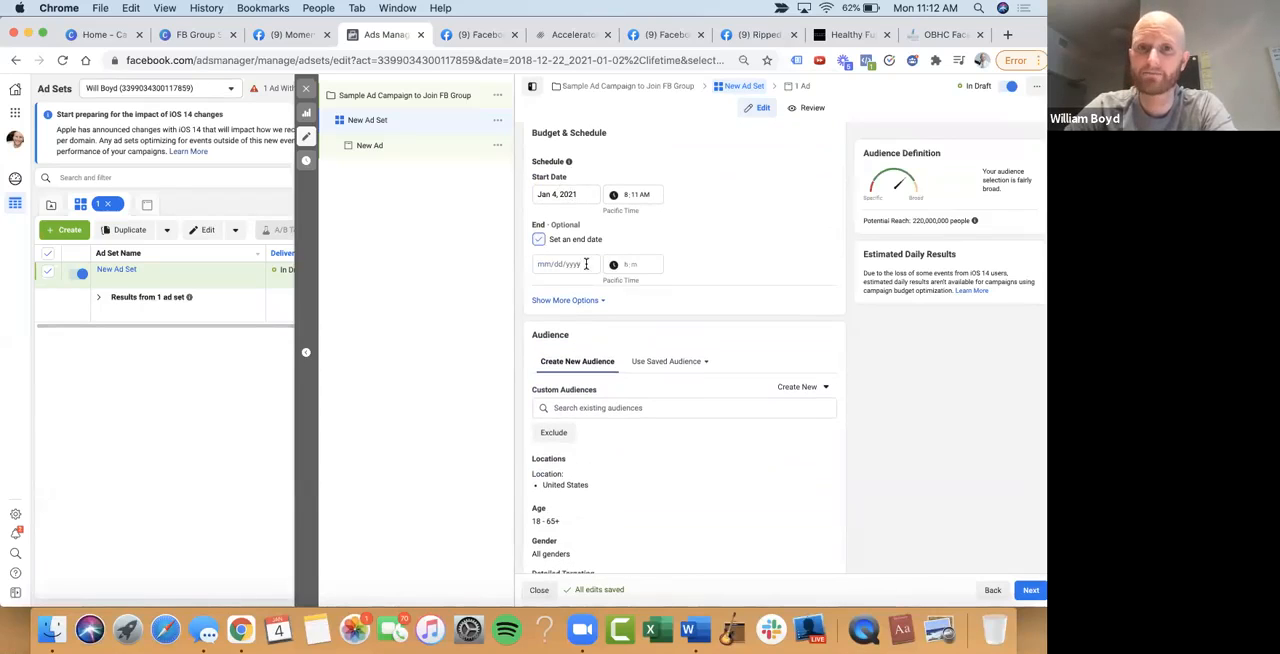
pyautogui.click(539, 239)
# Set the audience's age range to 30–60
pyautogui.scroll(-2, 717, 210)
pyautogui.scroll(-4, 717, 210)
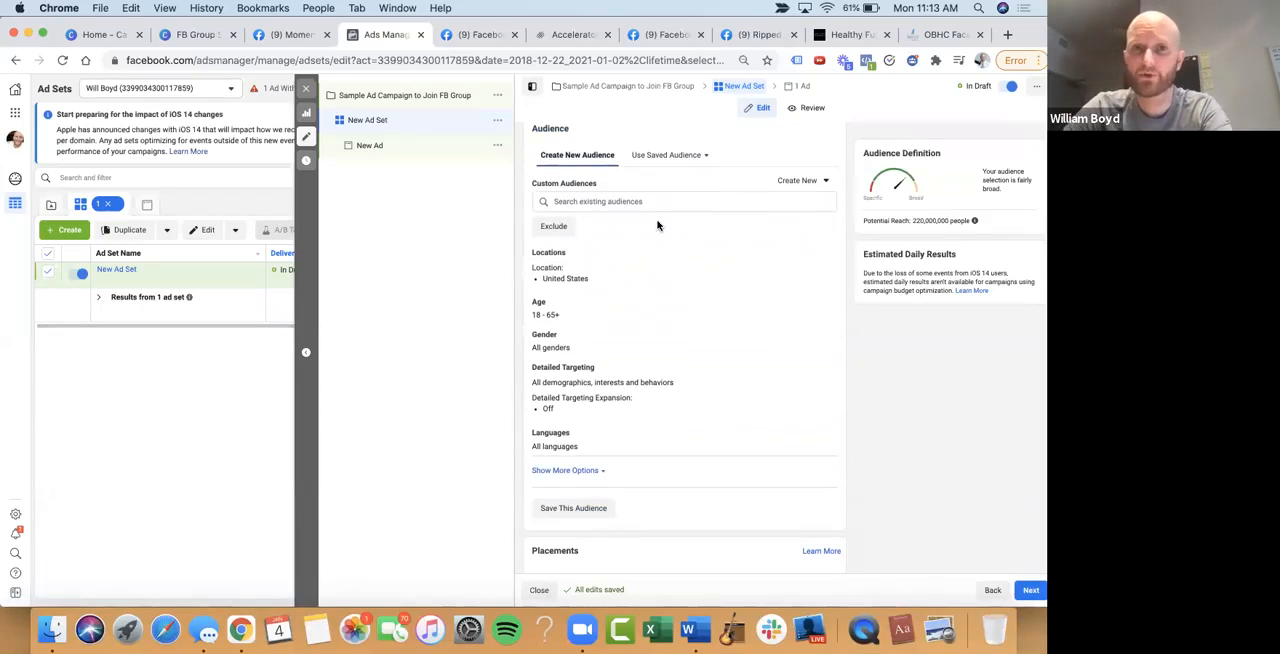
pyautogui.scroll(-1, 655, 230)
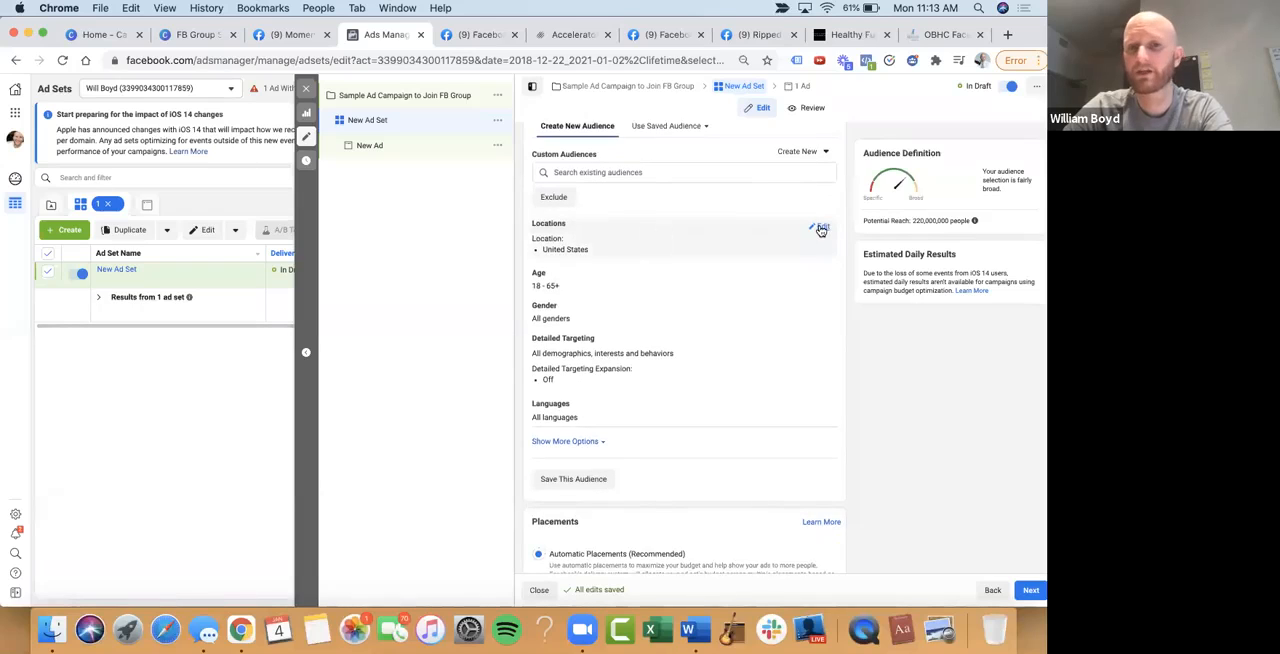
pyautogui.moveTo(554, 273)
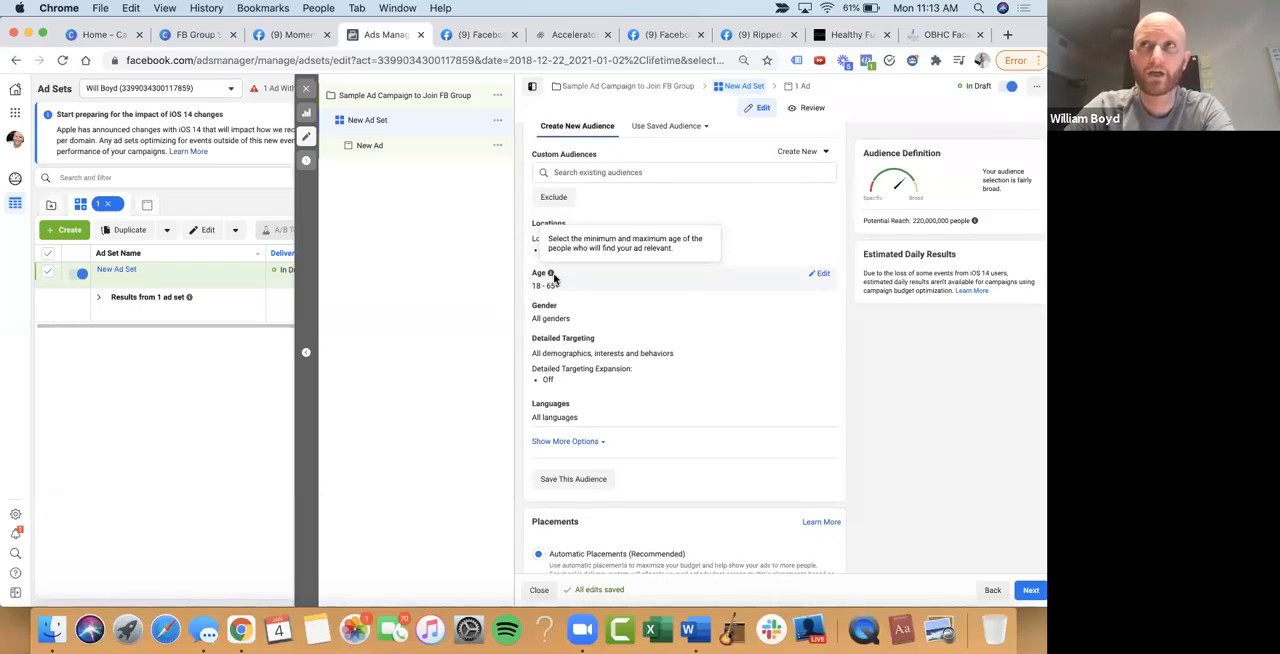
pyautogui.click(819, 273)
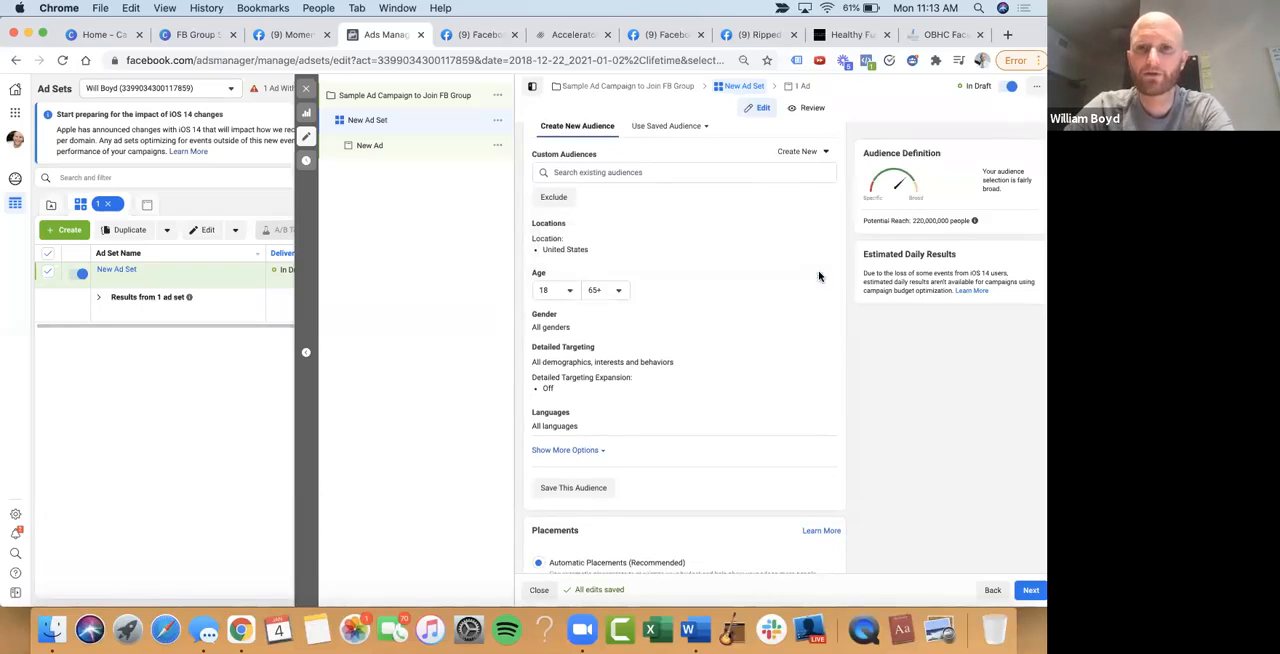
pyautogui.click(572, 291)
pyautogui.scroll(-3, 563, 380)
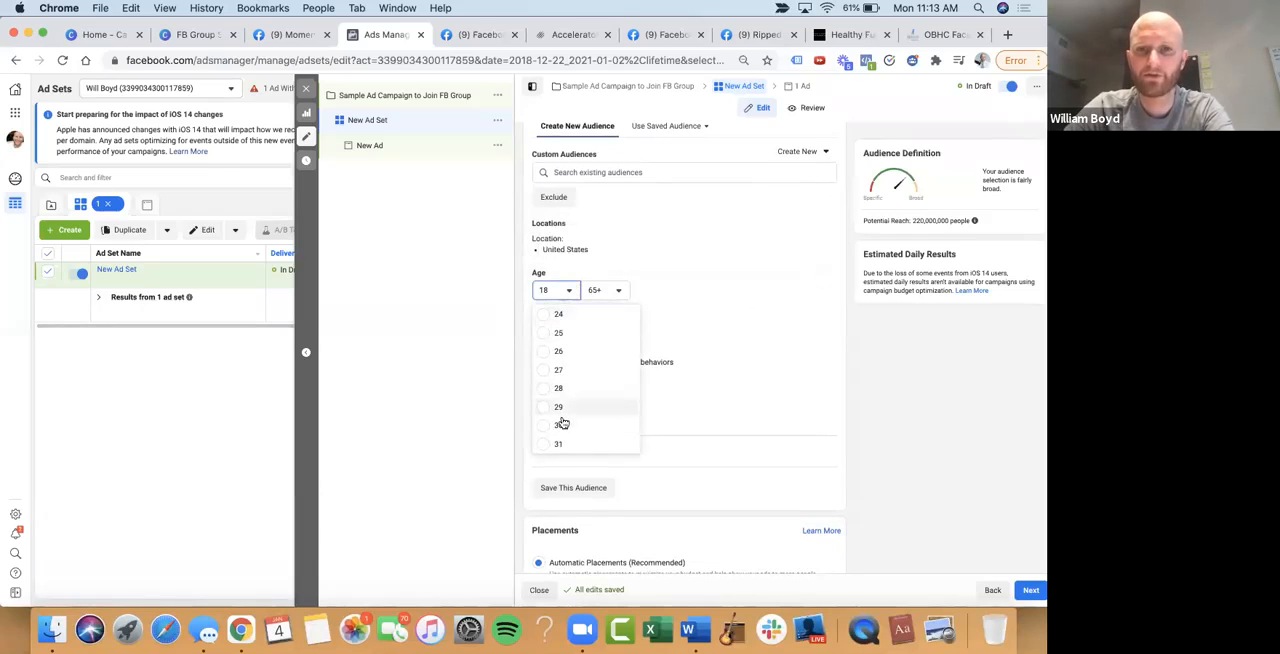
pyautogui.click(561, 425)
pyautogui.click(605, 290)
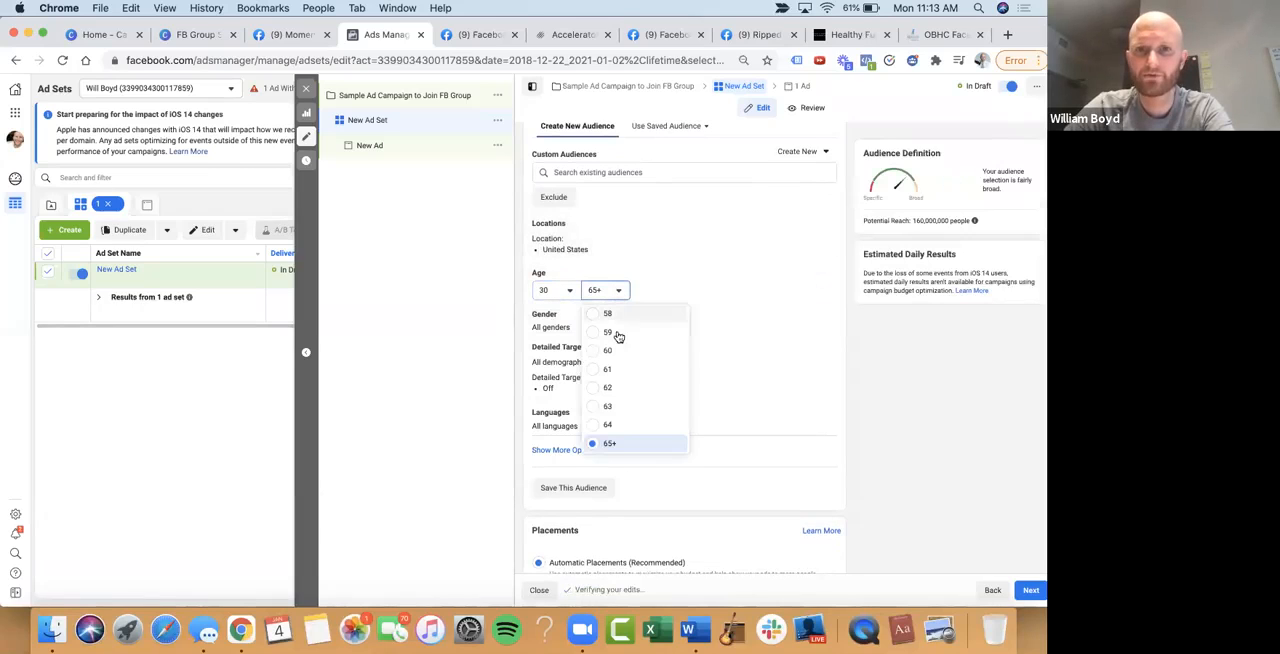
pyautogui.click(630, 351)
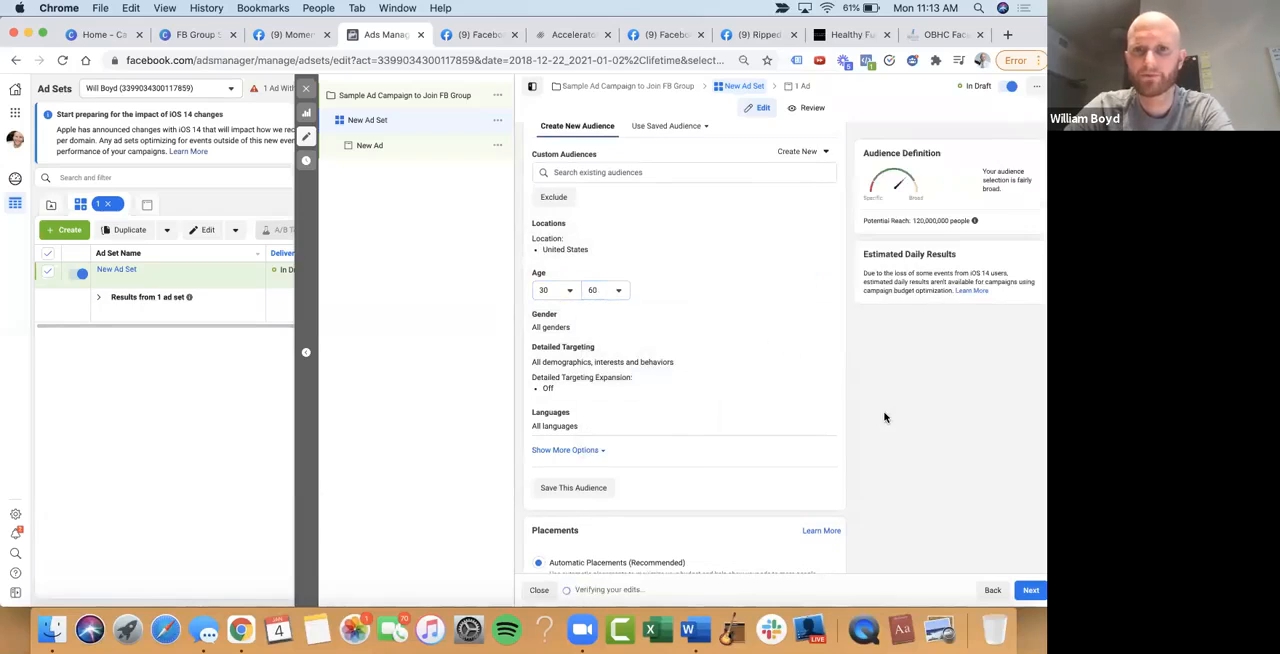
# Open the audience's gender and detailed targeting settings for editing
pyautogui.scroll(-2, 805, 330)
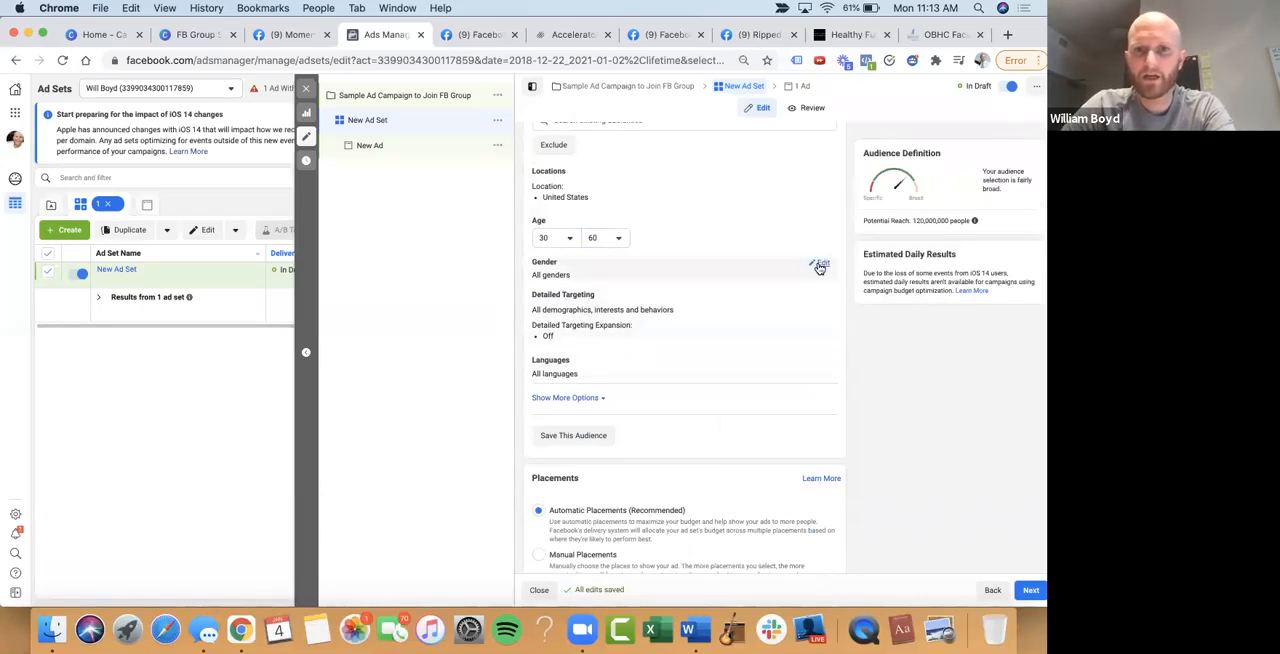
pyautogui.click(820, 265)
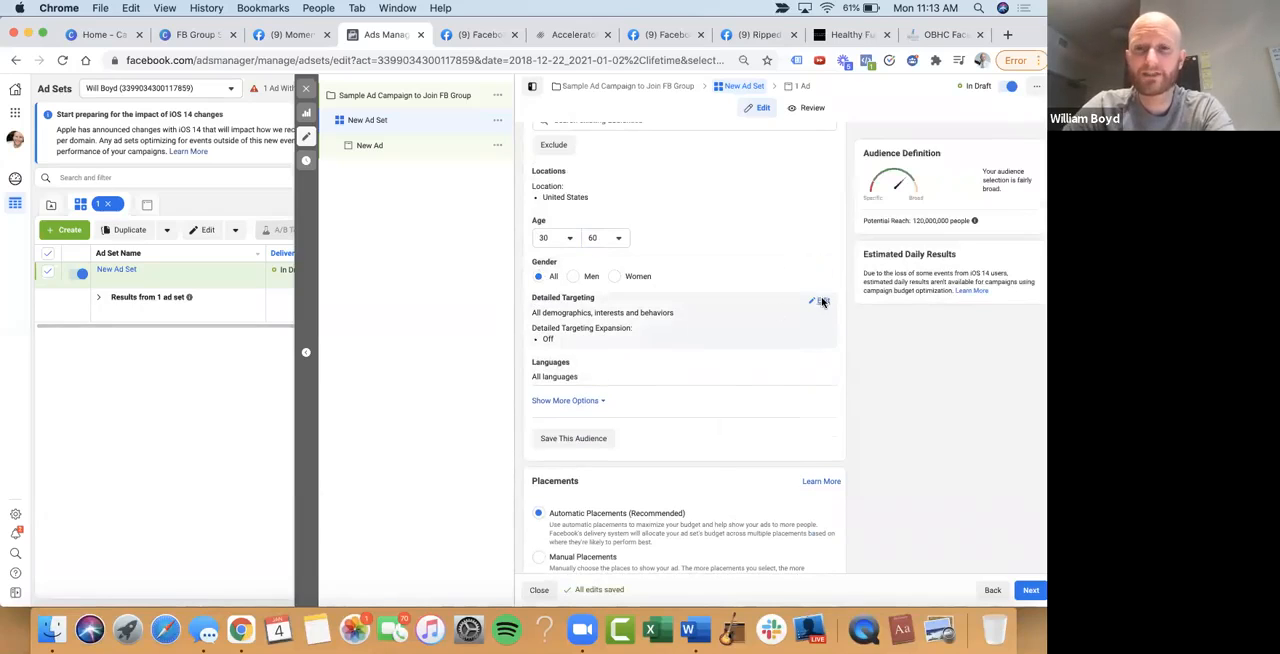
pyautogui.click(820, 300)
pyautogui.scroll(2, 734, 284)
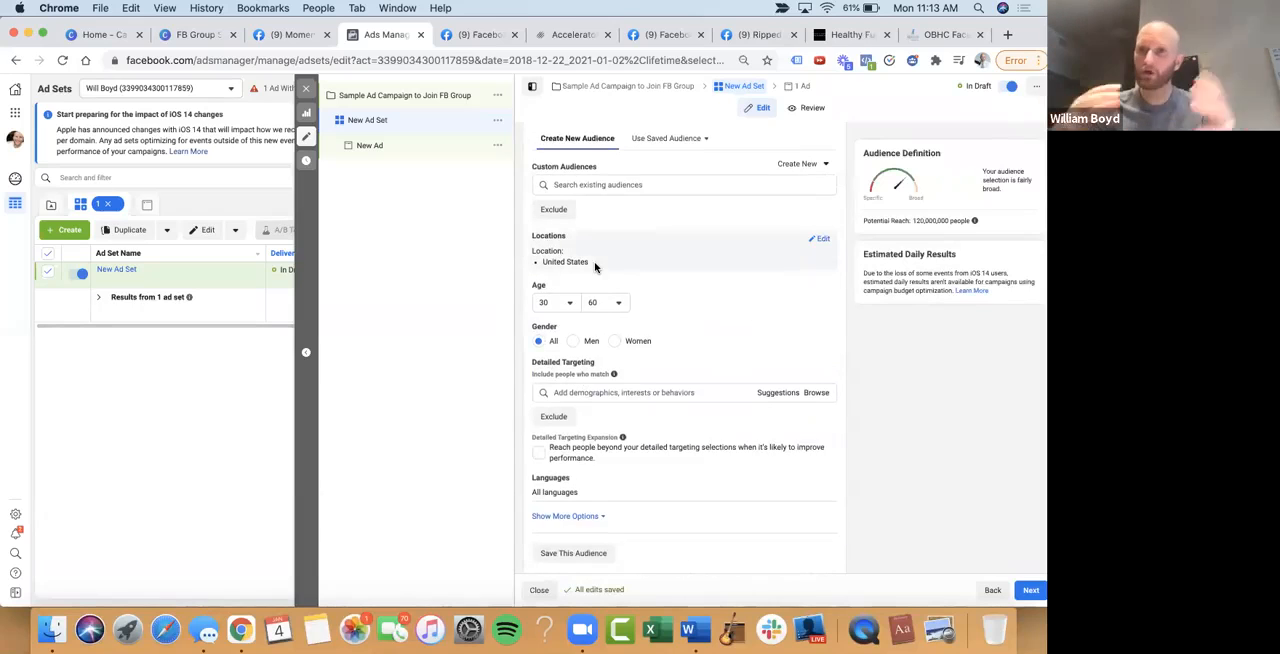
pyautogui.scroll(-1, 595, 266)
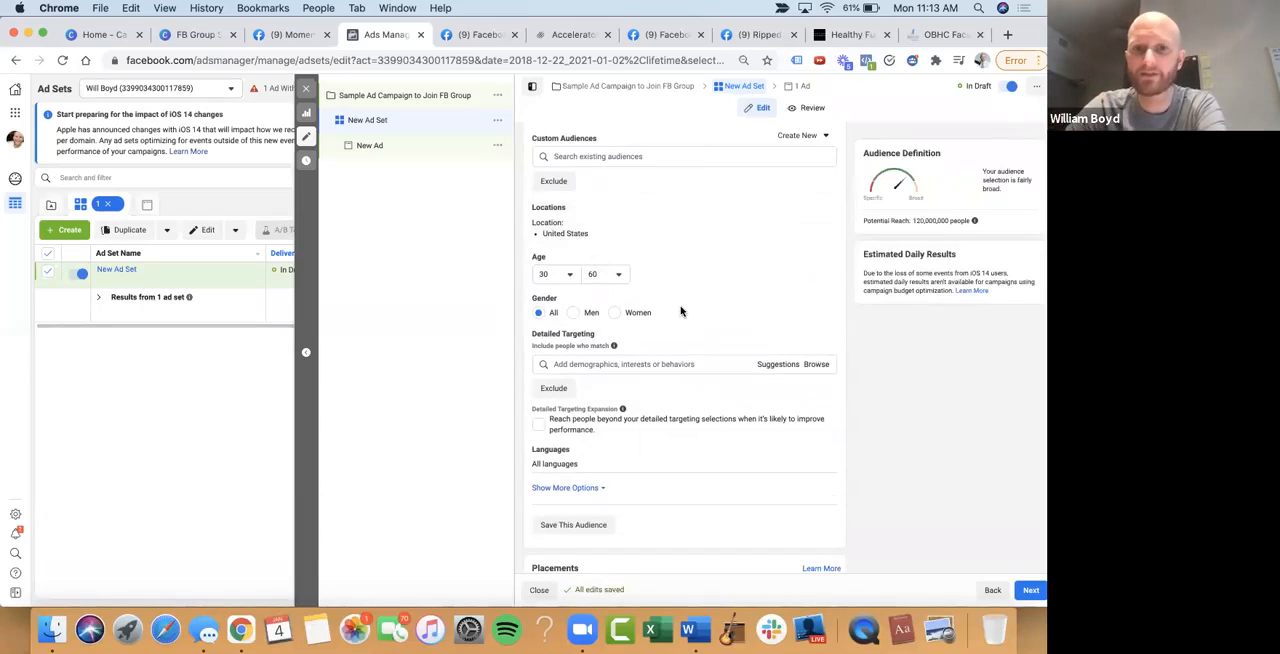
pyautogui.scroll(-2, 677, 308)
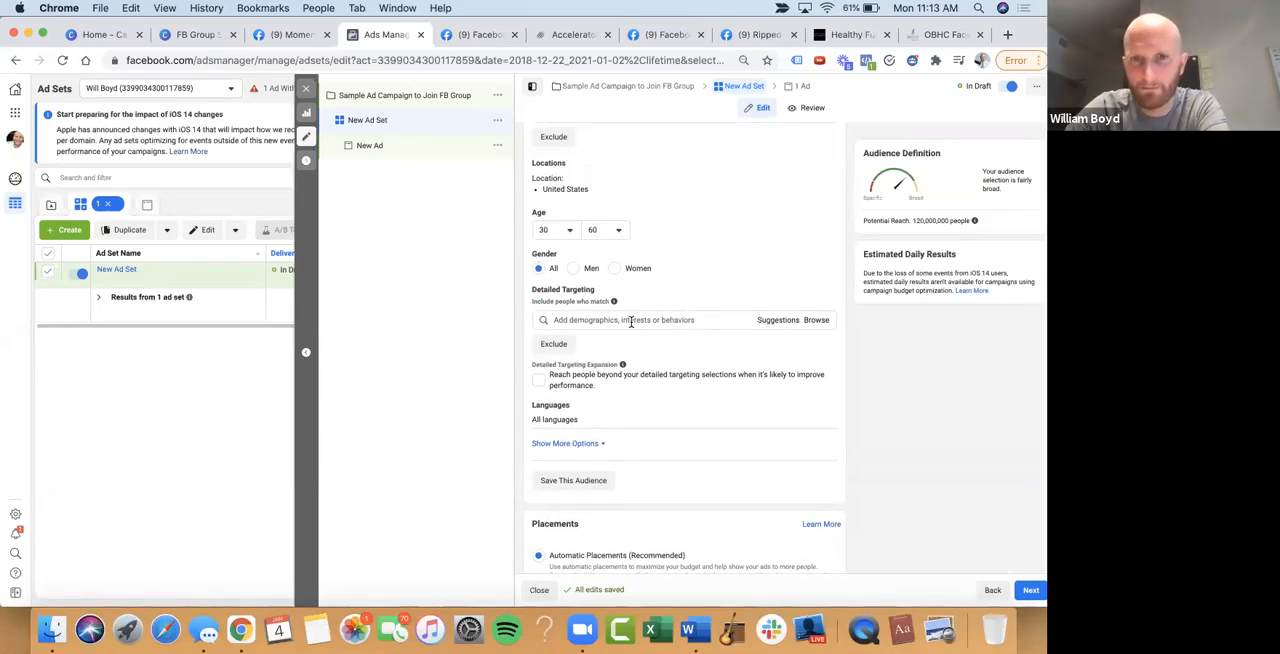
# Add Tony Robbins as an interest in the audience's detailed targeting
pyautogui.click(630, 321)
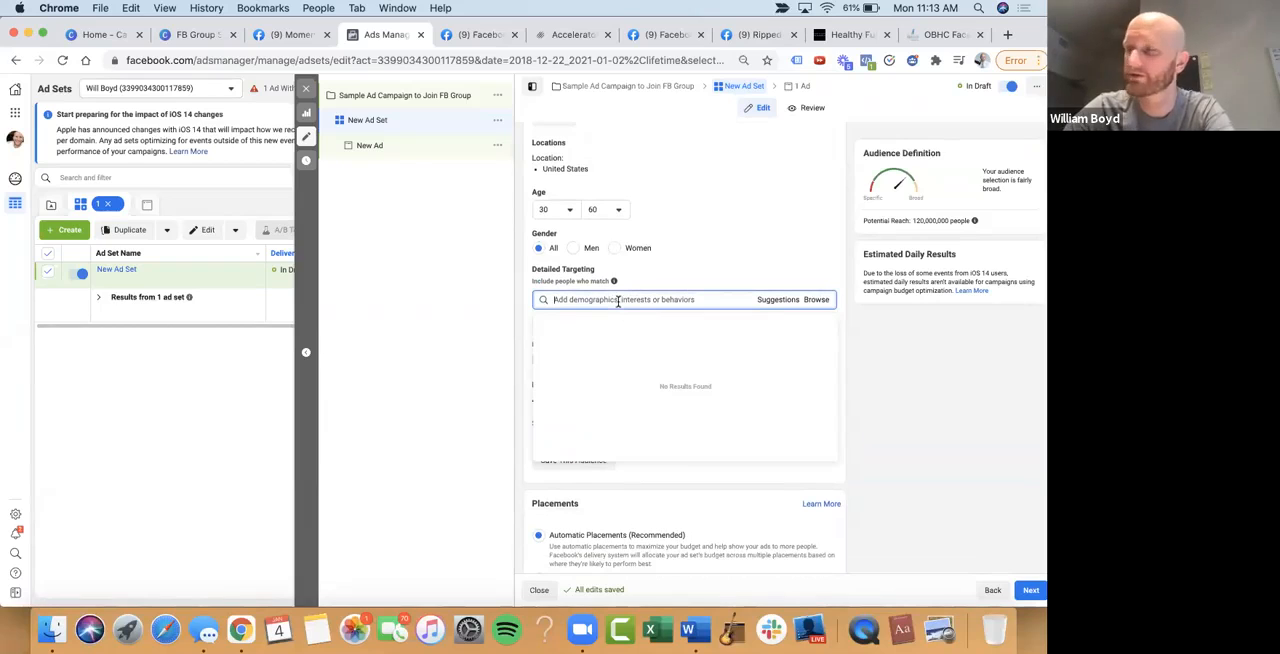
pyautogui.write('l')
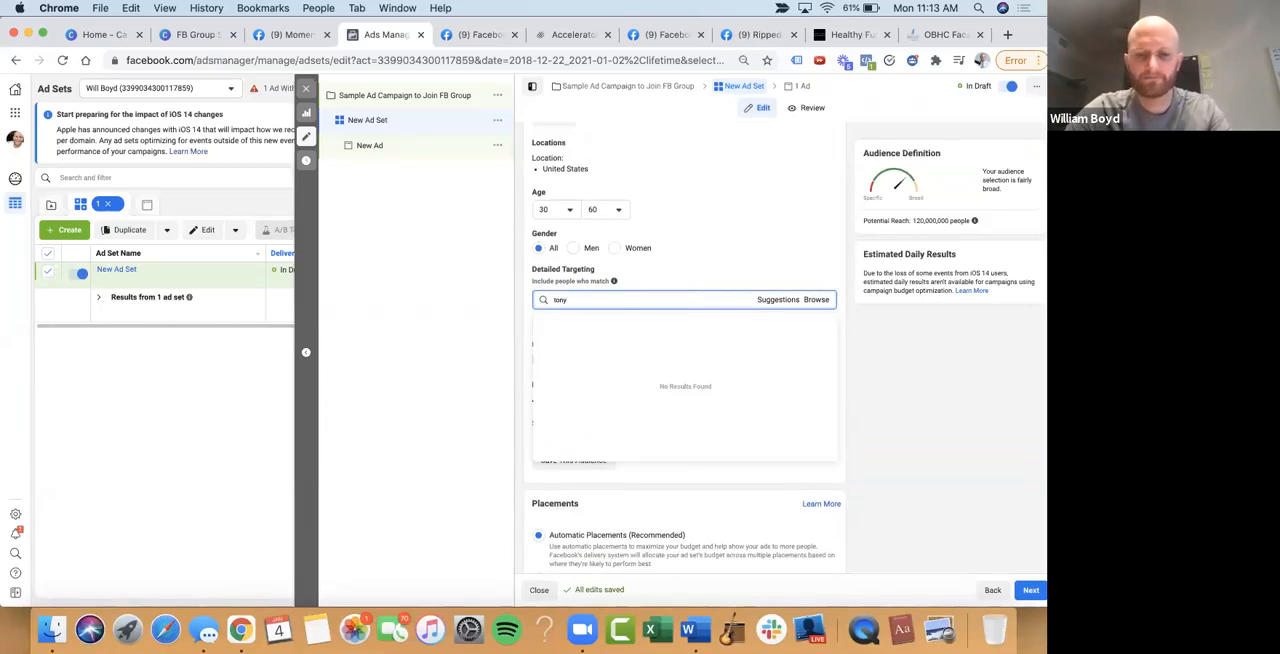
pyautogui.press('BackSpace')
pyautogui.press('BackSpace')
pyautogui.press('BackSpace')
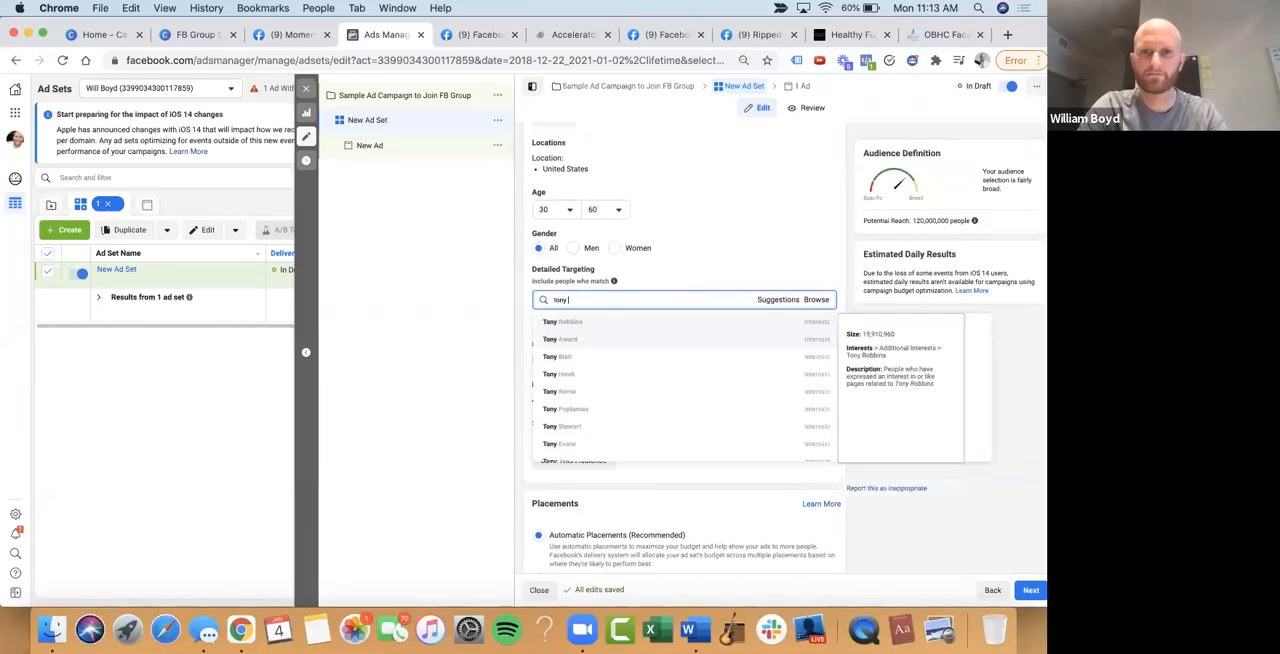
pyautogui.click(634, 323)
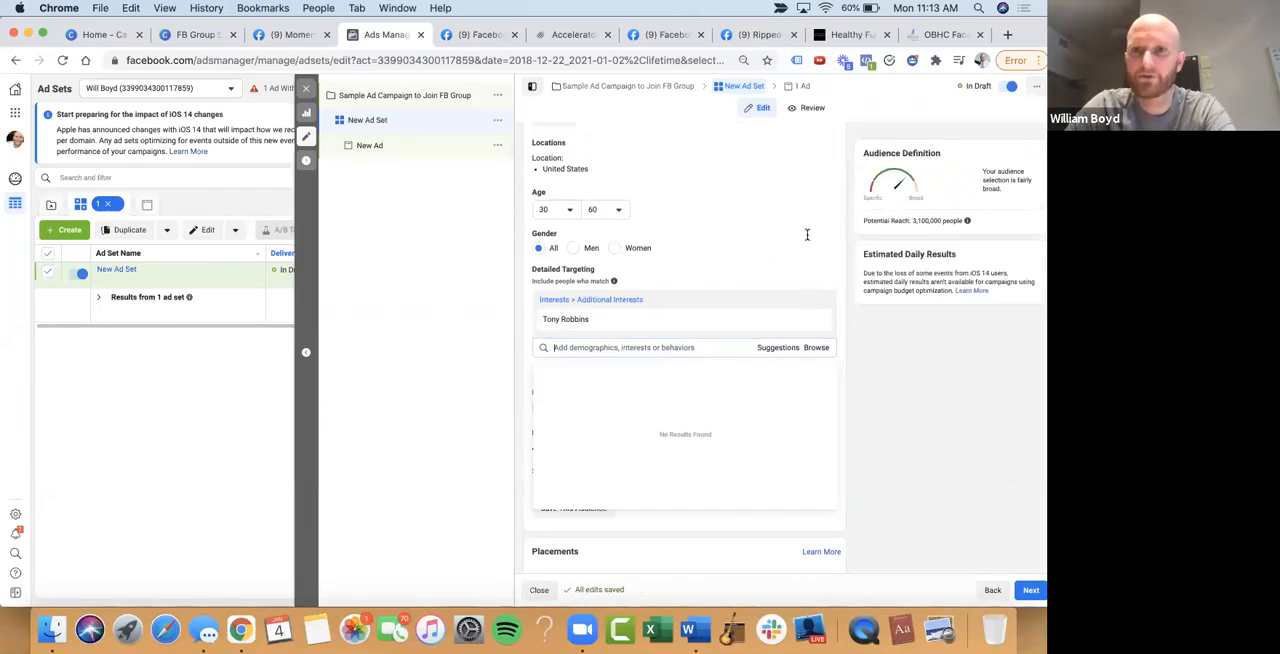
pyautogui.click(953, 367)
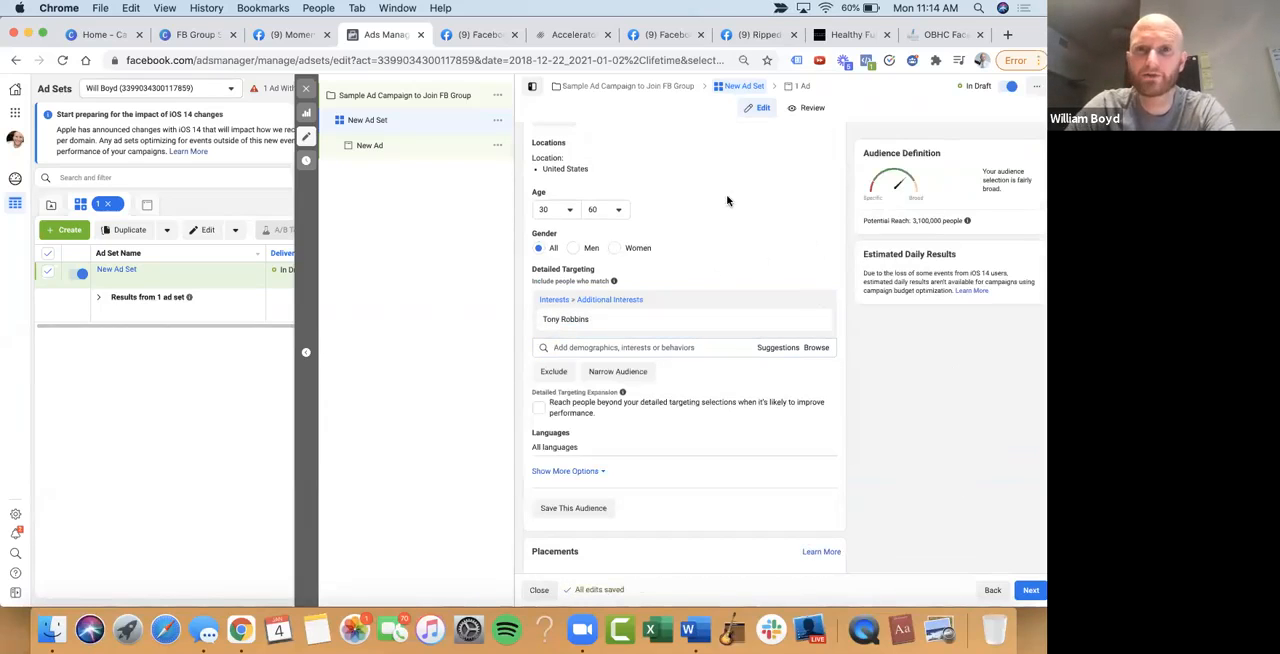
# Remove the Tony Robbins interest from the audience's detailed targeting
pyautogui.scroll(-1, 727, 201)
pyautogui.scroll(2, 727, 201)
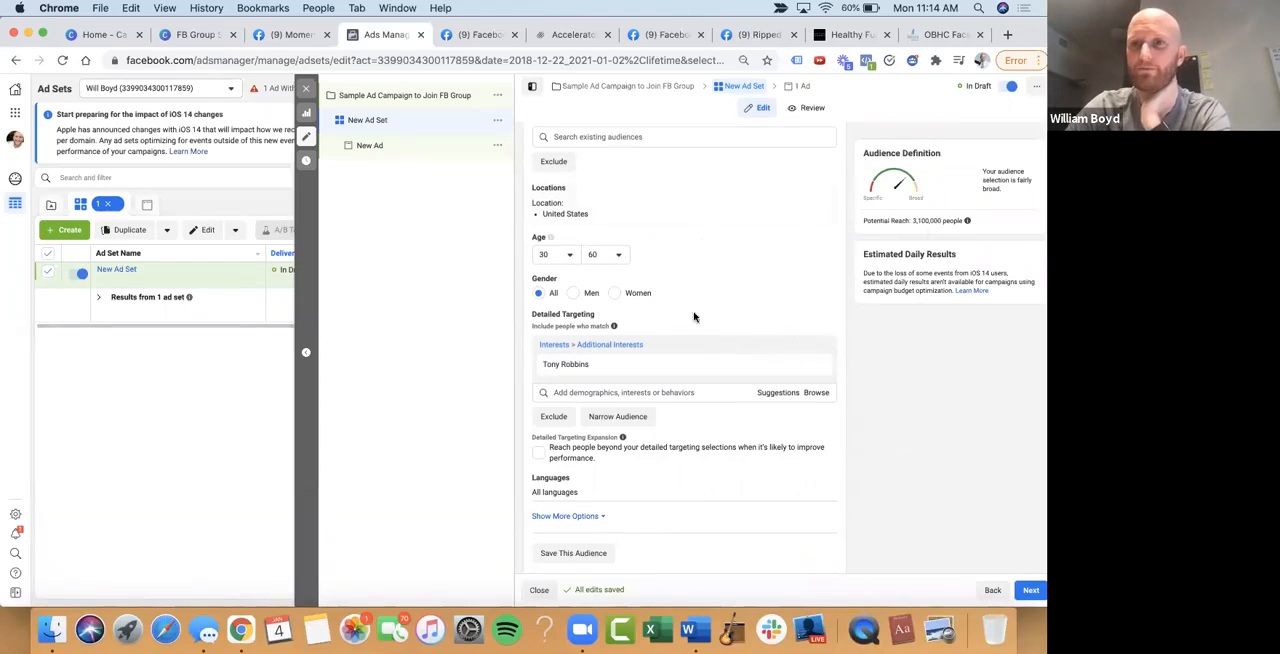
pyautogui.click(817, 349)
# Try searching the detailed targeting options for "mel ro" and clear the query
pyautogui.click(657, 345)
pyautogui.write('mel ro')
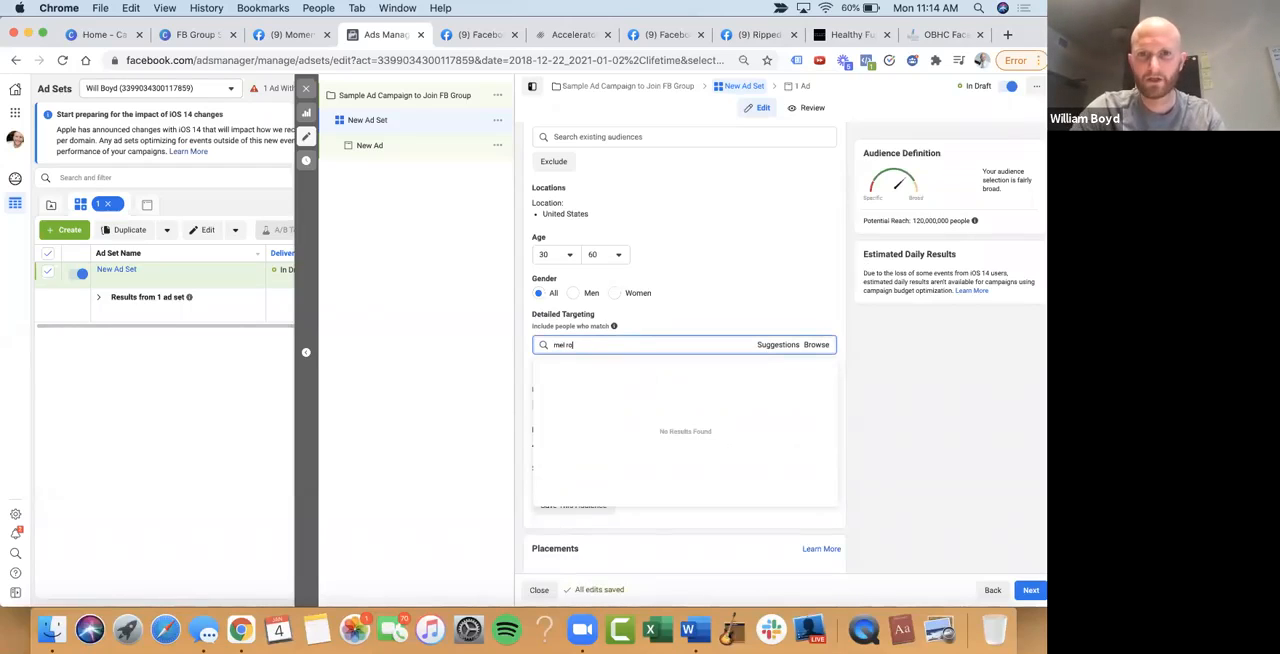
pyautogui.press('BackSpace')
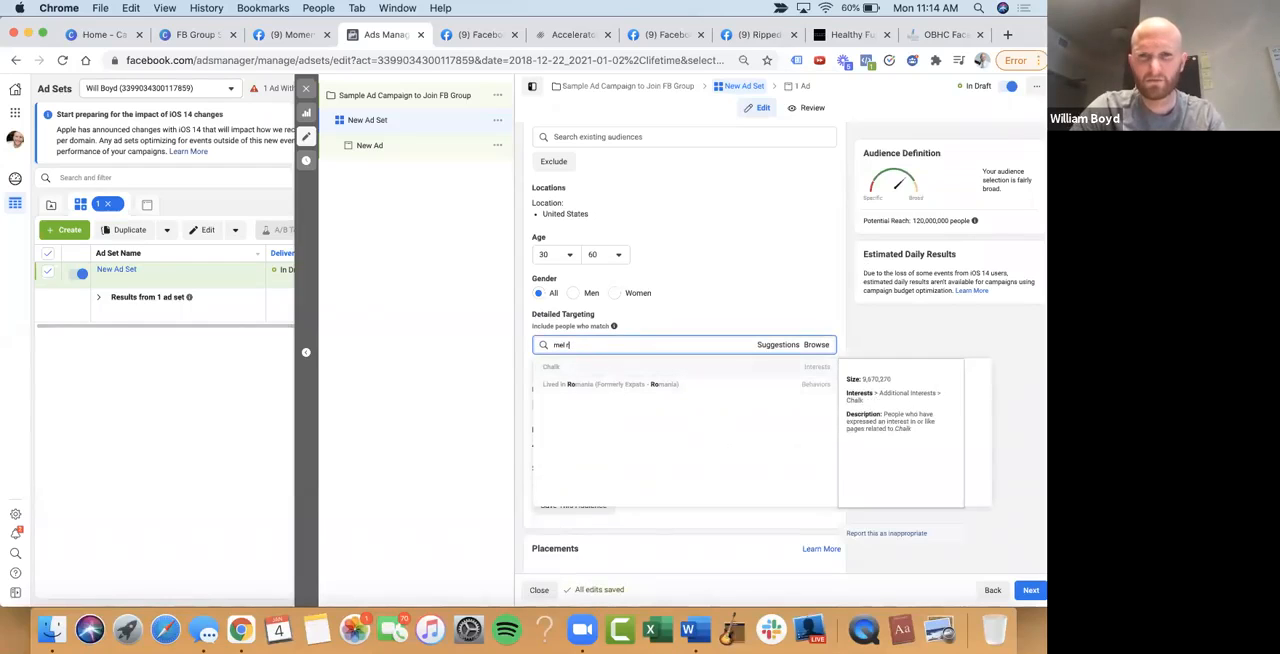
pyautogui.press('BackSpace')
pyautogui.press('BackSpace')
pyautogui.press('BackSpace')
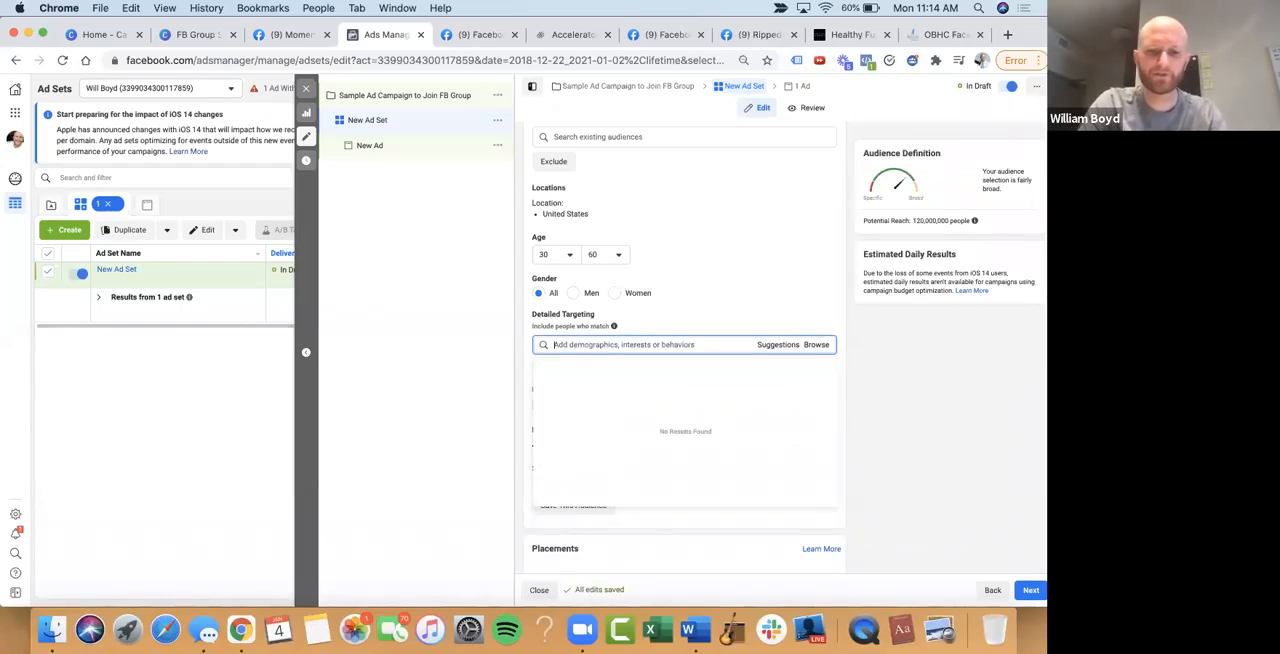
# Search the detailed targeting for business coaching and add Business Coaching as an interest
pyautogui.write('business coa')
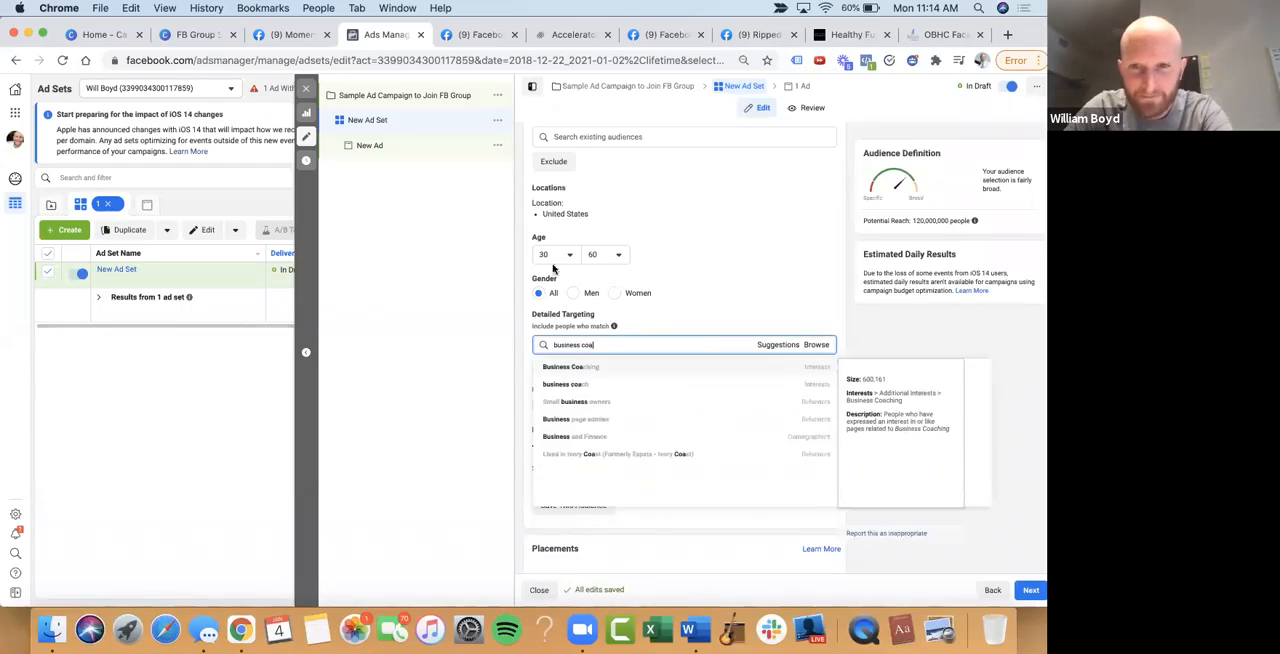
pyautogui.click(590, 366)
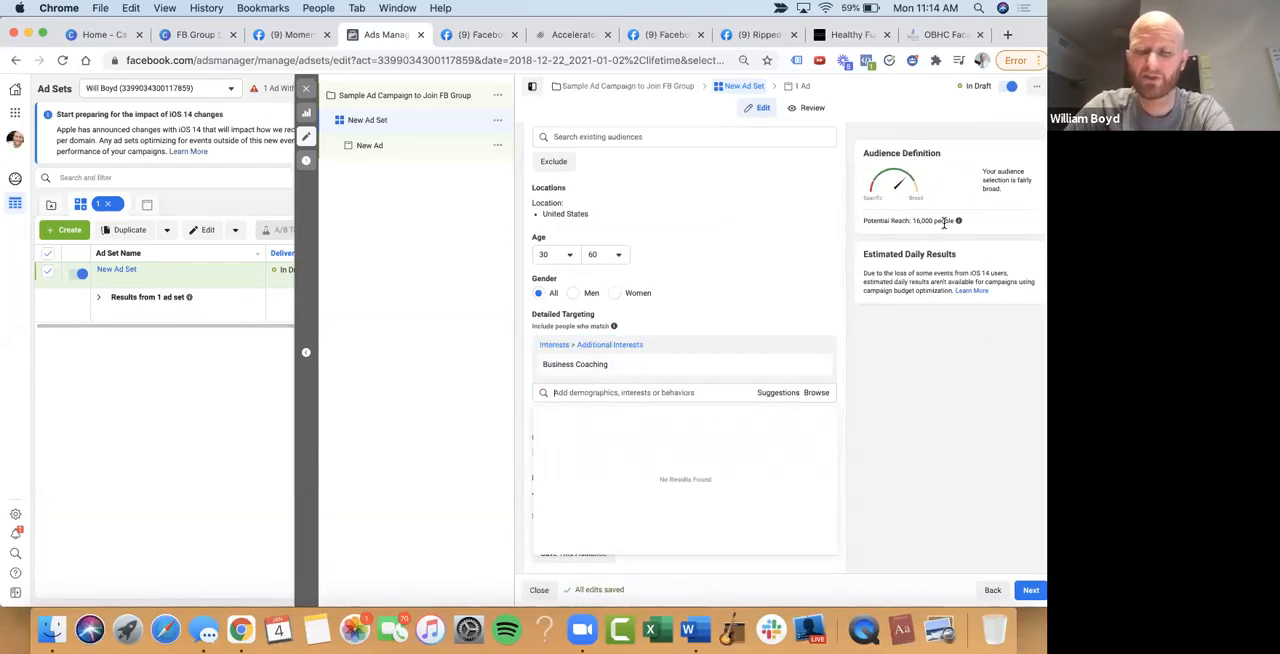
# Try adding the suggested Personal development interest to the detailed targeting, and remove it again
pyautogui.click(778, 393)
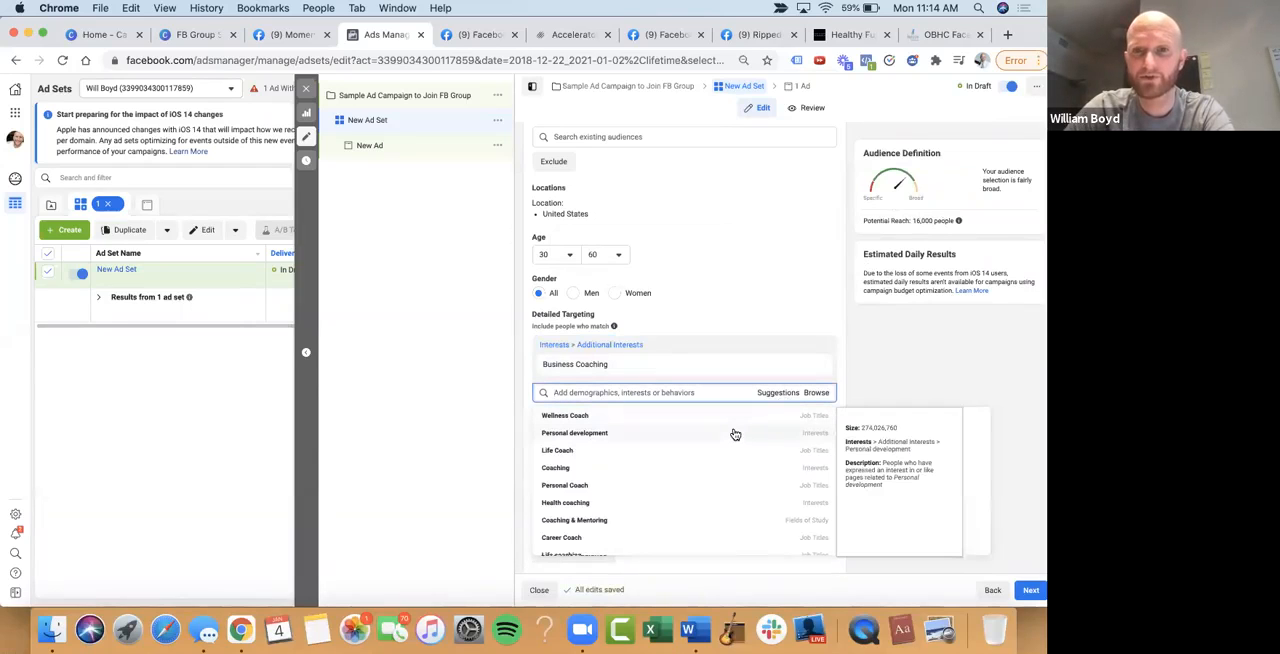
pyautogui.click(733, 433)
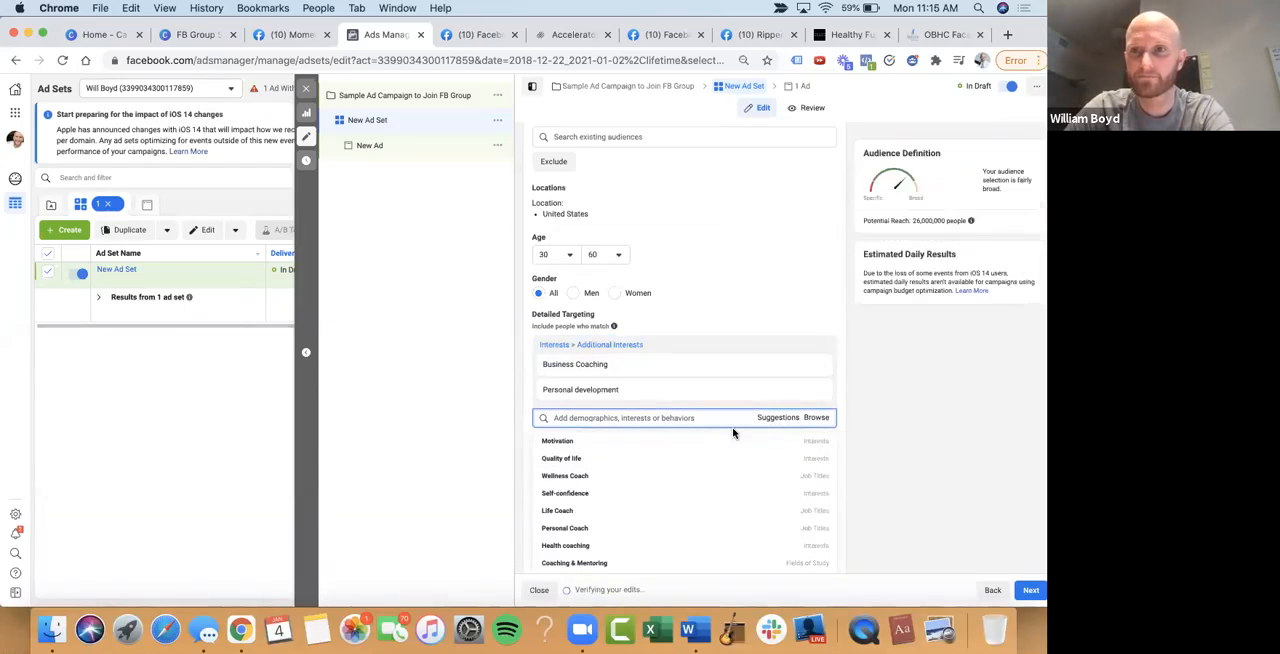
pyautogui.click(817, 394)
# Add the suggested Health coaching interest to the detailed targeting, look through the remaining suggestions and close them
pyautogui.scroll(-1, 668, 451)
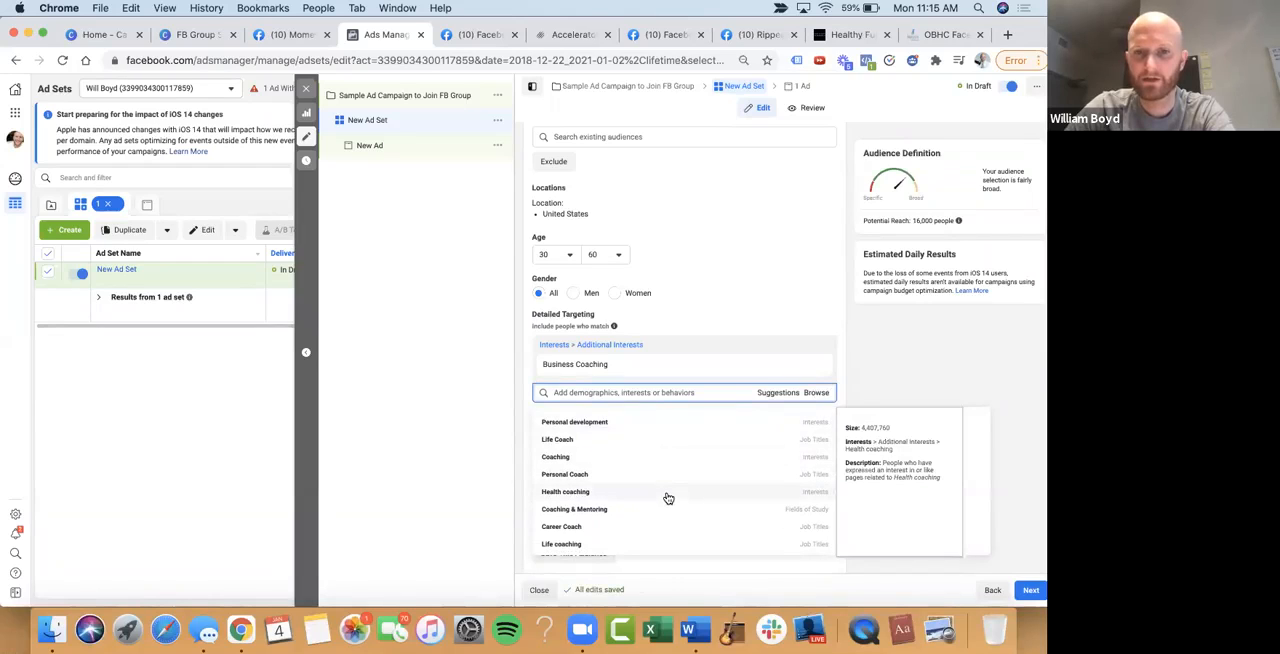
pyautogui.click(668, 498)
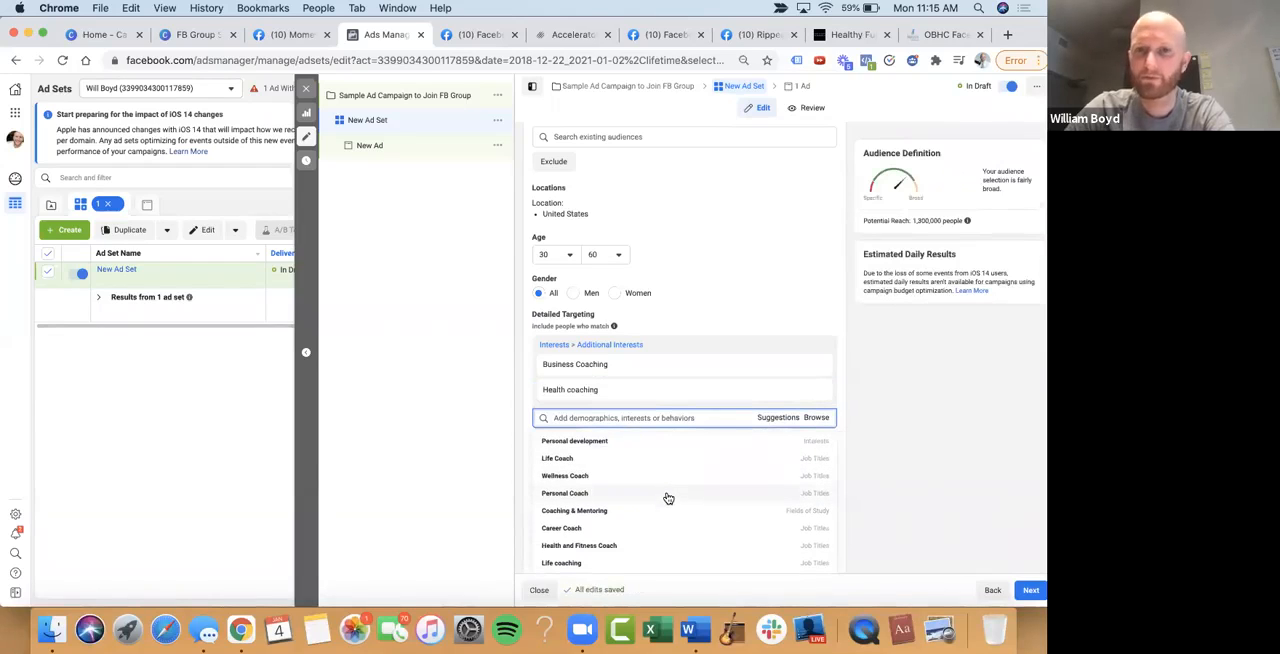
pyautogui.scroll(-1, 950, 332)
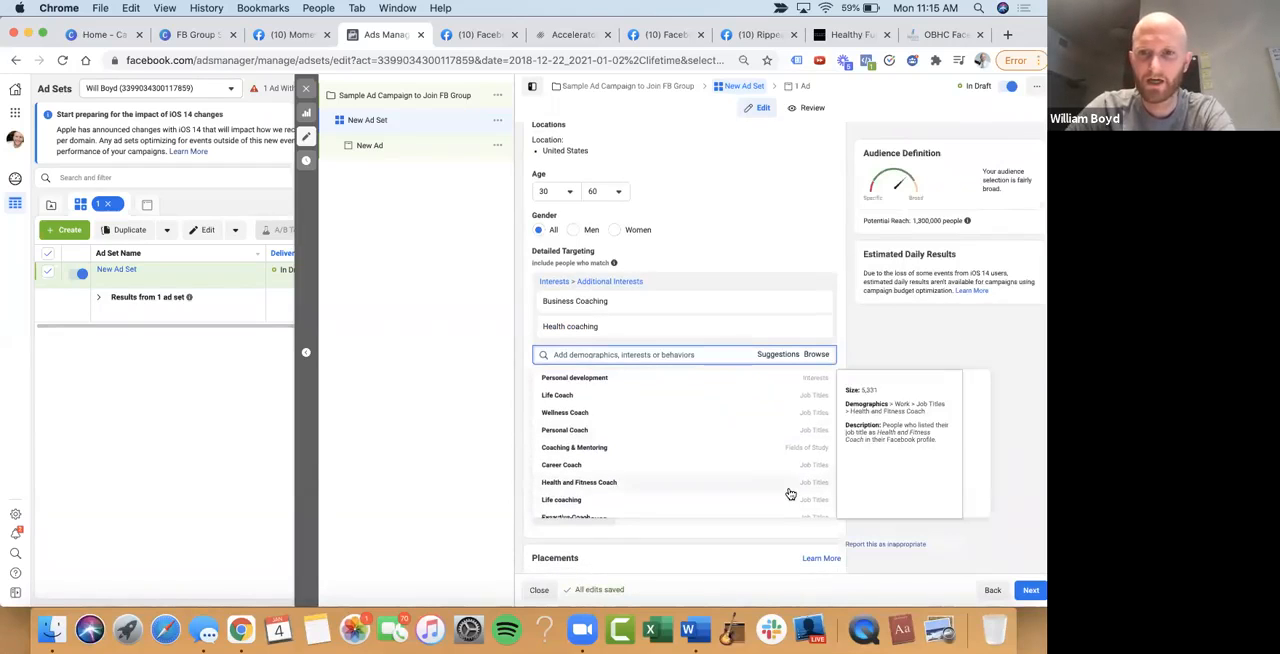
pyautogui.scroll(-1, 791, 441)
pyautogui.scroll(-5, 791, 441)
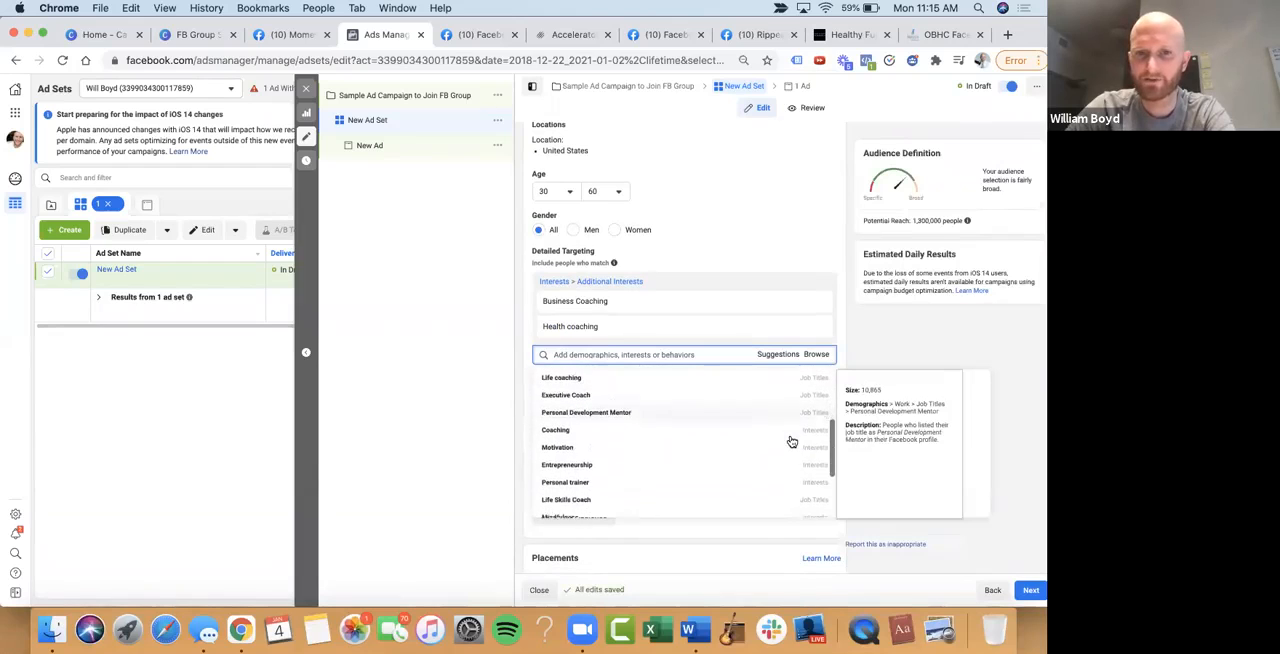
pyautogui.scroll(-1, 791, 441)
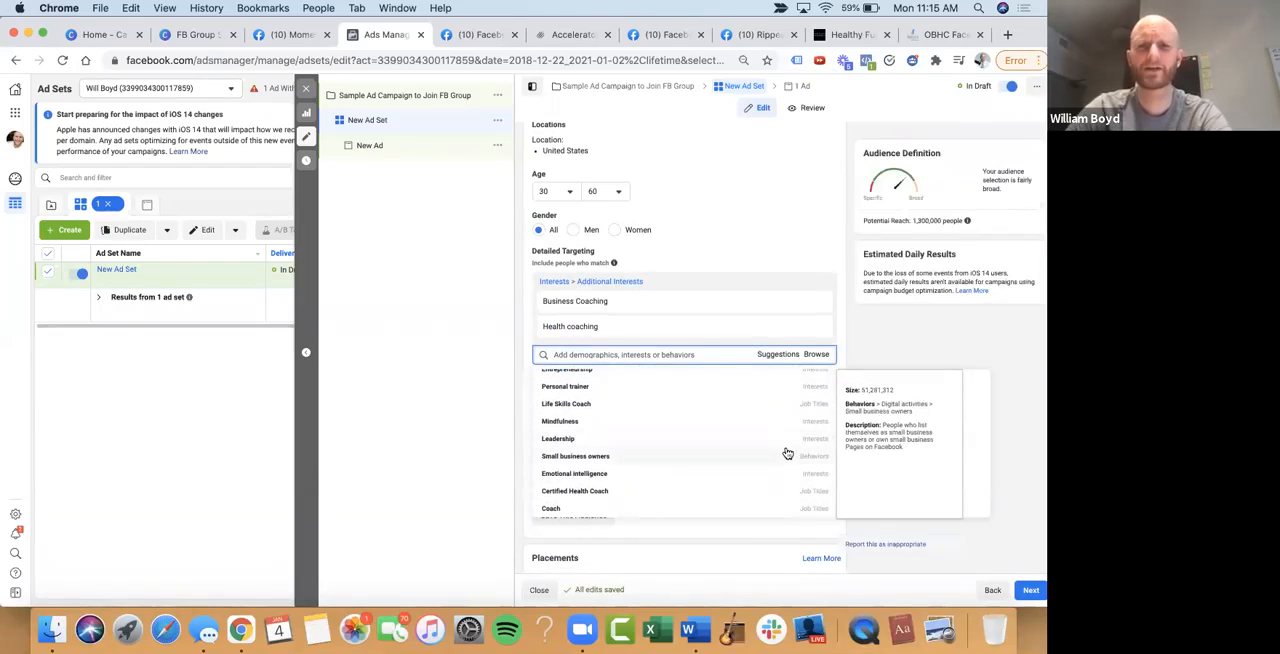
pyautogui.click(907, 330)
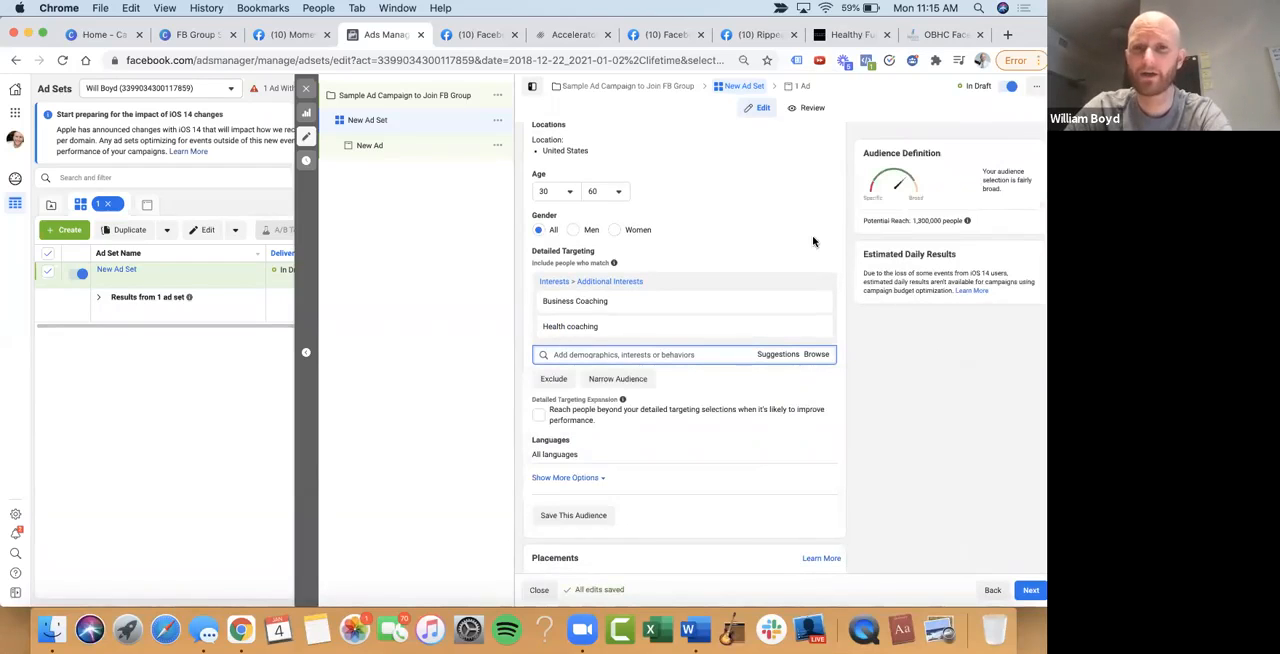
# Review the ad set's audience, detailed targeting, placements and optimization settings along with the potential reach estimate
pyautogui.moveTo(625, 314)
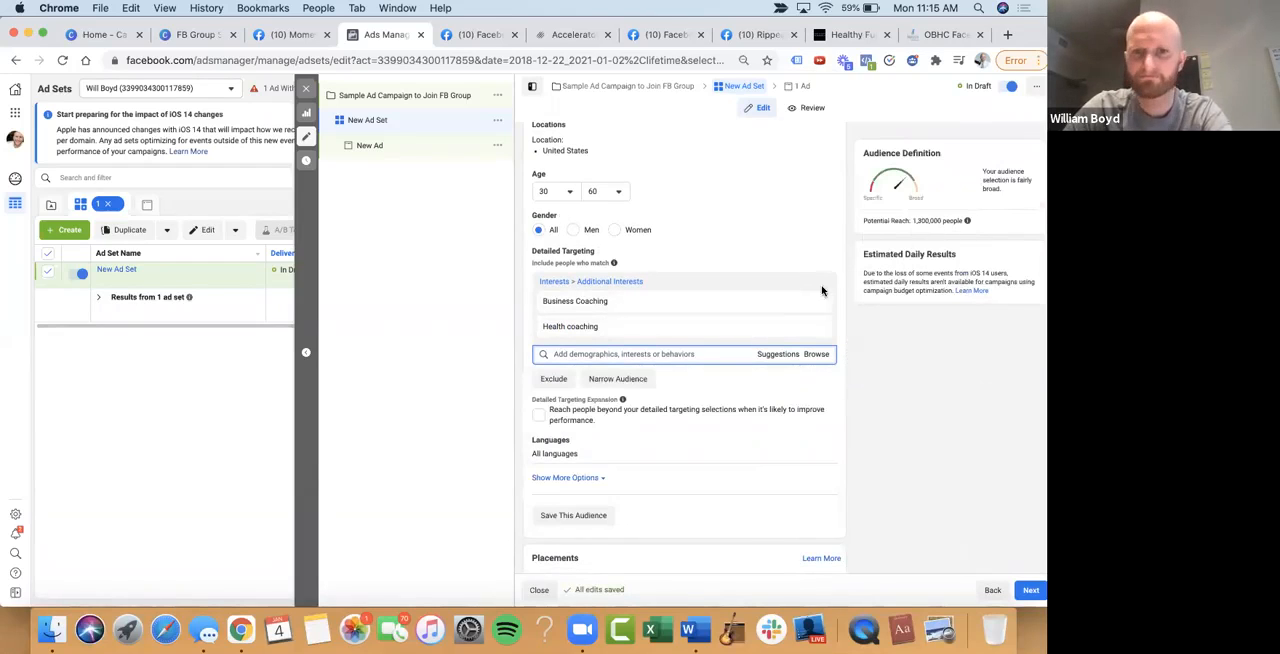
pyautogui.moveTo(790, 299)
pyautogui.scroll(-3, 835, 300)
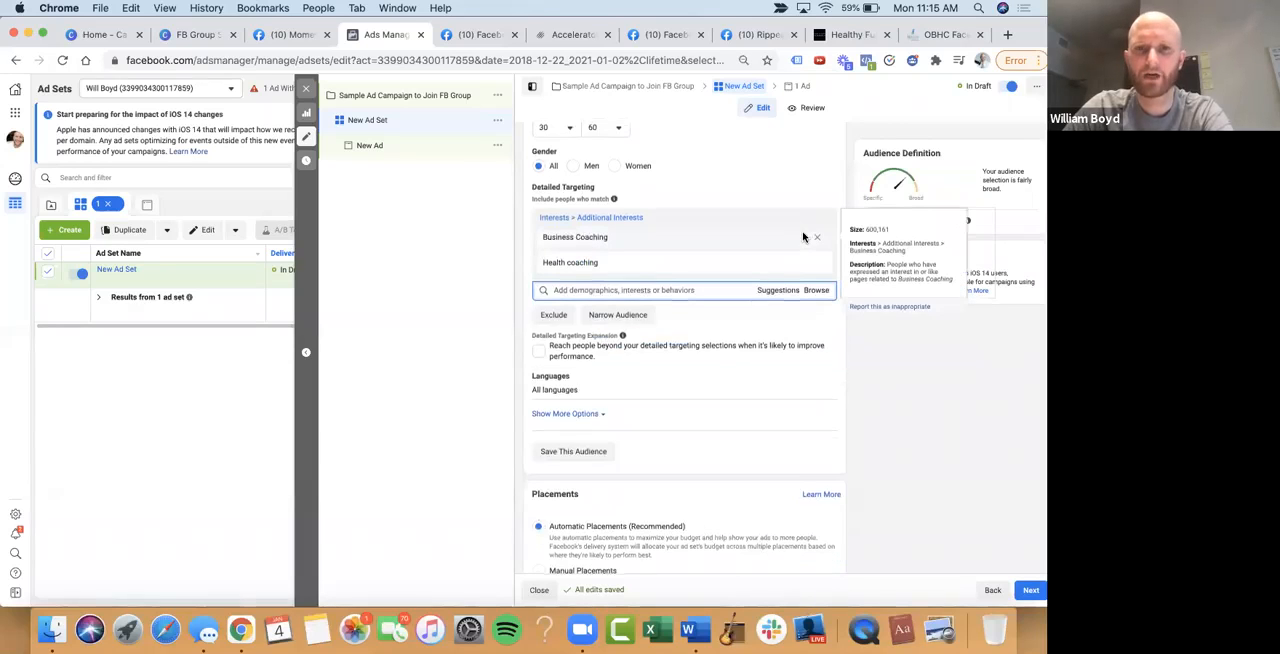
pyautogui.scroll(-5, 851, 372)
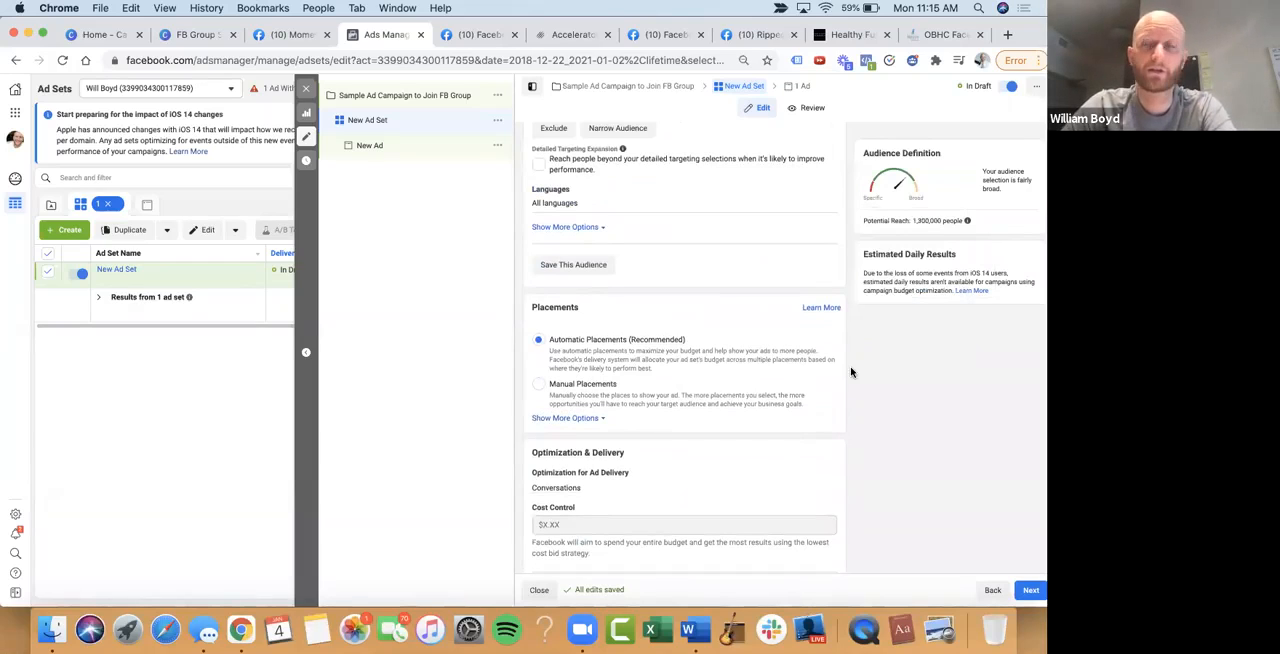
pyautogui.scroll(-1, 851, 372)
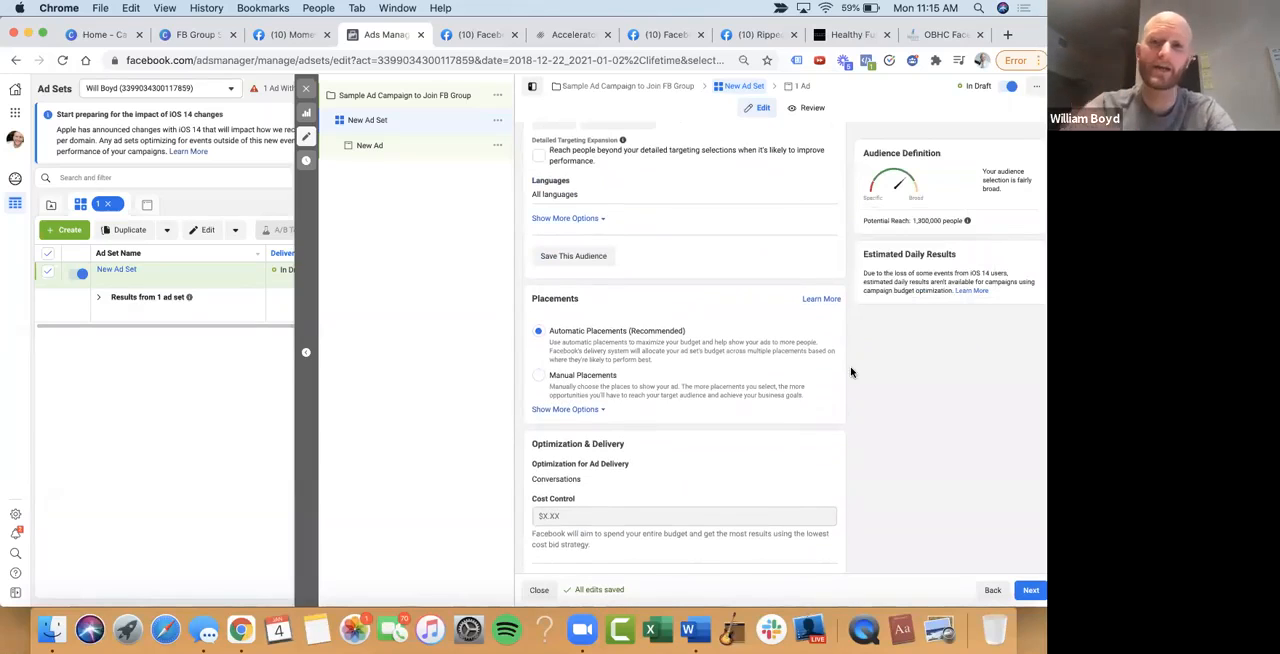
pyautogui.scroll(-2, 851, 372)
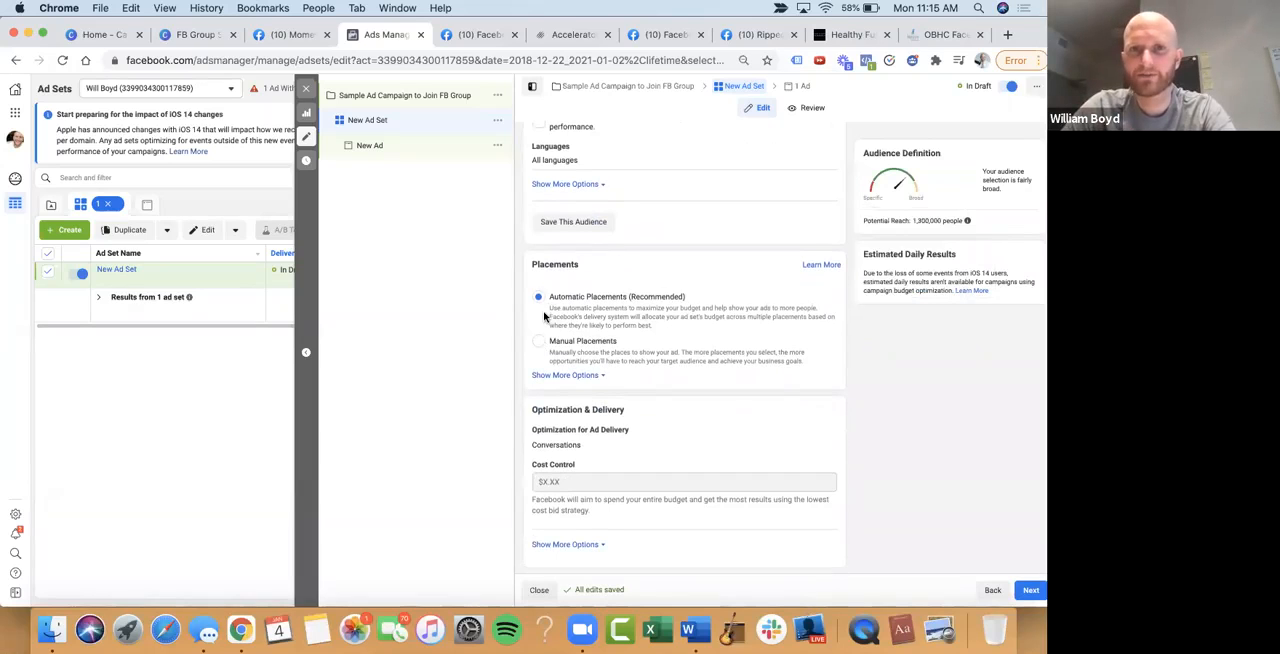
pyautogui.scroll(5, 540, 340)
pyautogui.scroll(5, 540, 340)
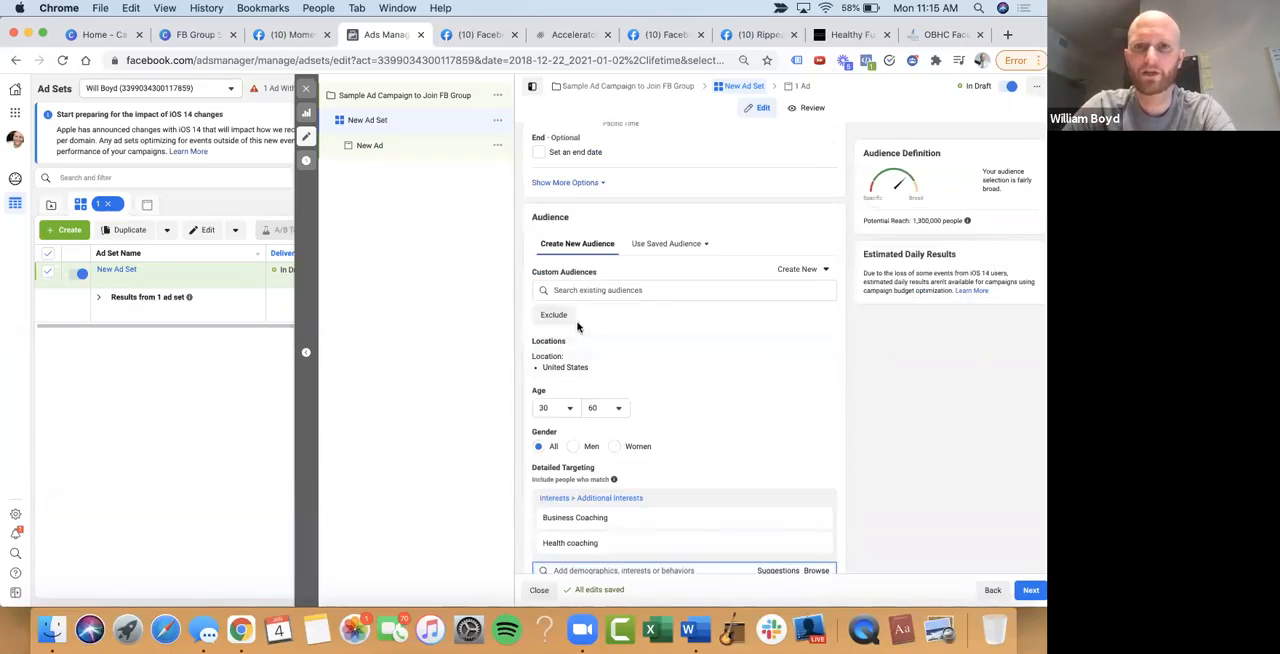
pyautogui.scroll(-2, 562, 362)
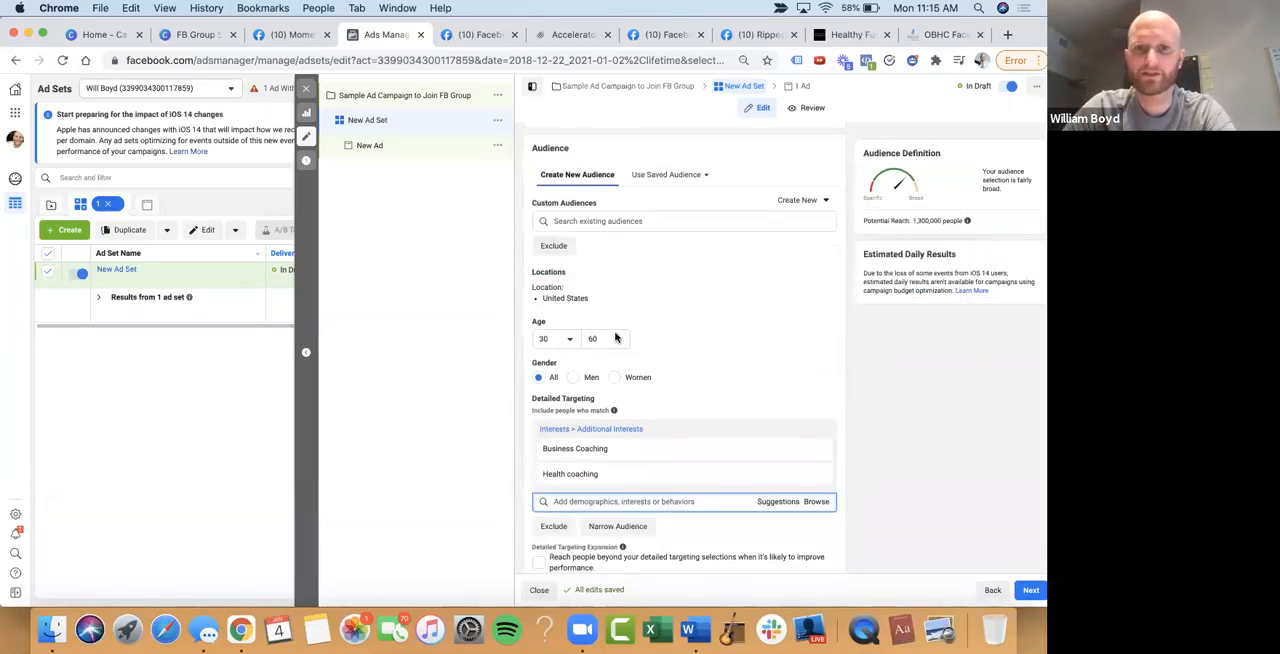
pyautogui.scroll(-4, 531, 380)
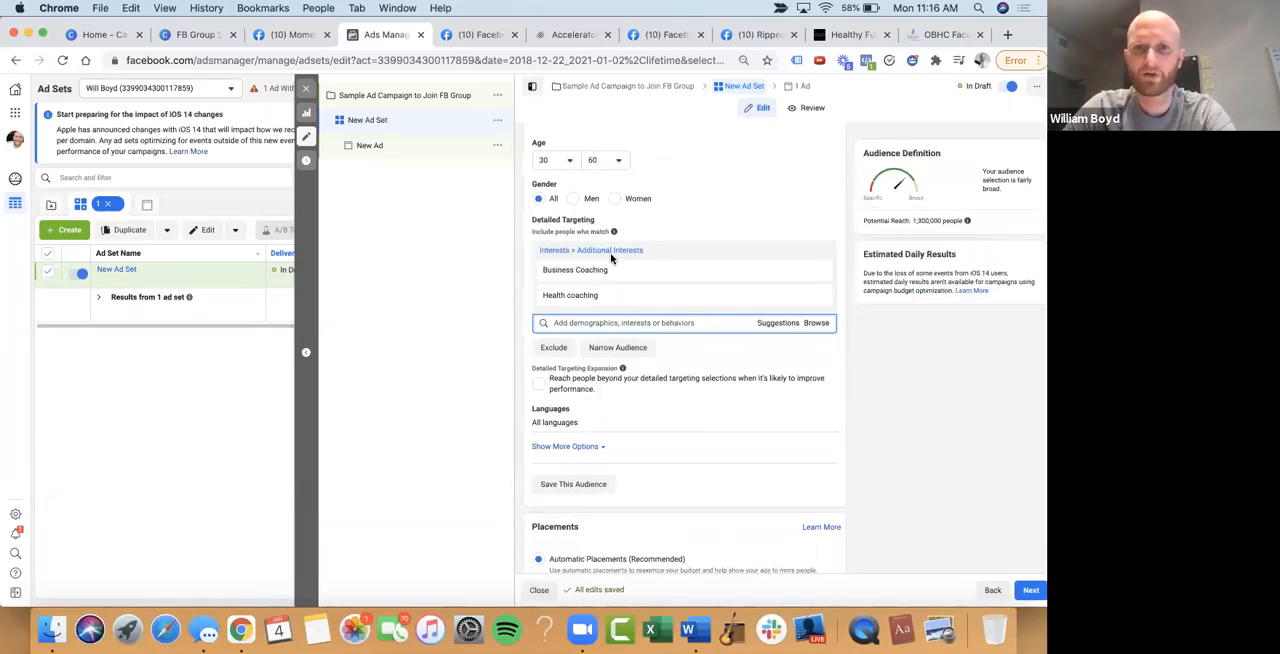
pyautogui.moveTo(604, 293)
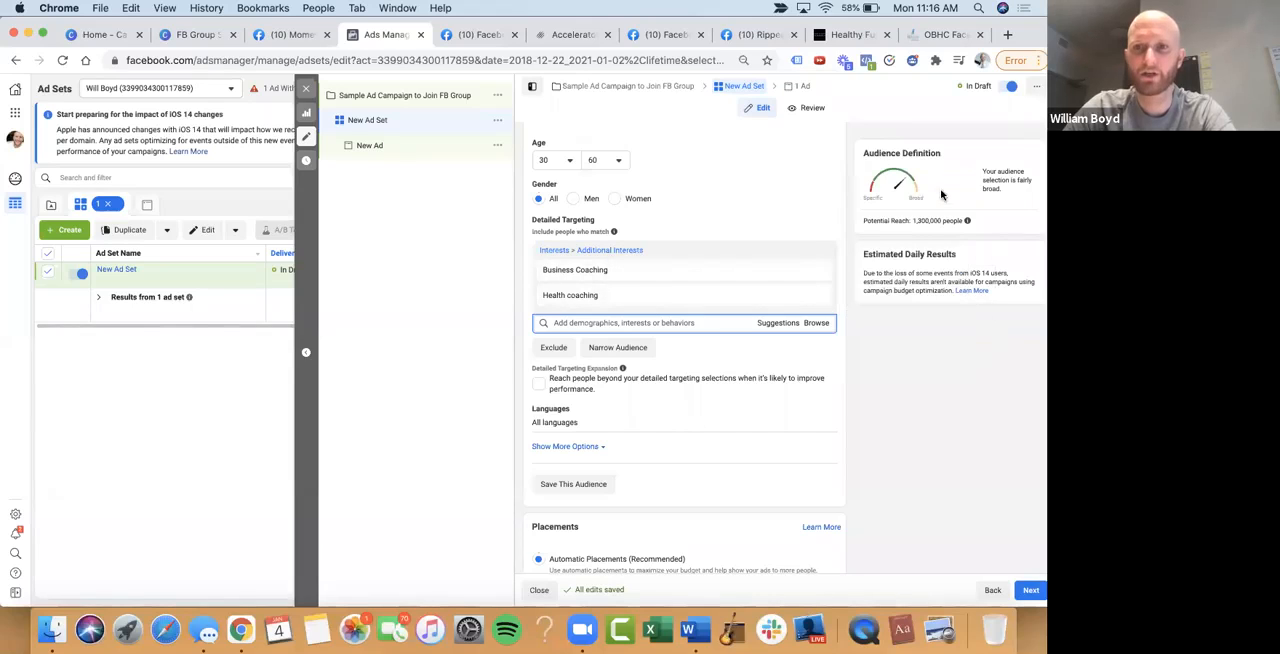
# Switch the ad set to Manual Placements and exclude the Stories, Search and In-Article placements
pyautogui.scroll(-5, 931, 363)
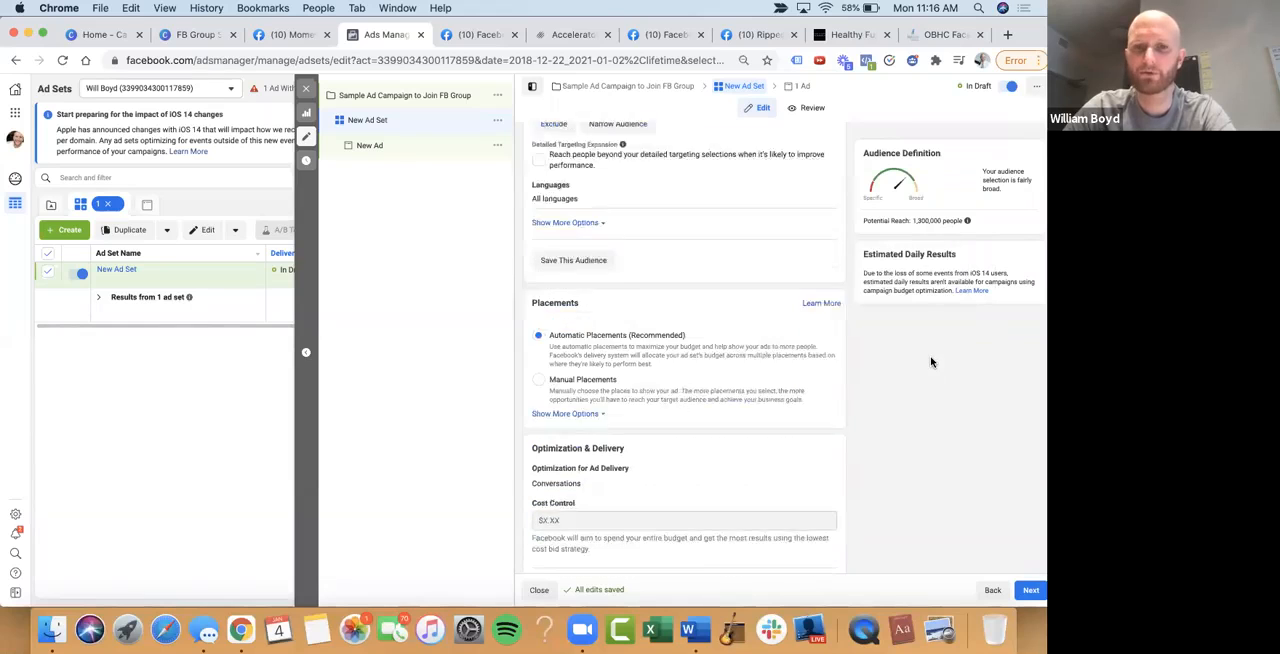
pyautogui.click(539, 353)
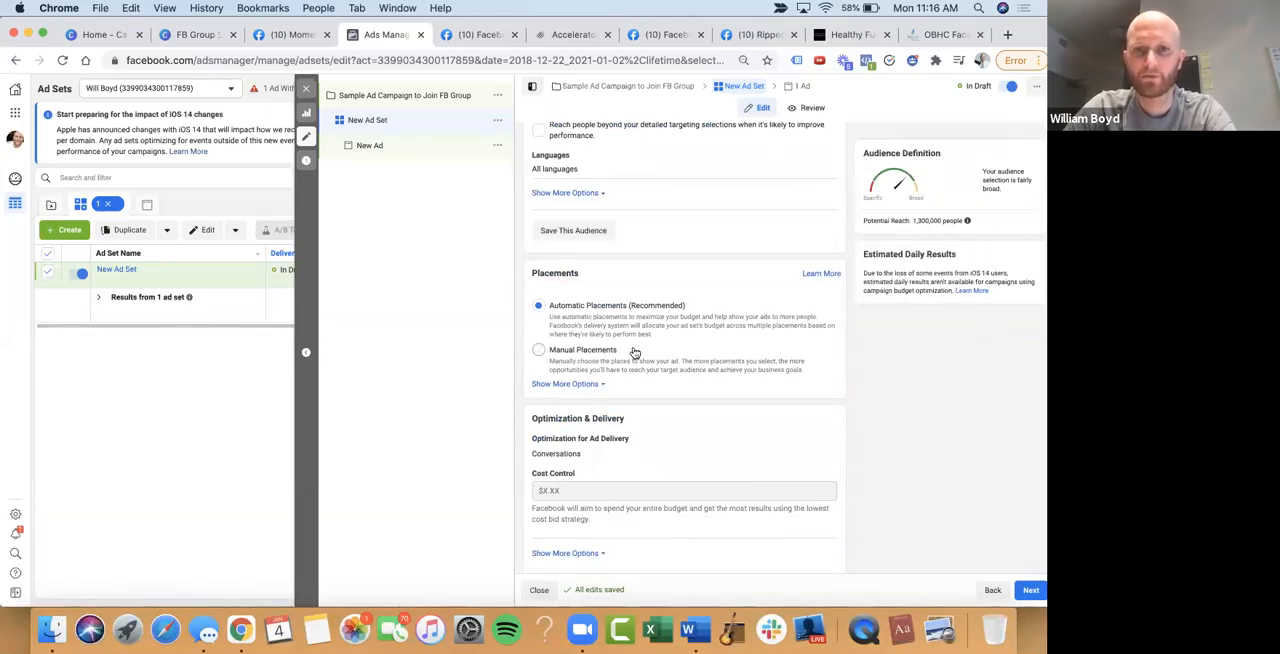
pyautogui.scroll(-3, 648, 323)
pyautogui.scroll(-2, 660, 360)
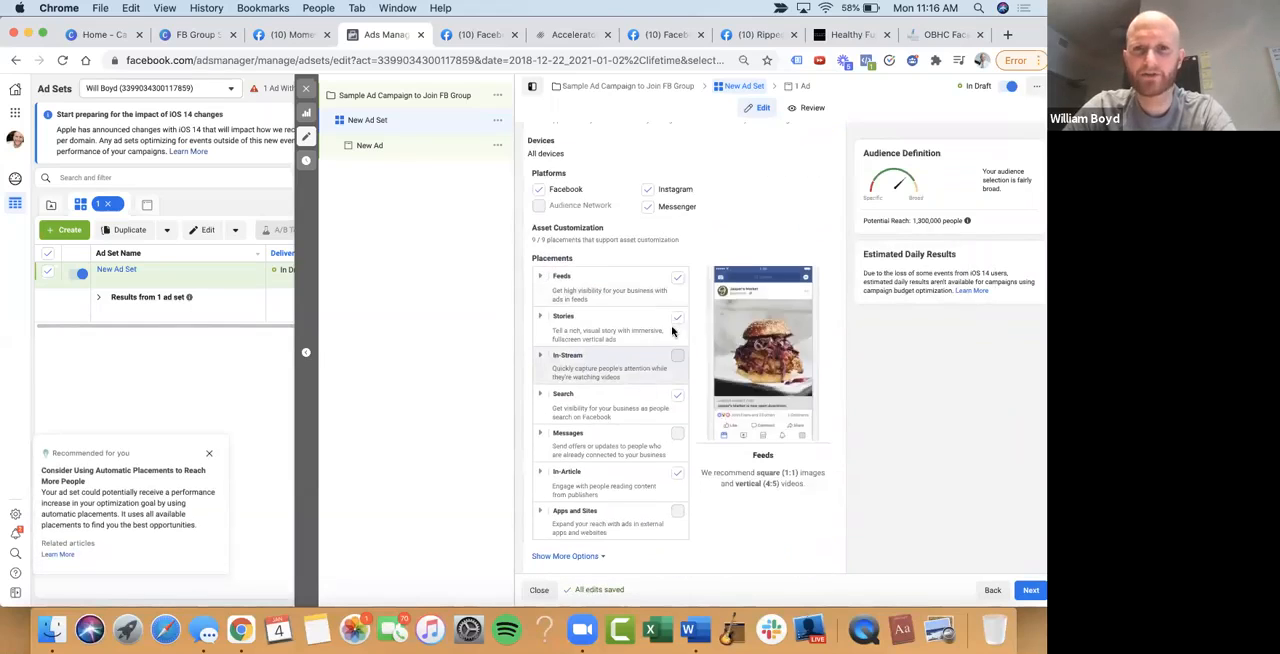
pyautogui.click(677, 326)
pyautogui.click(677, 403)
pyautogui.click(677, 481)
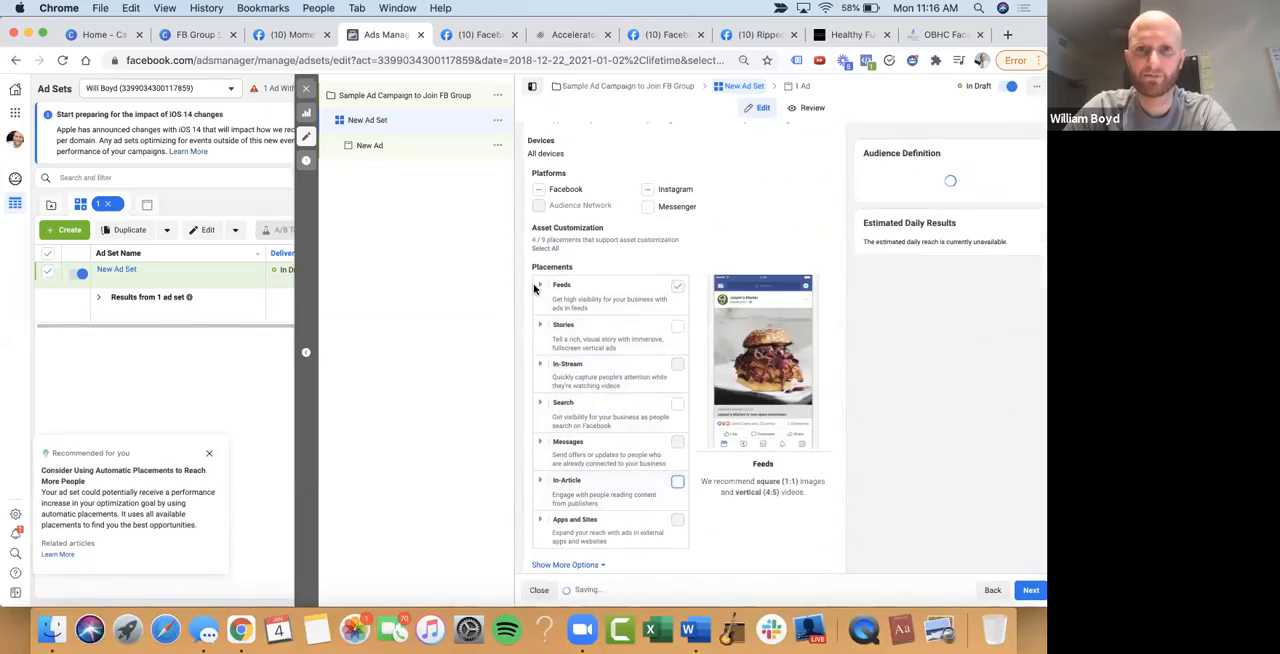
# Exclude Facebook Marketplace and Instagram Explore from the Feeds placements, keeping Facebook News Feed and Instagram Feed
pyautogui.click(541, 288)
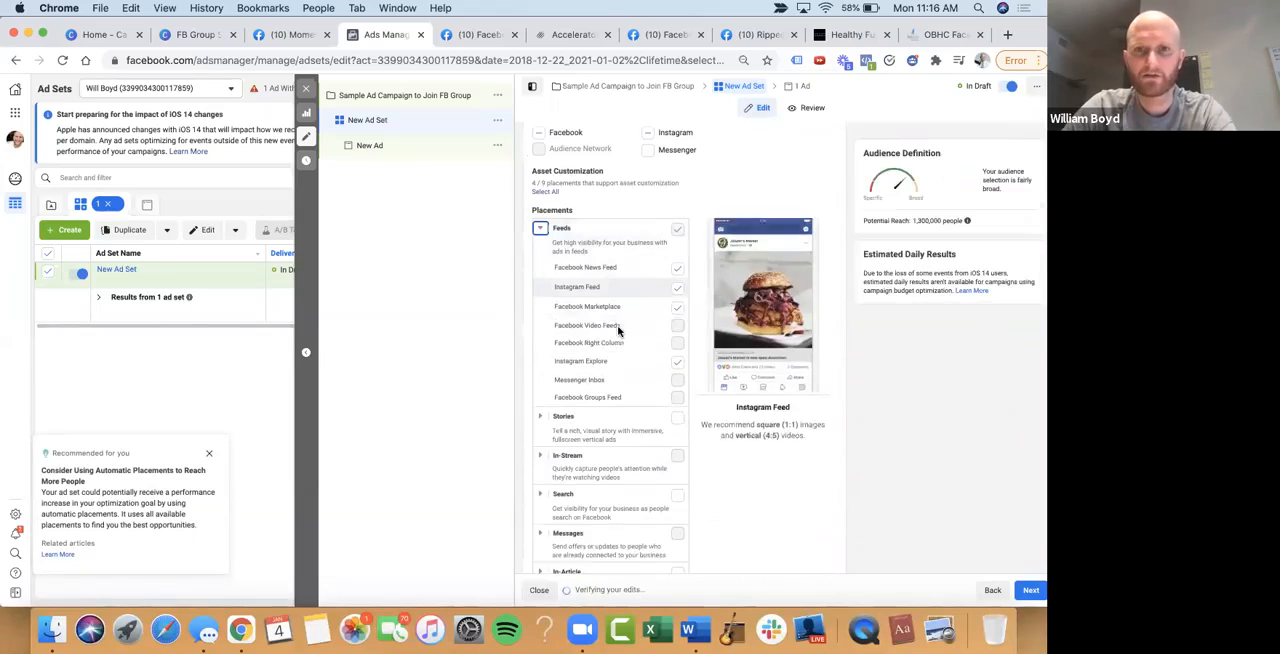
pyautogui.scroll(-1, 640, 310)
pyautogui.click(677, 355)
pyautogui.click(677, 262)
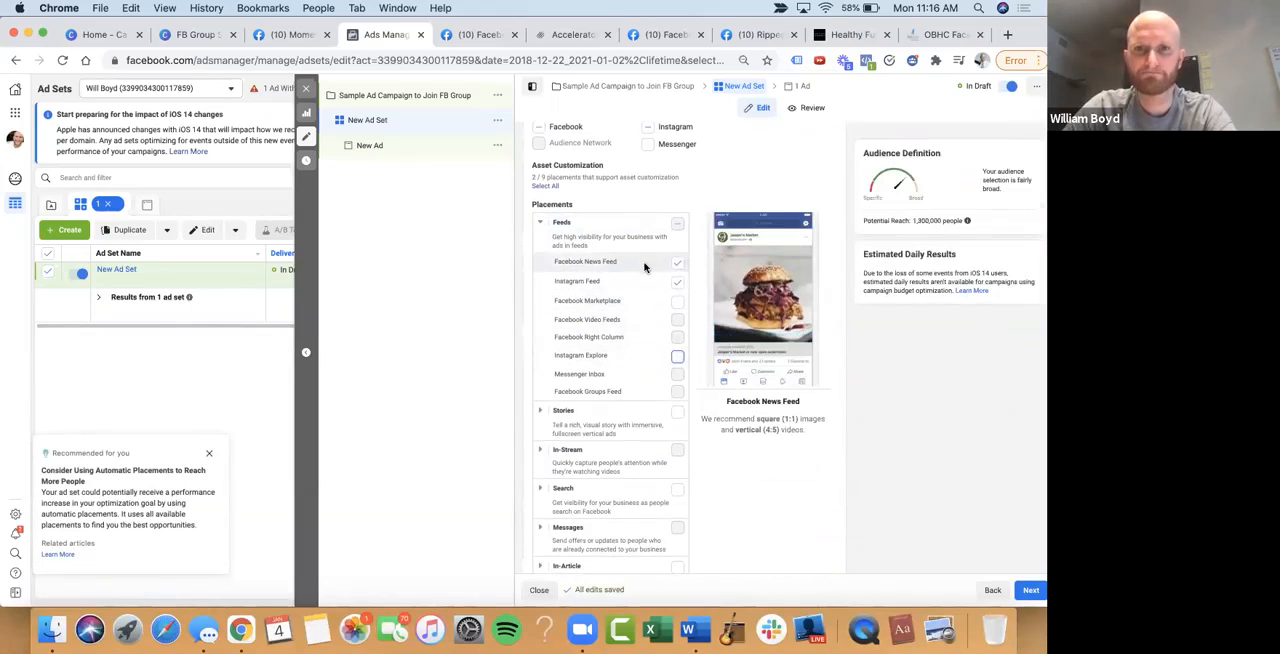
# Continue from the ad set to the new ad's settings and look over them
pyautogui.scroll(-5, 786, 477)
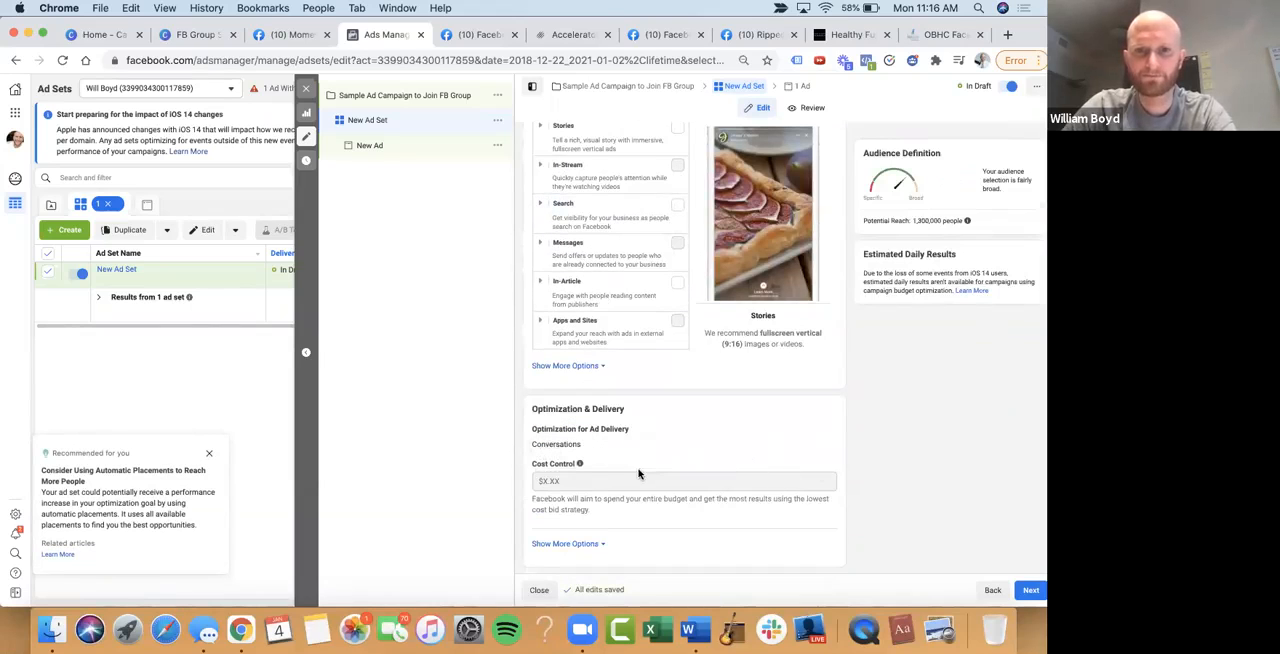
pyautogui.click(1030, 590)
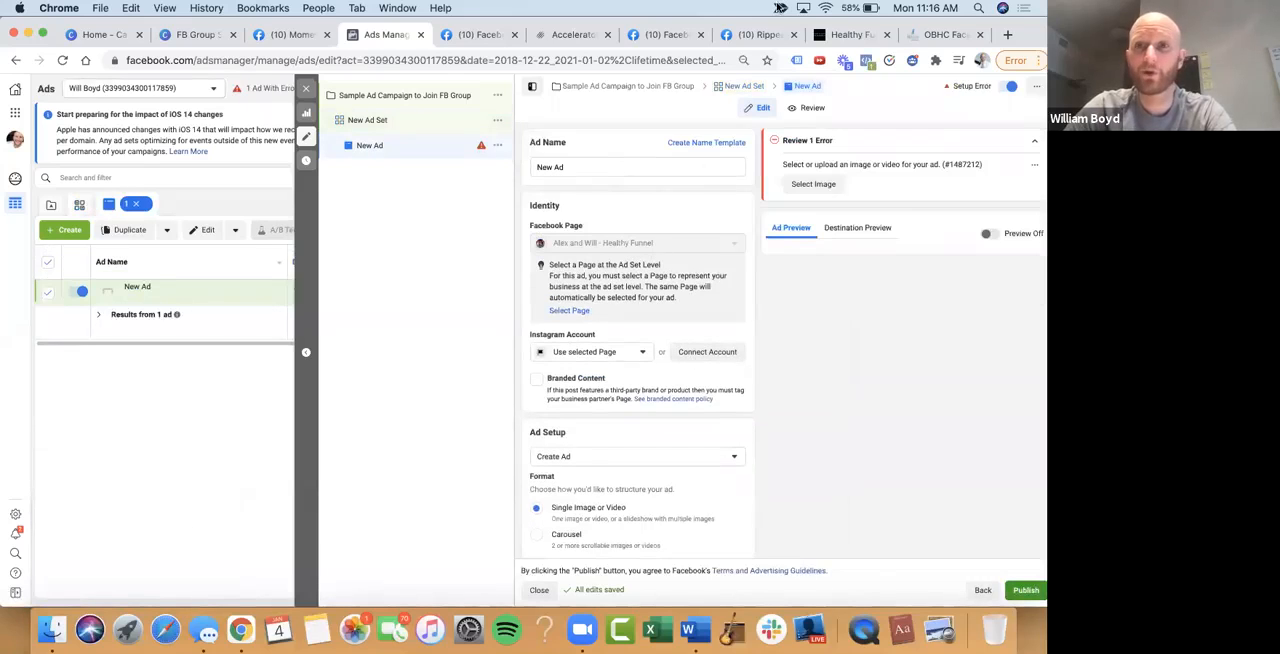
pyautogui.scroll(-3, 711, 227)
pyautogui.scroll(-1, 711, 227)
pyautogui.scroll(1, 711, 227)
pyautogui.scroll(-1, 711, 227)
pyautogui.scroll(2, 711, 227)
pyautogui.scroll(1, 711, 227)
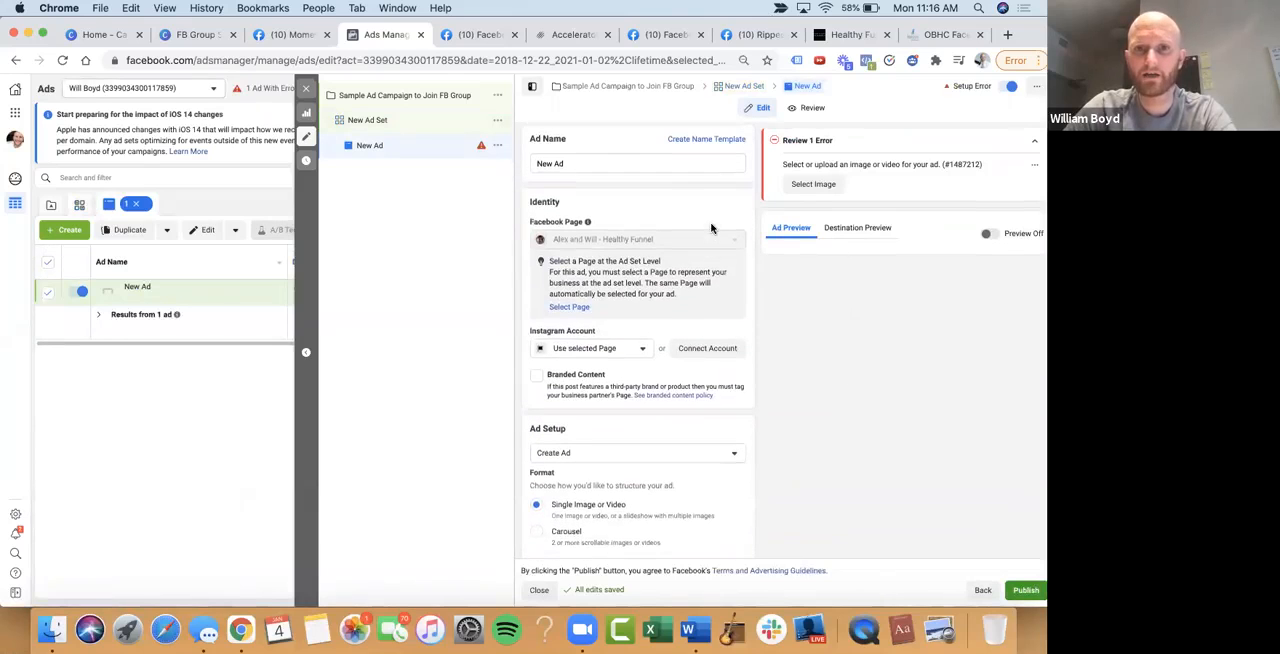
# Check the ad's Instagram account options, close the list and view the ad setup section
pyautogui.click(622, 352)
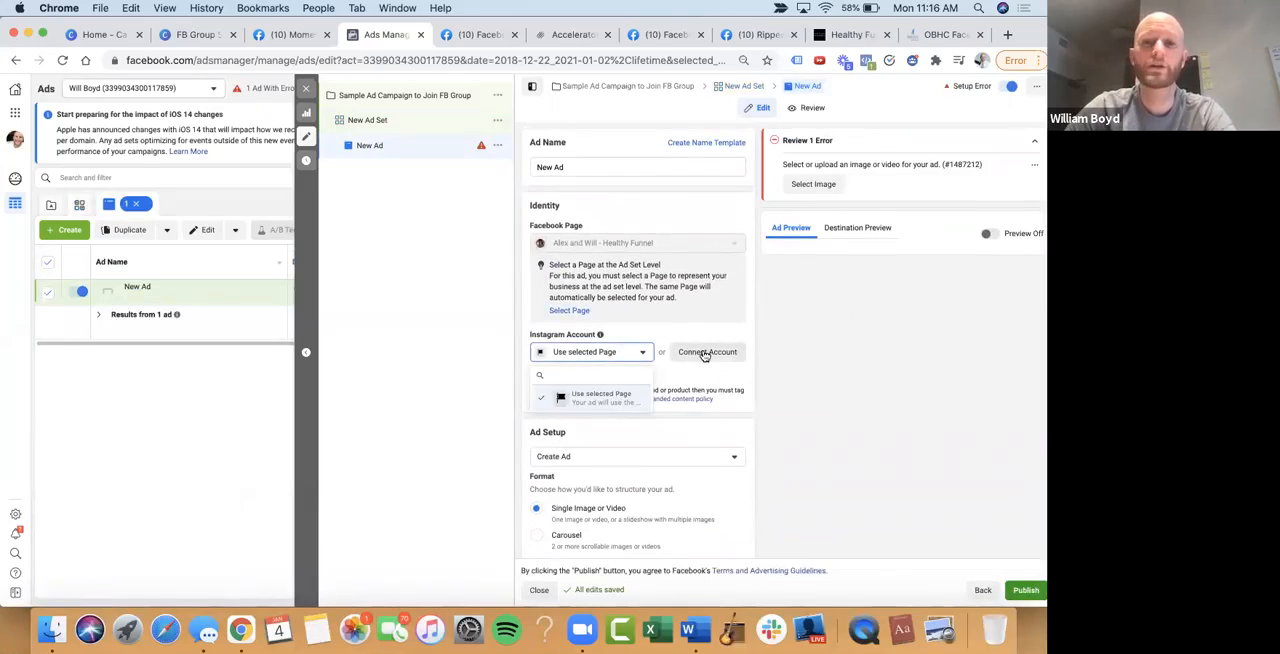
pyautogui.click(483, 323)
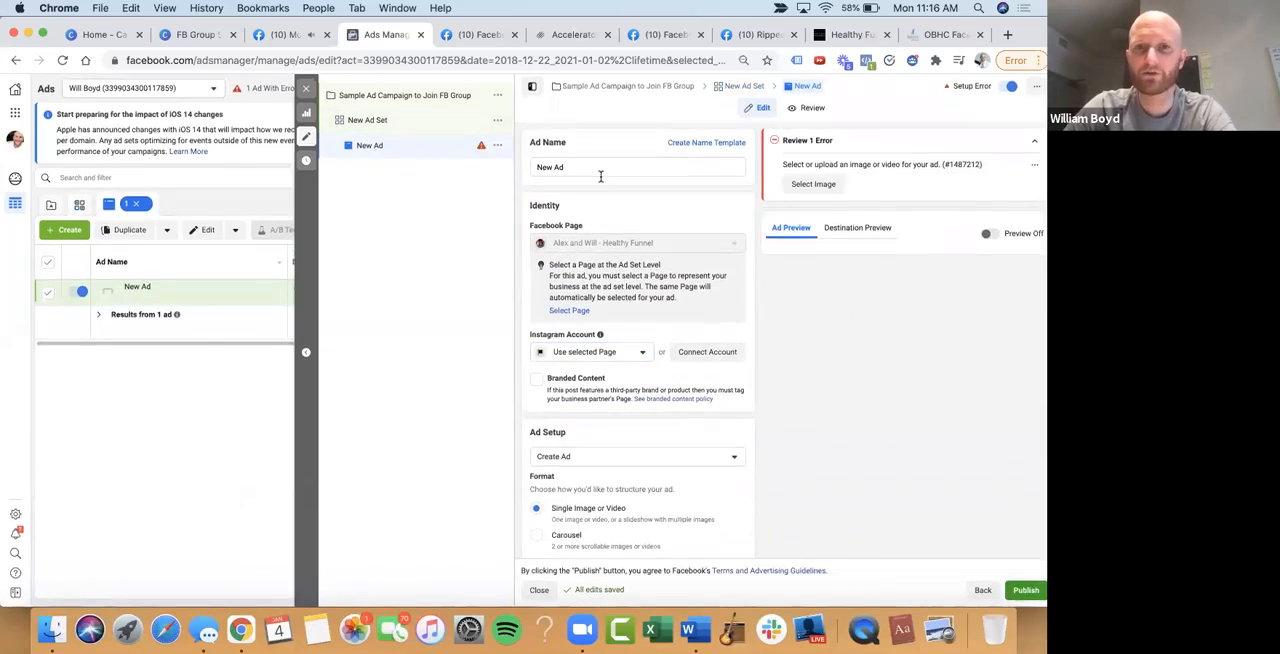
pyautogui.scroll(-2, 580, 290)
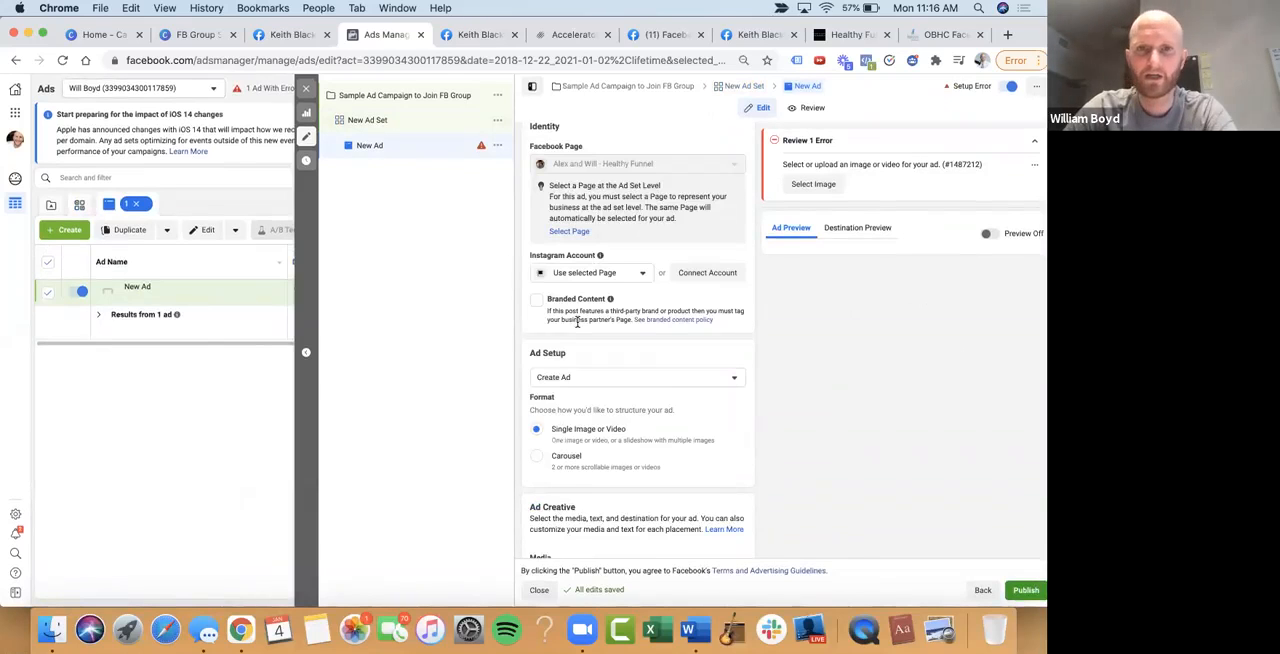
# Go to the ad's Ad Creative section and start adding an image as its media
pyautogui.scroll(-1, 577, 325)
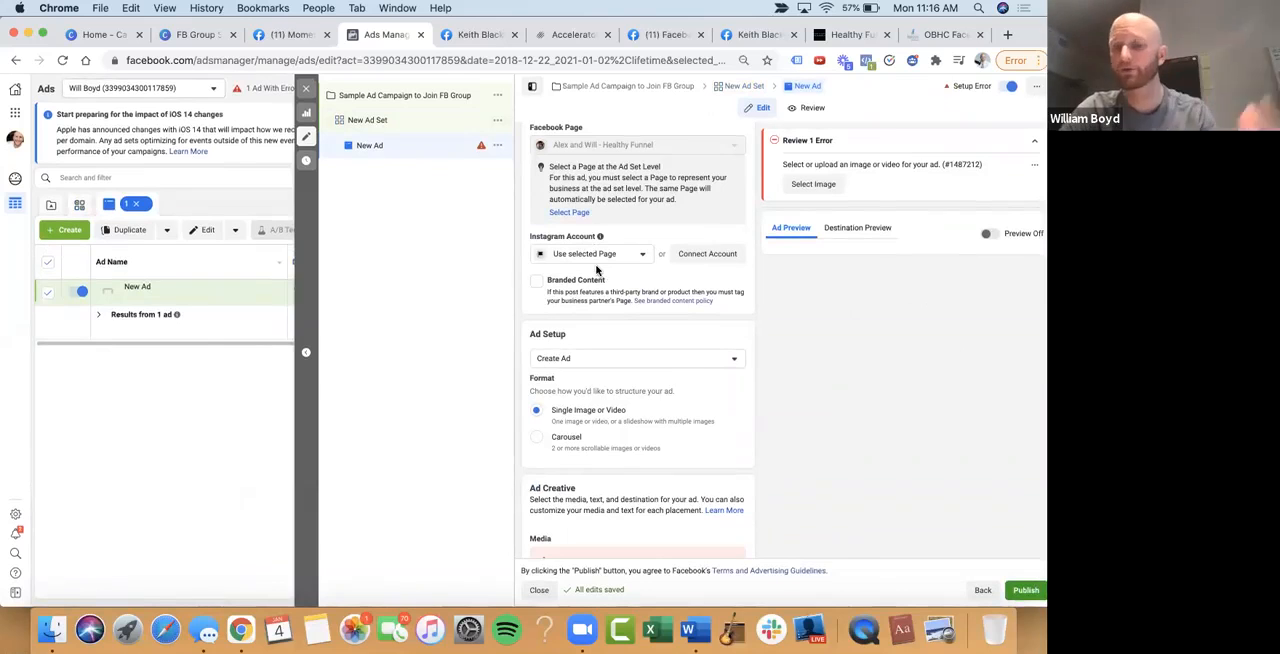
pyautogui.scroll(-2, 596, 267)
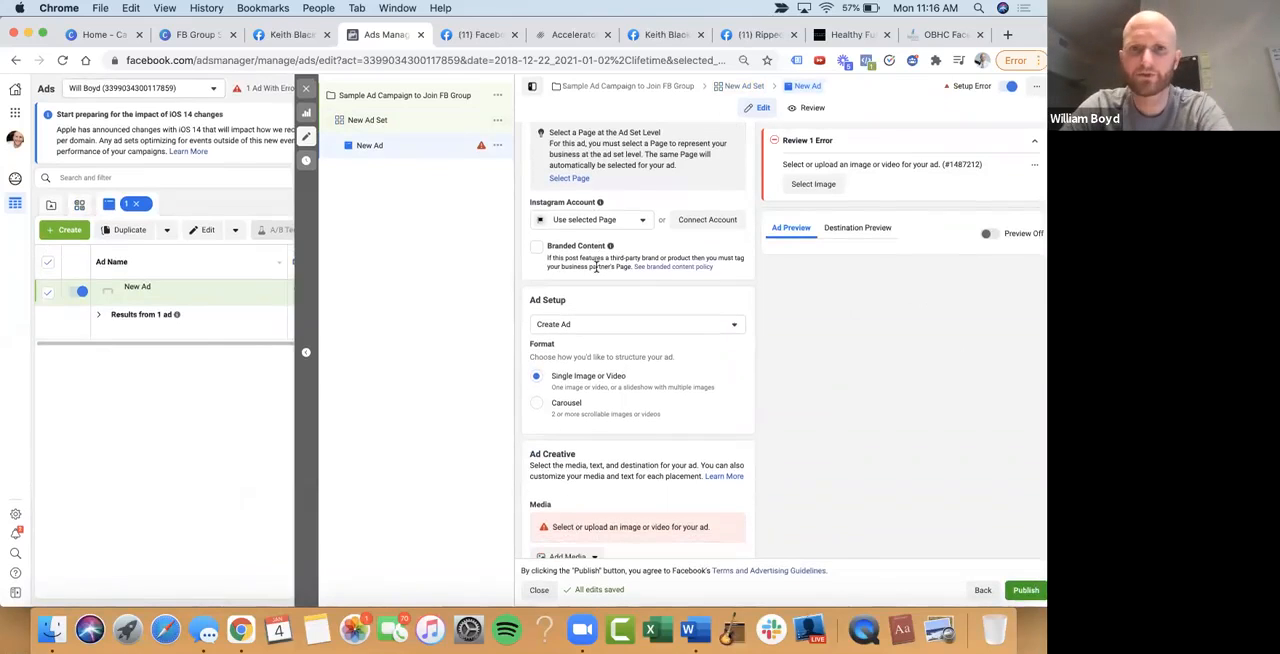
pyautogui.scroll(-3, 597, 318)
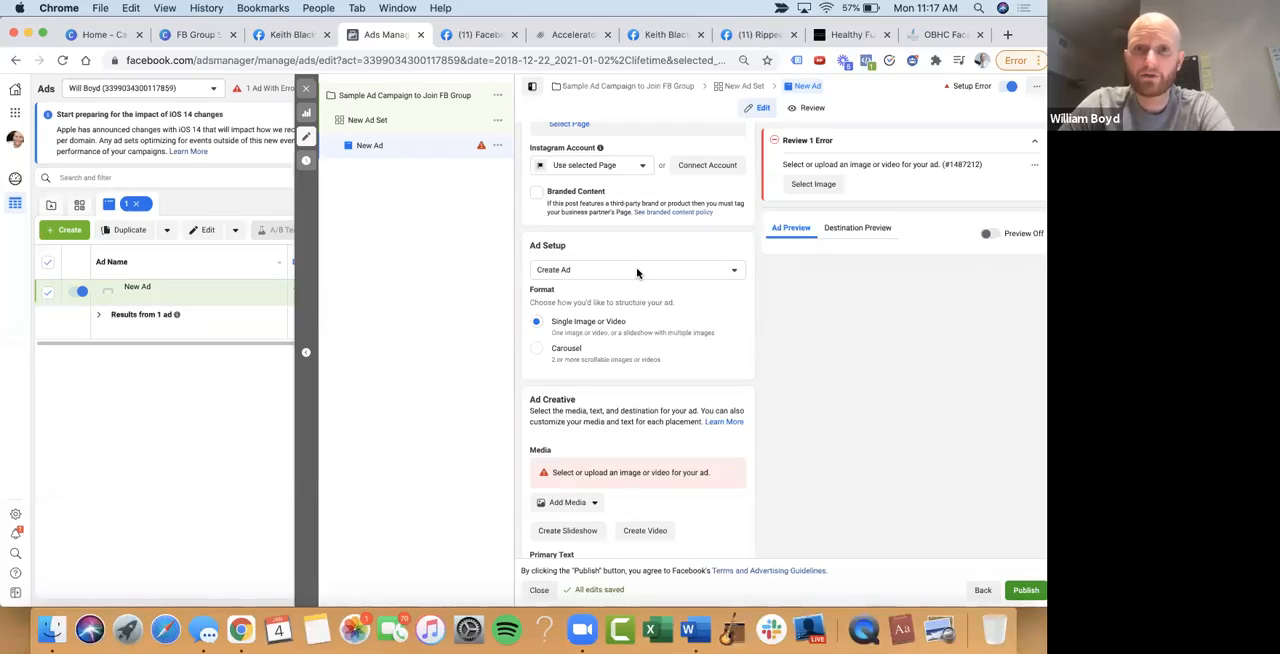
pyautogui.scroll(-8, 629, 300)
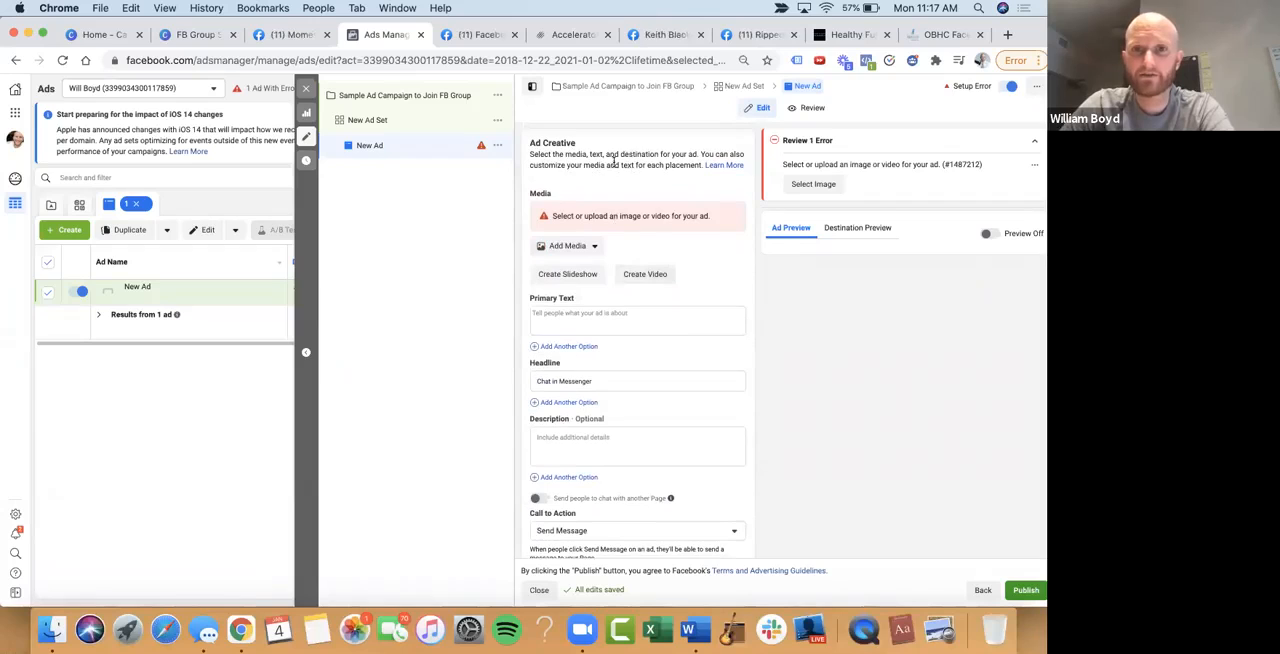
pyautogui.scroll(-1, 652, 162)
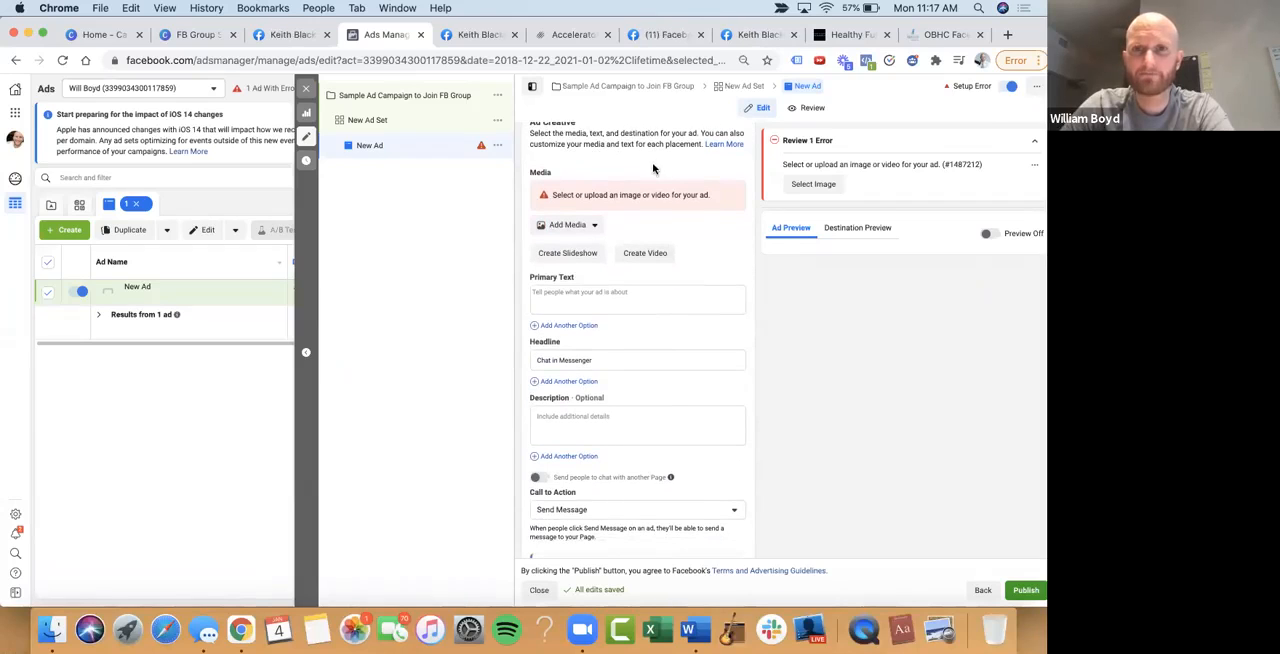
pyautogui.click(588, 225)
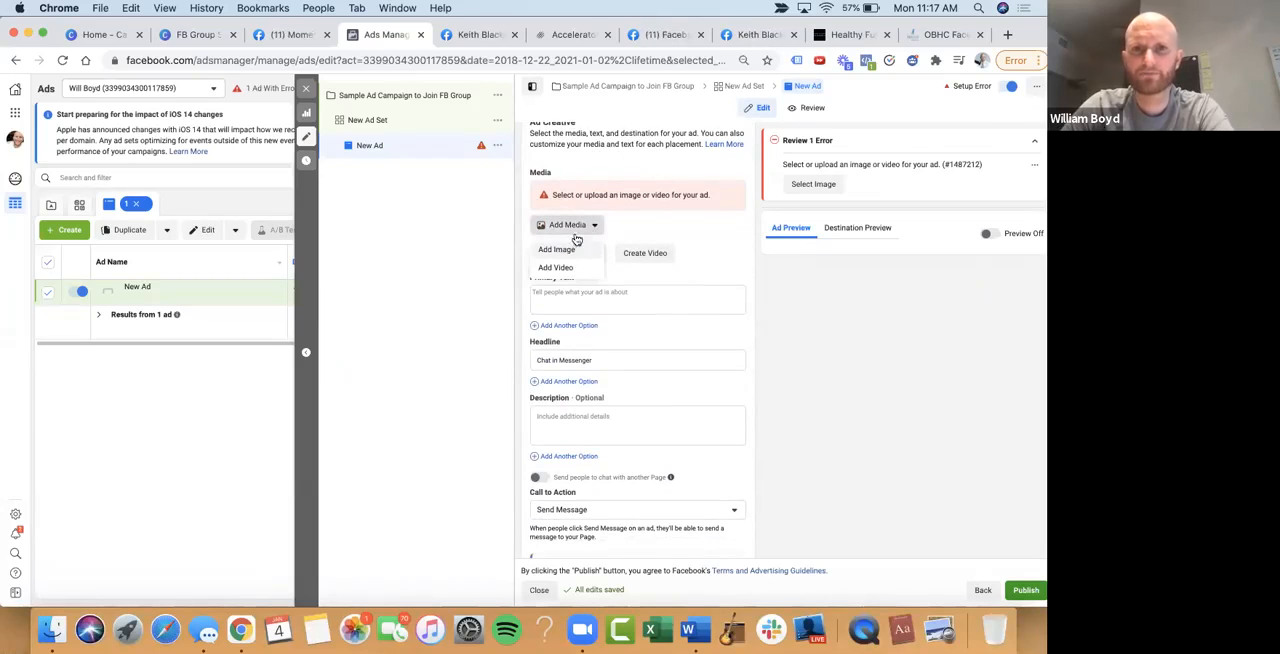
pyautogui.click(559, 256)
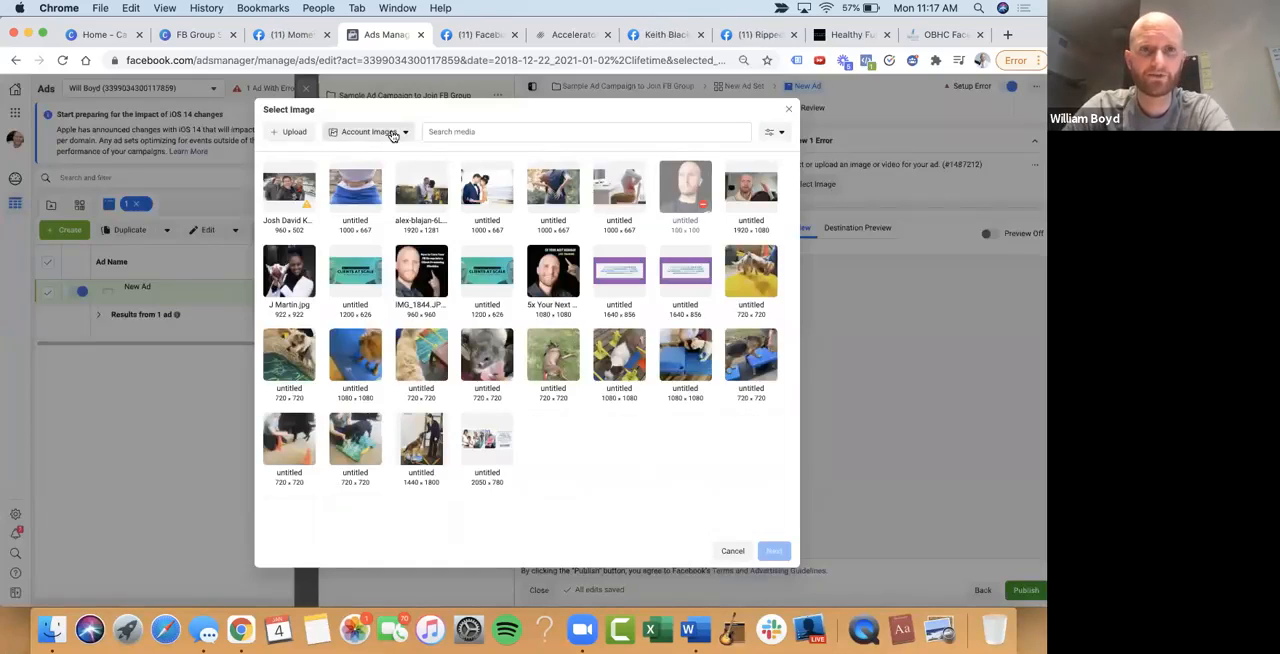
# Switch the image source to Stock Photos and search it for "coach"
pyautogui.click(393, 136)
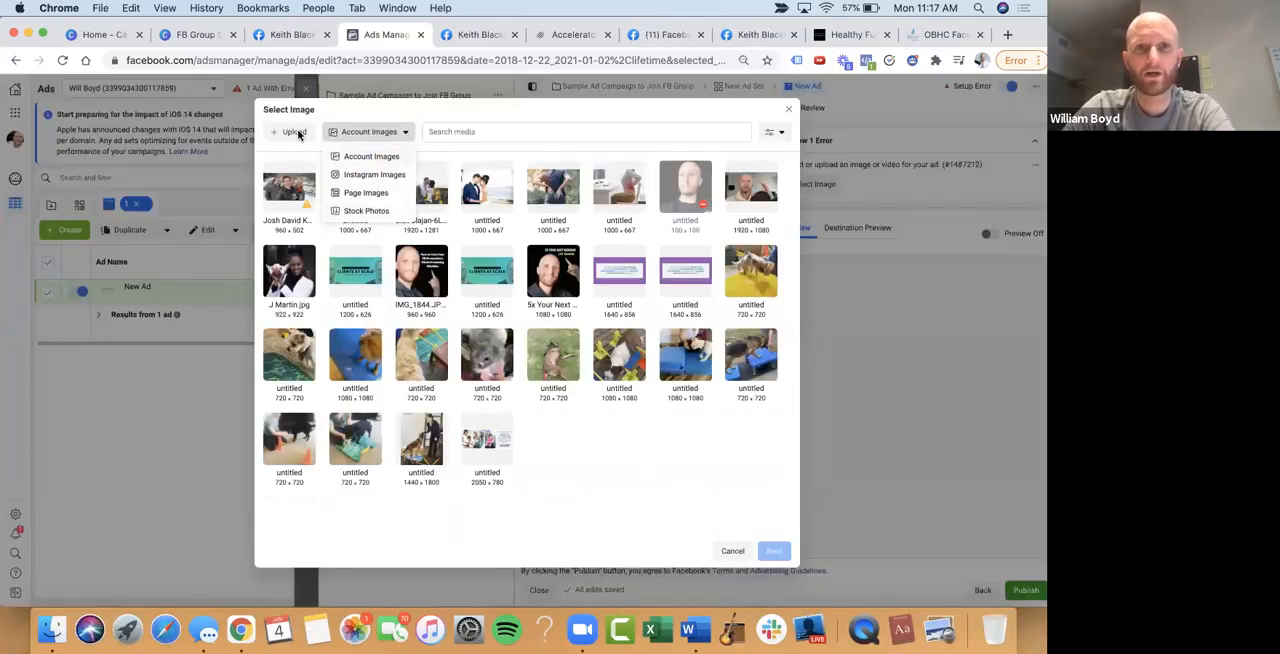
pyautogui.click(360, 210)
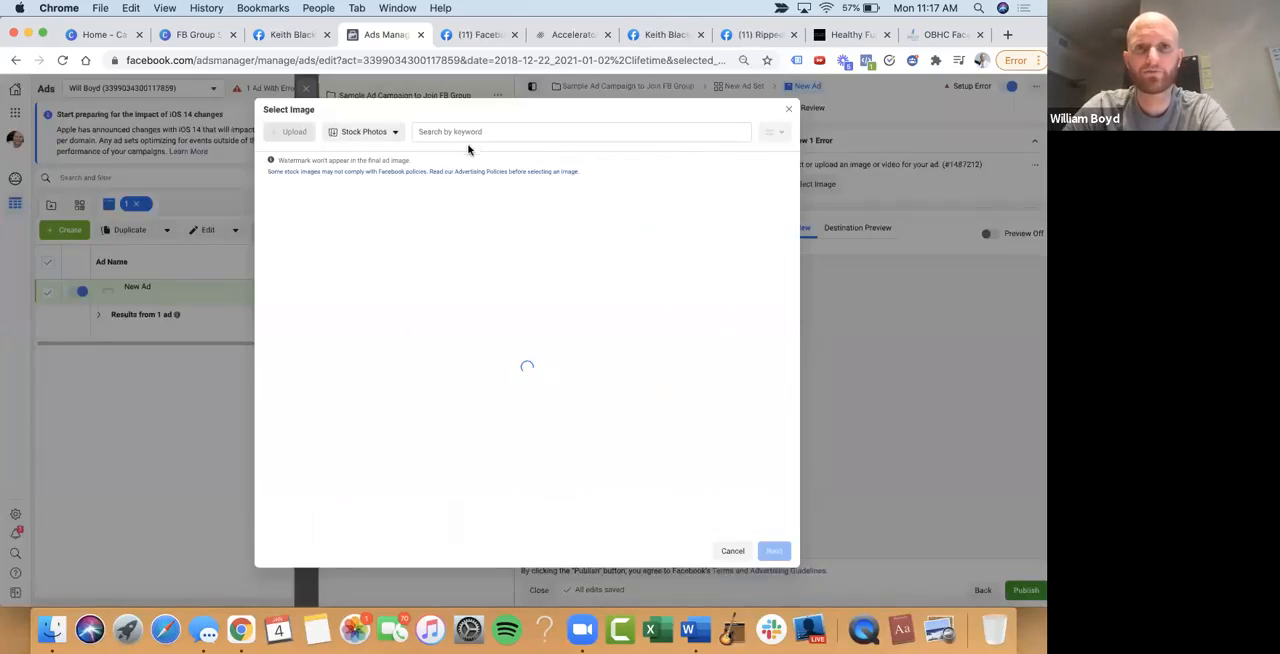
pyautogui.click(488, 131)
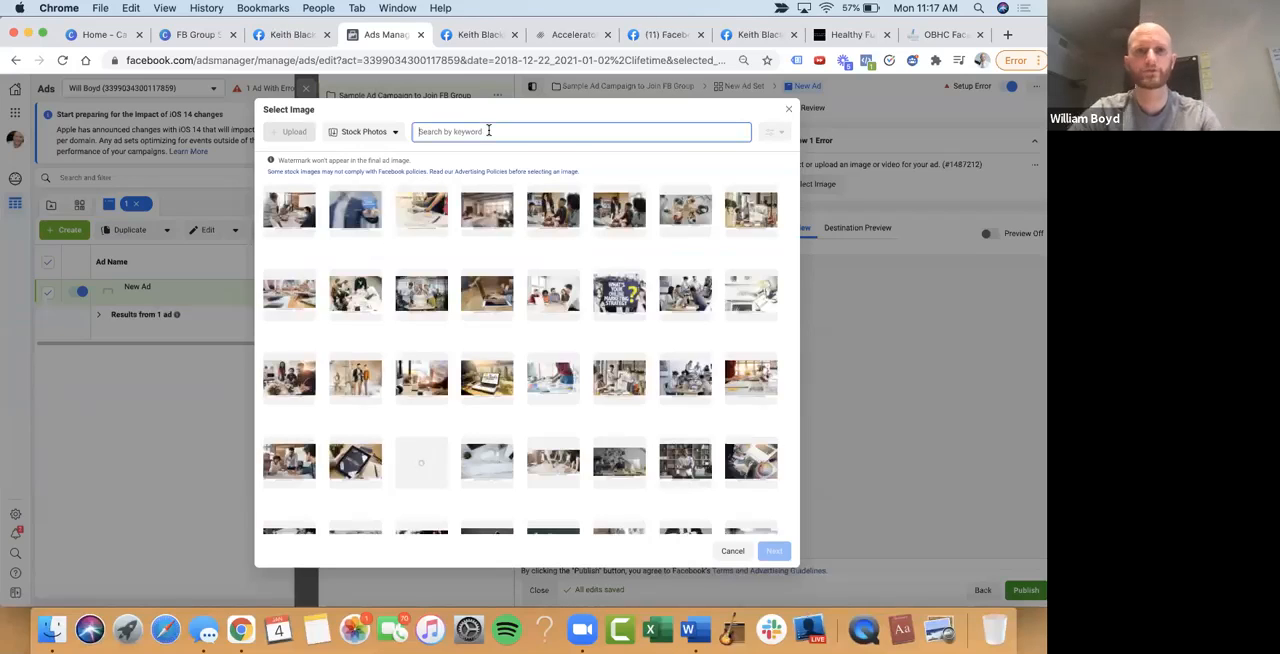
pyautogui.write('coach')
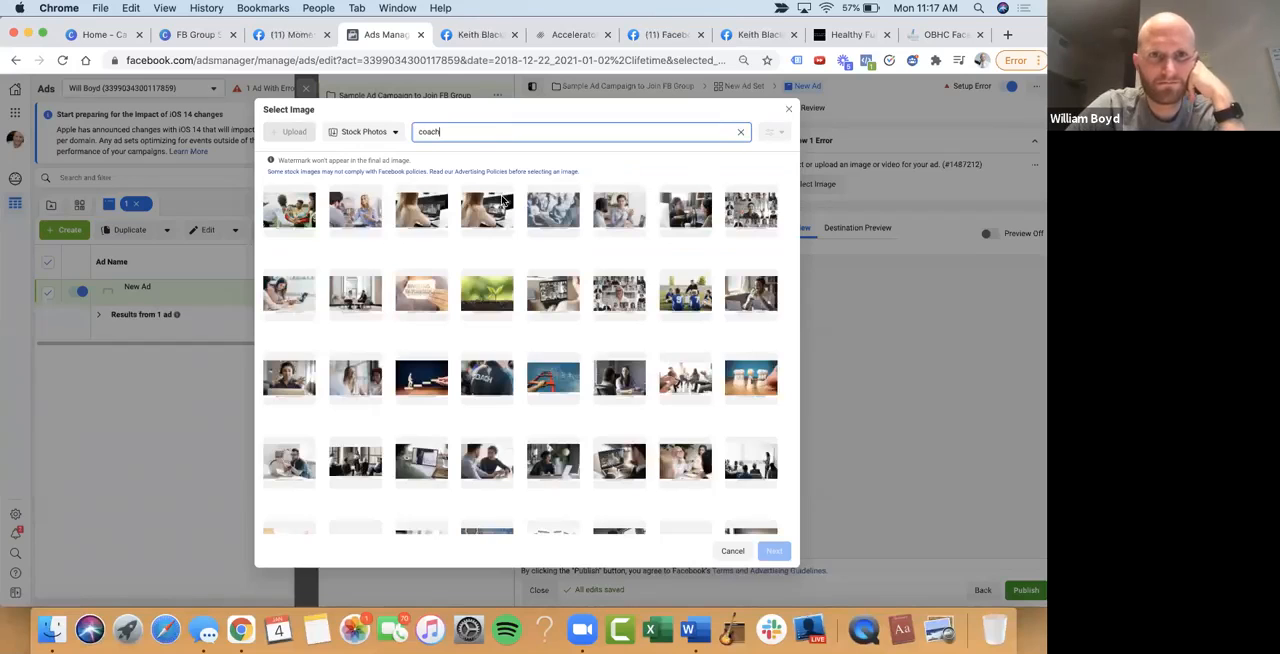
# Browse the stock photos and add the dark picture with the "COACHING" speech bubble to the ad
pyautogui.scroll(-1, 508, 243)
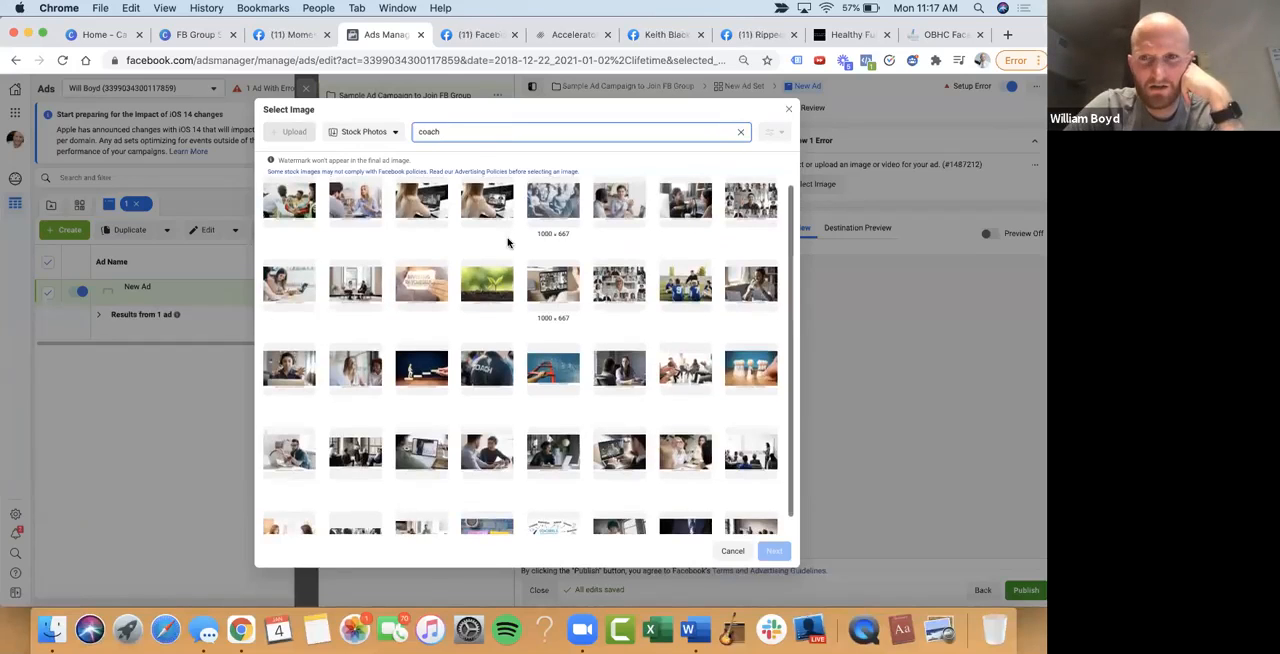
pyautogui.scroll(-2, 508, 243)
pyautogui.scroll(-1, 508, 243)
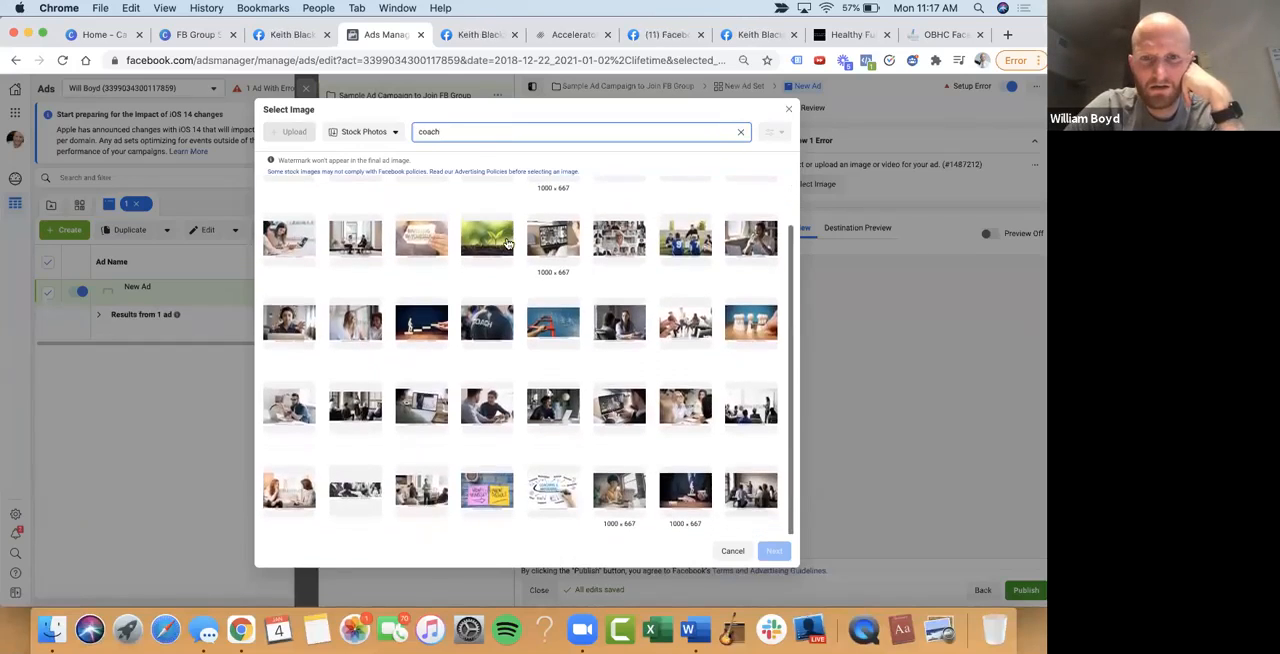
pyautogui.scroll(-5, 516, 321)
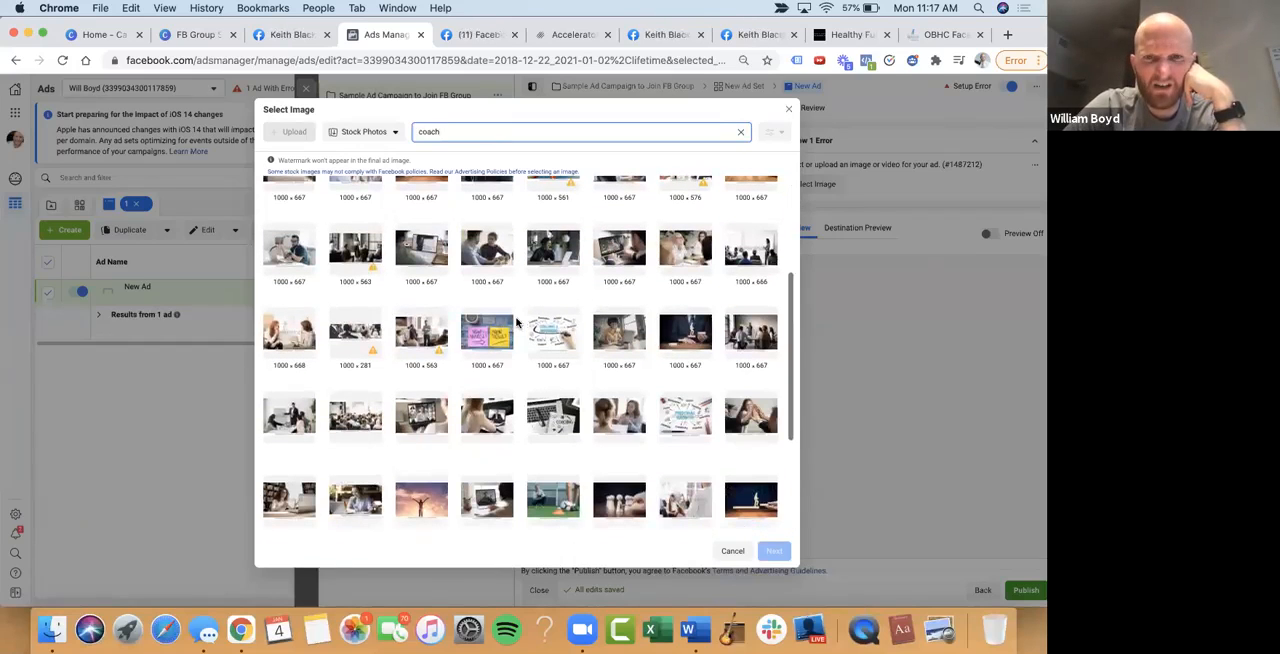
pyautogui.scroll(-2, 516, 321)
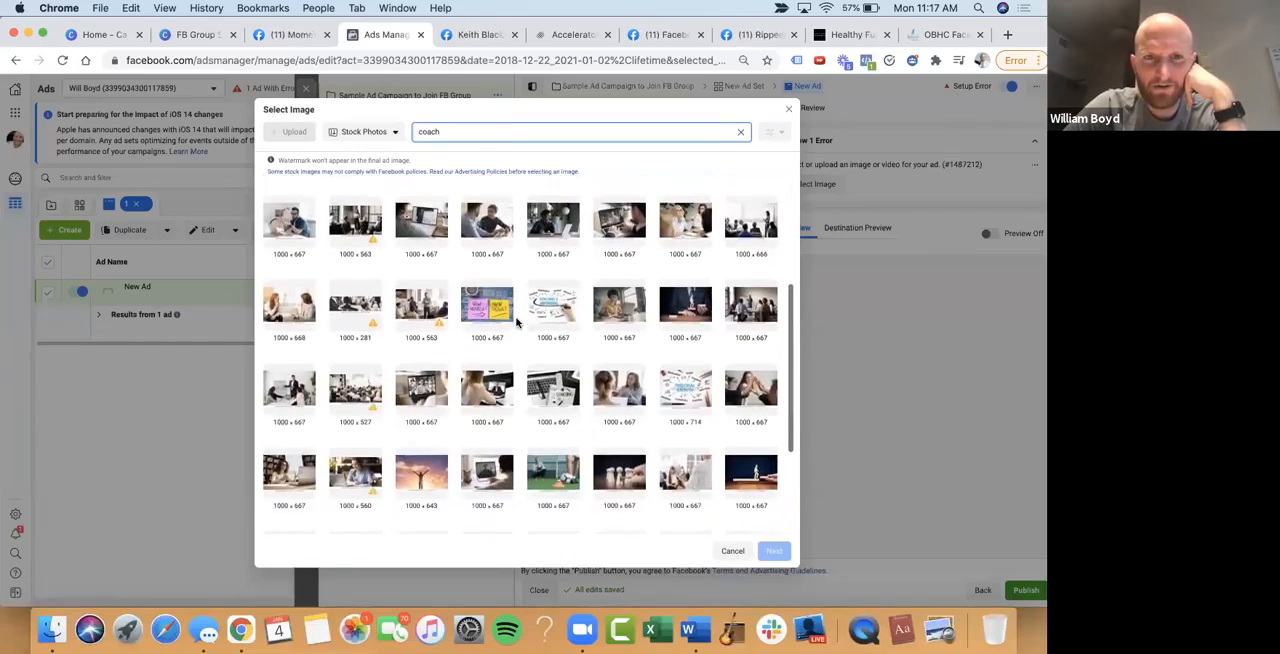
pyautogui.scroll(-7, 516, 321)
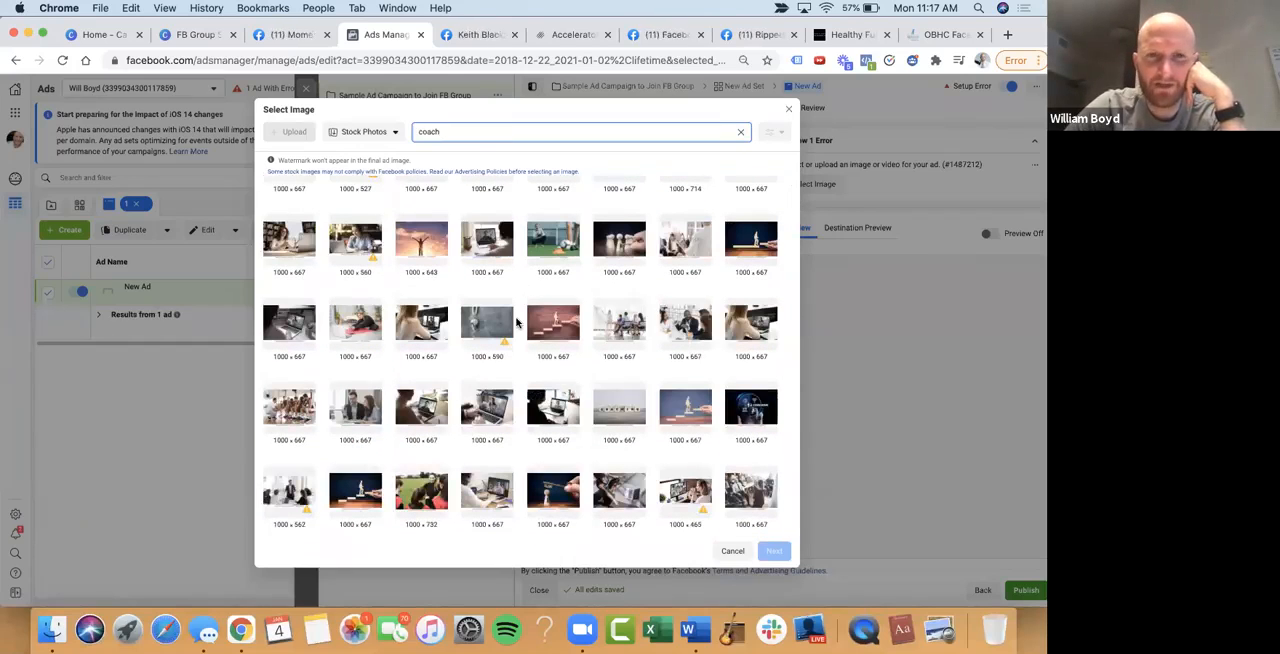
pyautogui.scroll(-5, 516, 321)
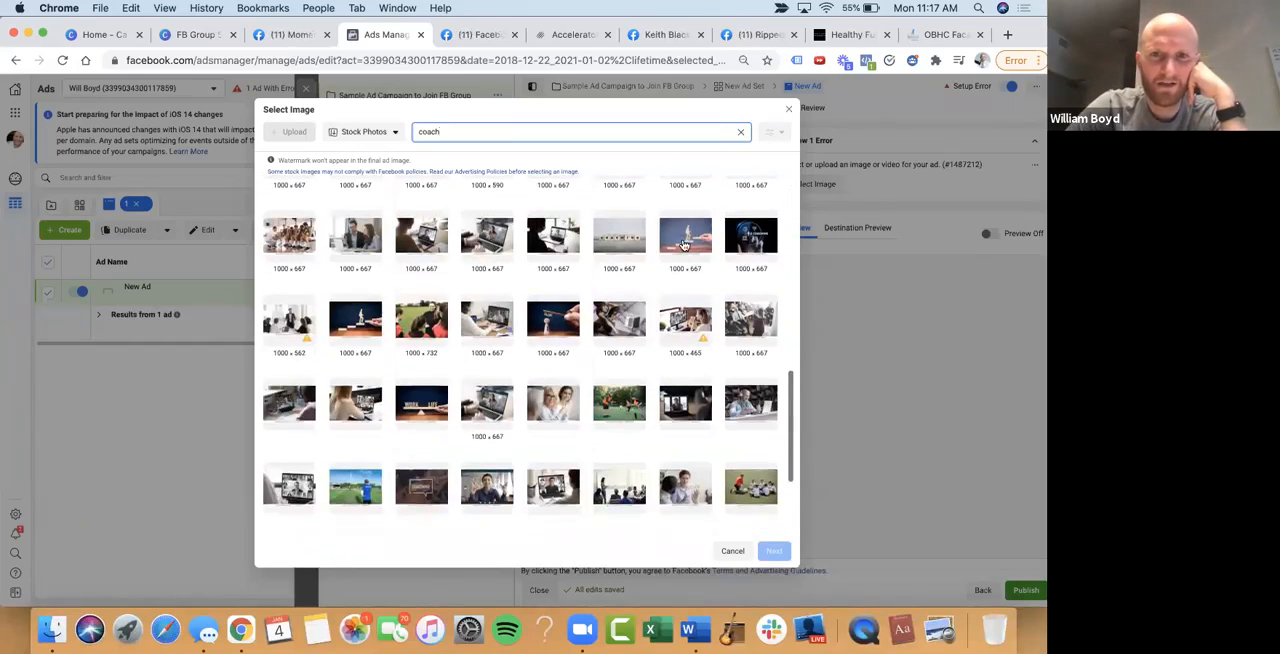
pyautogui.scroll(-2, 682, 250)
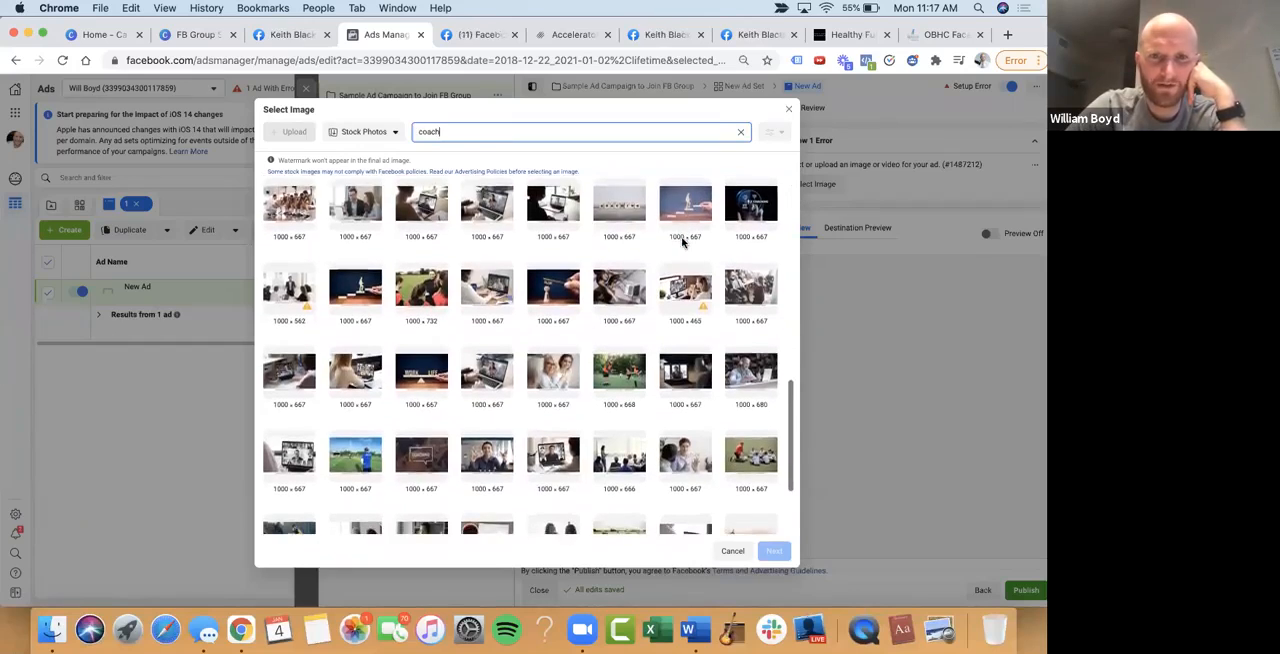
pyautogui.scroll(-3, 682, 242)
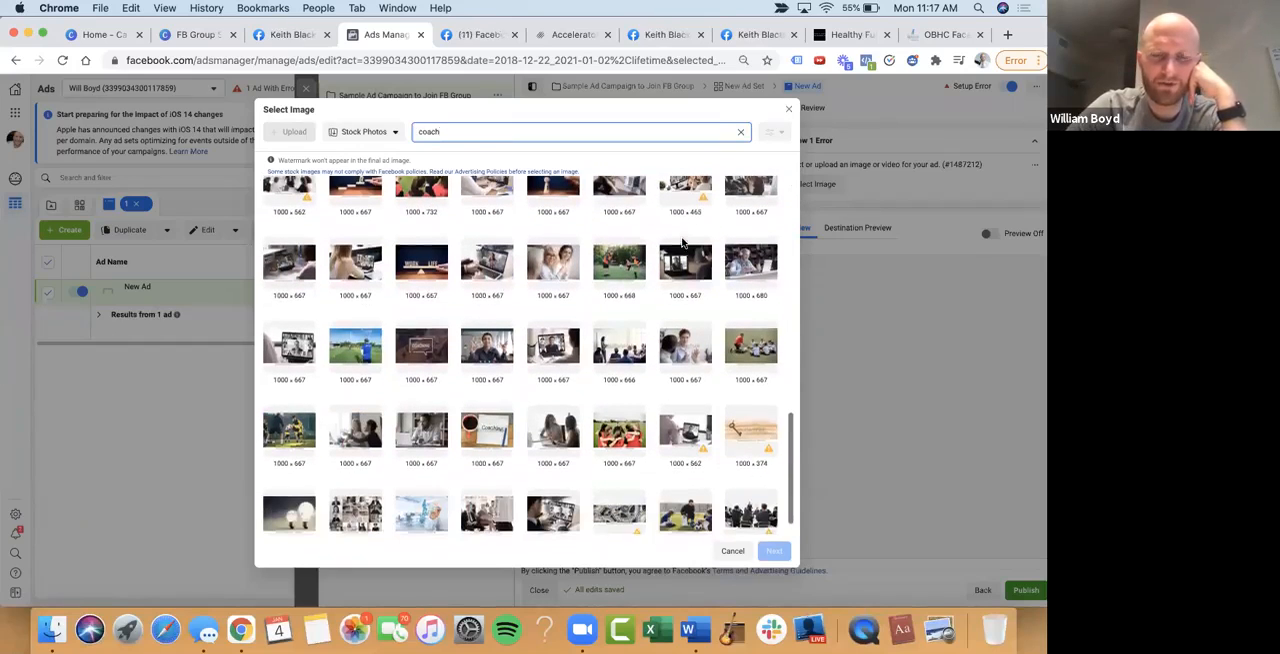
pyautogui.click(422, 347)
pyautogui.click(772, 552)
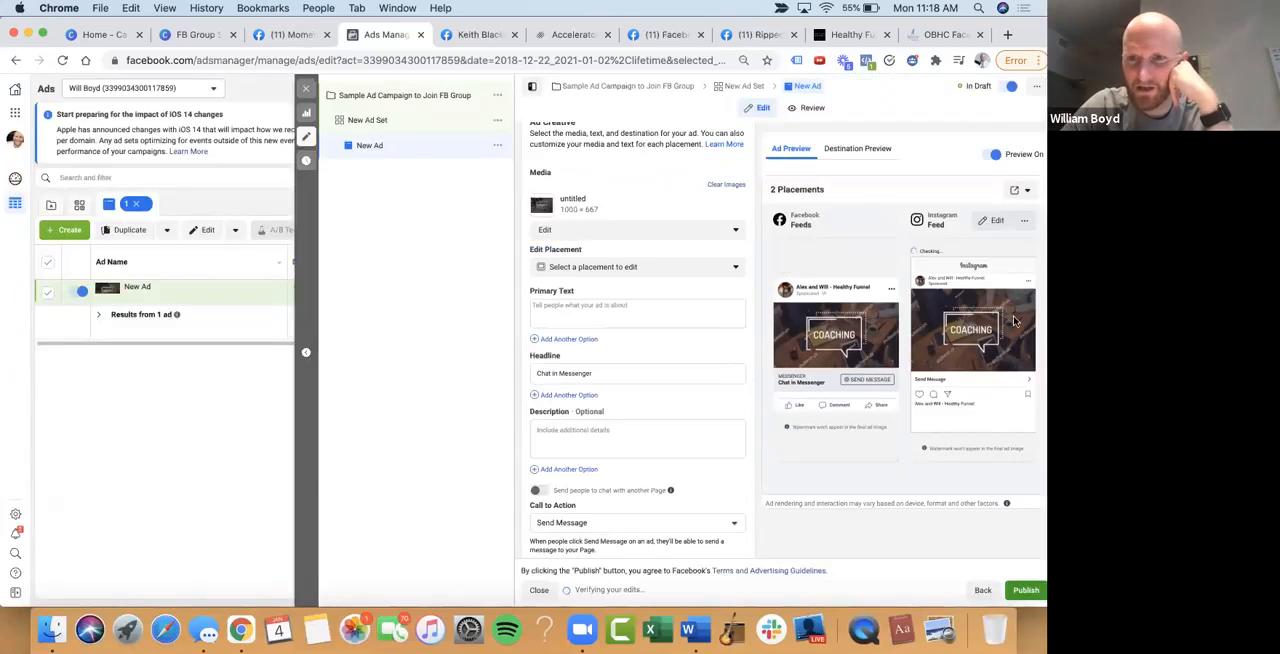
# Check which placements can be edited for the ad's media, then close the list without choosing one
pyautogui.scroll(2, 703, 283)
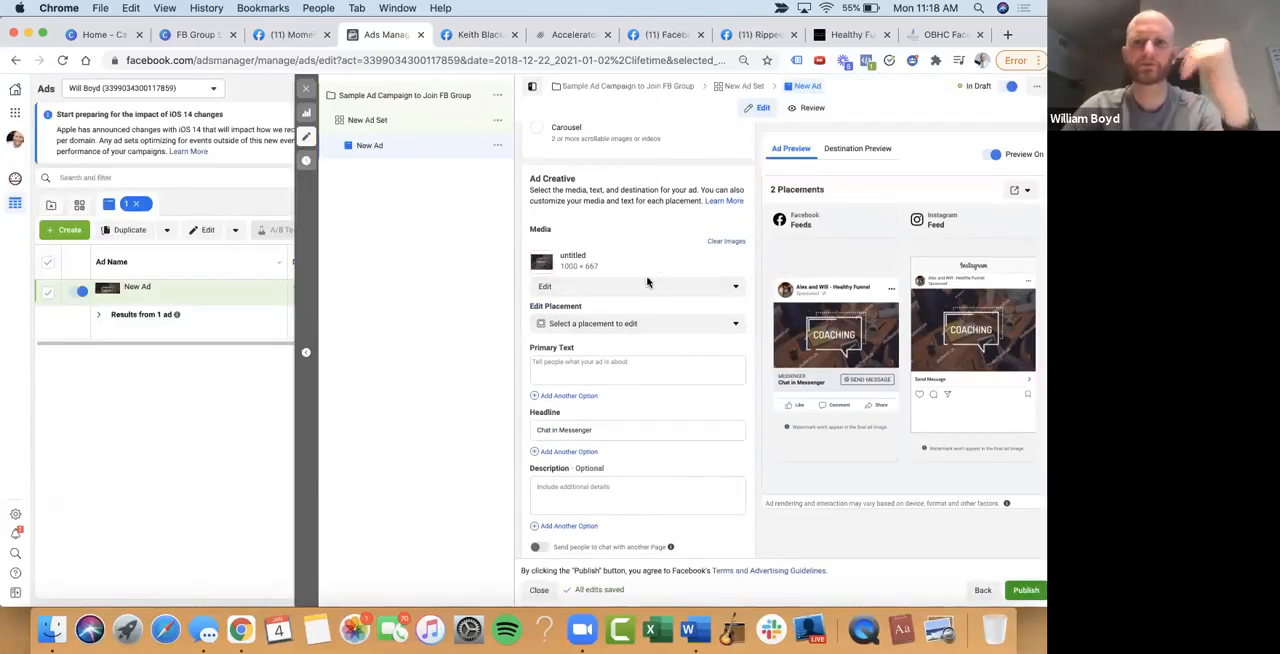
pyautogui.scroll(-1, 619, 320)
pyautogui.scroll(-1, 619, 320)
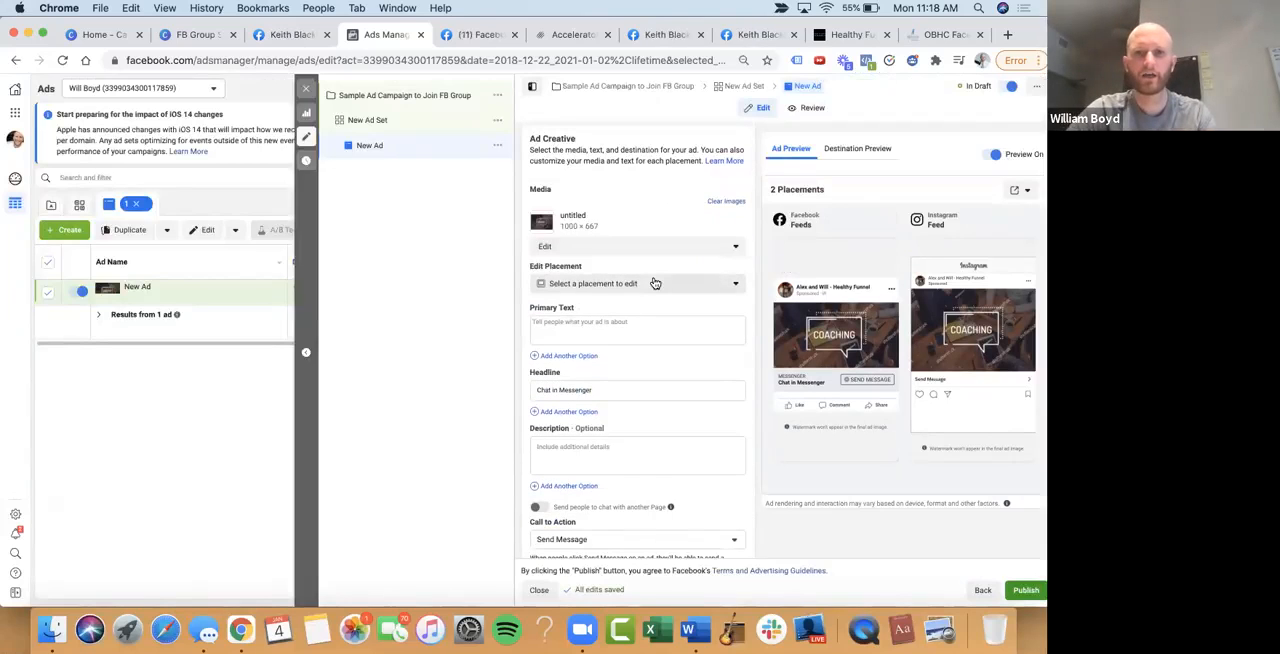
pyautogui.click(655, 283)
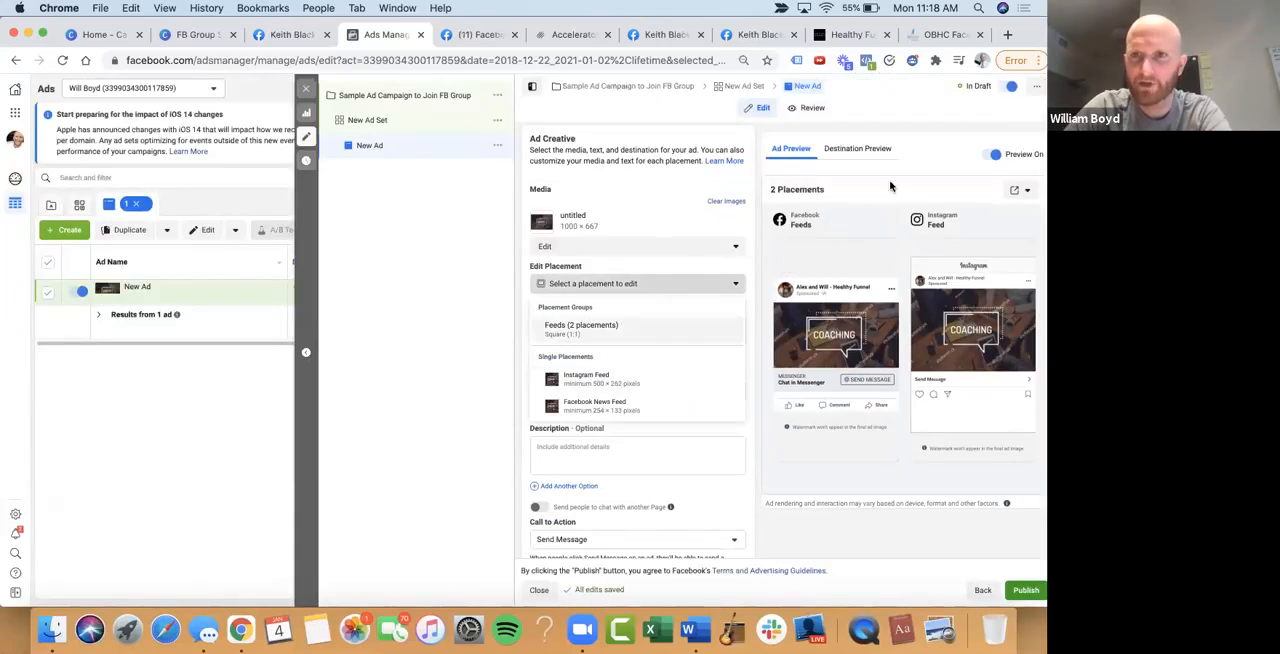
pyautogui.click(868, 254)
pyautogui.moveTo(958, 308)
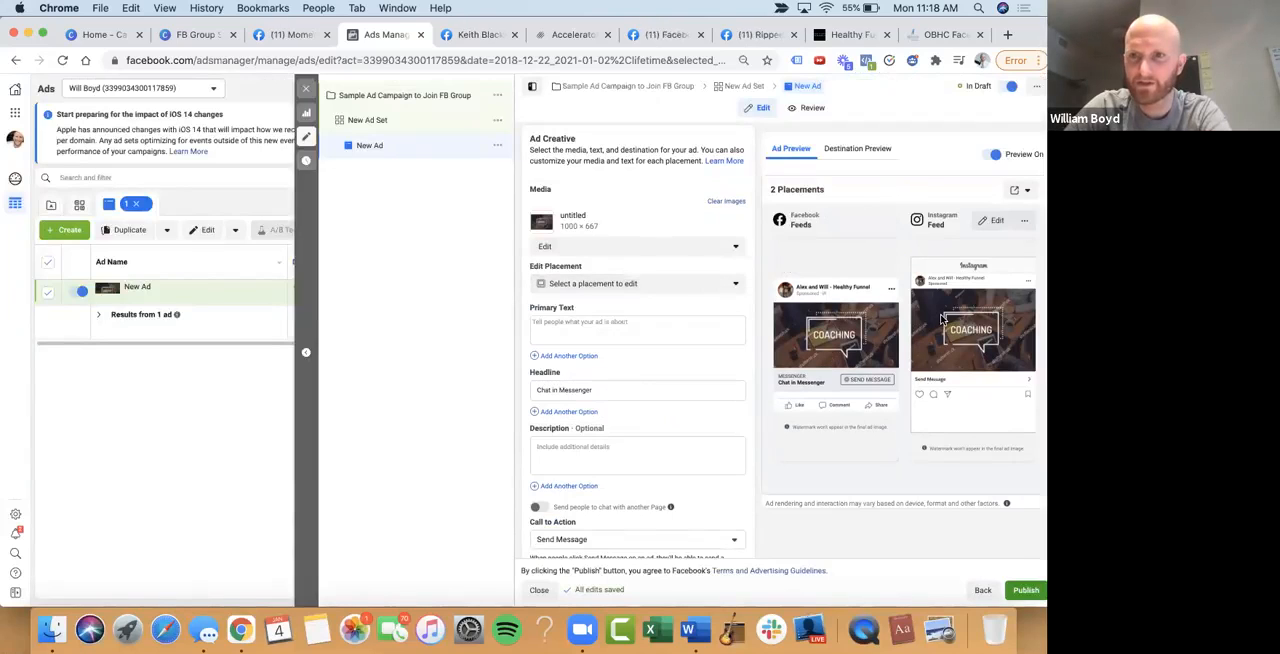
# Begin the ad's primary text with "Online Coaches and Consultants -"
pyautogui.scroll(-2, 648, 290)
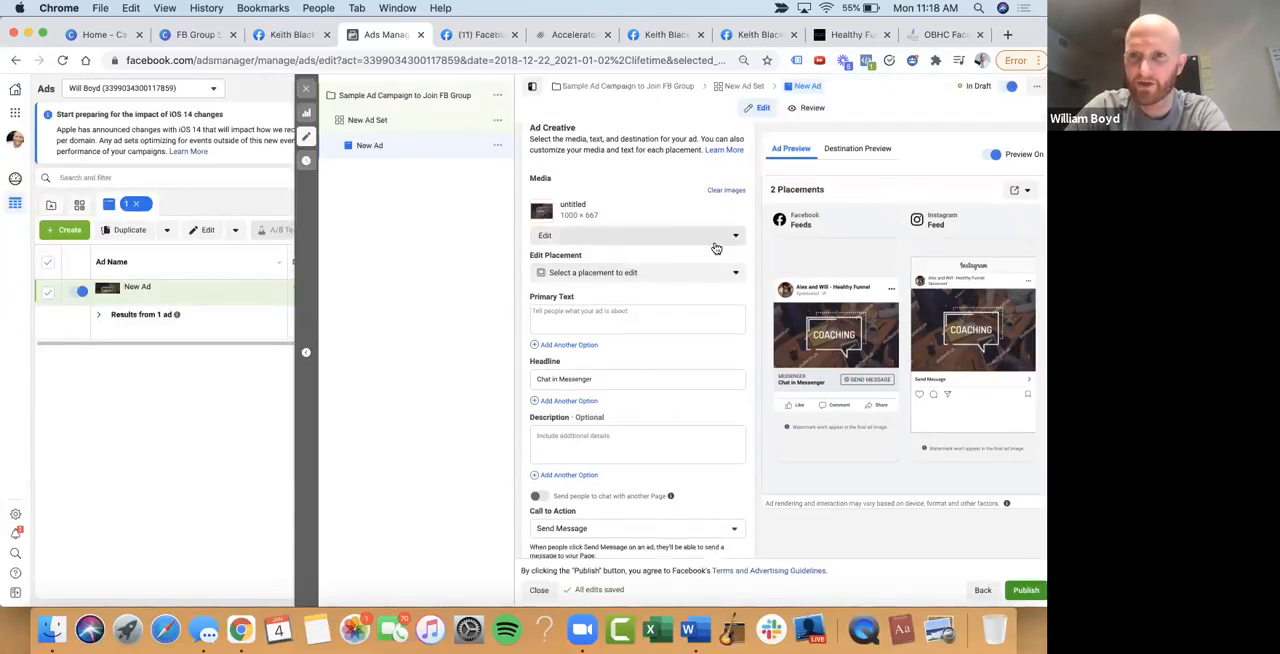
pyautogui.click(650, 286)
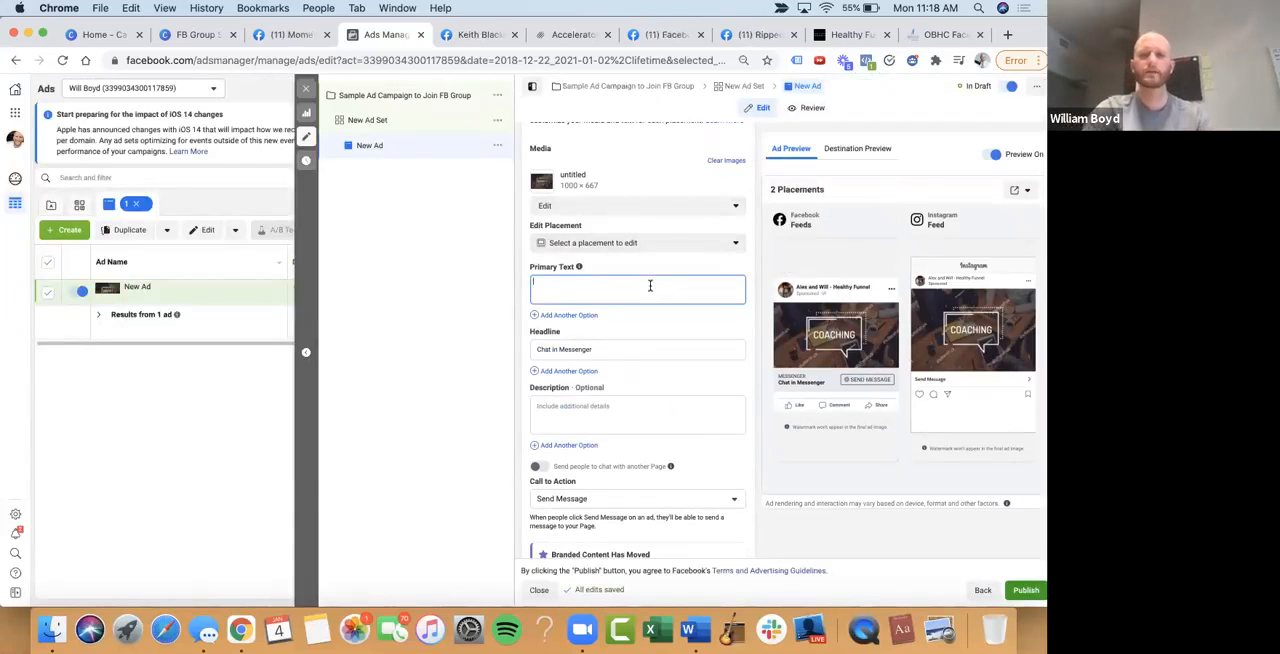
pyautogui.write('O')
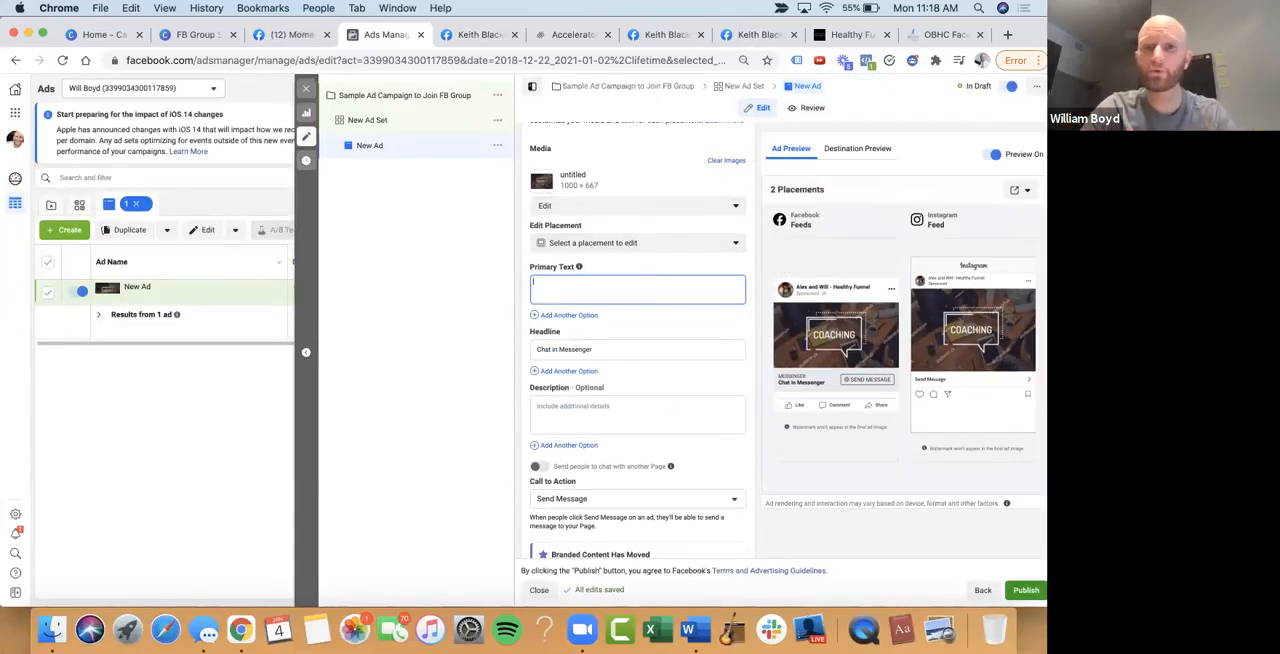
pyautogui.write('ine')
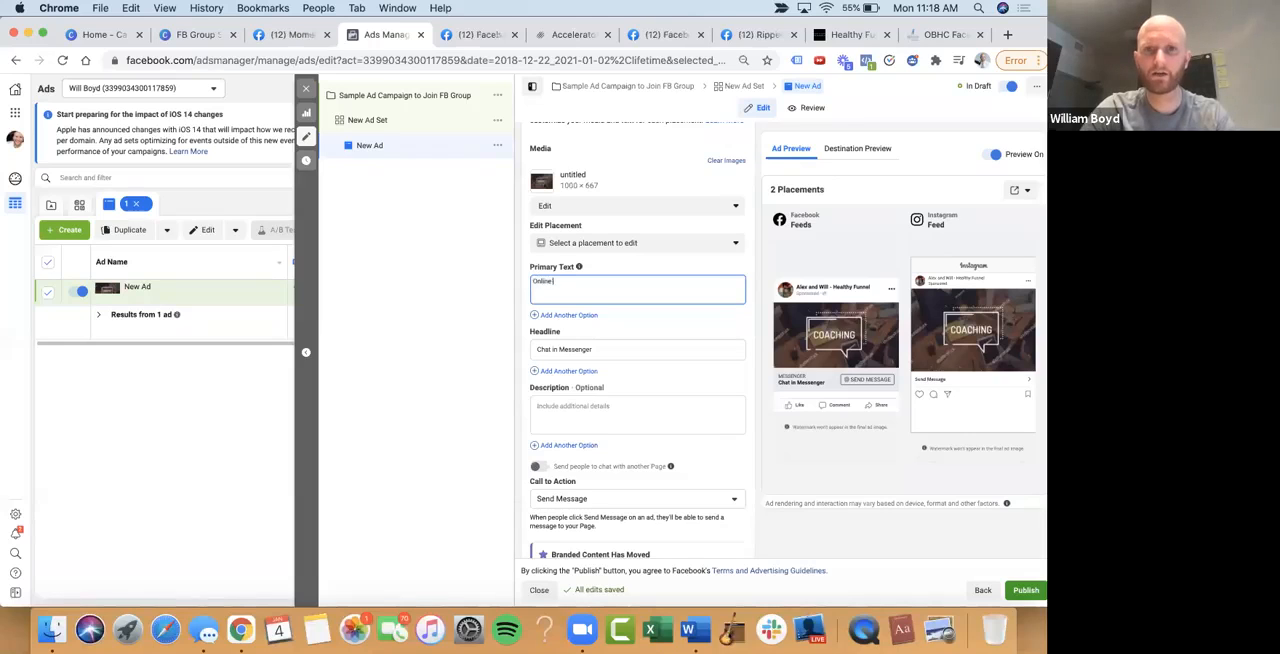
pyautogui.write(' Coaches an')
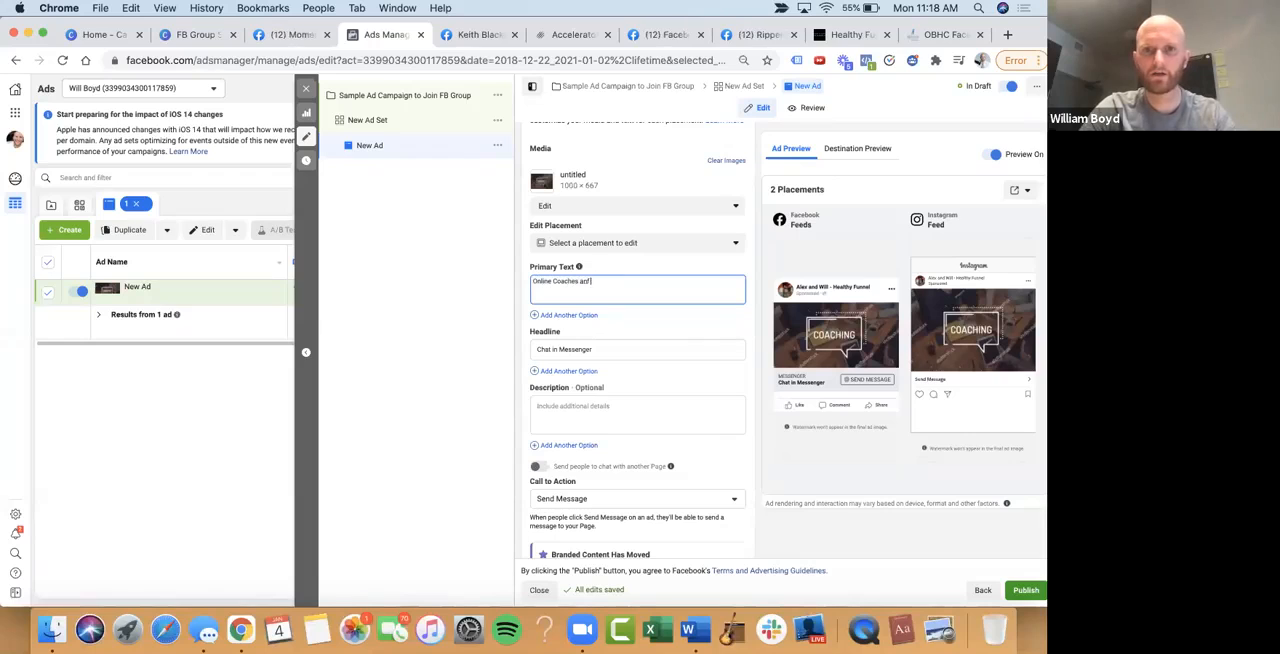
pyautogui.write('d Consult')
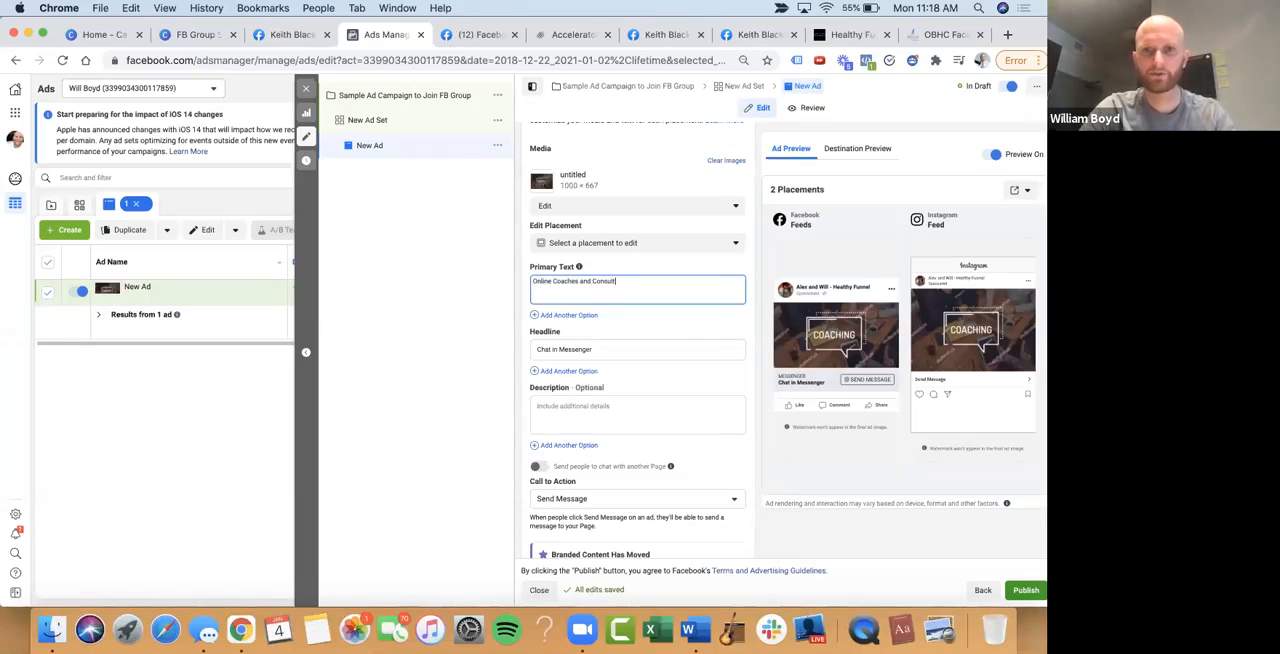
pyautogui.press('BackSpace')
pyautogui.press('BackSpace')
pyautogui.press('BackSpace')
pyautogui.press('BackSpace')
pyautogui.press('BackSpace')
pyautogui.write('tants -')
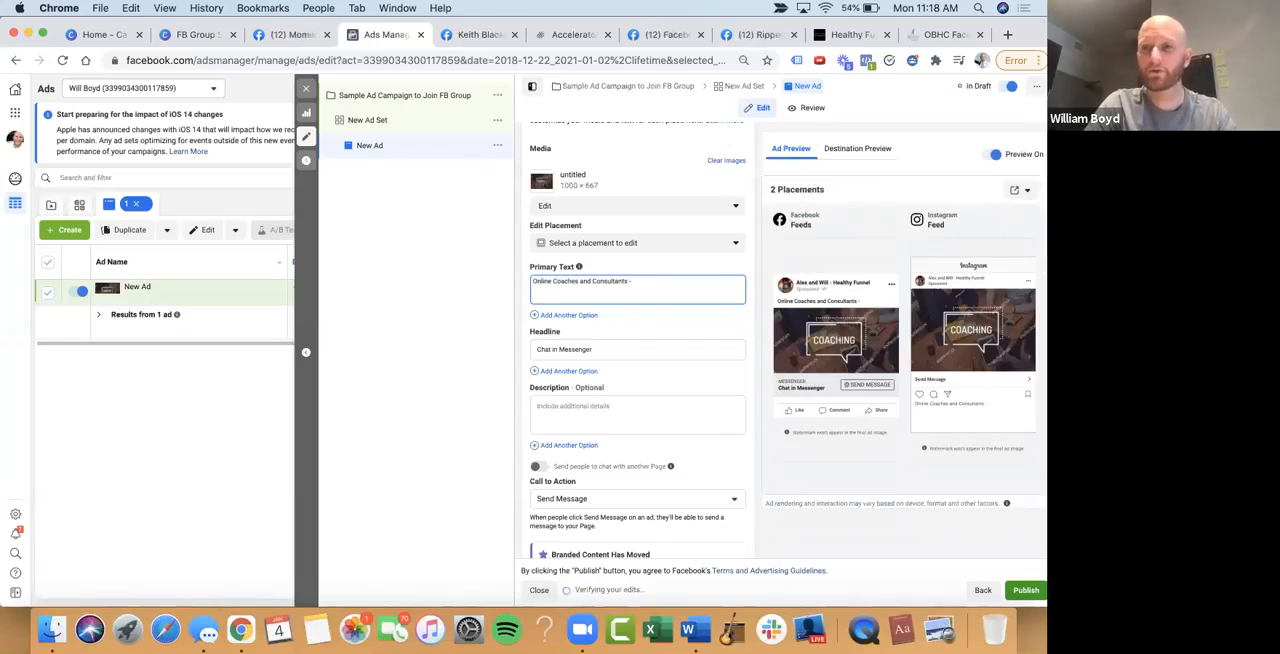
# Continue the primary text with "Sick and tired of working so hard to get new prospects on sales calls only to watch them slip through your fingers?"
pyautogui.write('Sick and tired')
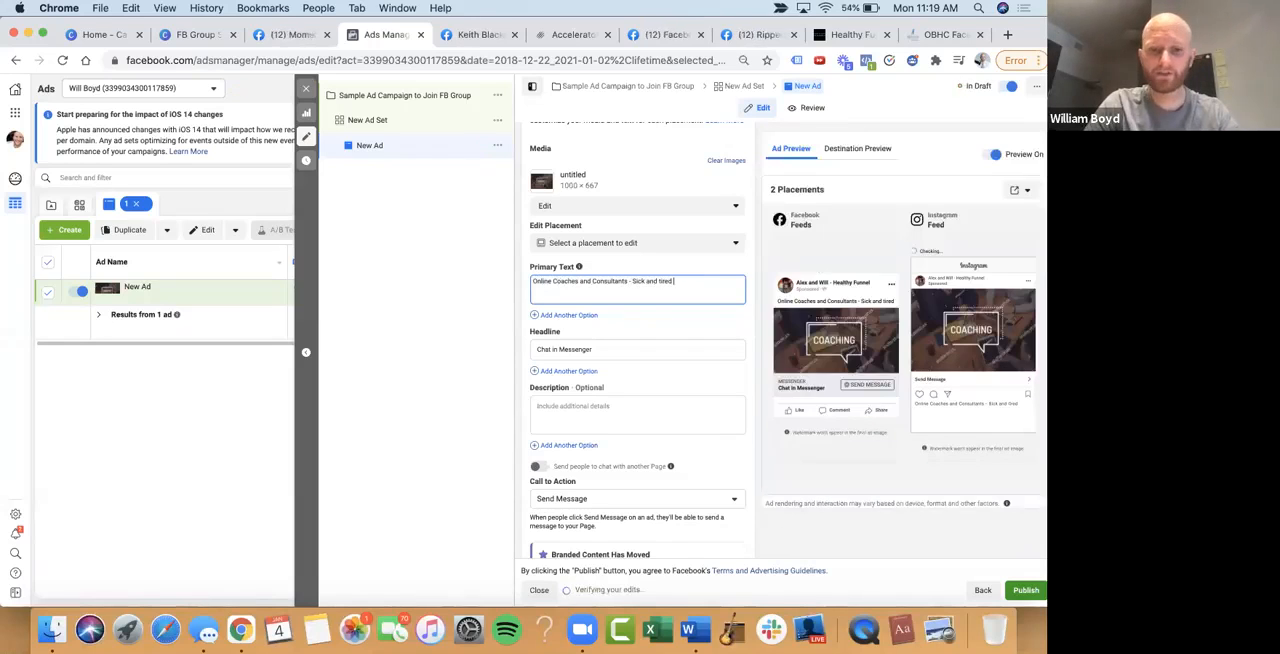
pyautogui.write(' of')
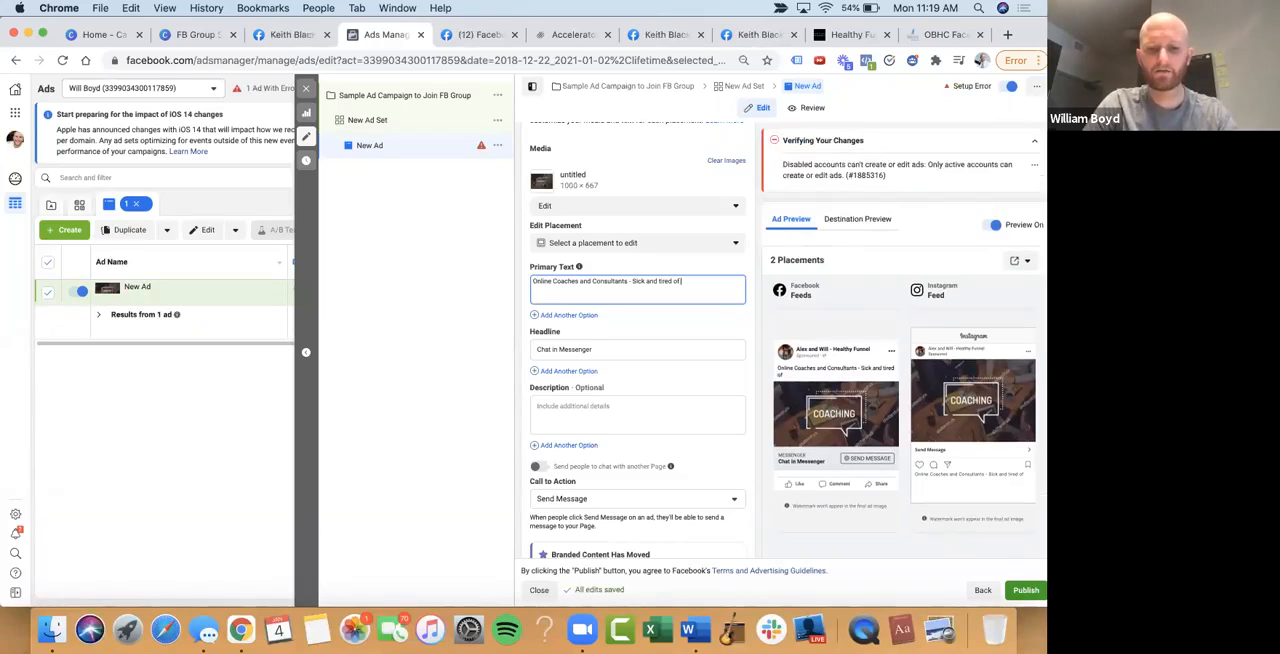
pyautogui.write('orkin')
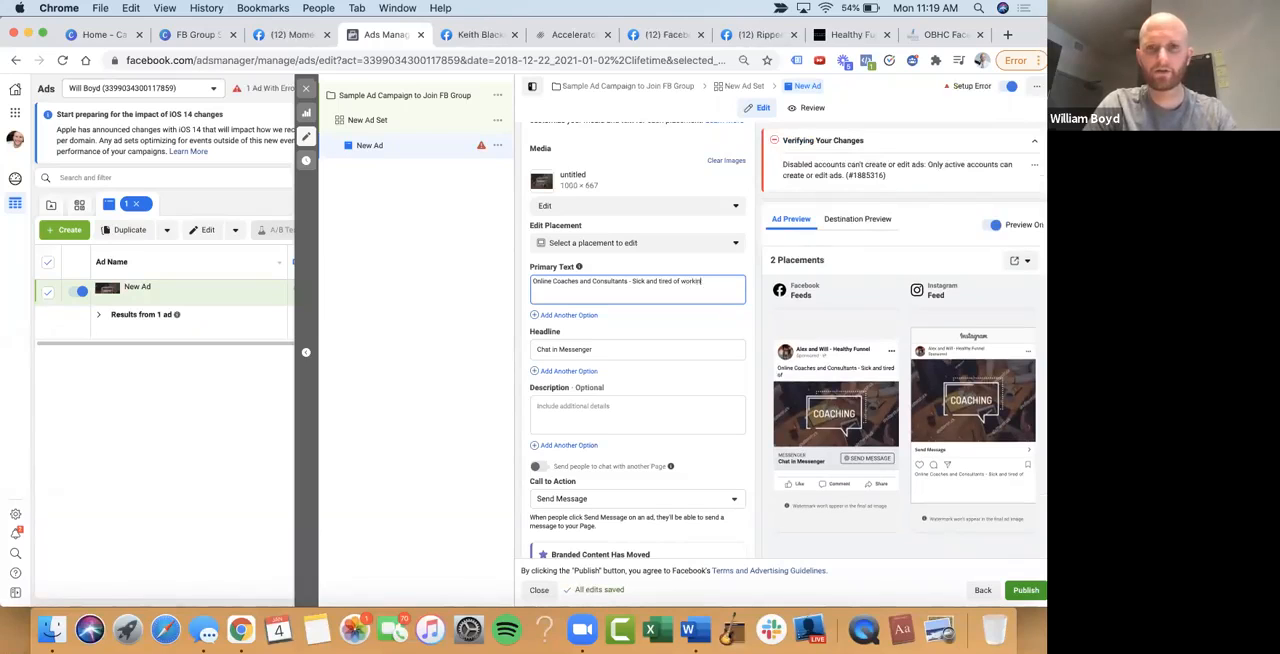
pyautogui.write('g so')
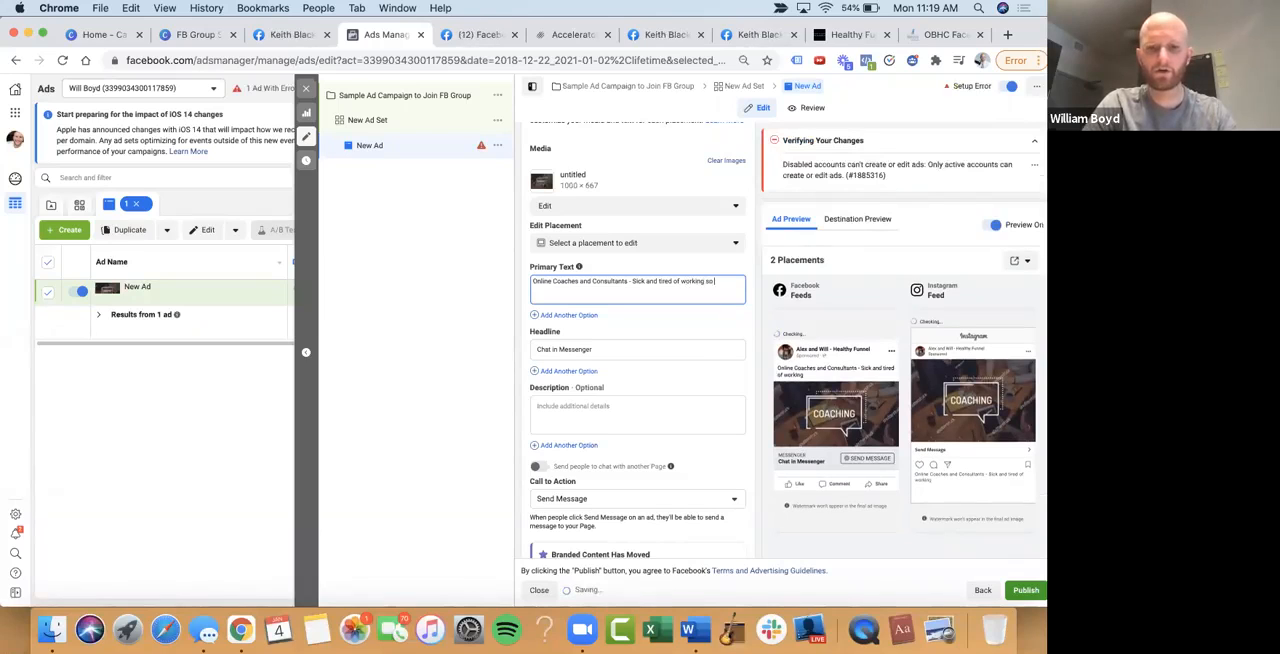
pyautogui.write(' hard to get new prospects on sales calls only to wa')
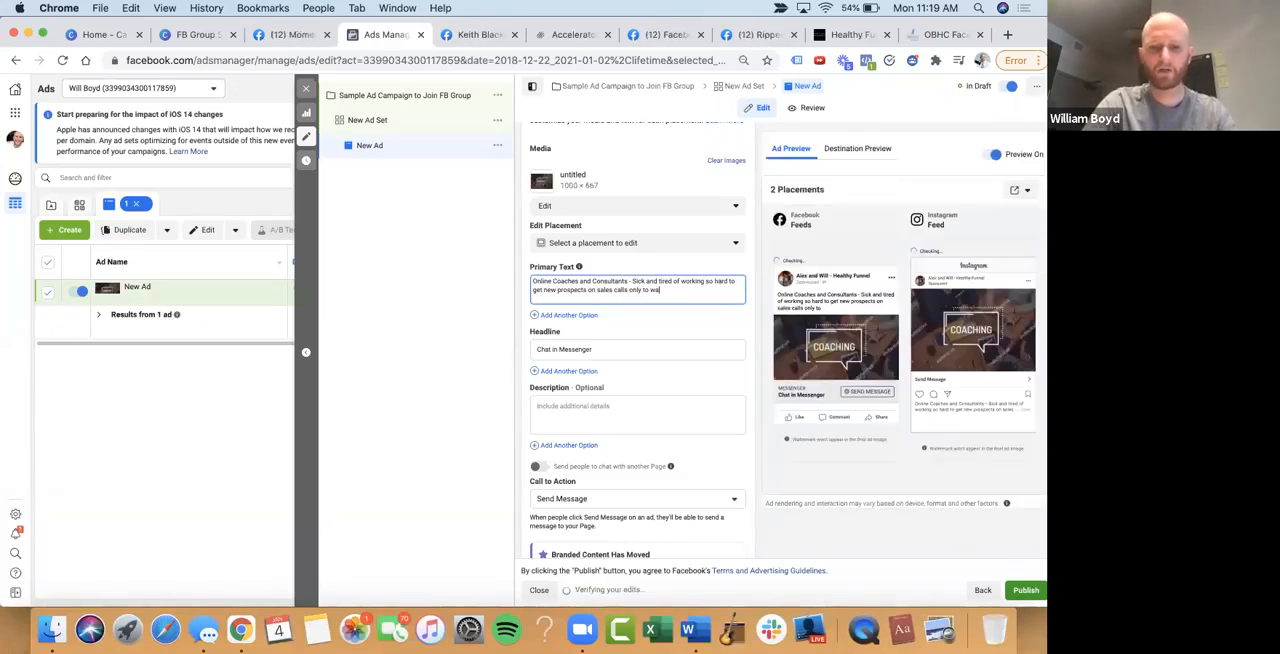
pyautogui.write('tchj t')
pyautogui.press('BackSpace')
pyautogui.press('BackSpace')
pyautogui.press('BackSpace')
pyautogui.write('them slip through your')
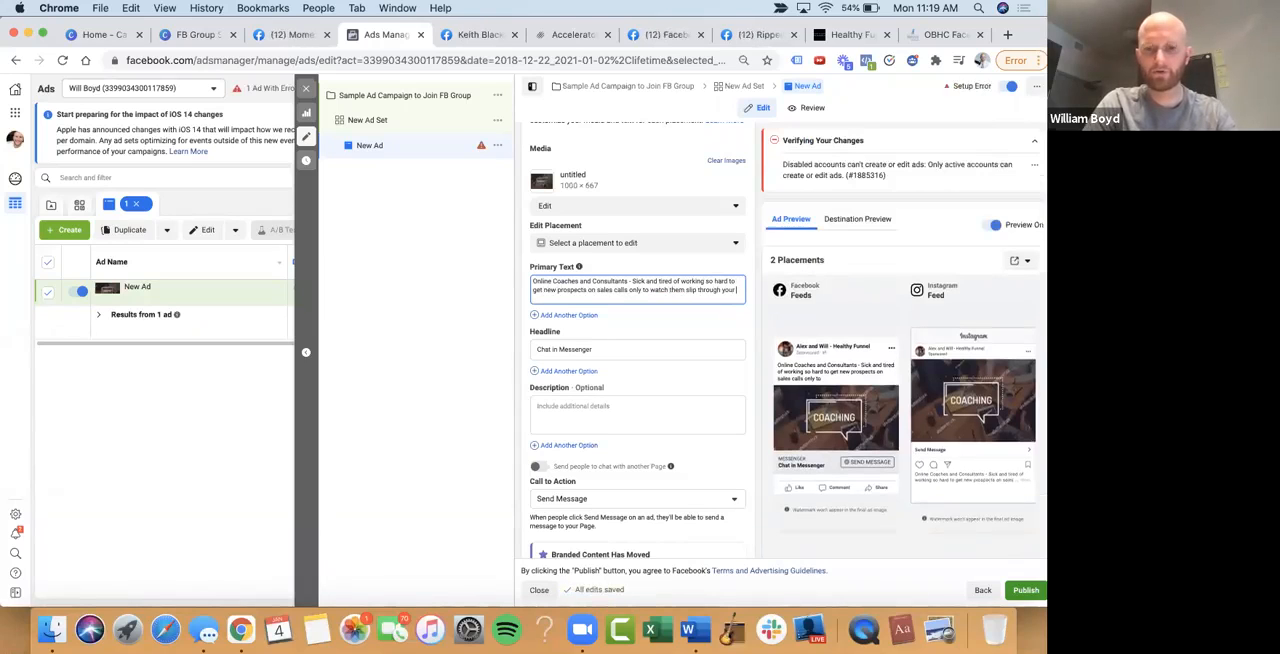
pyautogui.write(' fingers?')
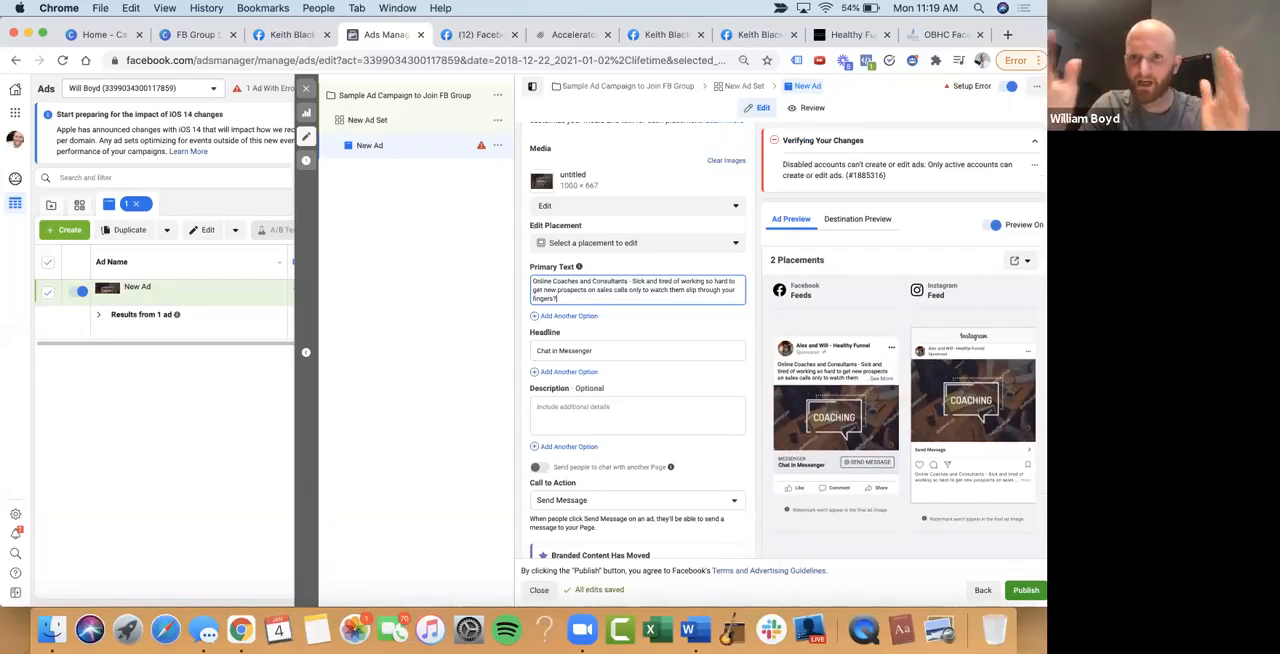
# Start a new paragraph in the primary text: "We've spent the last 2 years helping coaches and consultants master the art of the sales call."
pyautogui.scroll(-1, 638, 340)
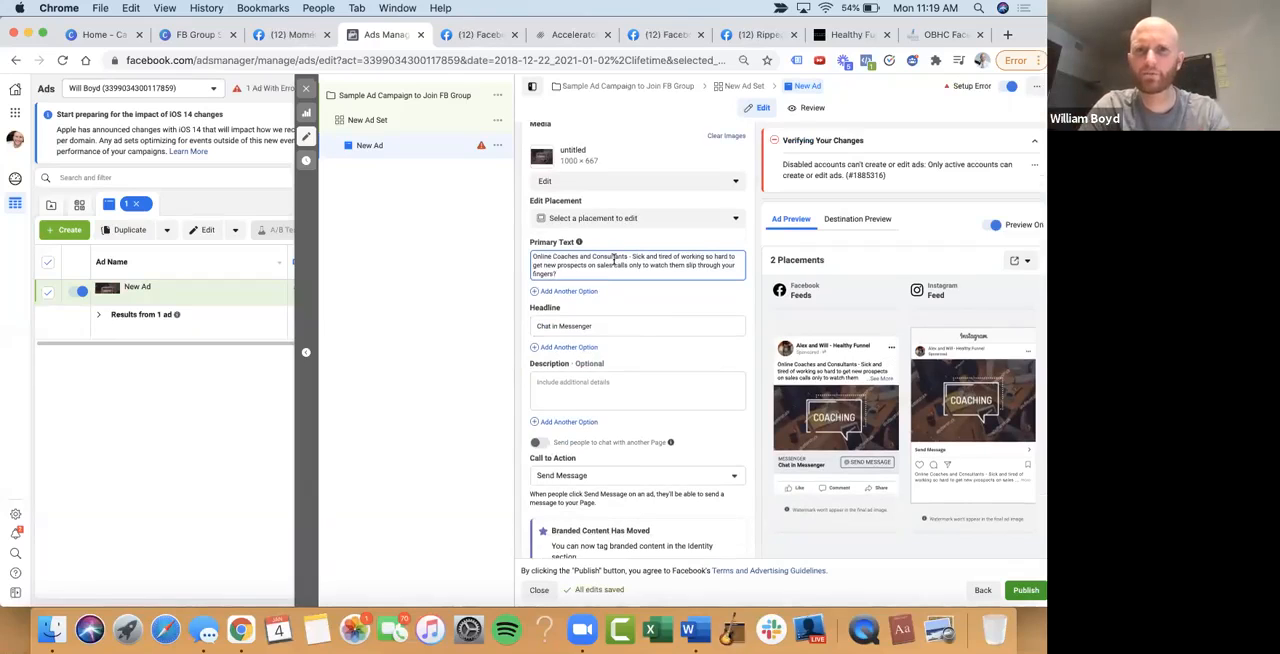
pyautogui.press('Return')
pyautogui.write("We've")
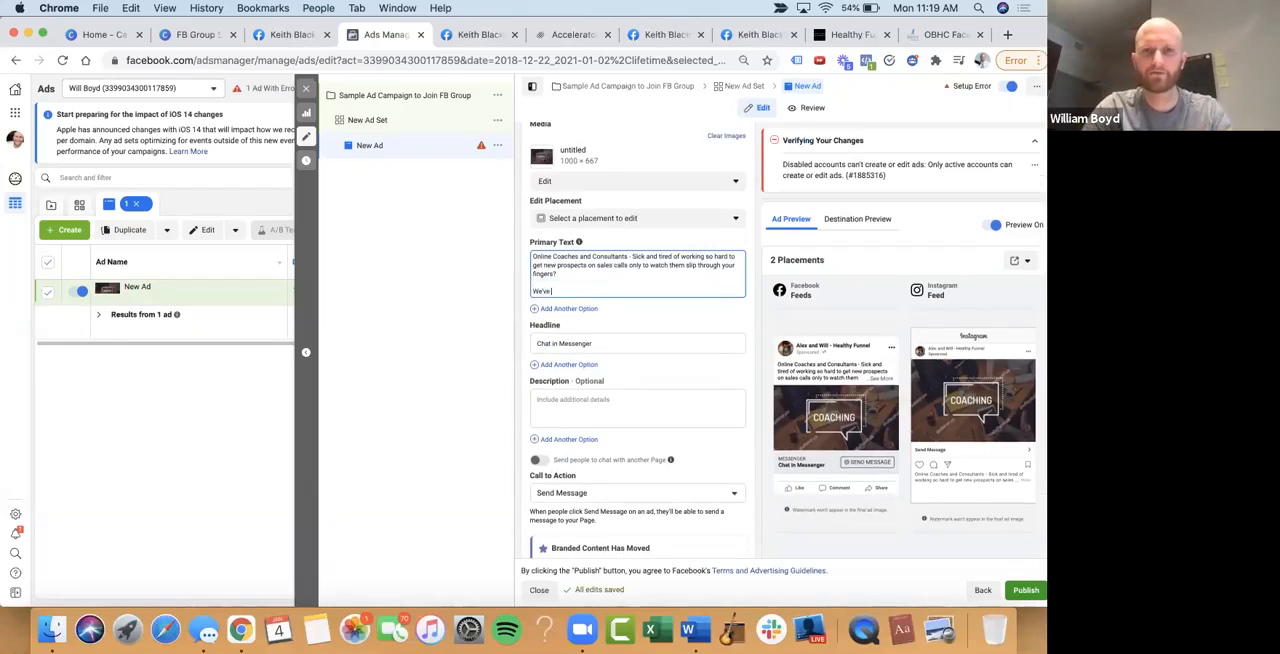
pyautogui.write(' spent the last 2 years')
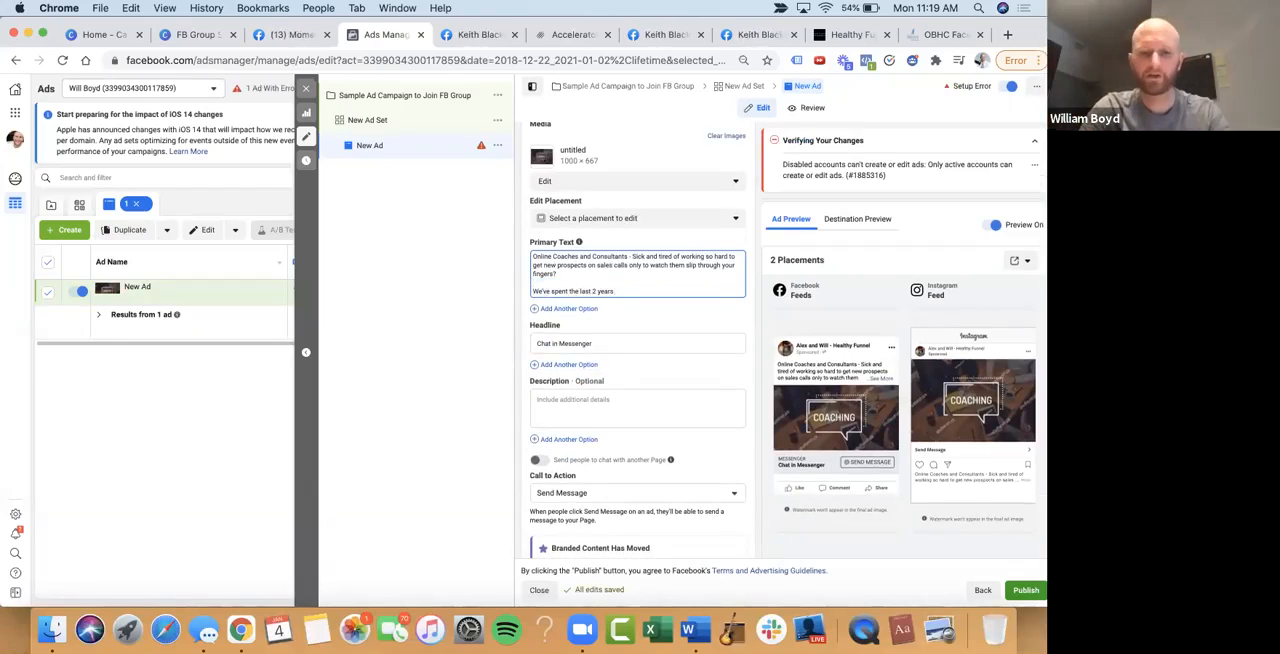
pyautogui.write(' helping c')
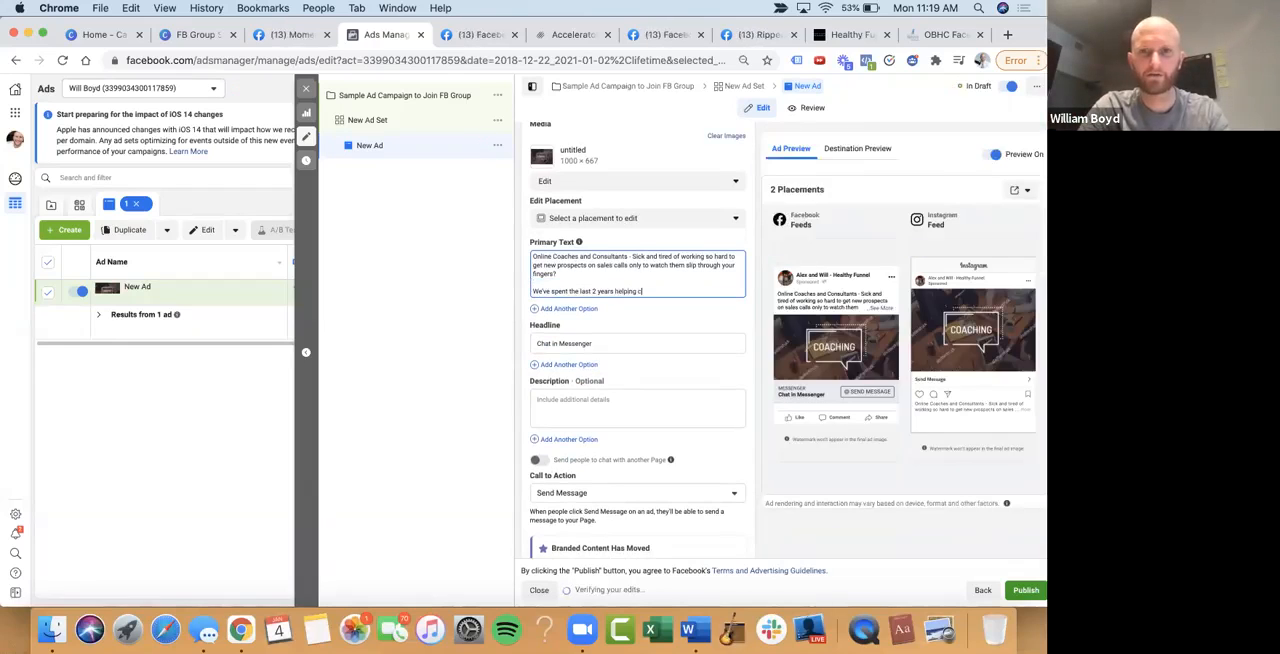
pyautogui.write('oaches and consultants master the a')
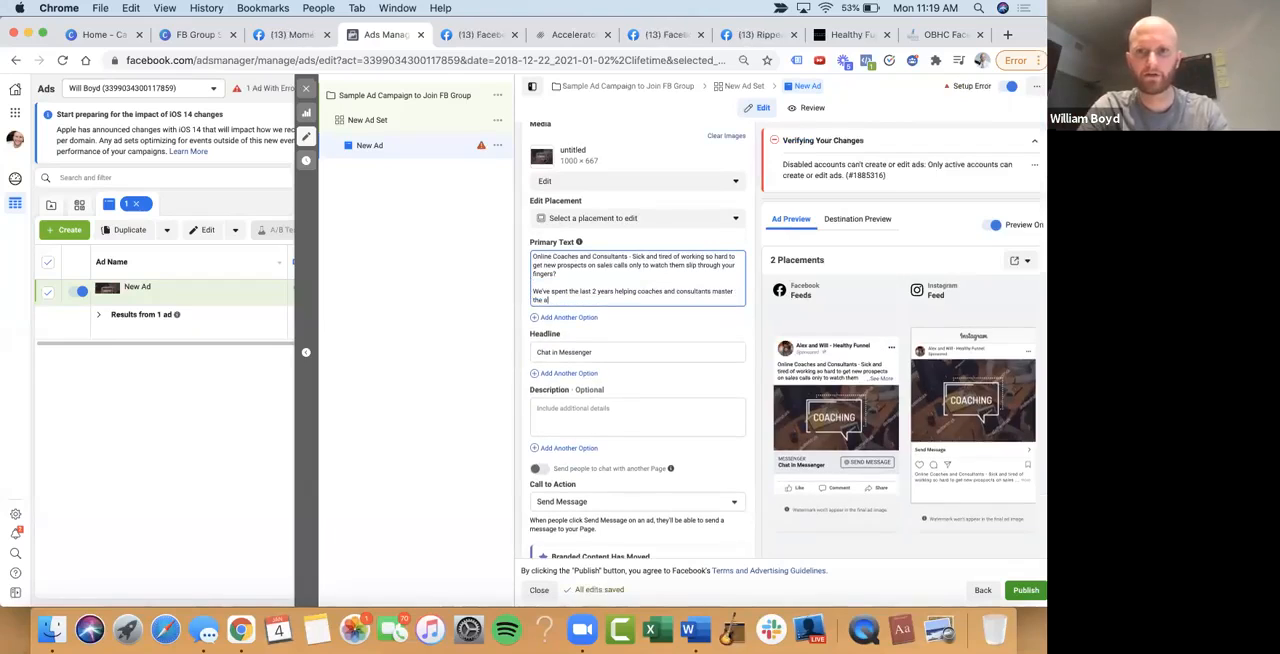
pyautogui.write('rt of the sales va')
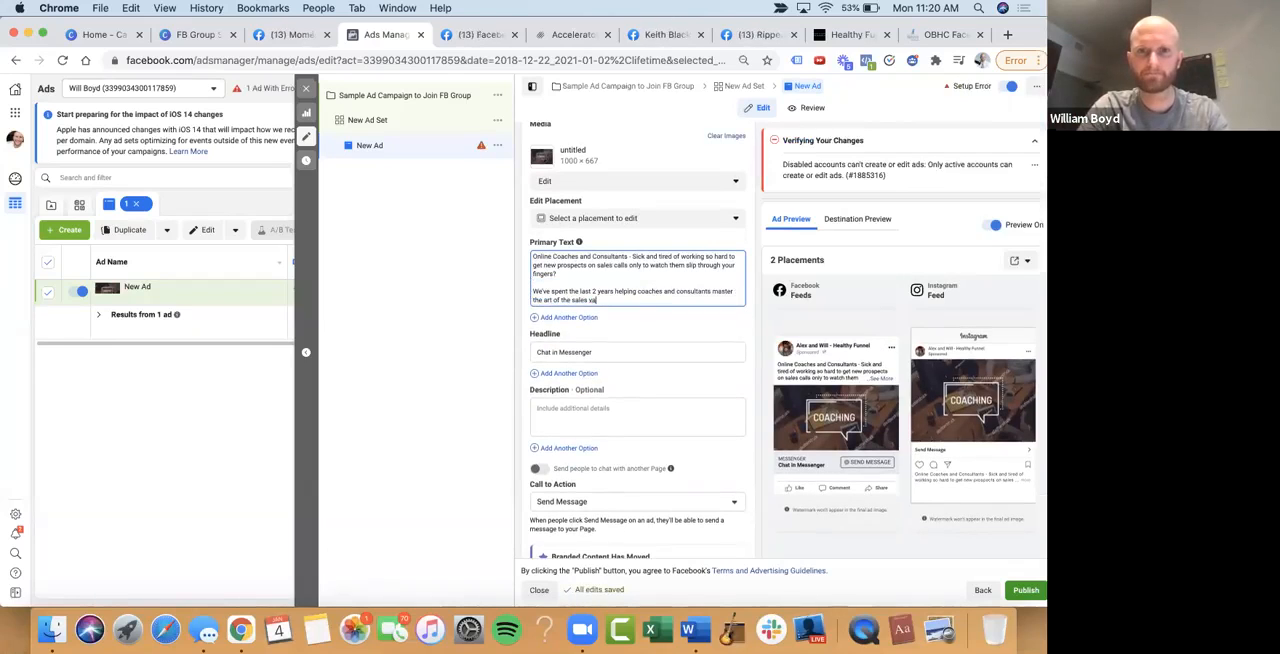
pyautogui.press('BackSpace')
pyautogui.write('call')
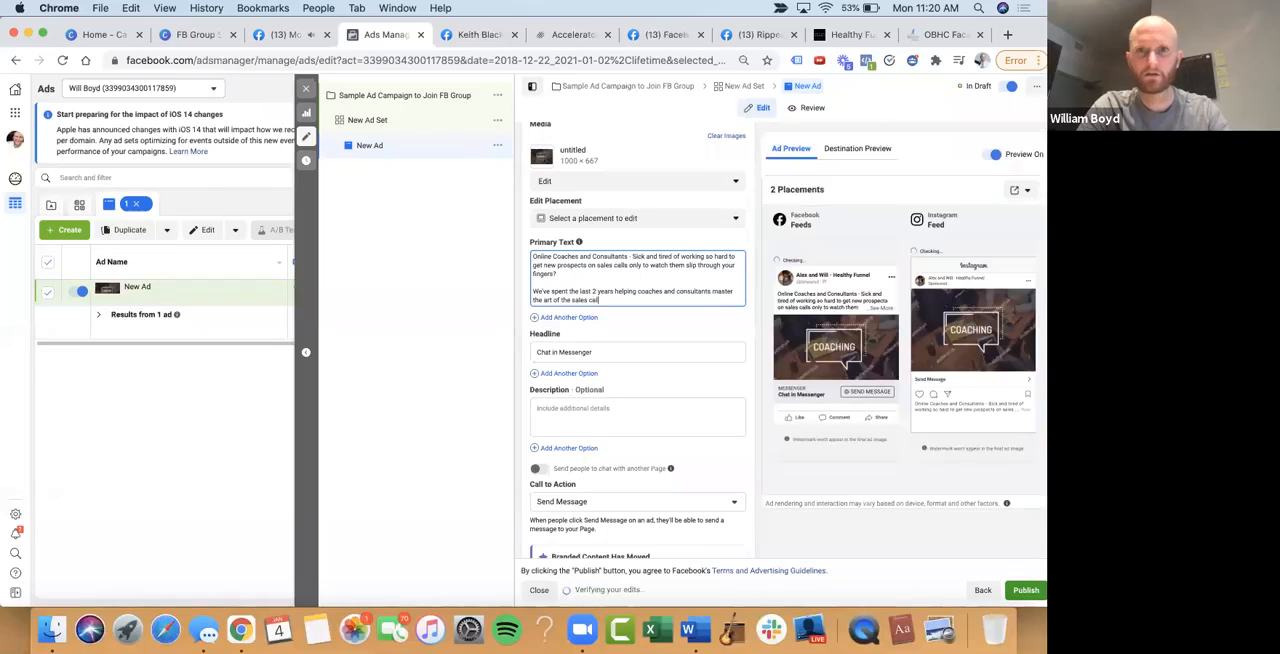
pyautogui.write('. ')
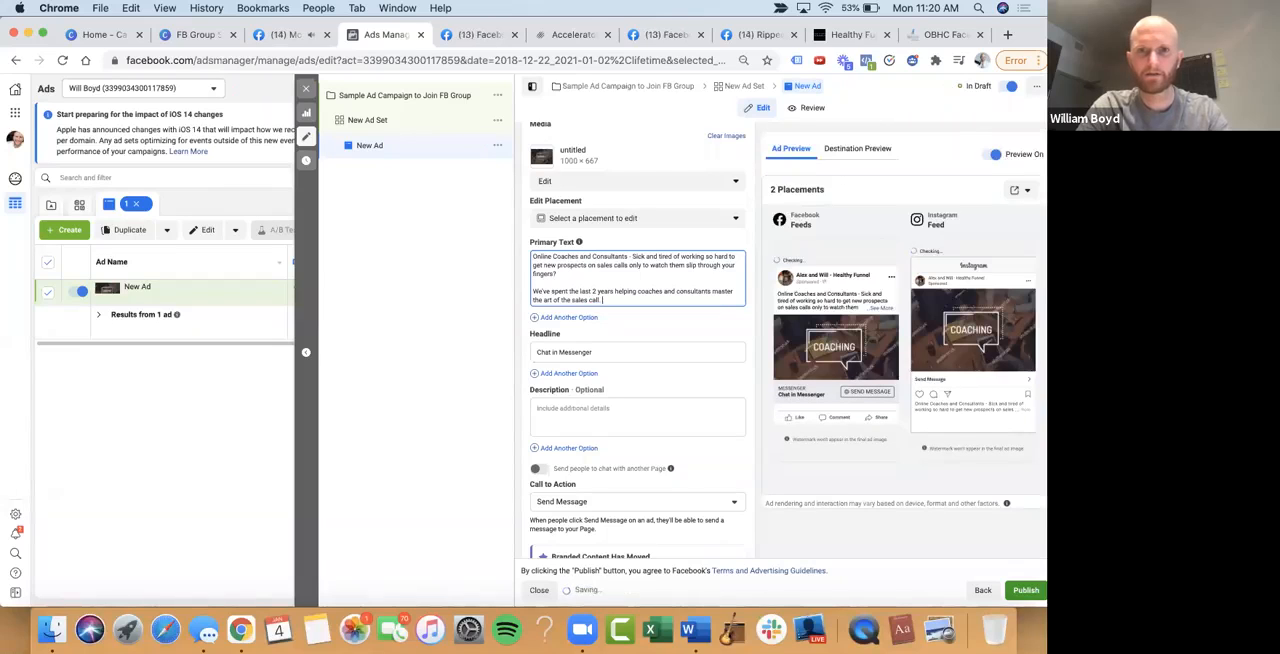
pyautogui.write("We've he")
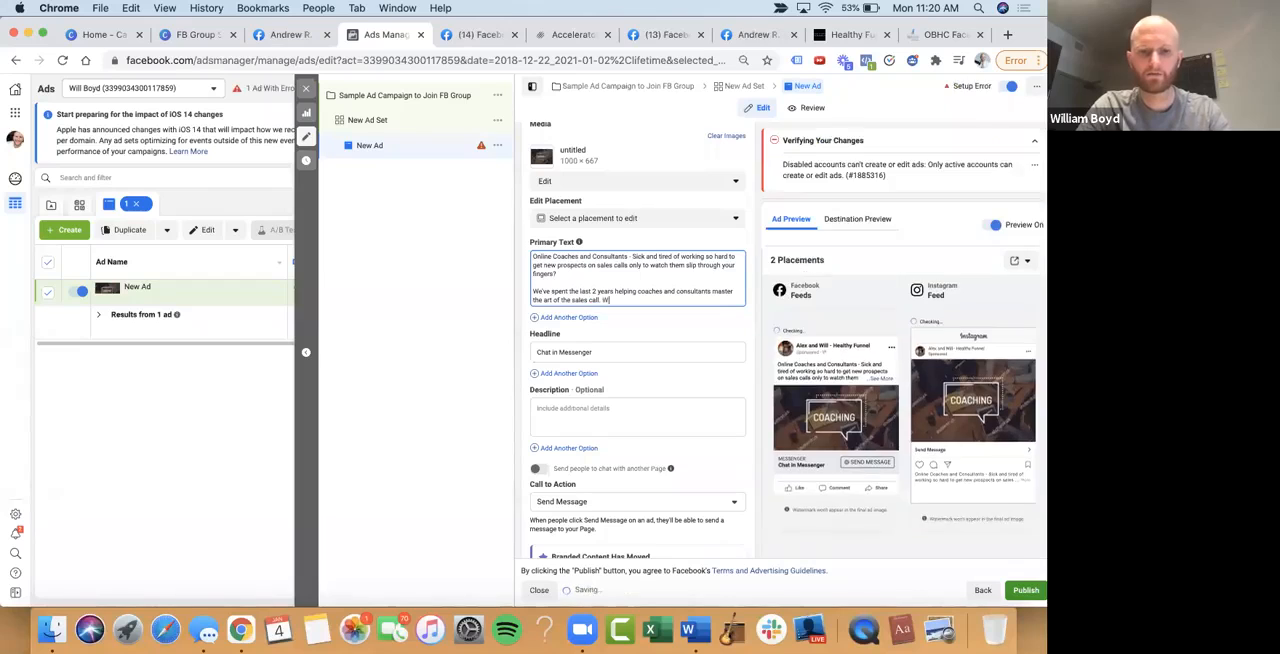
# Add to the primary text "We've helped take our clients from literally closing at 2% all the way to 75% with just a few simple hacks."
pyautogui.write('ake ')
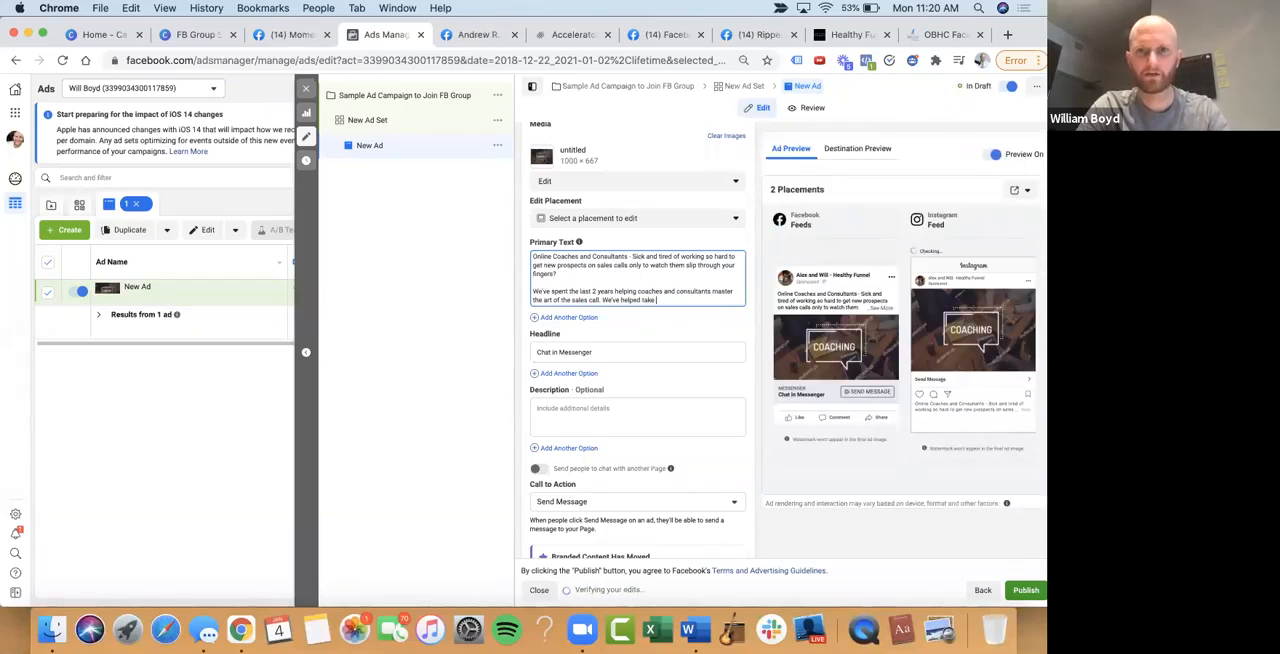
pyautogui.write('our clients from l')
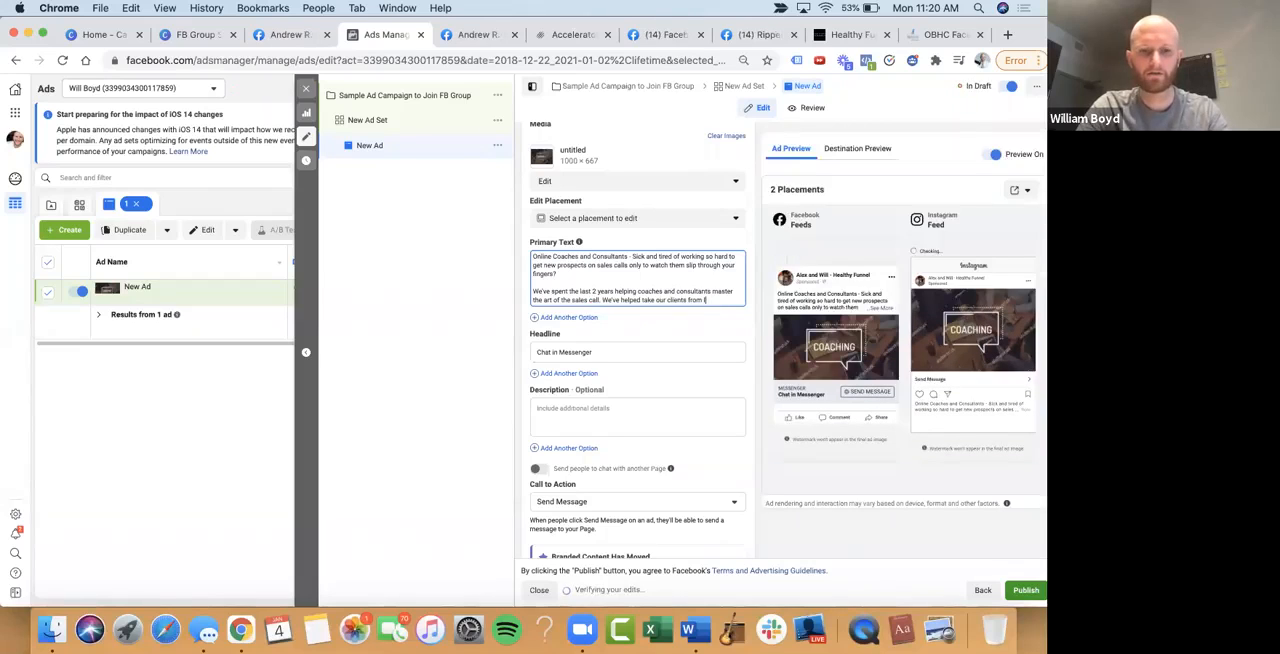
pyautogui.write('iterally')
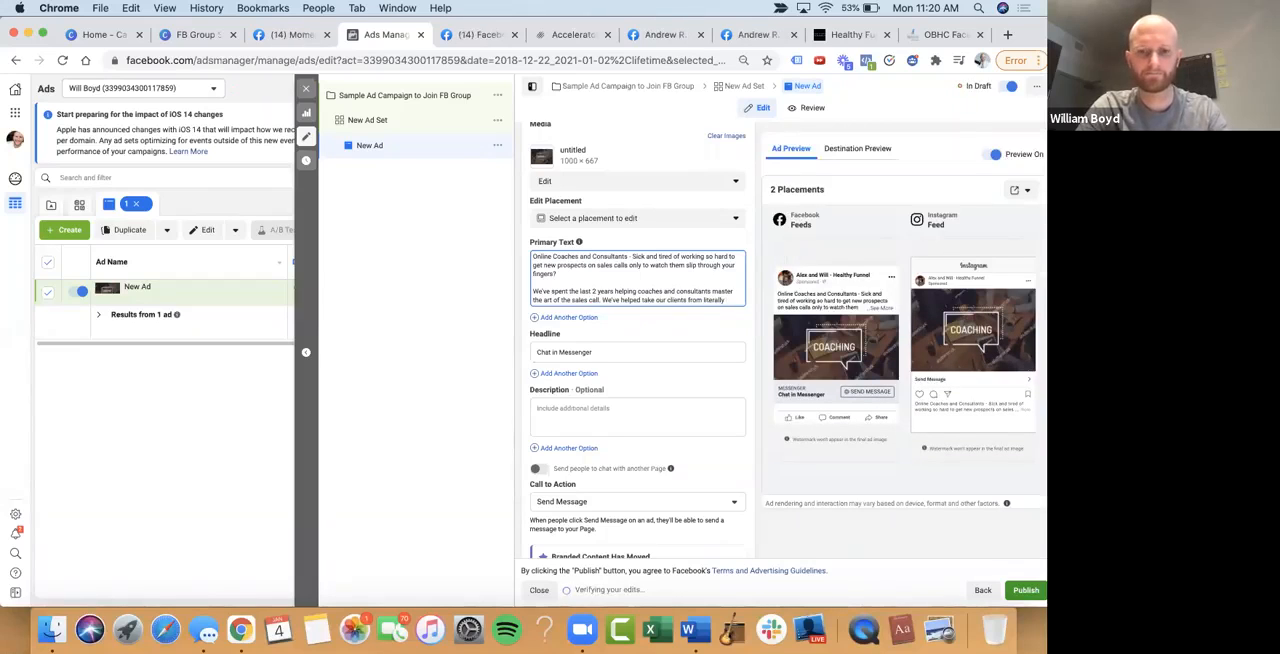
pyautogui.write(' closing at 2% all the way to 75%')
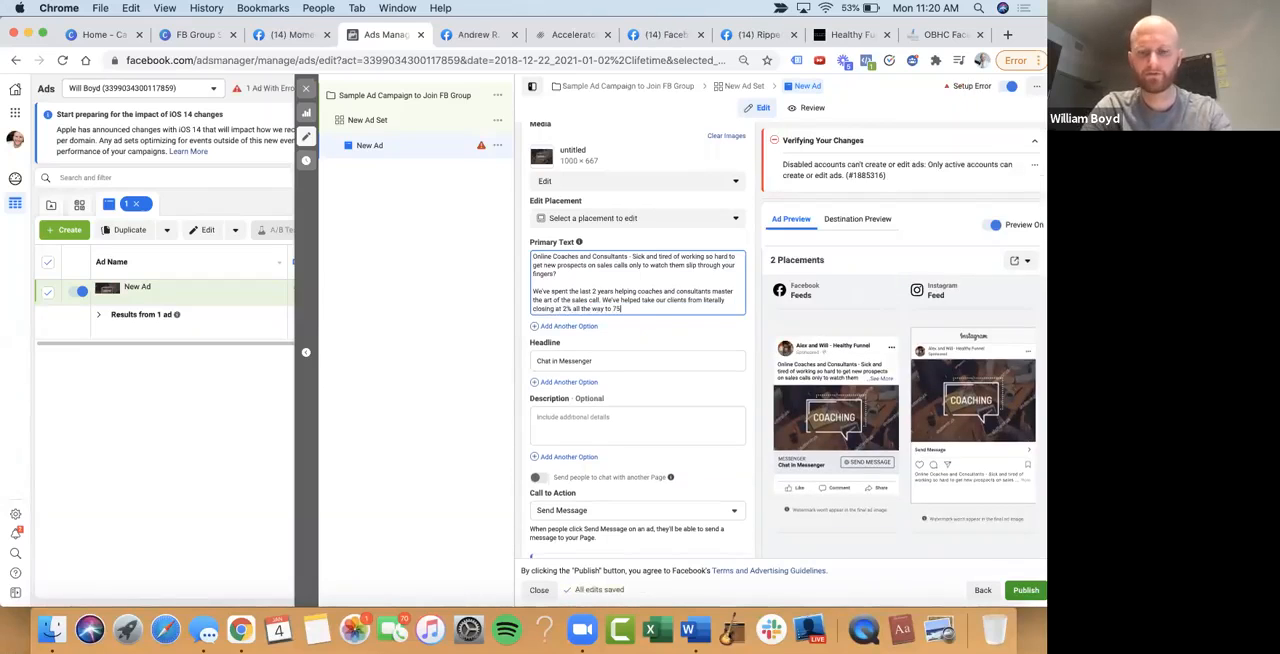
pyautogui.write(' with jus')
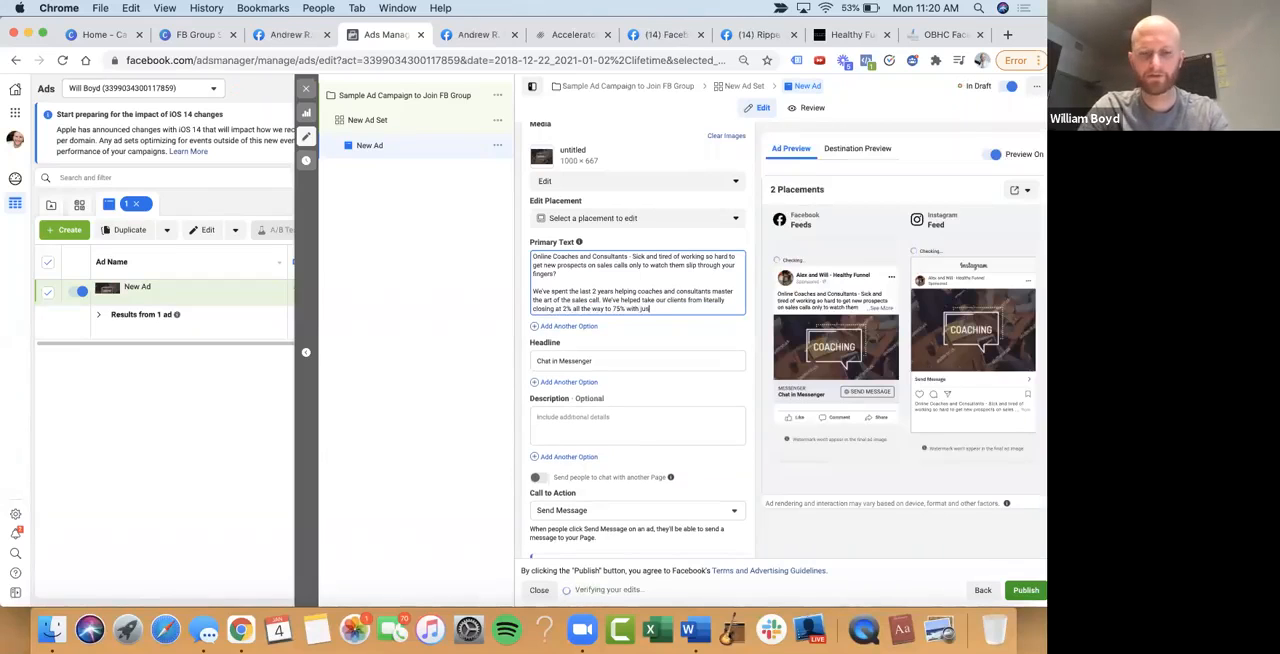
pyautogui.write('t a few si')
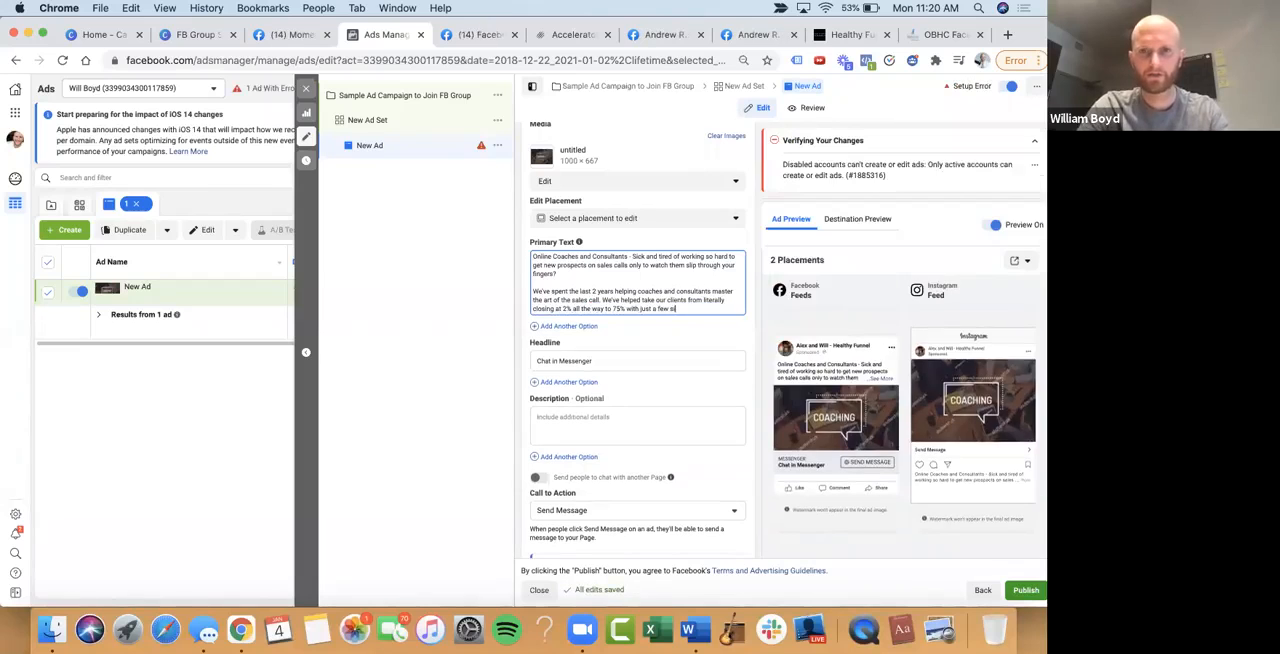
pyautogui.write('mple hacks.')
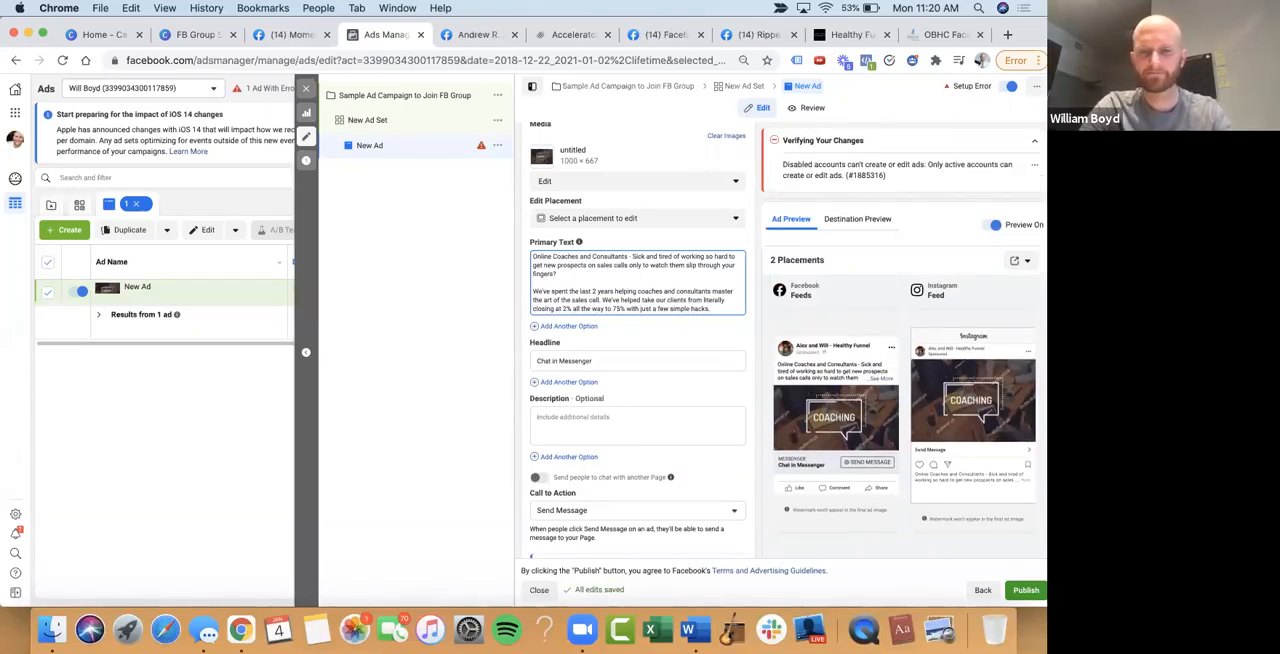
pyautogui.press('Return')
pyautogui.press('Return')
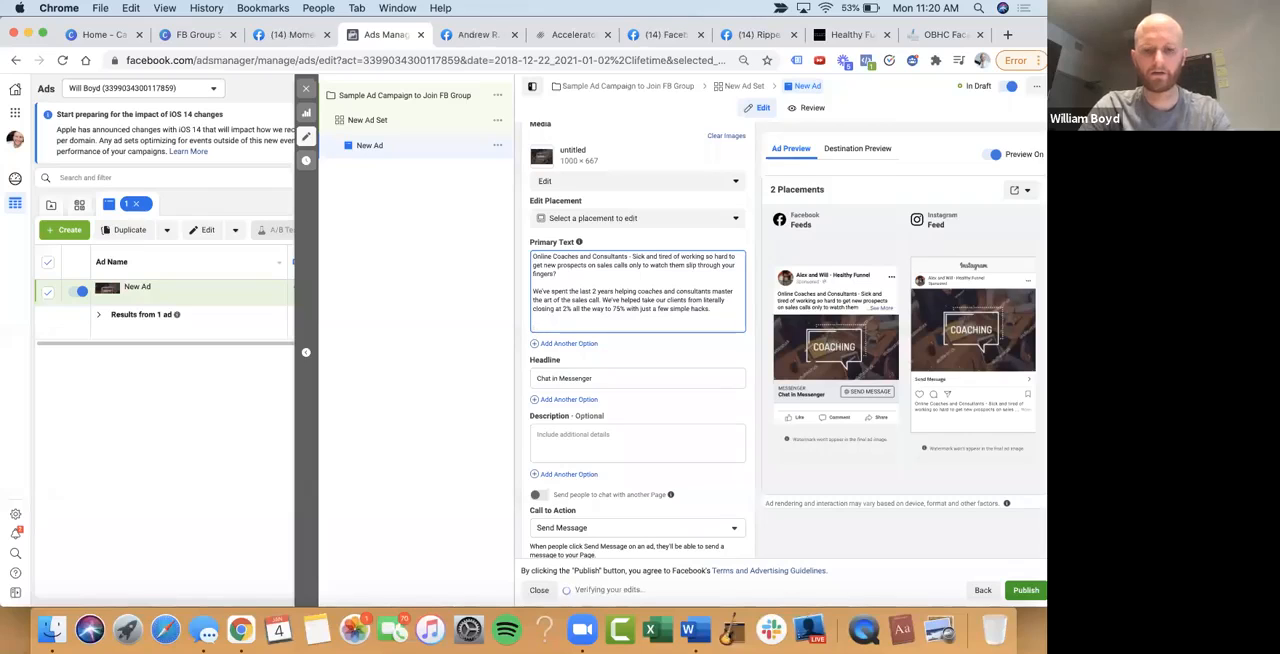
pyautogui.write("We've b")
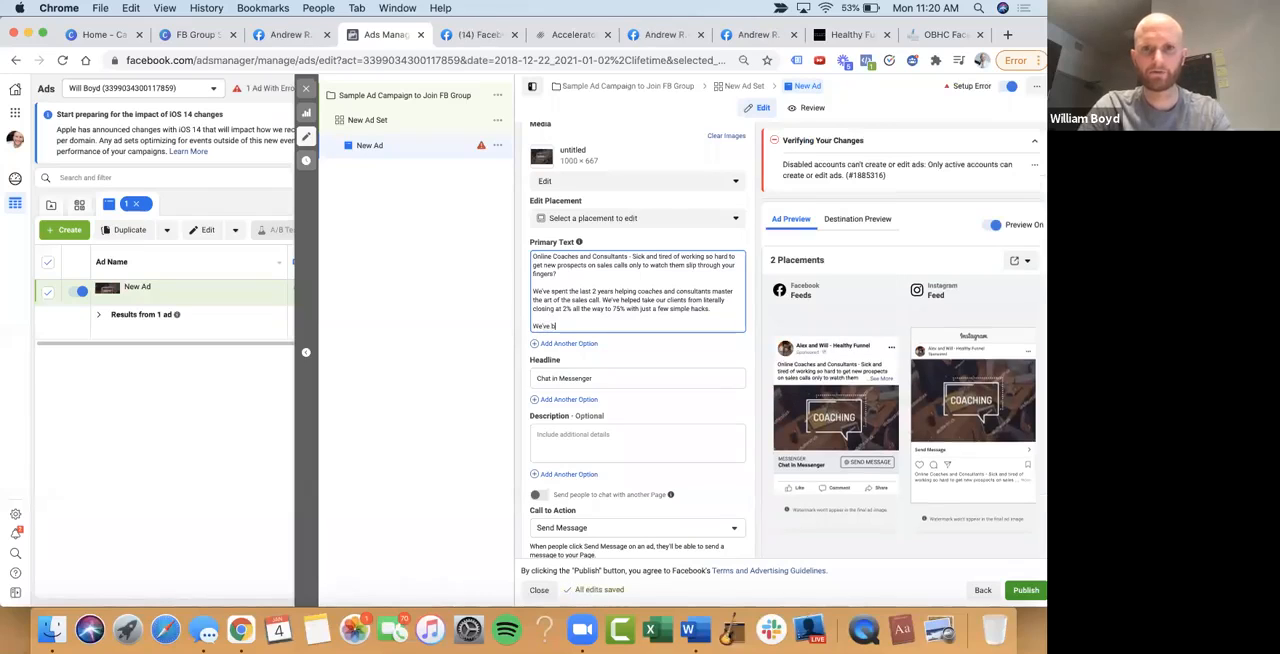
pyautogui.press('BackSpace')
pyautogui.press('BackSpace')
pyautogui.press('BackSpace')
# Write the third paragraph of the primary text: "Want to join a community of like minded coaches who are now mastering closing sales calls?"
pyautogui.press('BackSpace')
pyautogui.write('Want to join a community of like minded coaches whoa re')
pyautogui.press('BackSpace')
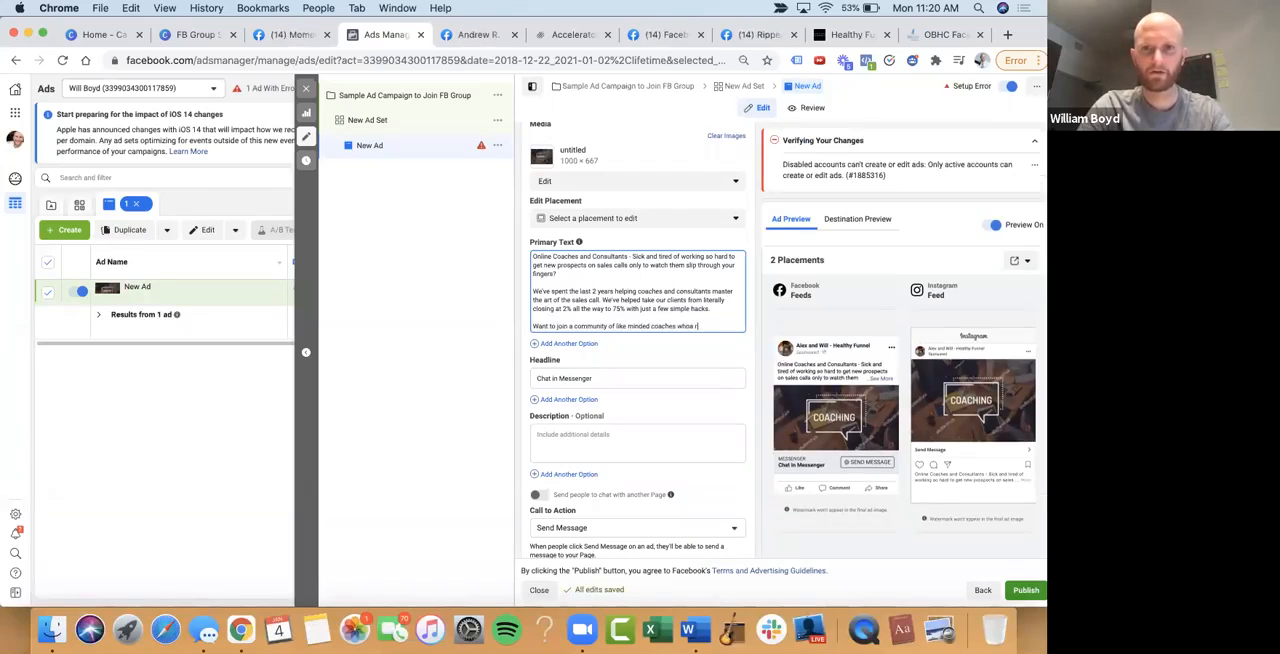
pyautogui.write('are now mastering')
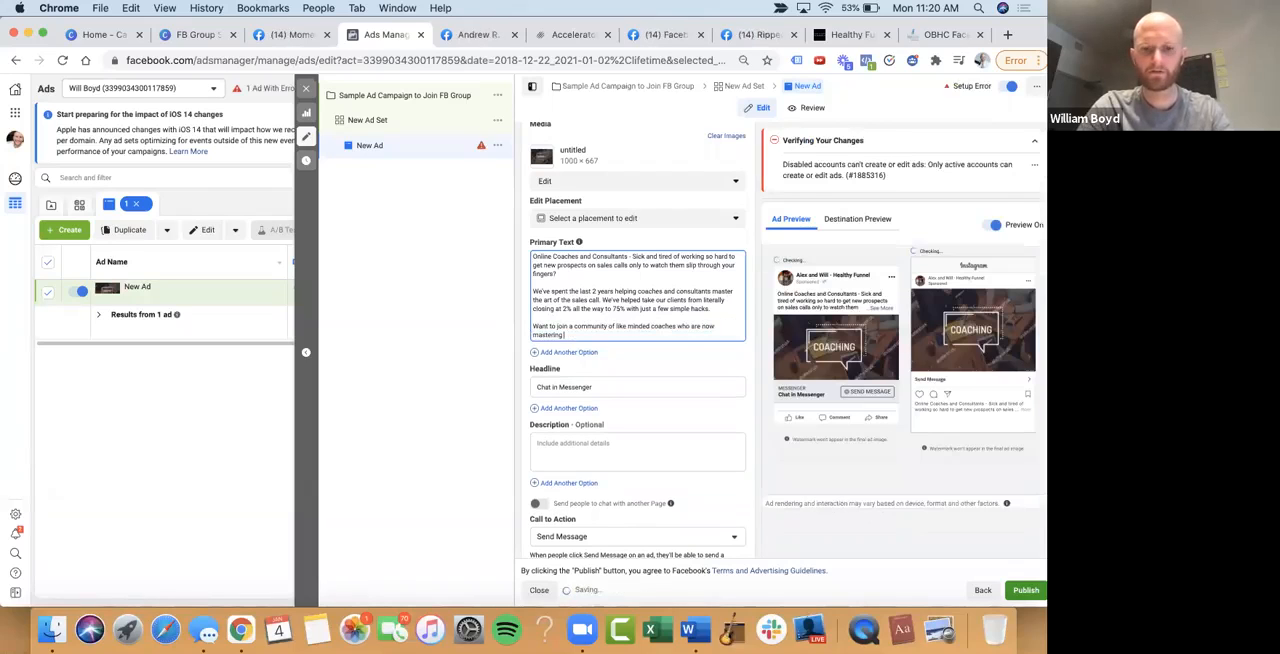
pyautogui.write(' closing sales calls?')
# Add a separate line to the primary text: "This is a free group that has weekly trainings on:"
pyautogui.press('Return')
pyautogui.press('Return')
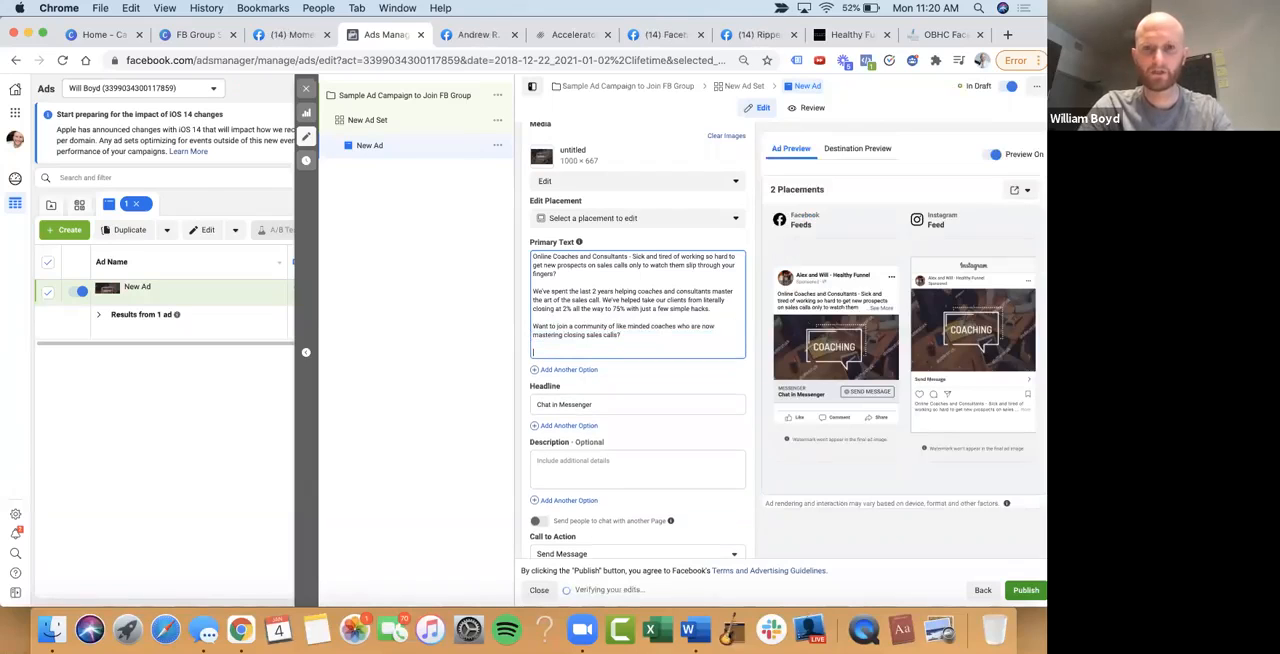
pyautogui.write('This is a free group that has weekly trainings on:')
# Add the first dashed training topic below the introduction line: "- How to book more sales calls through social media content"
pyautogui.press('Return')
pyautogui.press('Return')
pyautogui.write('- Sales')
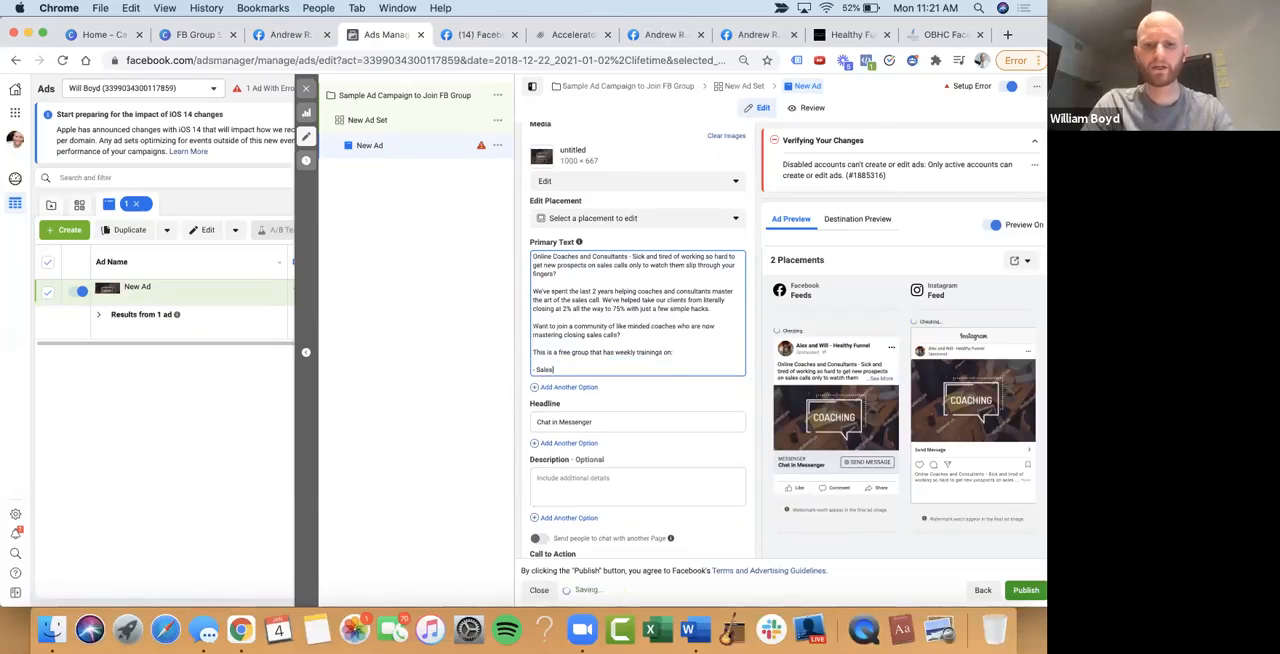
pyautogui.press('BackSpace')
pyautogui.press('BackSpace')
pyautogui.press('BackSpace')
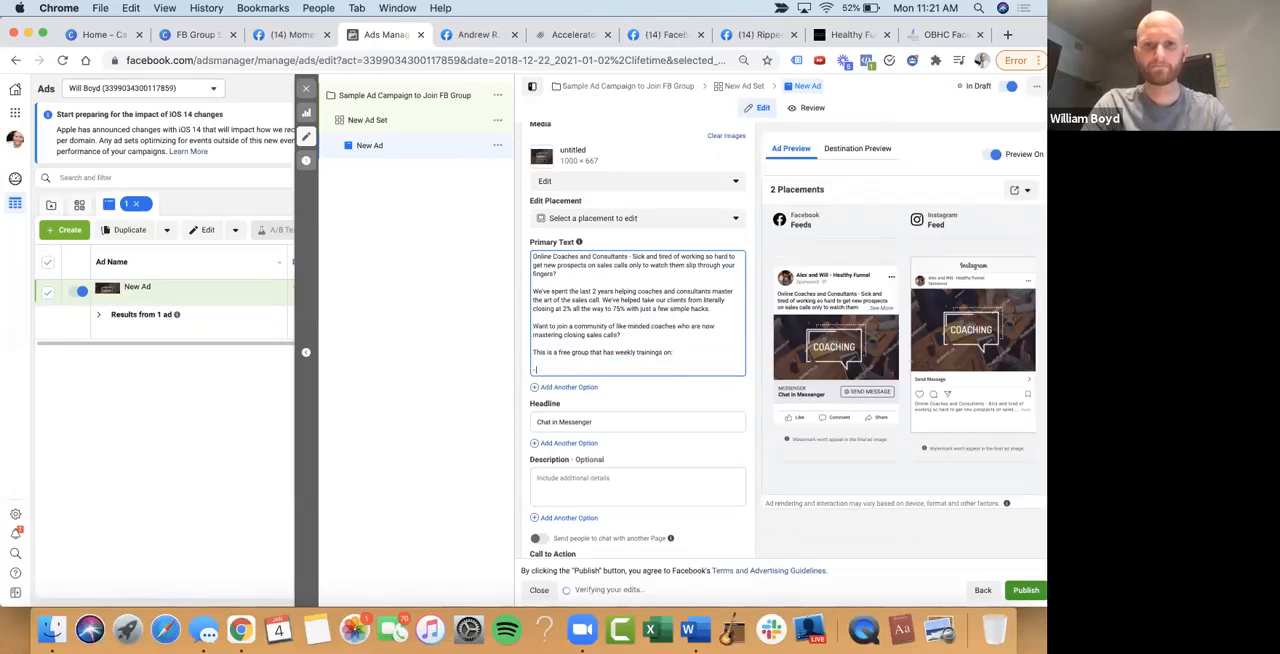
pyautogui.write('How to book more sales calls')
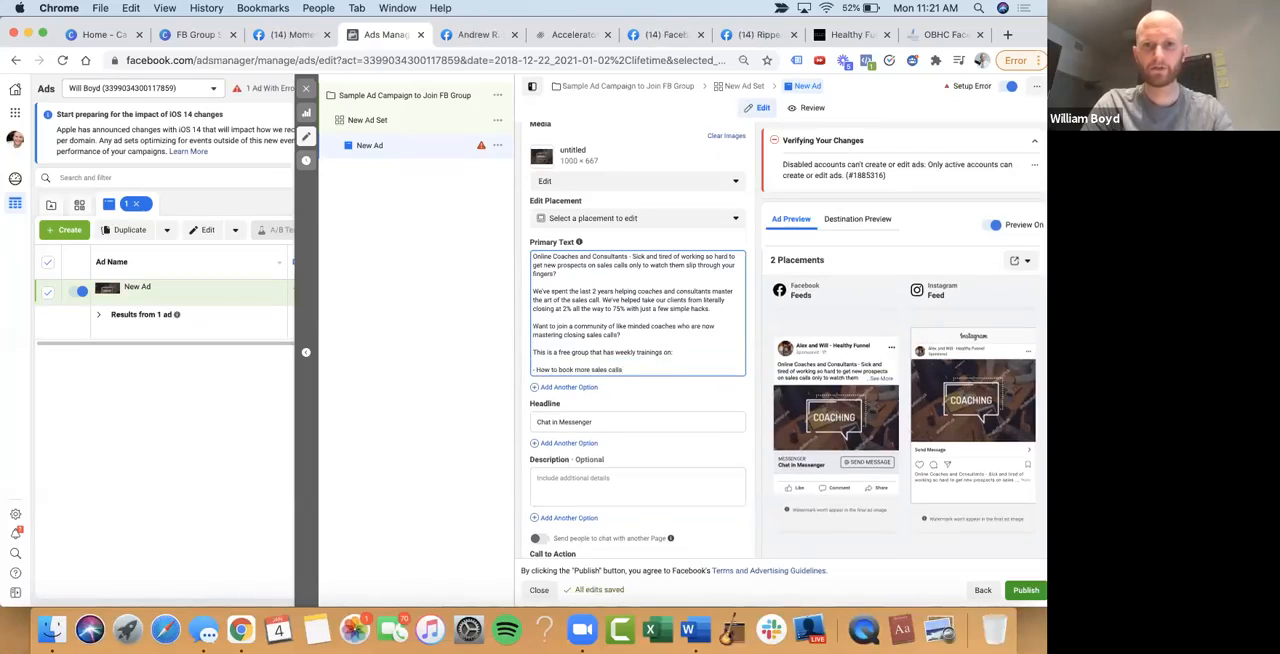
pyautogui.write(' through so')
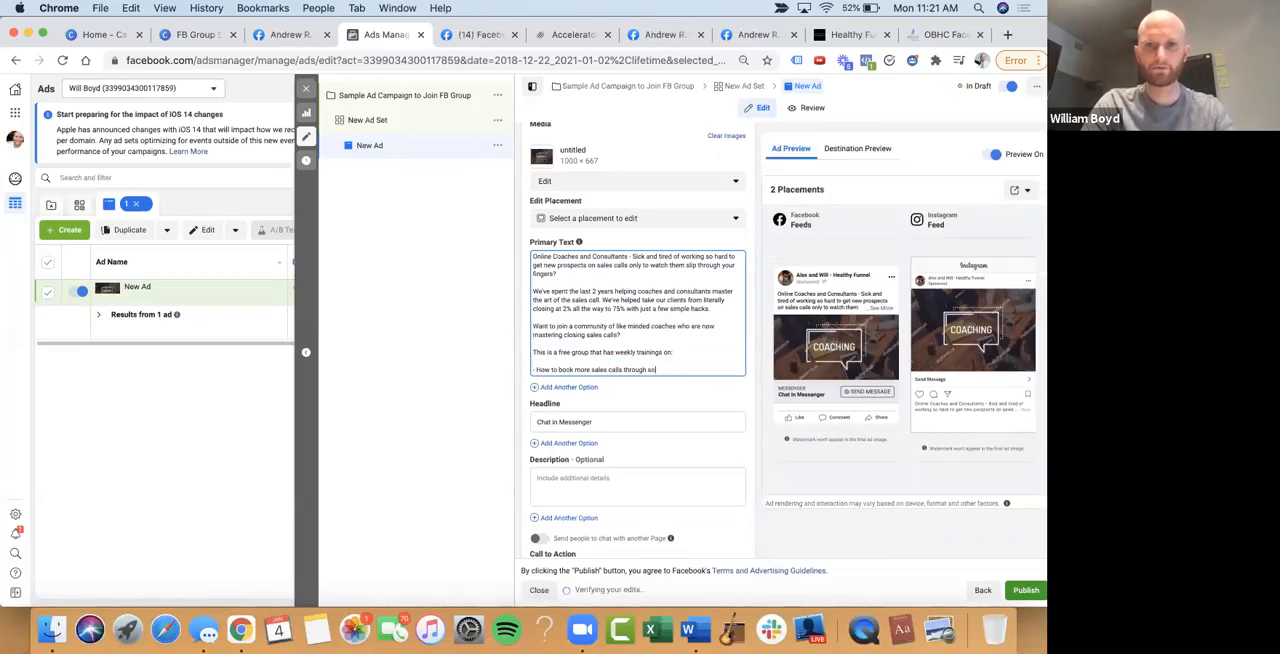
pyautogui.write('cial media content')
# Add a second dashed training topic to the primary text: "- How to open sales calls like the authority that you are in your space"
pyautogui.press('Return')
pyautogui.press('Return')
pyautogui.write('- How to')
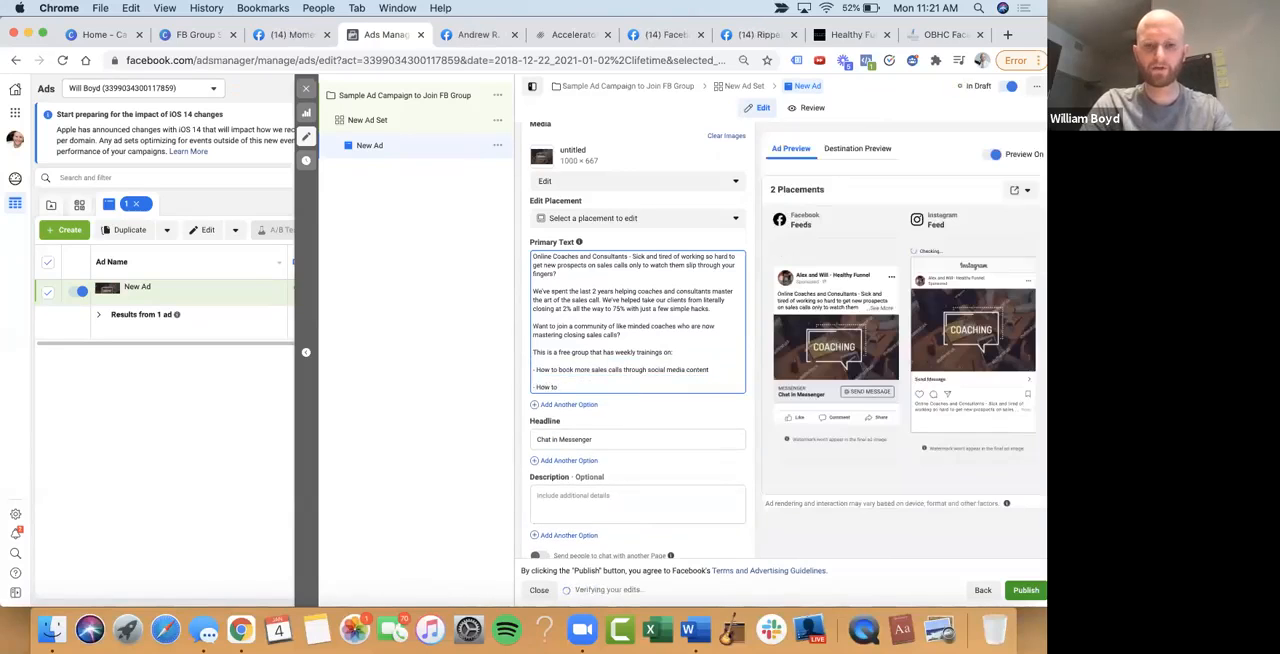
pyautogui.write(' open sales calls')
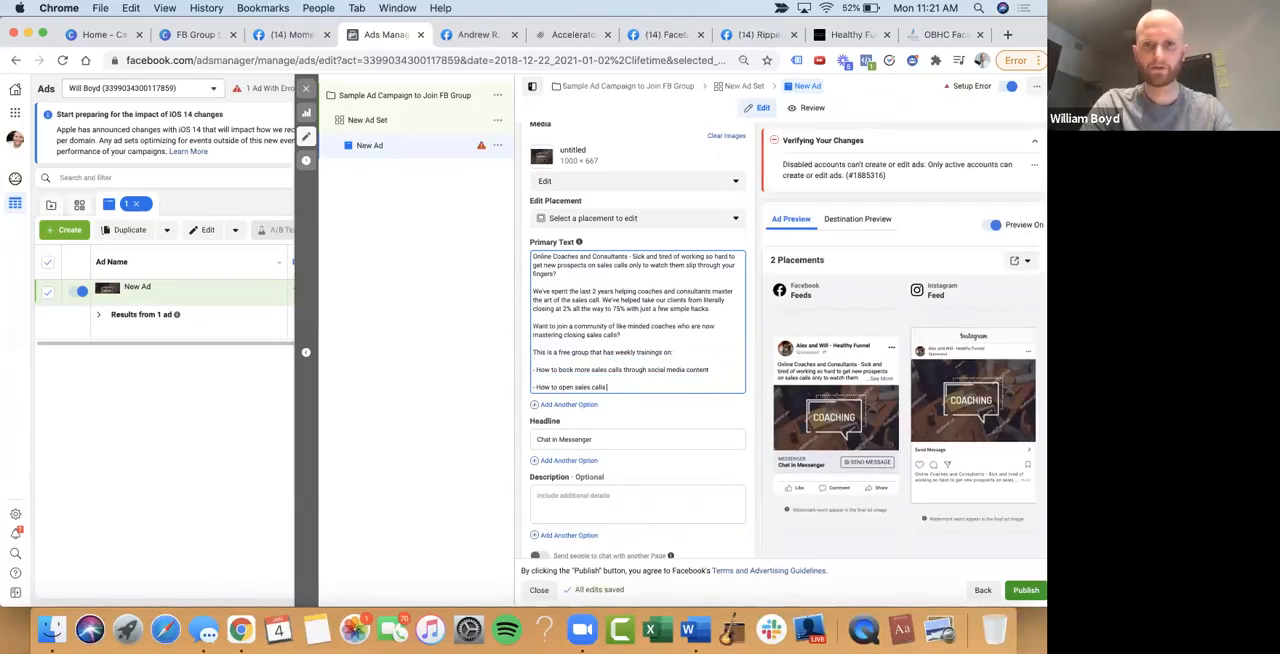
pyautogui.write(' like a')
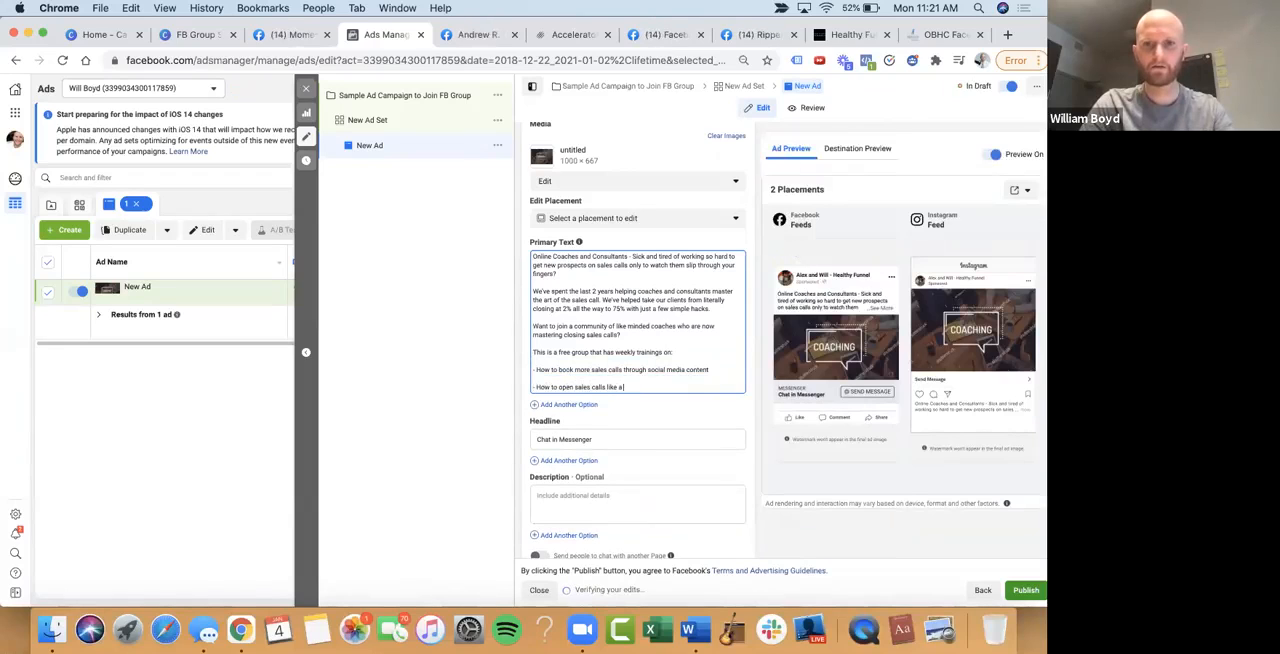
pyautogui.write('n')
pyautogui.press('BackSpace')
pyautogui.press('BackSpace')
pyautogui.write('the authority that you are in your space')
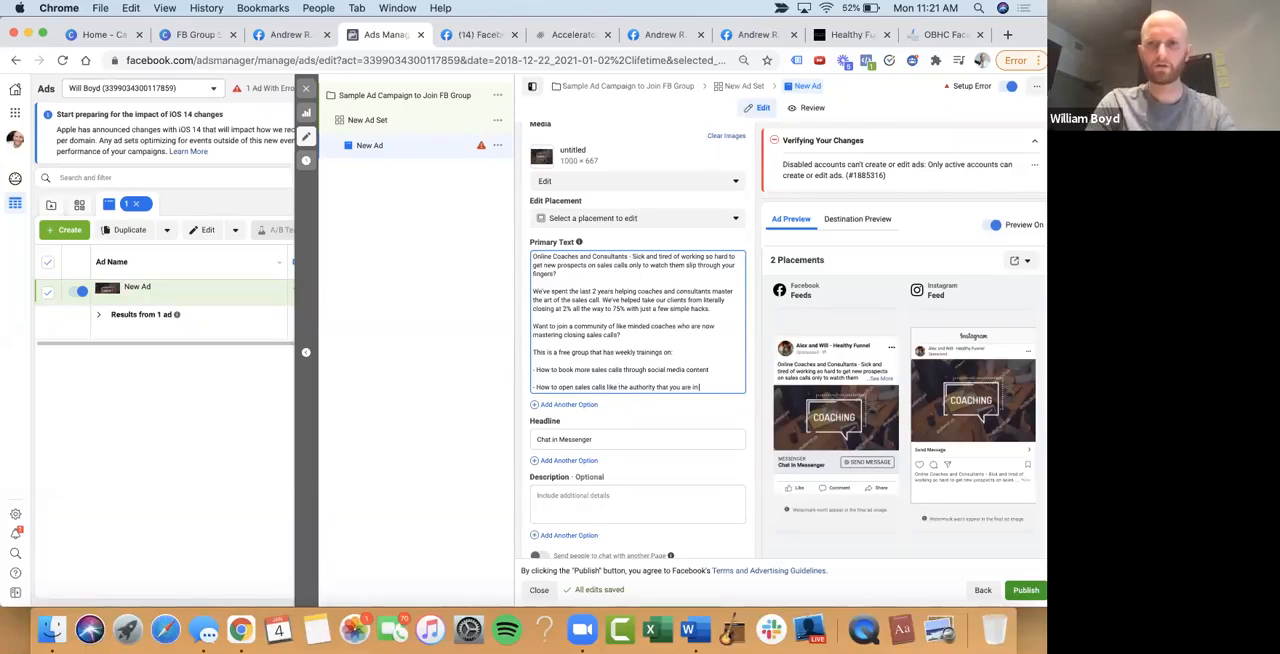
# Add a third dashed training topic to the primary text: "- How to seamlessly overcome any objection that comes your way"
pyautogui.press('Return')
pyautogui.press('Return')
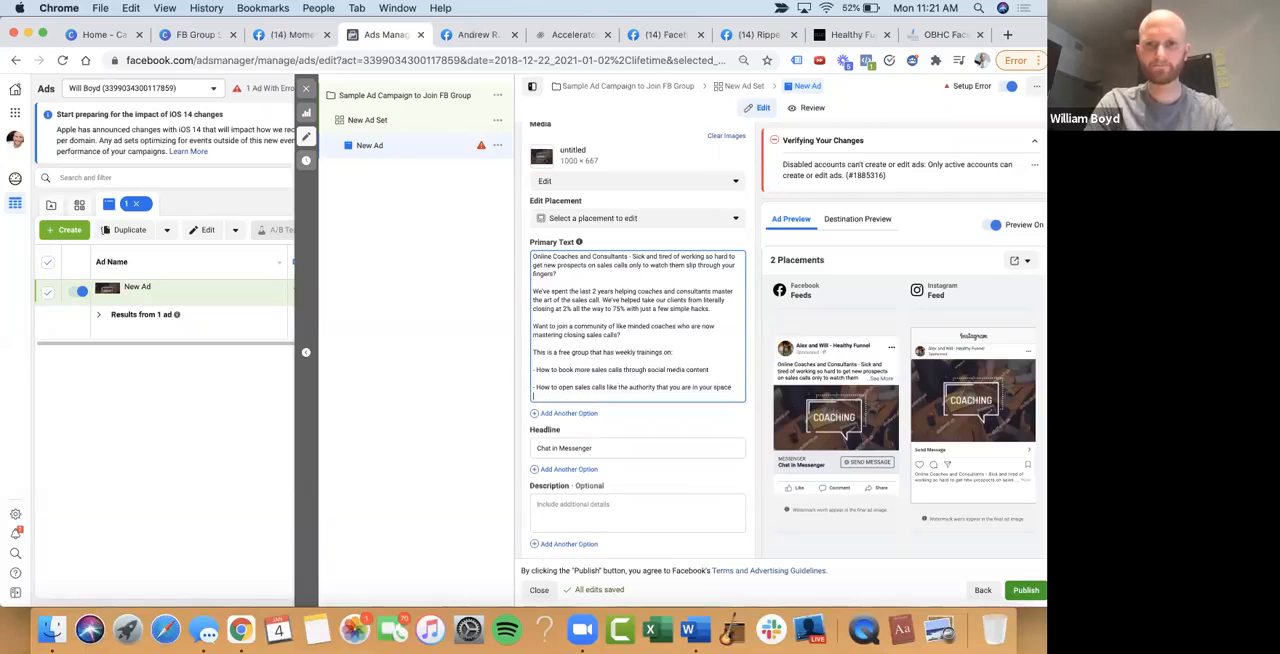
pyautogui.write('- How to seamlessly overcome any objection that comes your way')
# Start a closing paragraph in the primary text: "All you have to do is click the Learn More button below and we'll send you"
pyautogui.press('Return')
pyautogui.write("All you have to do is click the Learn More button below and we'll send you and inv")
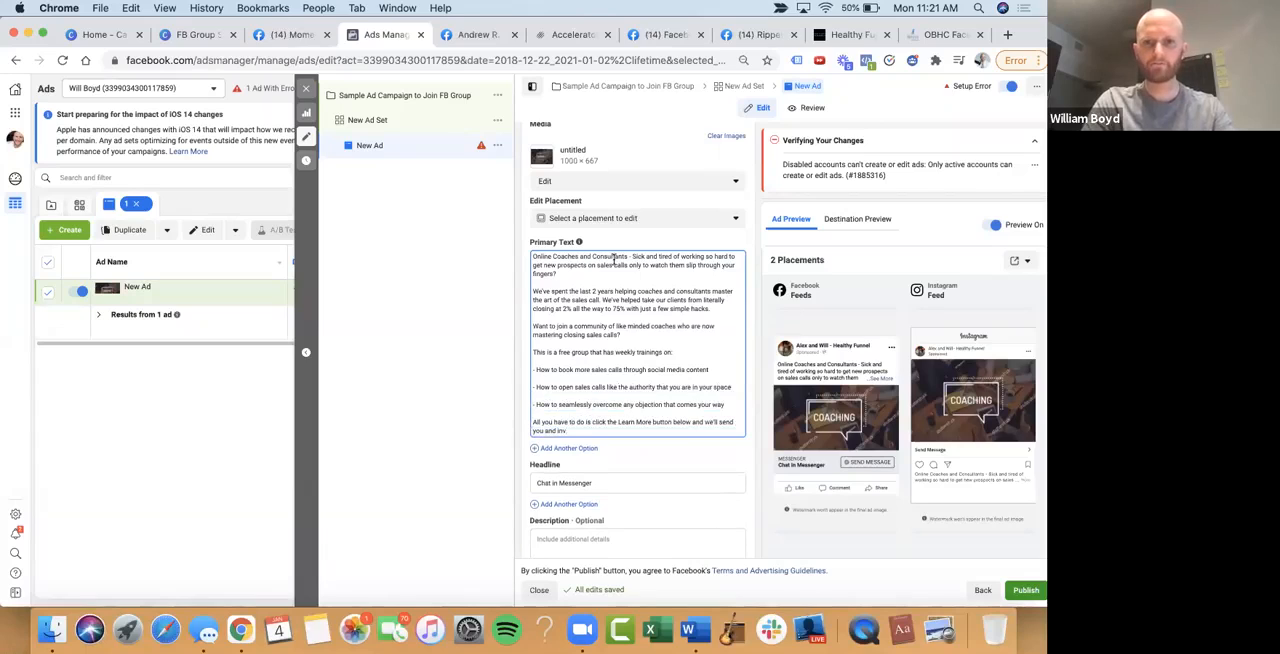
# Complete the closing sentence of the primary text with "an invite to join our Clients at Scale community."
pyautogui.press('BackSpace')
pyautogui.press('BackSpace')
pyautogui.press('BackSpace')
pyautogui.write('invite to join our Clients at Scale community')
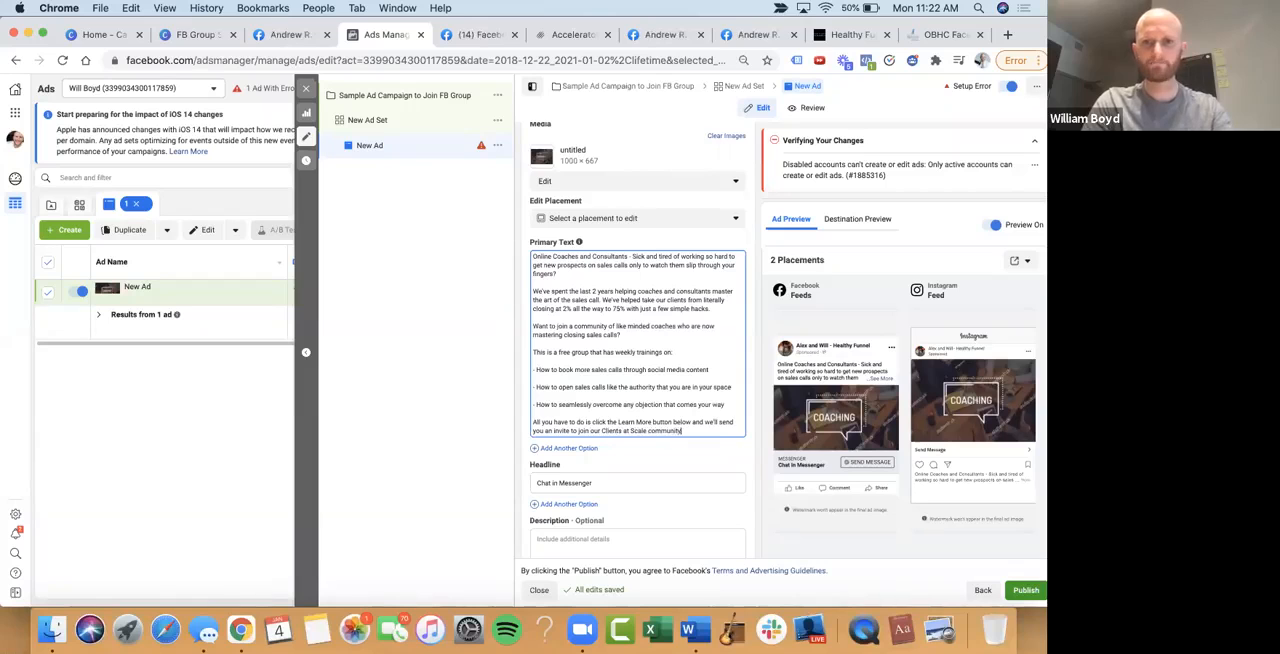
pyautogui.write('.')
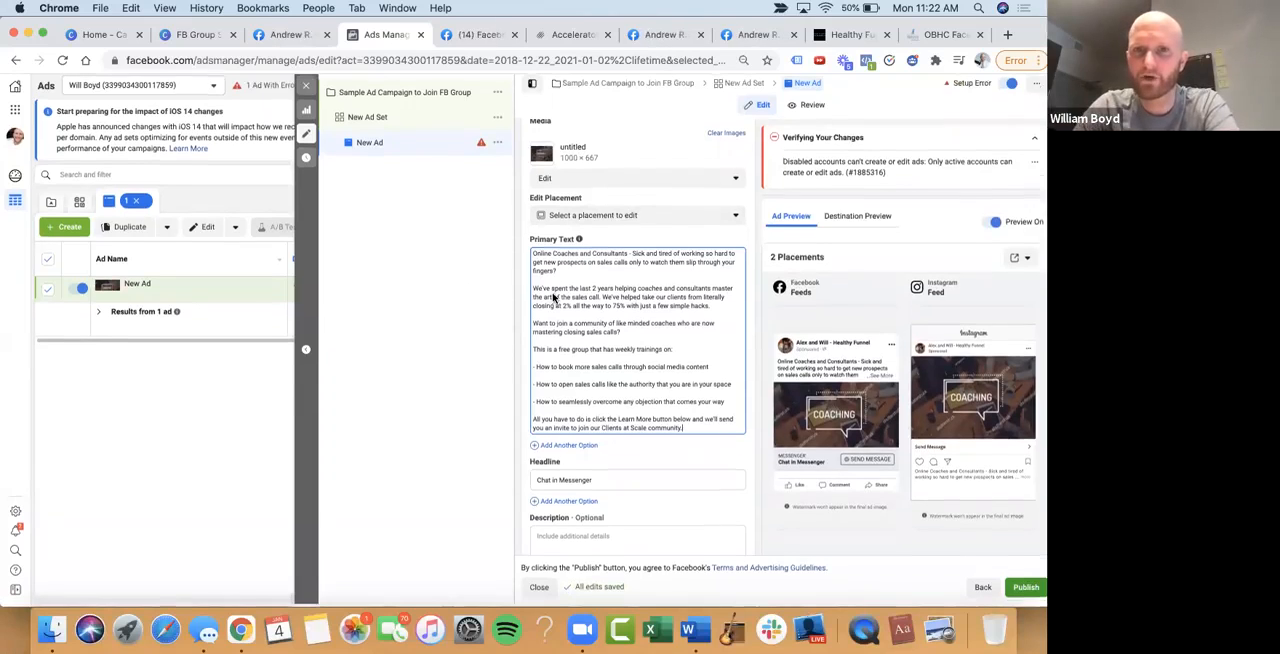
# Replace the ad's headline with "Coaches - Tired of Blowing Sales Calls Too Often?"
pyautogui.scroll(-2, 657, 317)
pyautogui.scroll(-2, 657, 317)
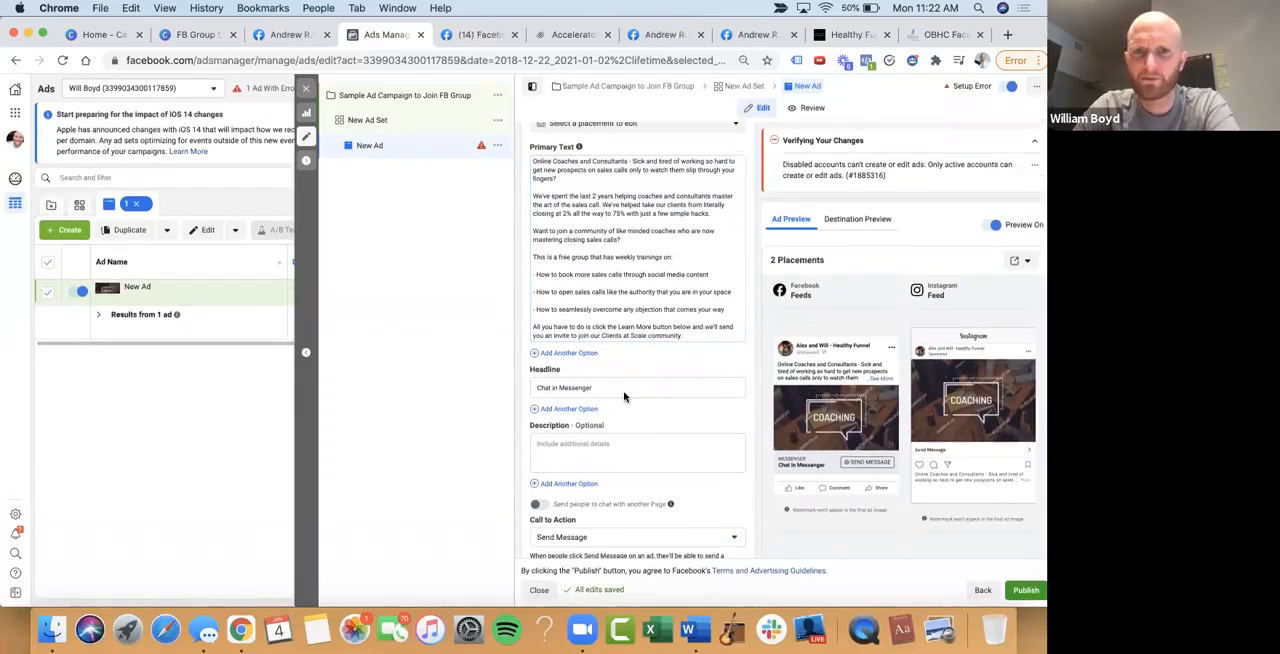
pyautogui.click(597, 384)
pyautogui.press('super+a')
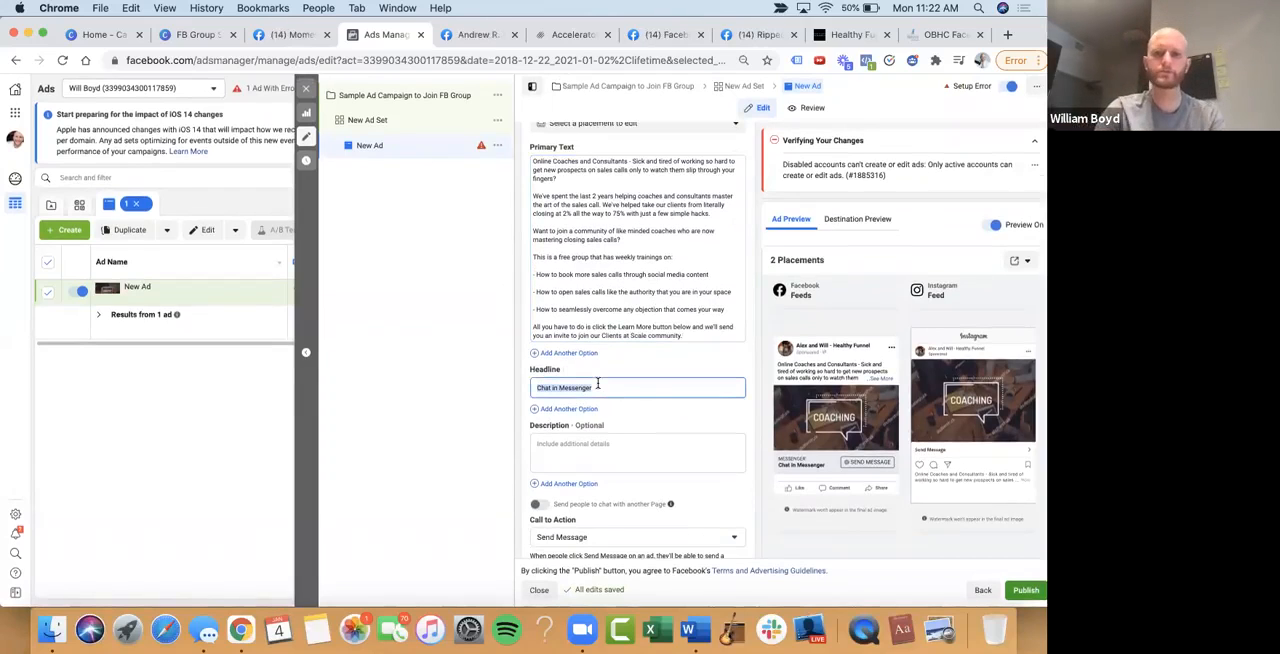
pyautogui.write('Coaches - T')
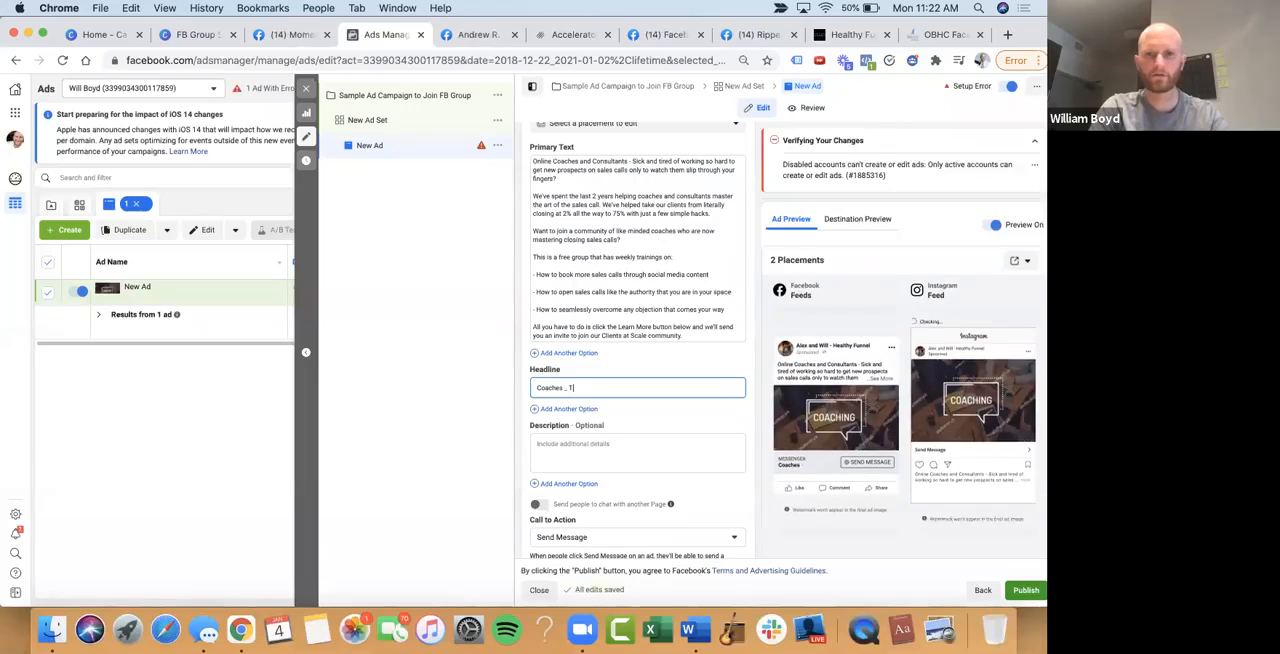
pyautogui.write(' - Tired of Blowing SalesCal')
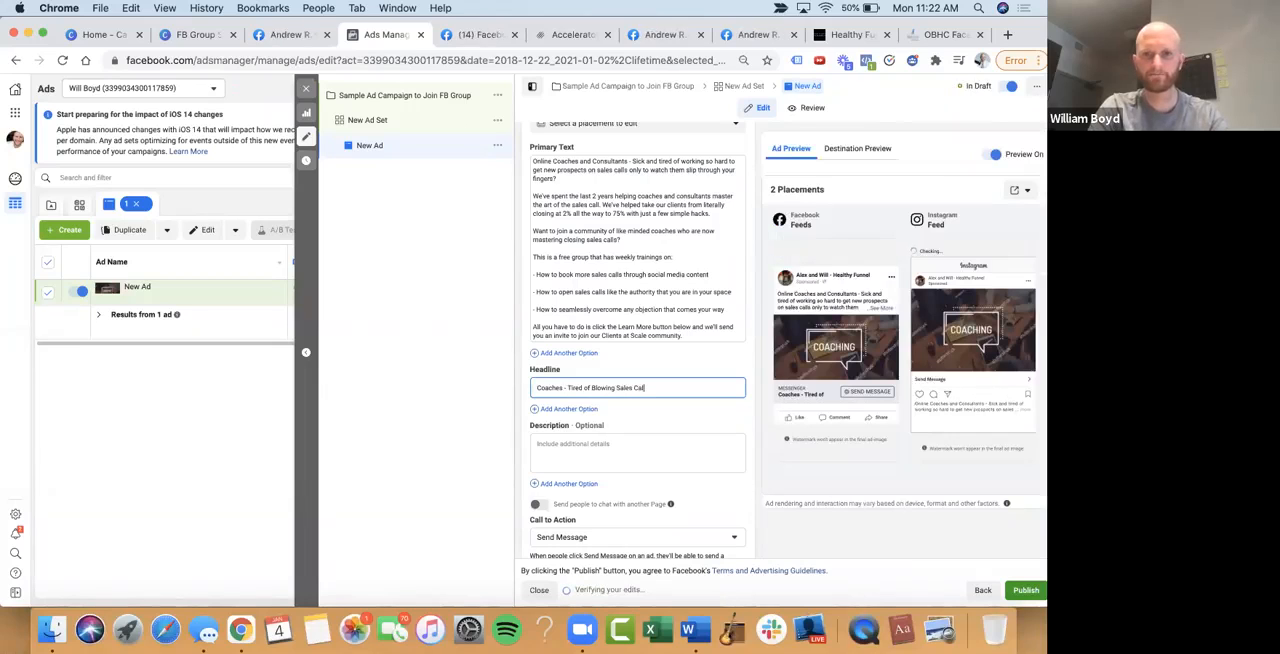
pyautogui.write('ls Too Often?')
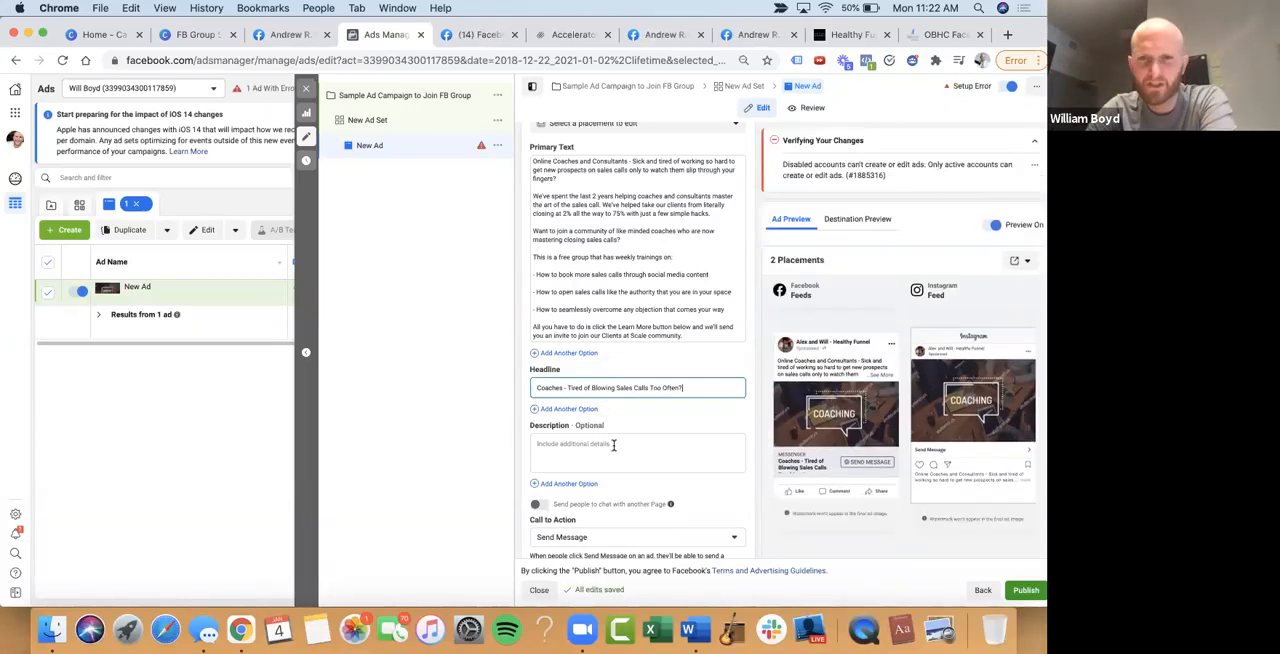
# Create a new Start Conversations message template and replace the greeting text after the recipient's first name with "Click the"
pyautogui.scroll(-5, 613, 445)
pyautogui.scroll(-3, 613, 445)
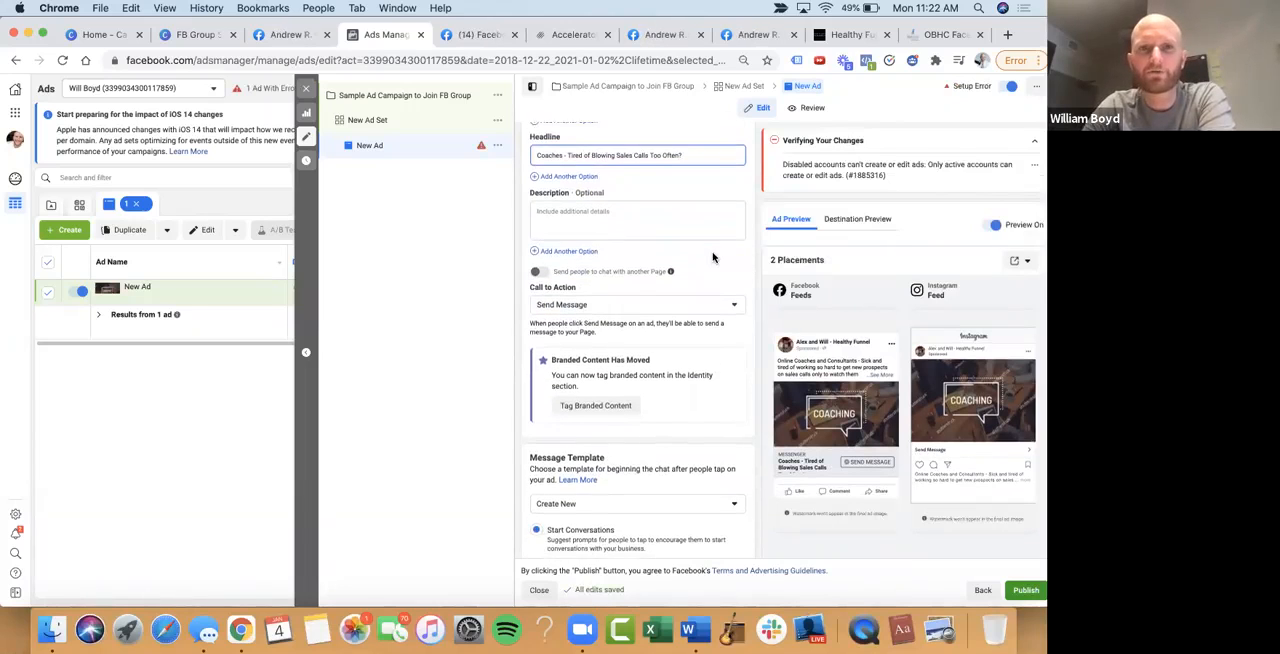
pyautogui.scroll(10, 713, 258)
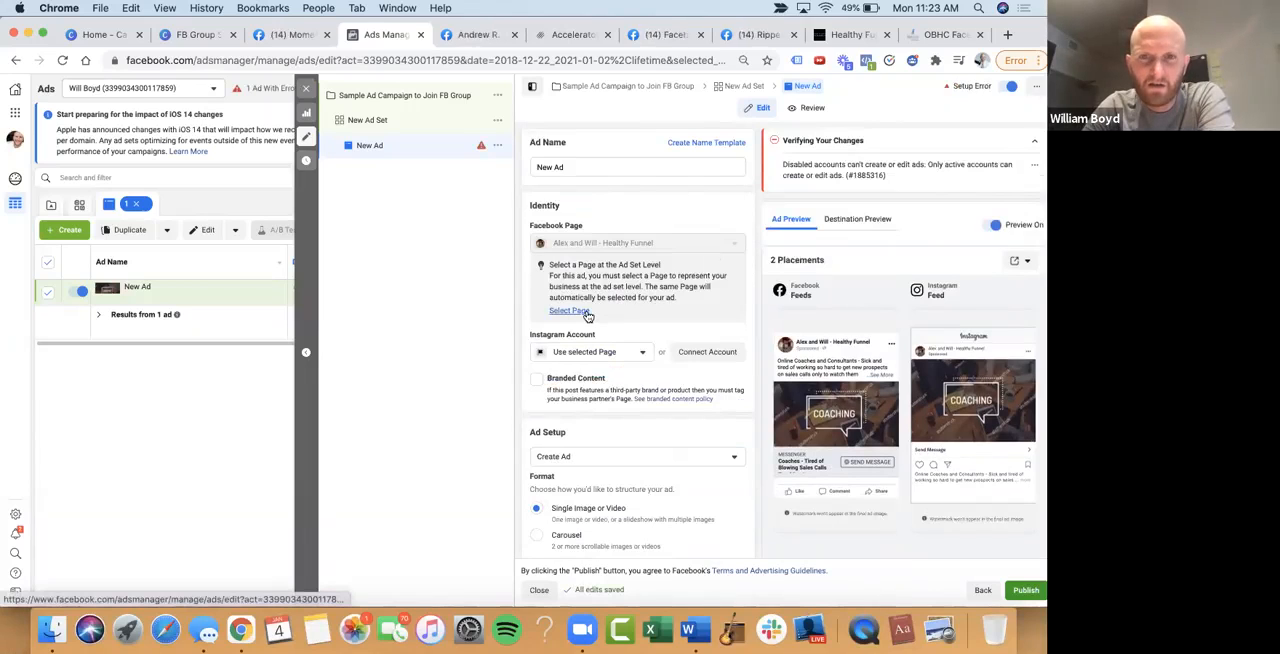
pyautogui.scroll(-10, 639, 497)
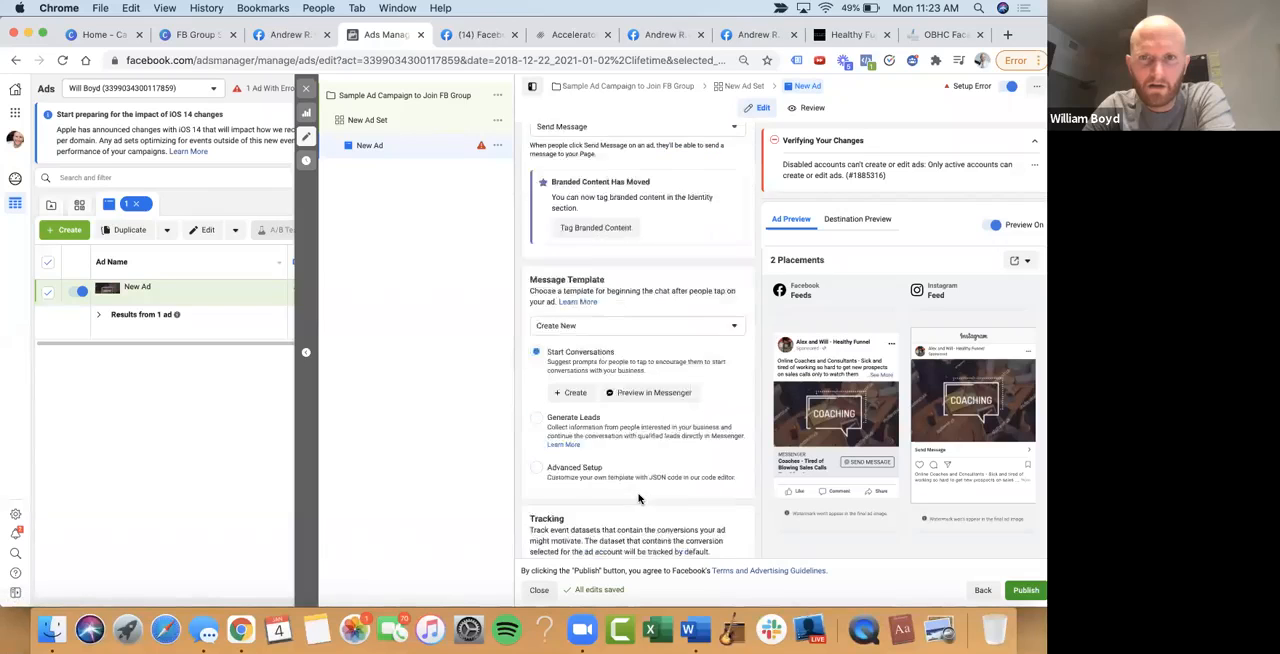
pyautogui.scroll(3, 618, 305)
pyautogui.scroll(-2, 618, 305)
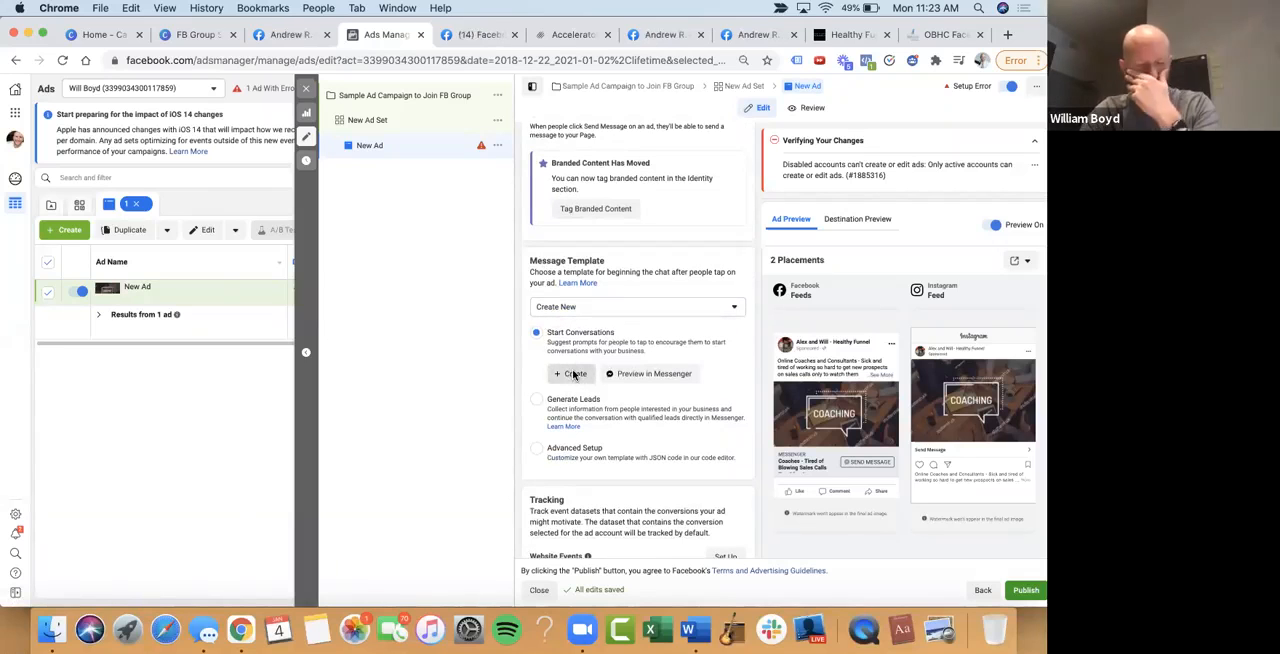
pyautogui.click(573, 374)
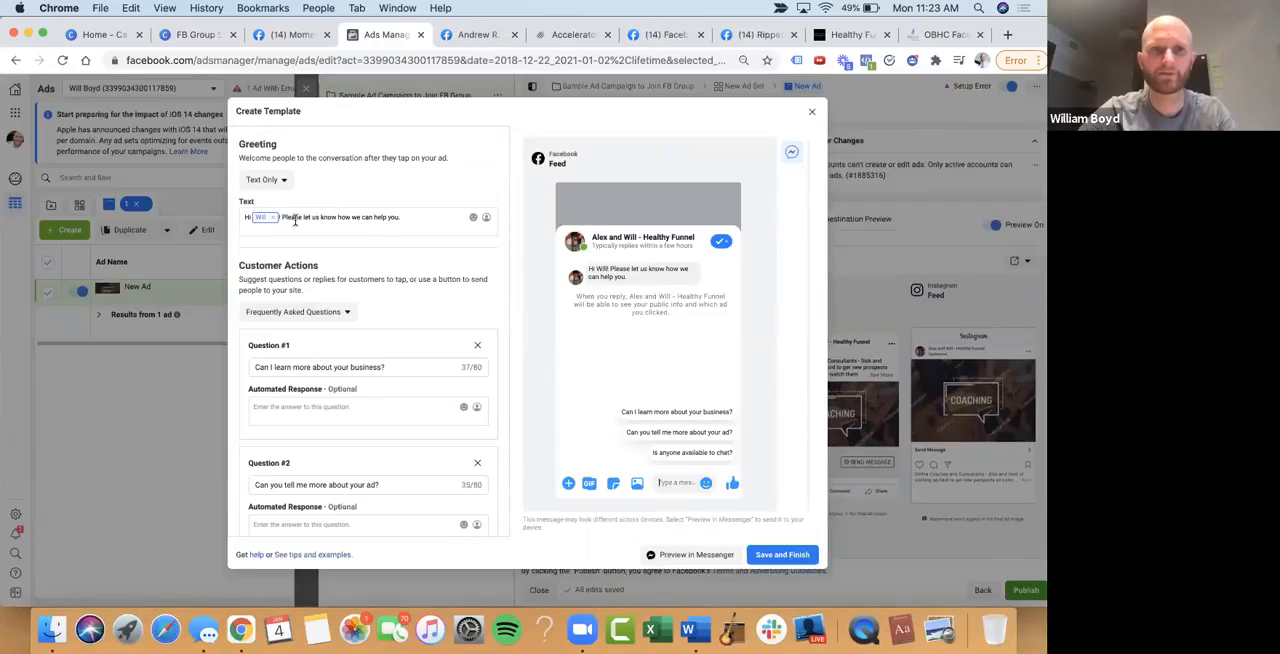
pyautogui.moveTo(403, 217); pyautogui.dragTo(280, 217)
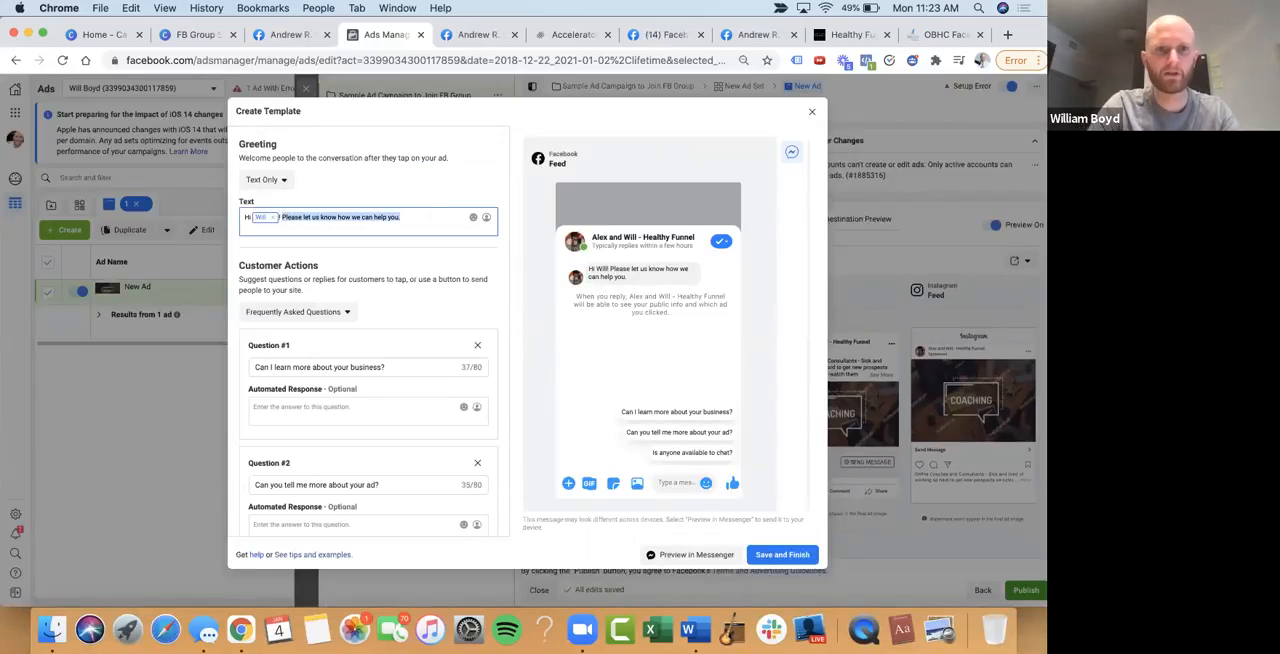
pyautogui.write('Click the')
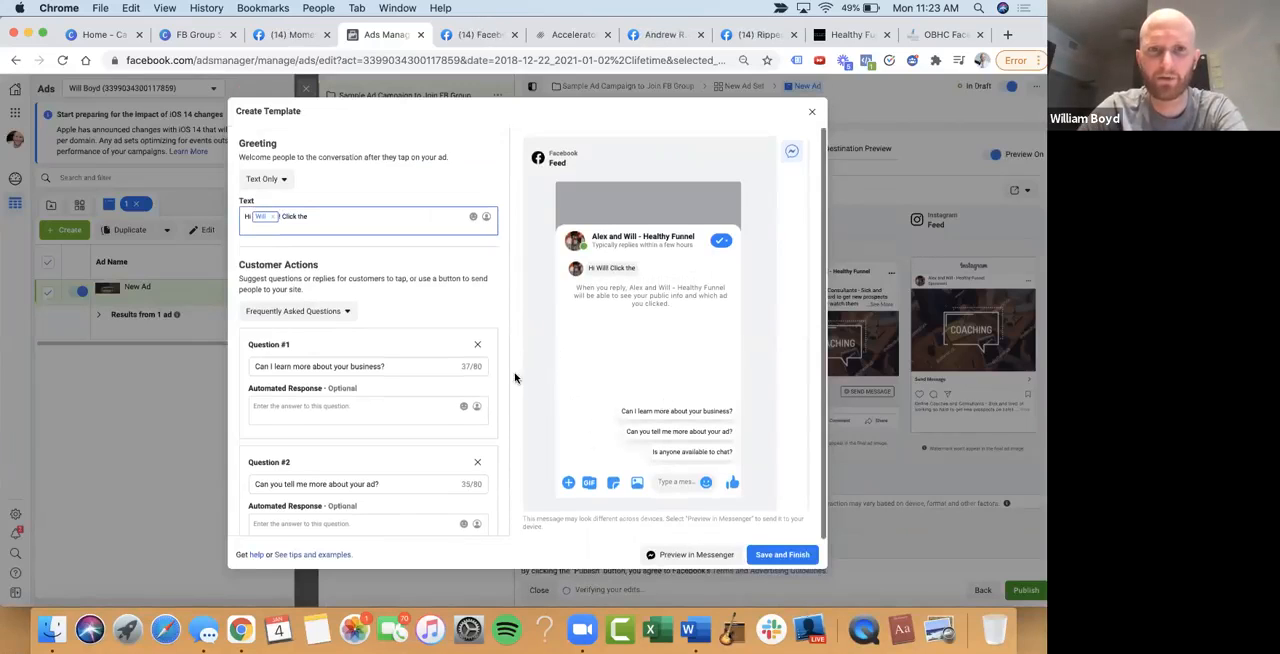
# Remove the questions about the ad and chat availability, and change Question #1 to "Send Invitation"
pyautogui.click(477, 462)
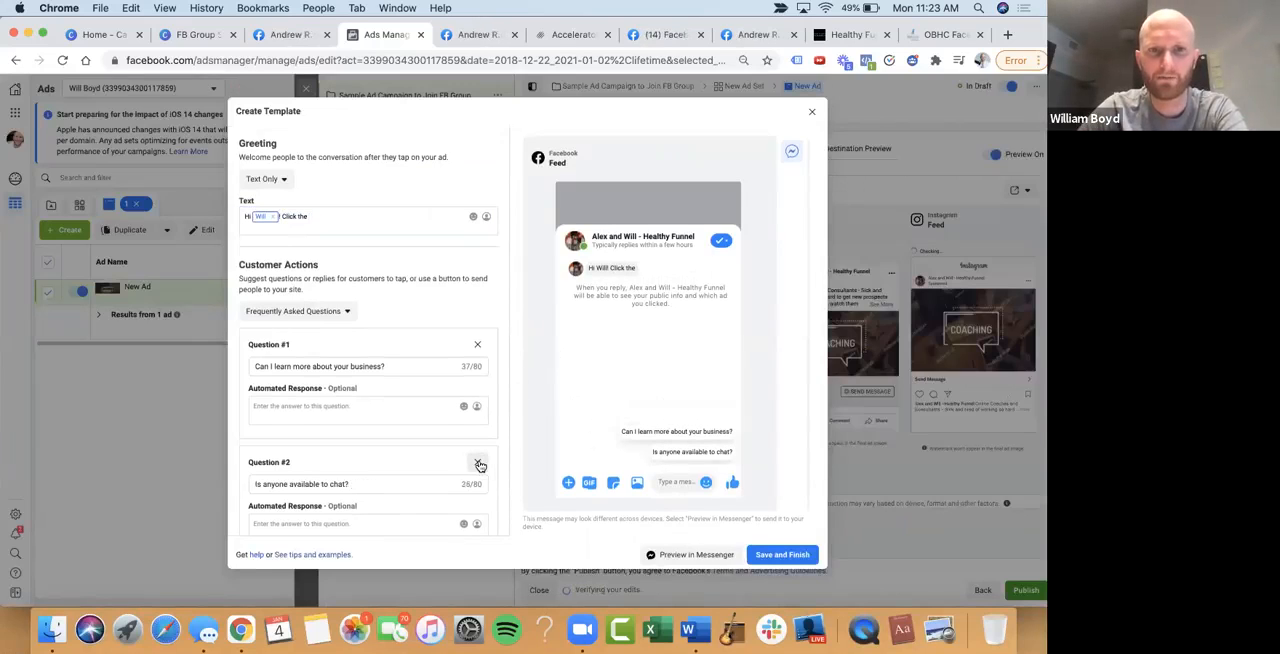
pyautogui.click(478, 464)
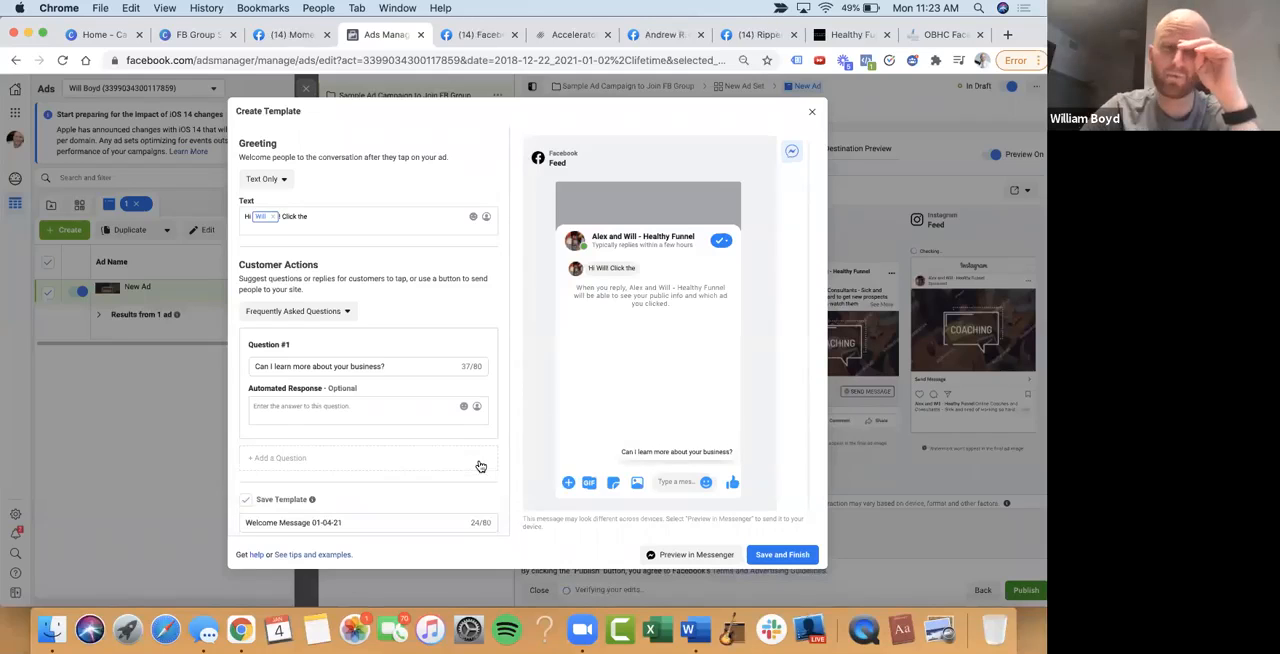
pyautogui.tripleClick(342, 369)
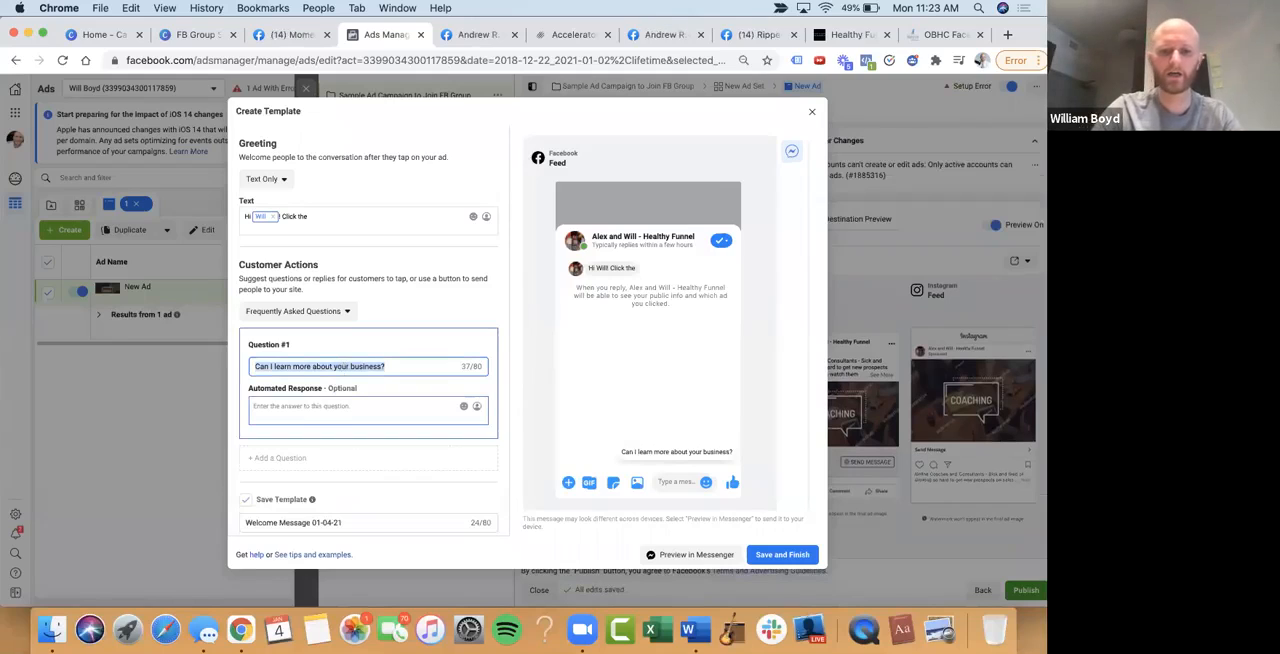
pyautogui.write('Send Invit')
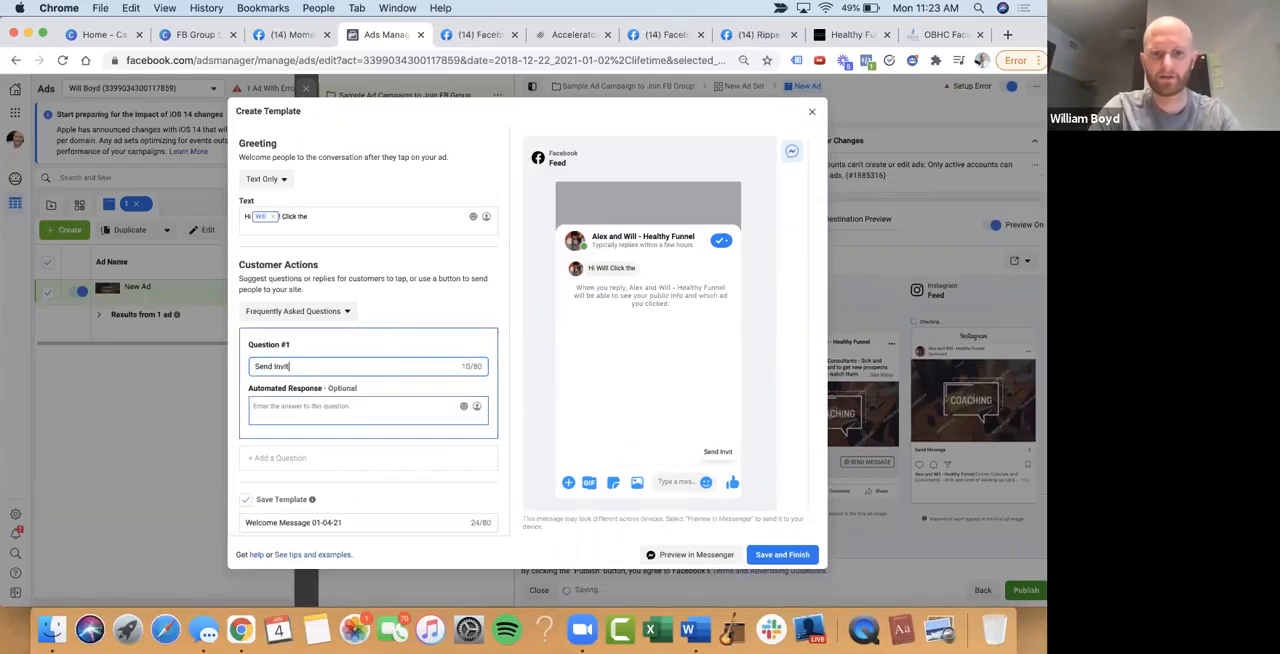
pyautogui.write('ation')
# Complete the greeting after "Click the" with: "Send Invitation" button below and we'll send over your invitation
pyautogui.click(362, 215)
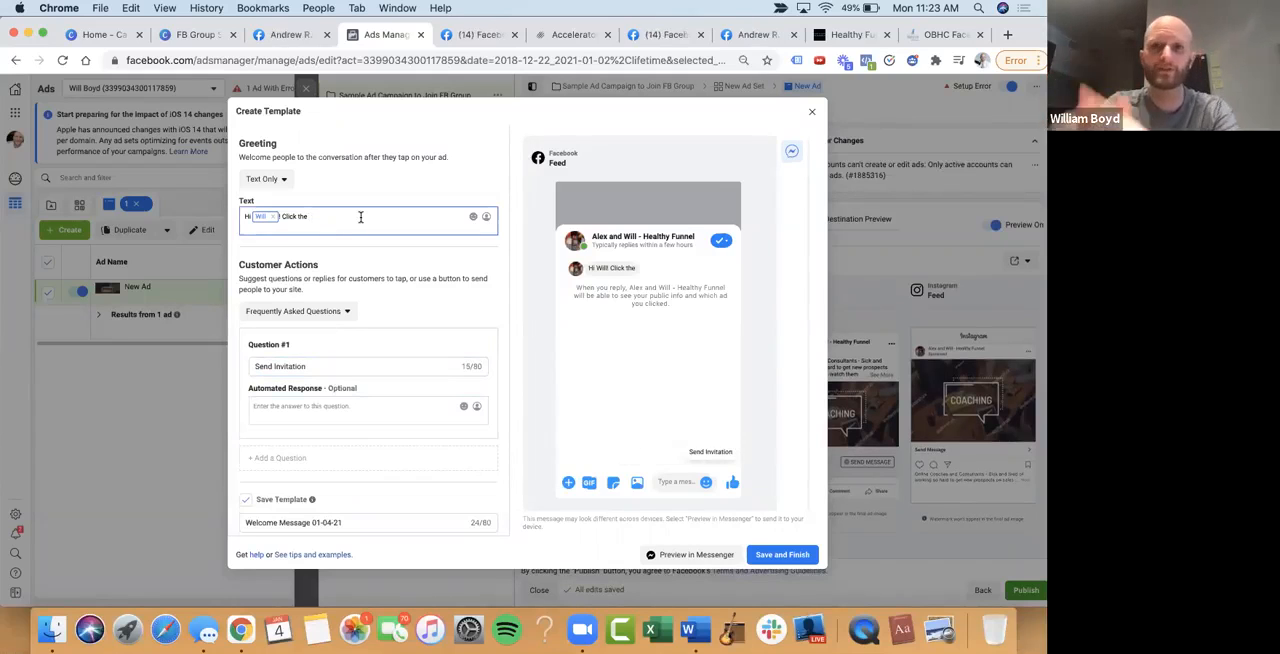
pyautogui.write('"')
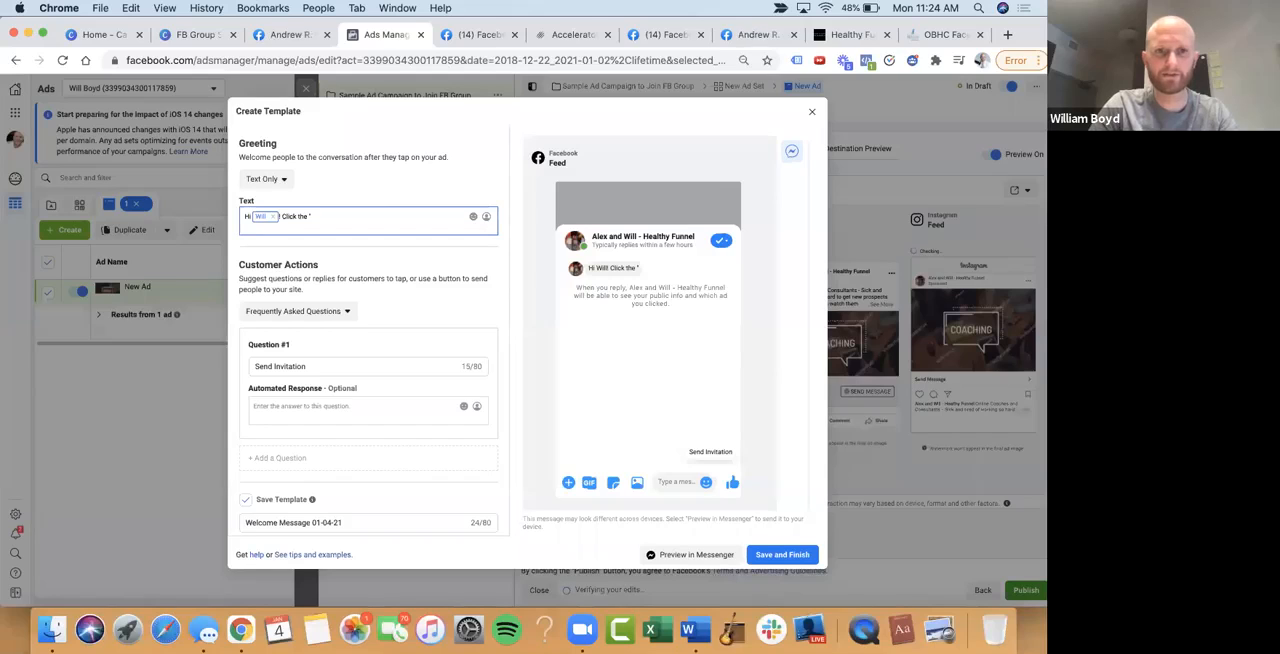
pyautogui.write('Send Invitation" button below and I\'ll se')
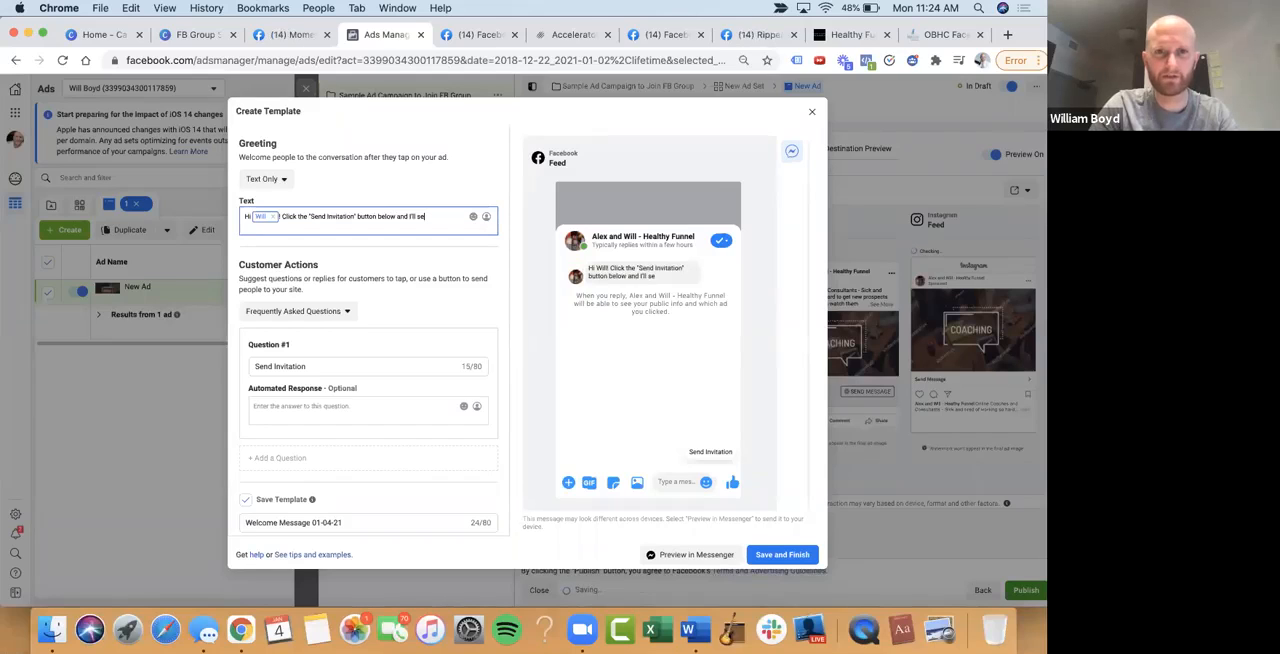
pyautogui.press('BackSpace')
pyautogui.press('BackSpace')
pyautogui.press('BackSpace')
pyautogui.press('BackSpace')
pyautogui.press('BackSpace')
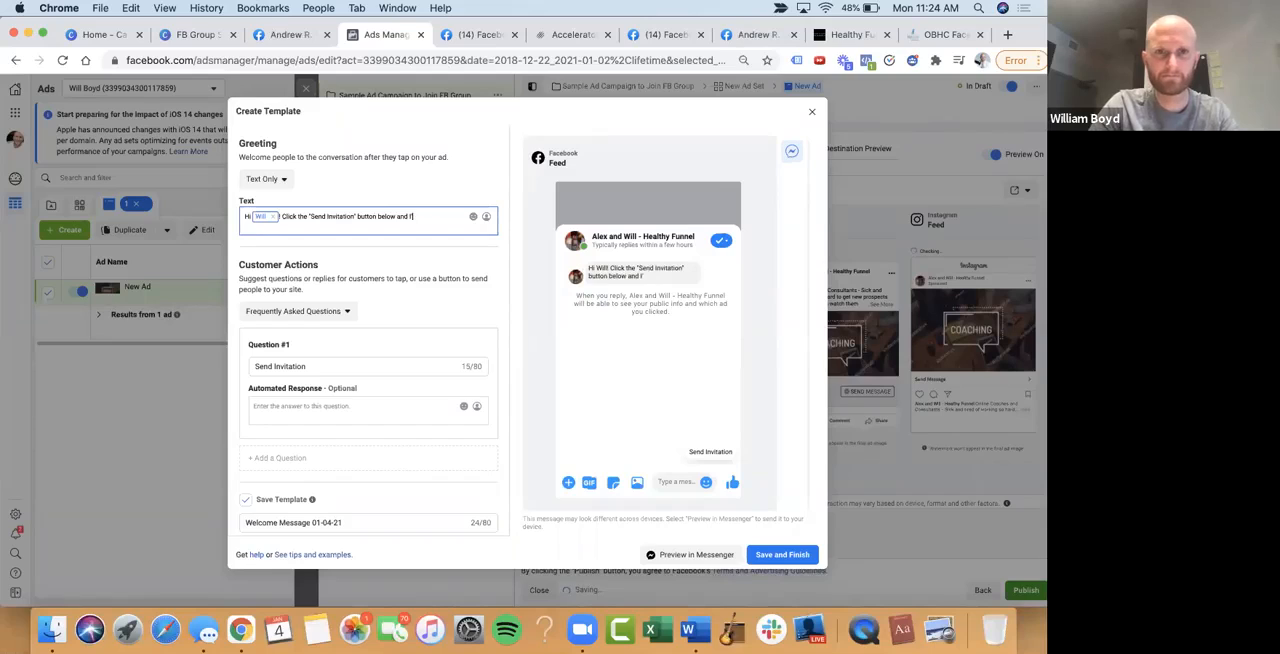
pyautogui.press('BackSpace')
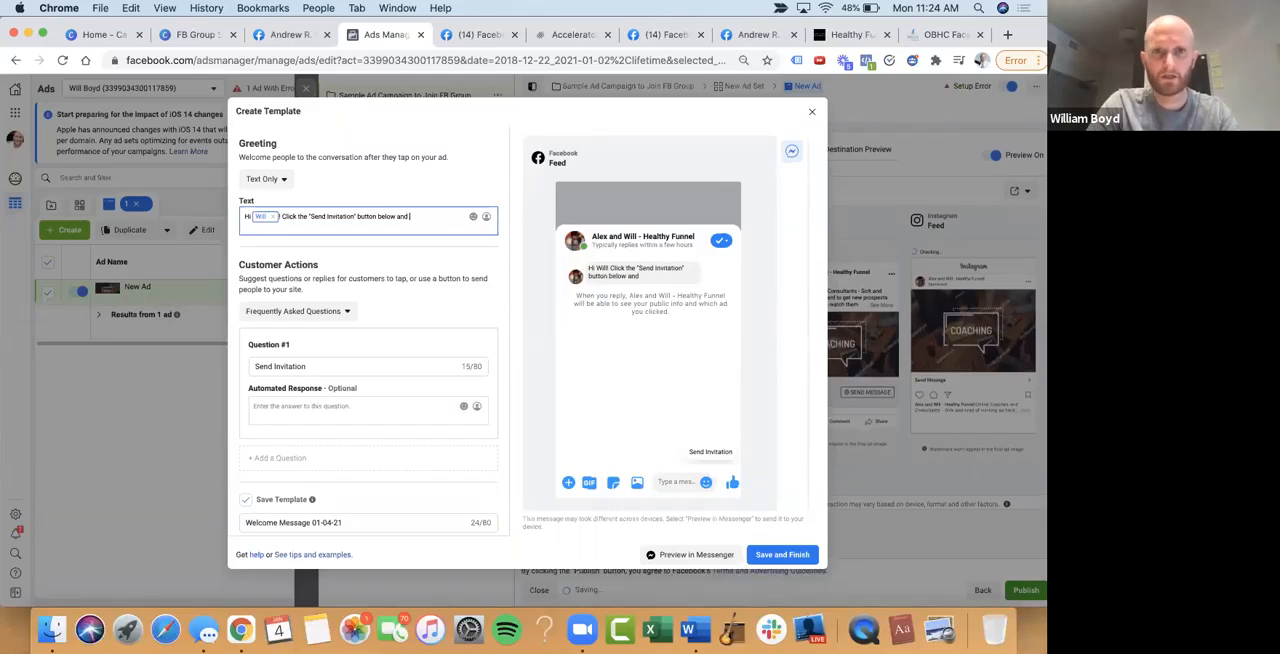
pyautogui.write("we'll send over")
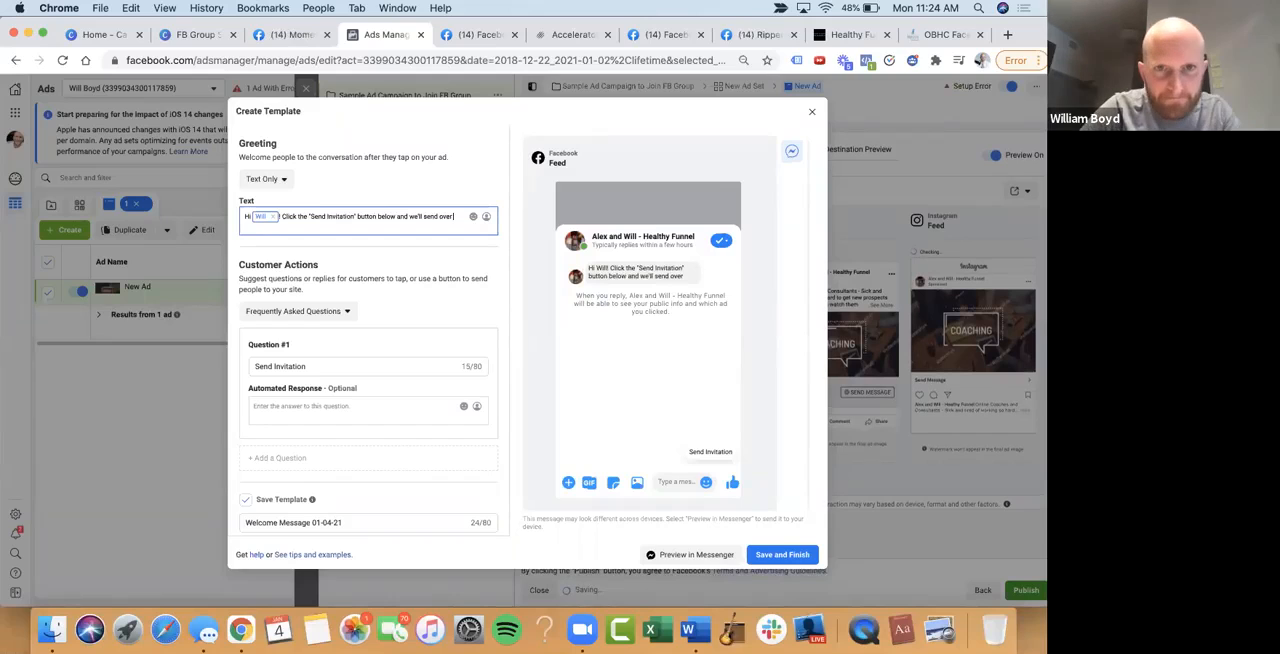
pyautogui.write(' your invitation.')
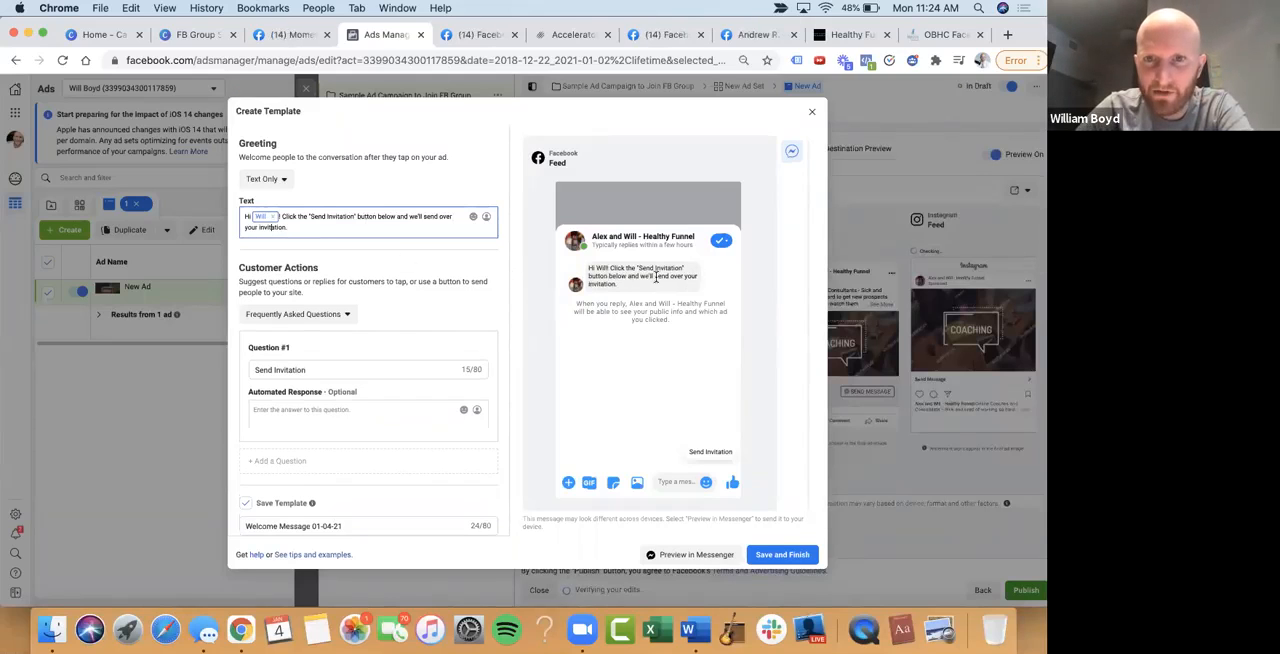
# Begin Question #1's automated response with "Great", the first name of the recipient and an exclamation mark
pyautogui.scroll(-1, 470, 276)
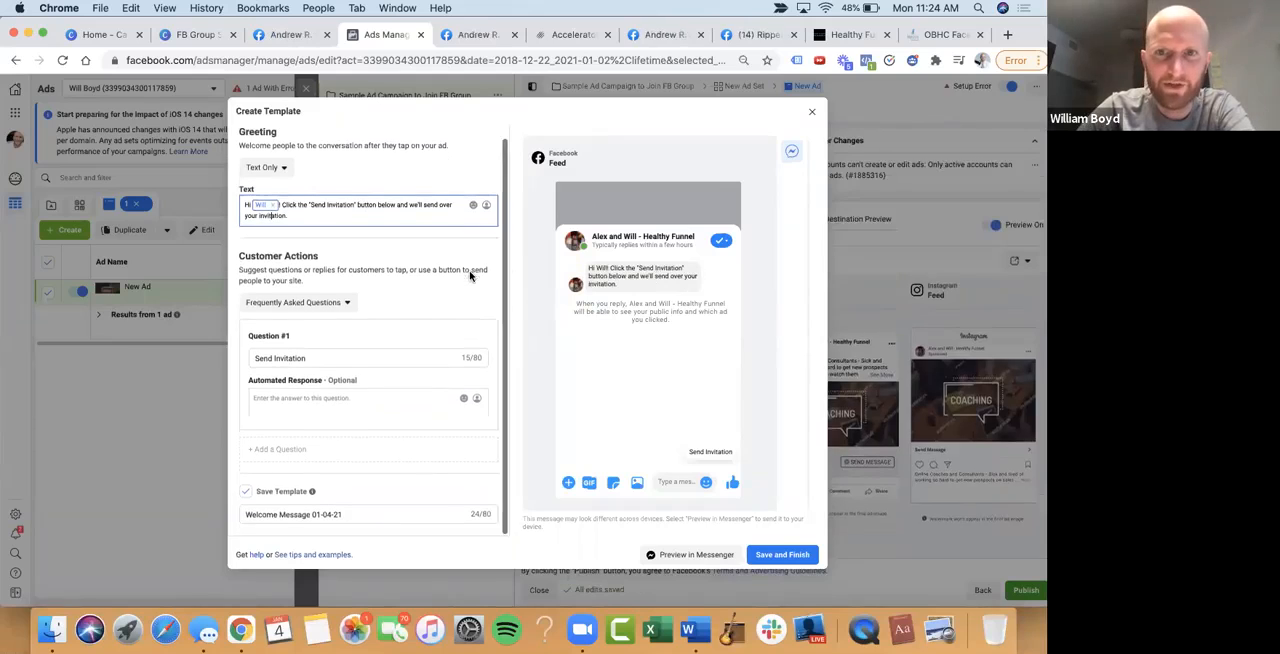
pyautogui.click(328, 401)
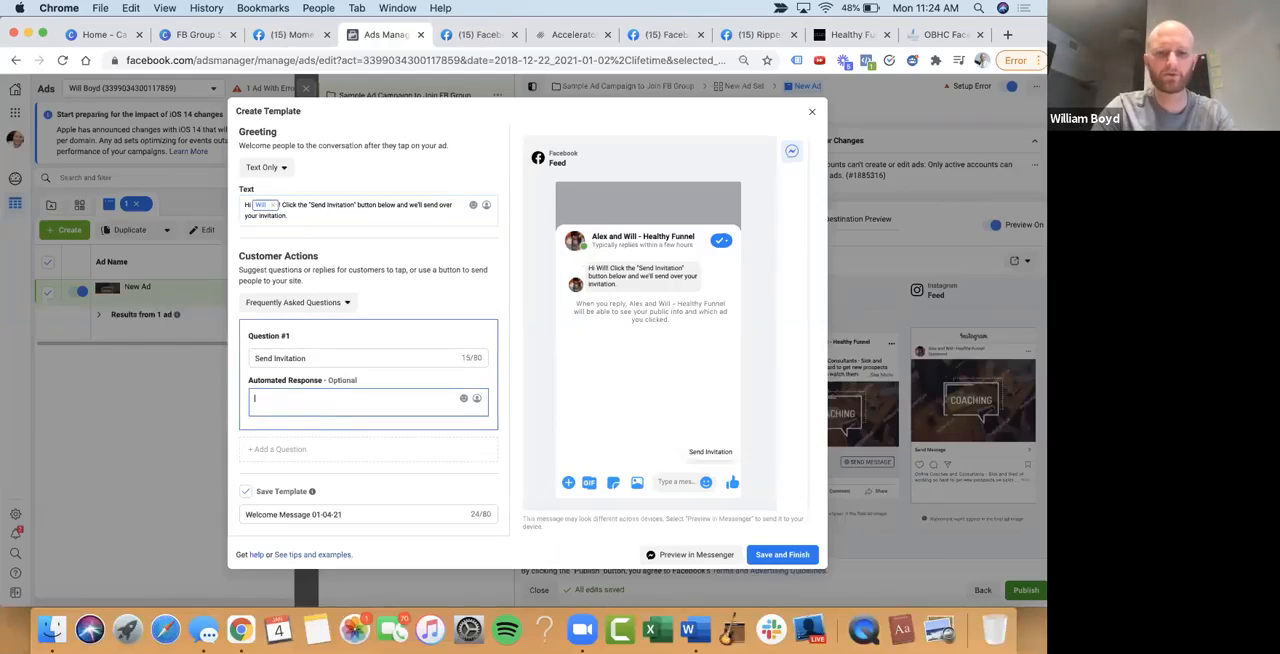
pyautogui.write('Great')
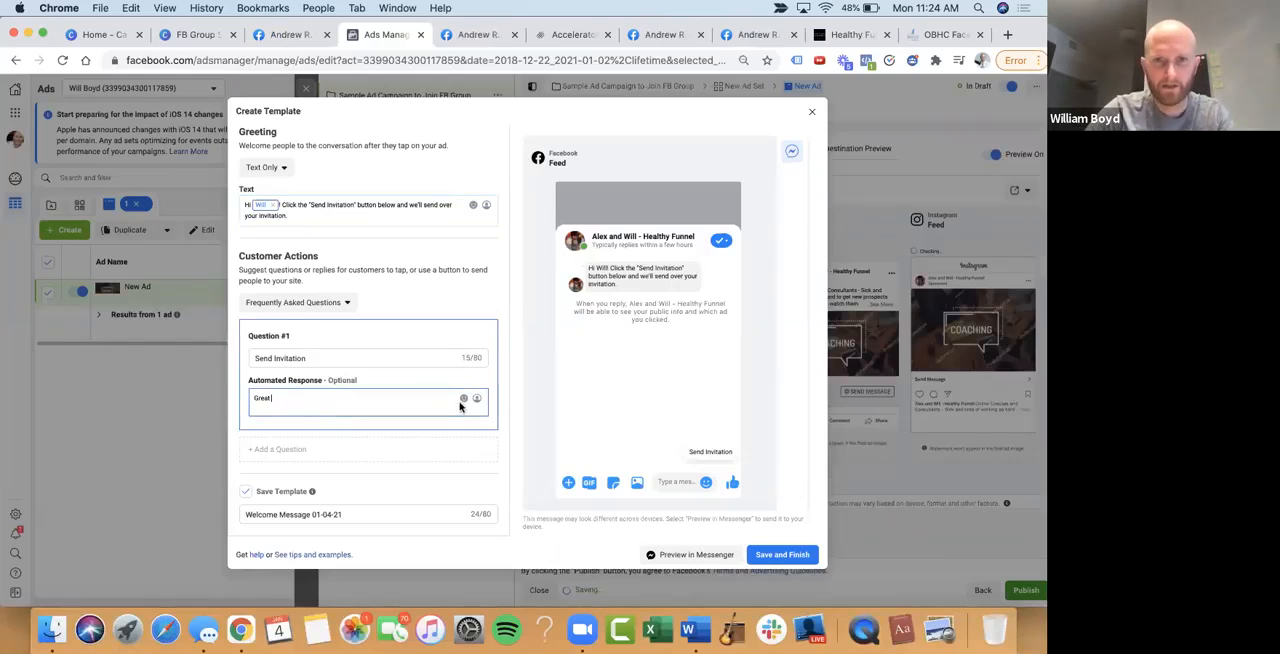
pyautogui.click(477, 399)
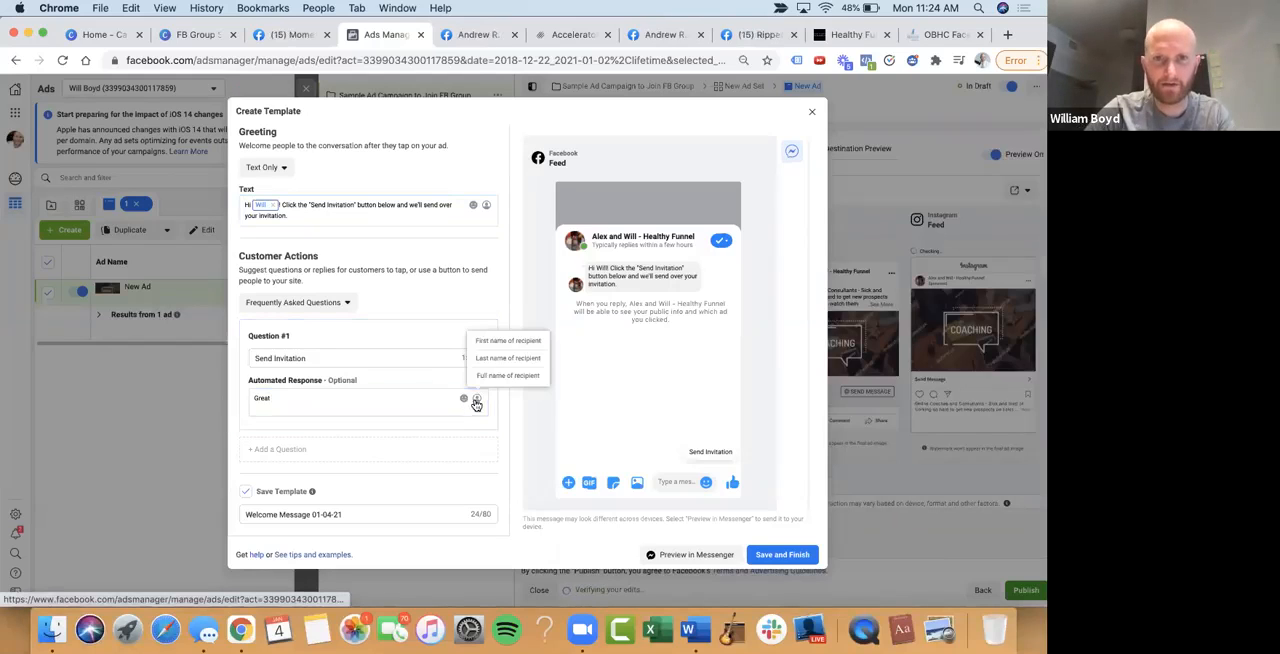
pyautogui.click(510, 340)
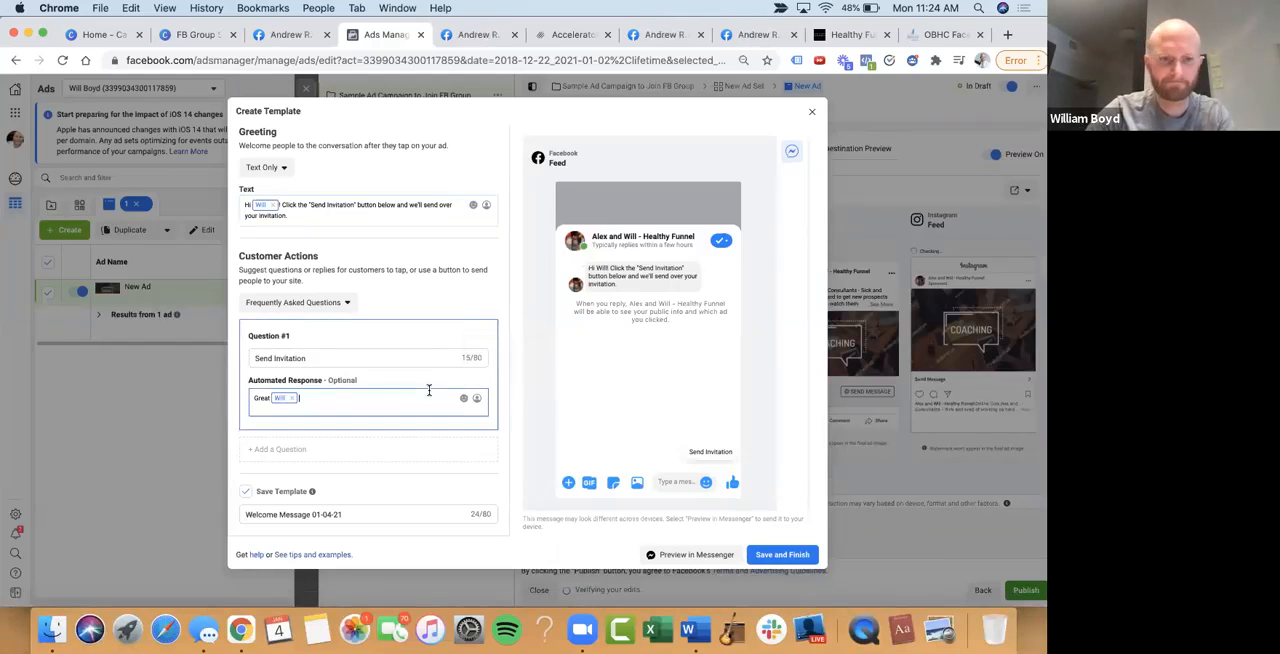
pyautogui.write('!')
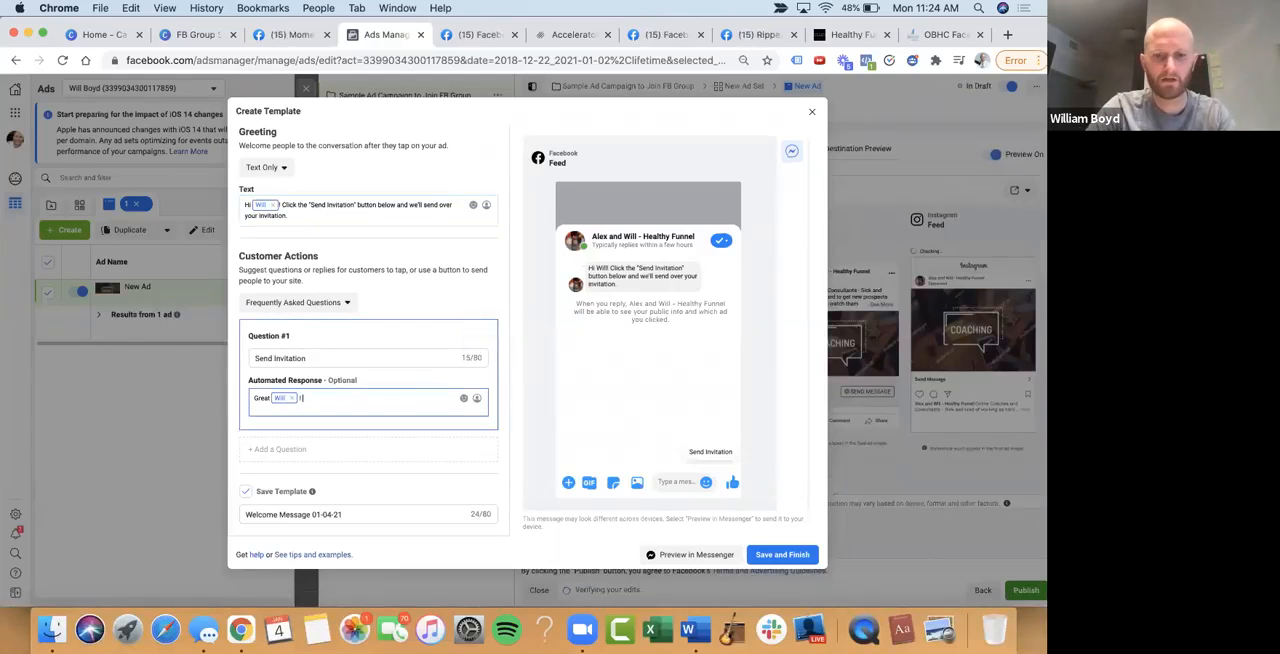
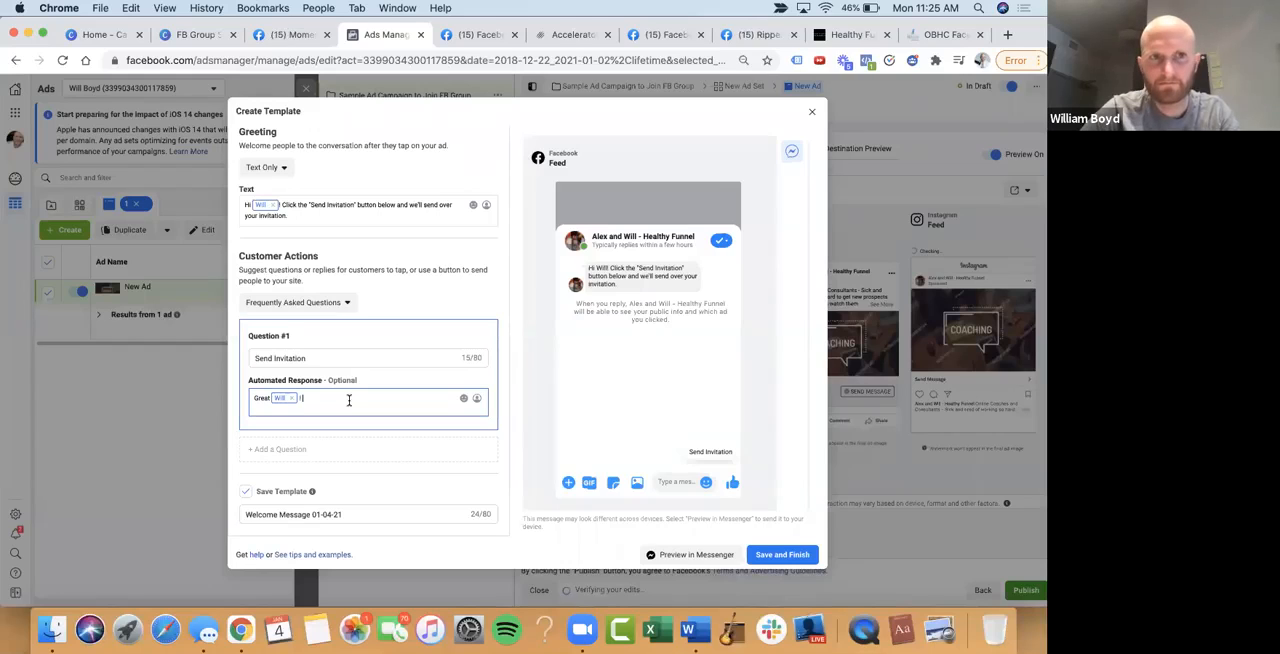
# Continue the automated response with "Here is your invitation to join our community for coaches who are mastering closing more sales calls."
pyautogui.write('Here is your invitation to join our communnity for coaches who are mastering closing more sales calls.')
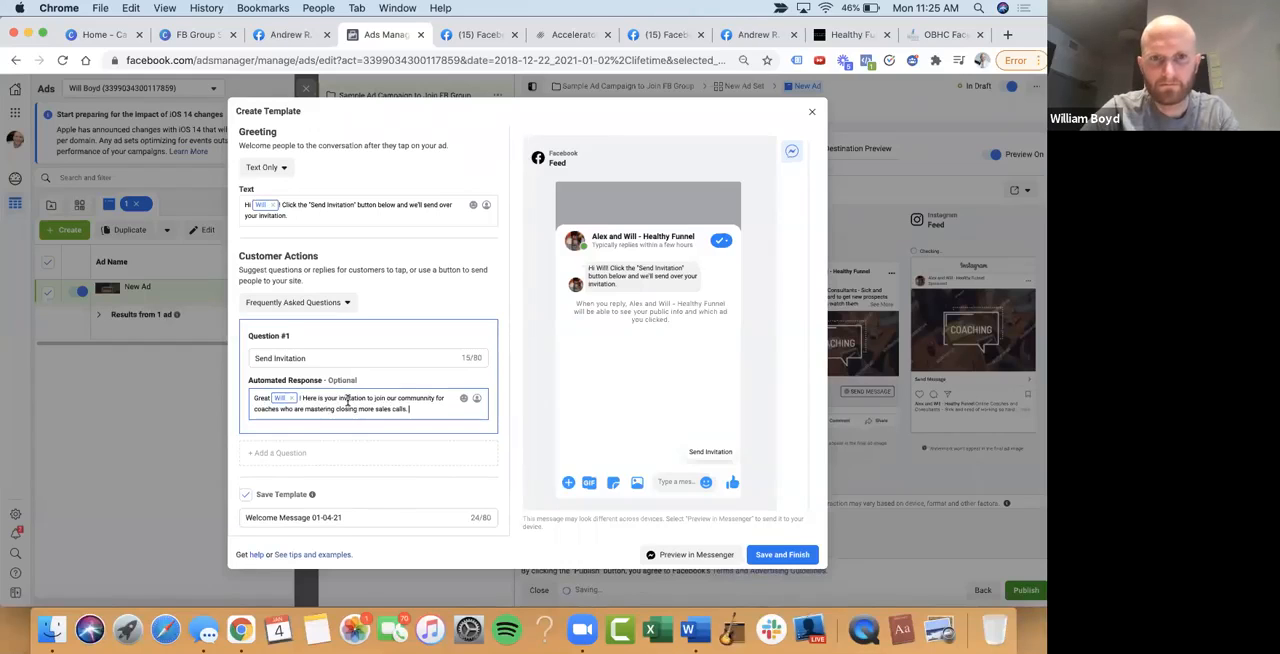
# Open the Clients At Scale for Coaches and Course Creators Facebook group and copy its web address
pyautogui.click(485, 36)
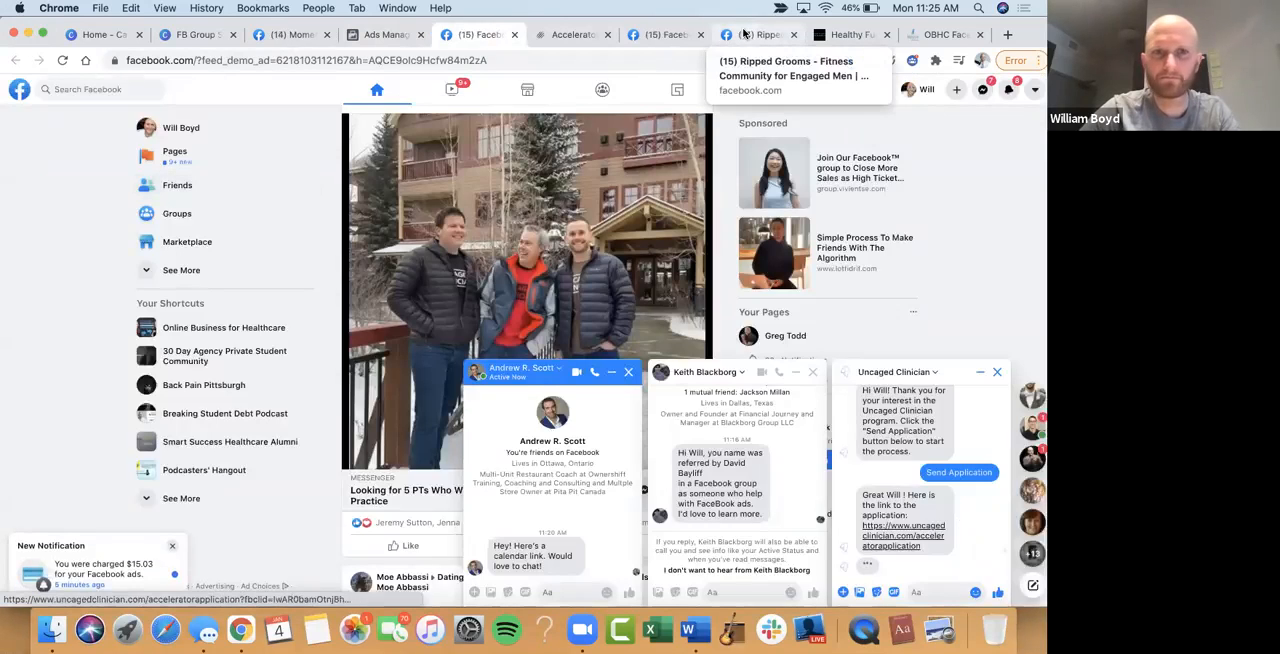
pyautogui.click(745, 35)
pyautogui.click(112, 90)
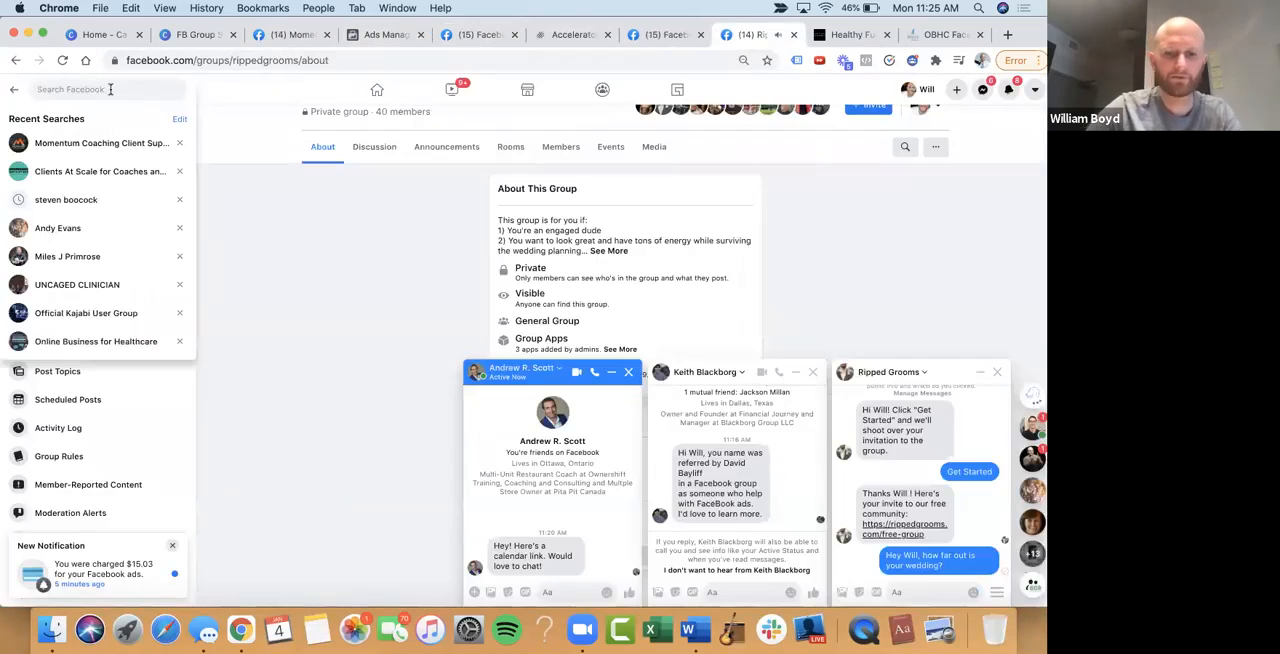
pyautogui.click(85, 172)
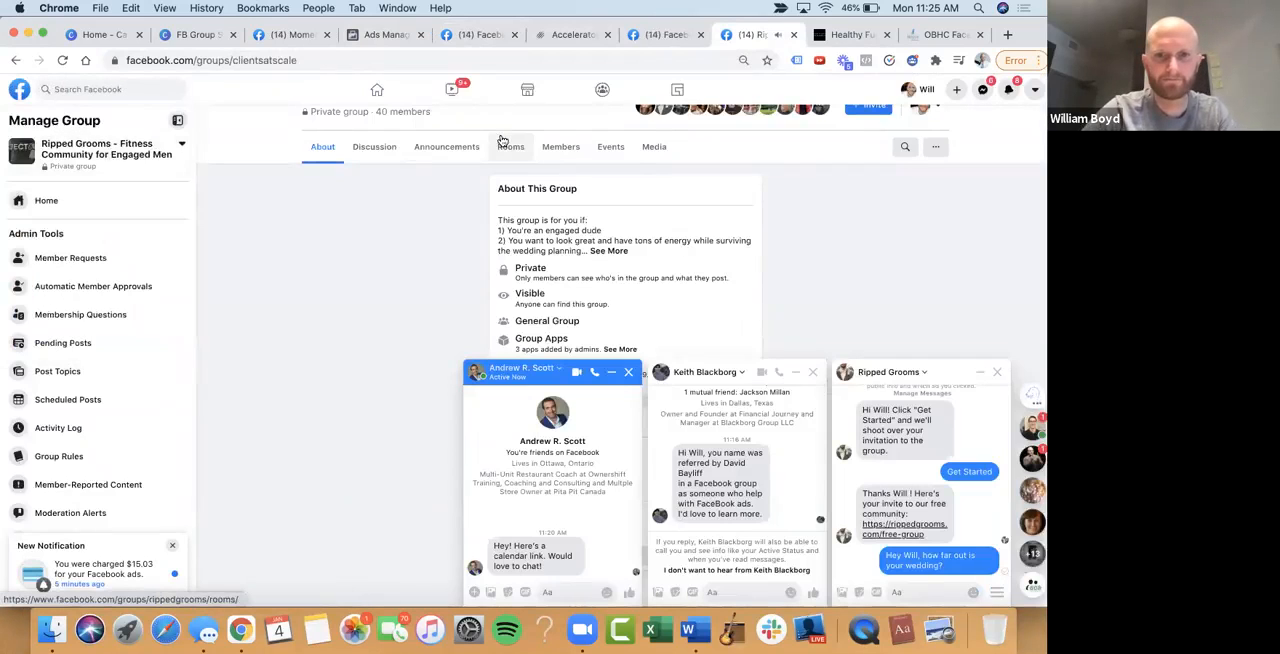
pyautogui.click(530, 56)
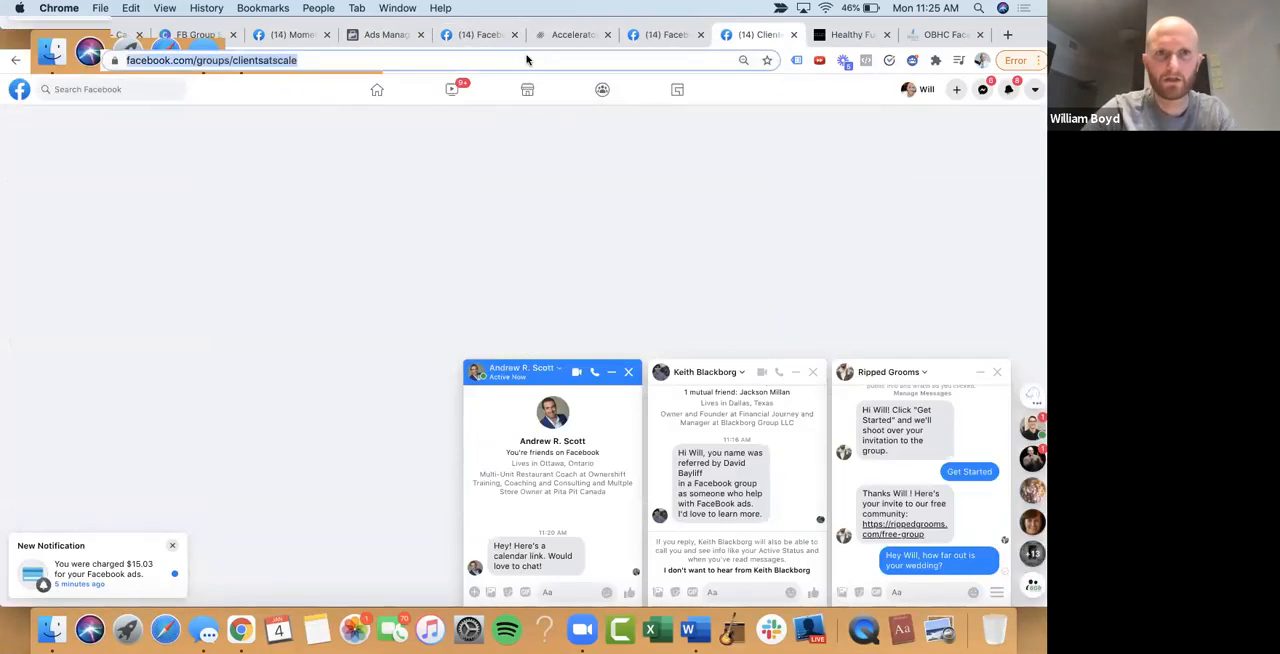
pyautogui.rightClick(529, 55)
pyautogui.click(554, 145)
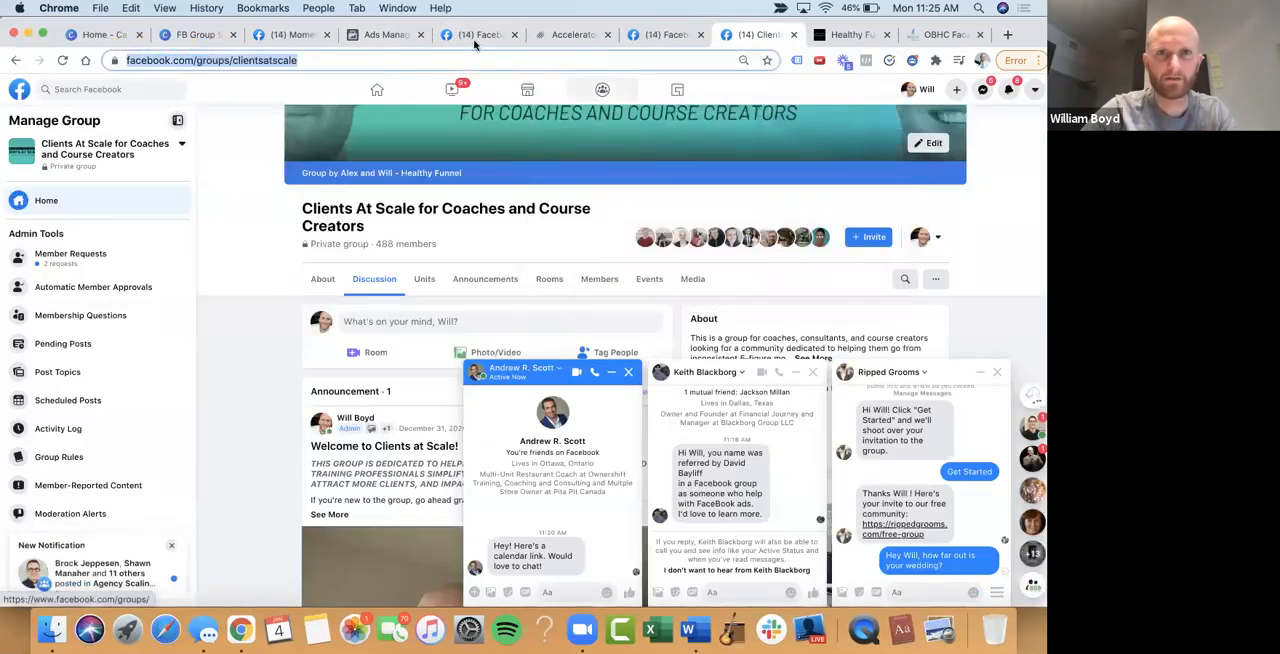
pyautogui.click(385, 35)
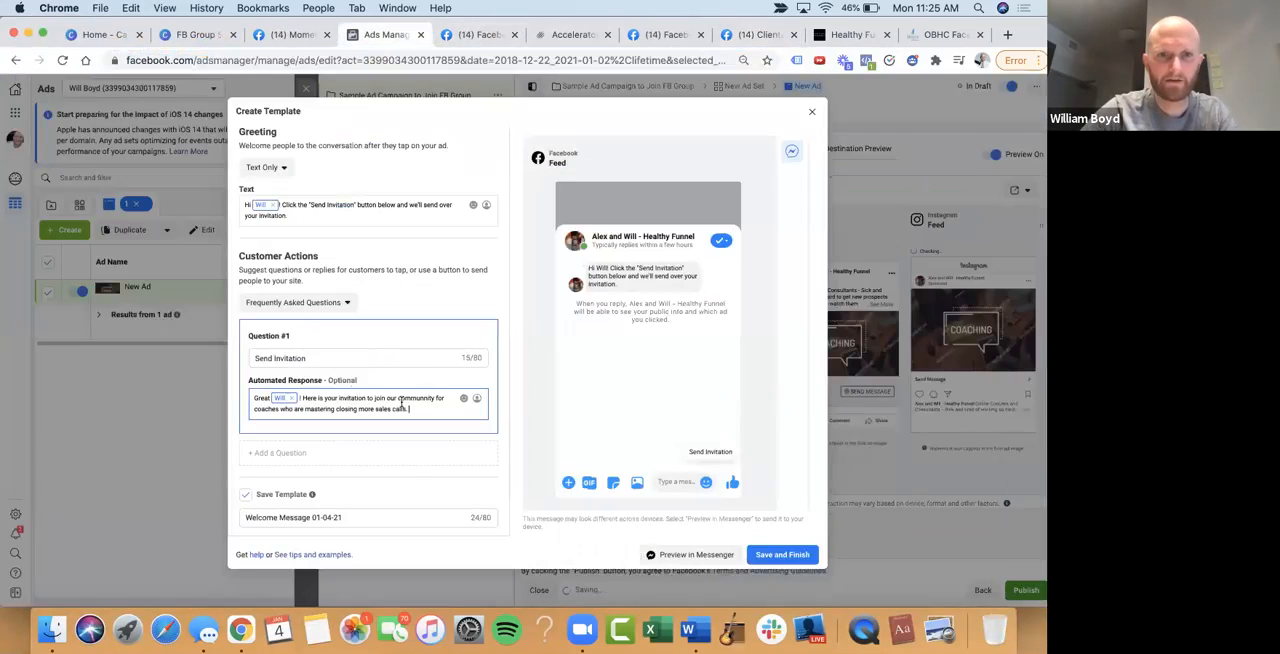
pyautogui.press('BackSpace')
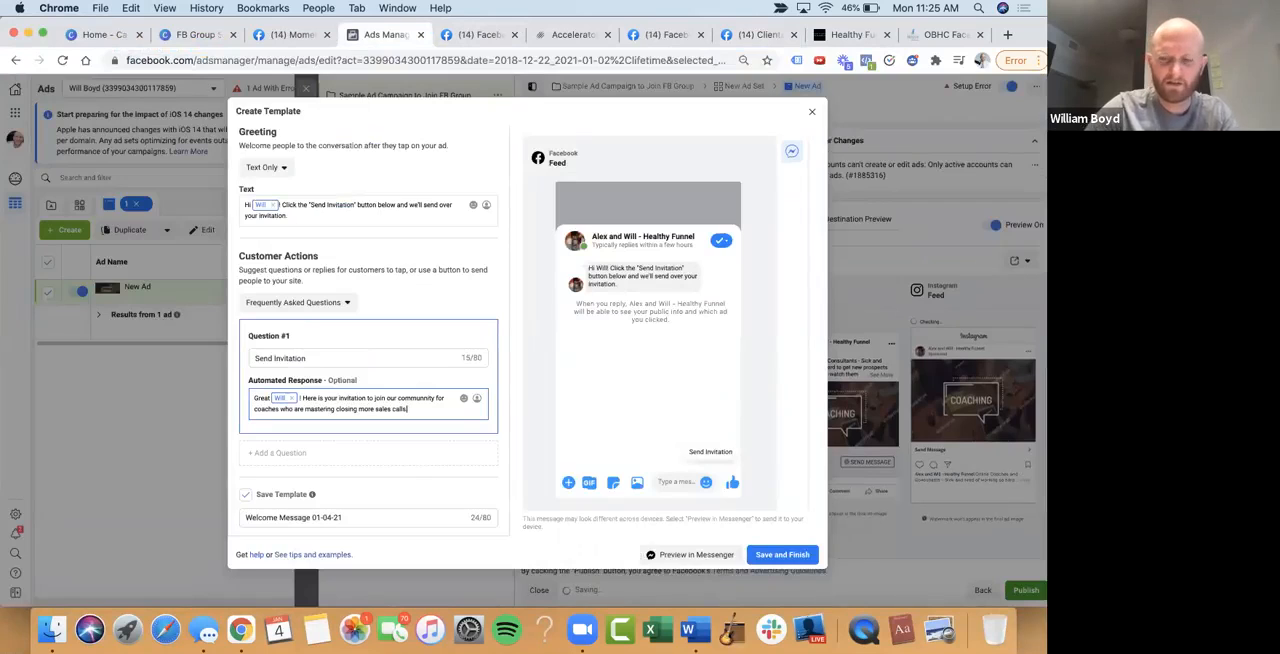
pyautogui.rightClick(435, 412)
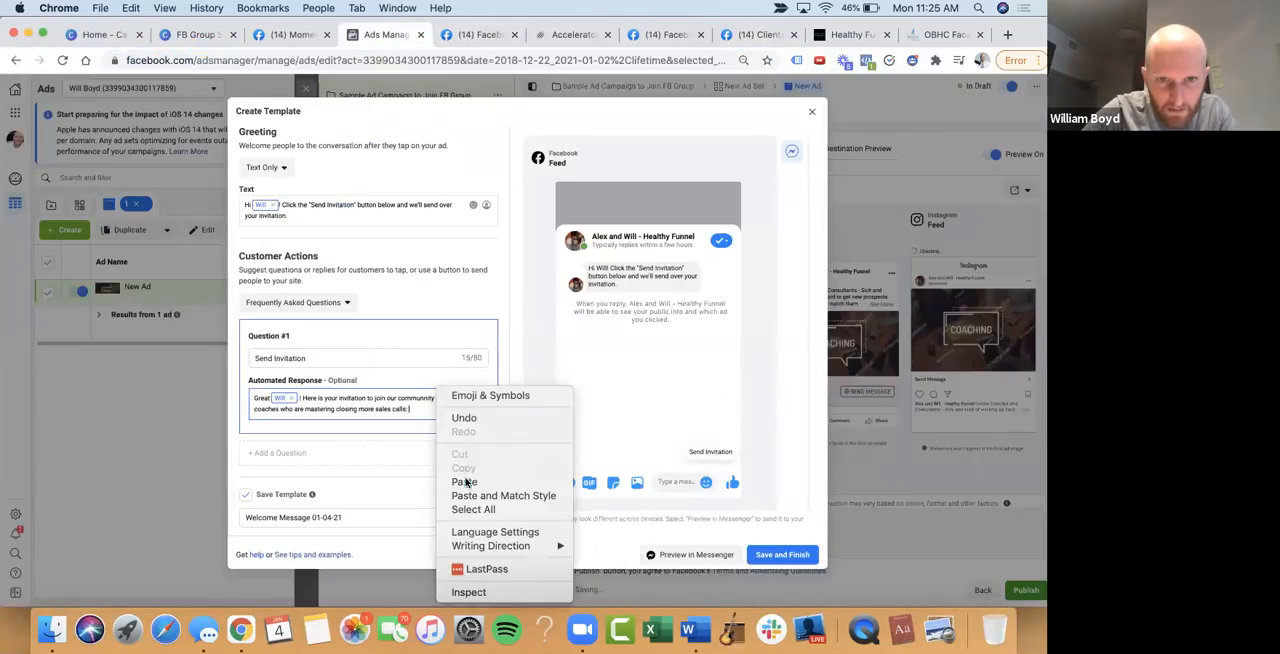
pyautogui.click(465, 481)
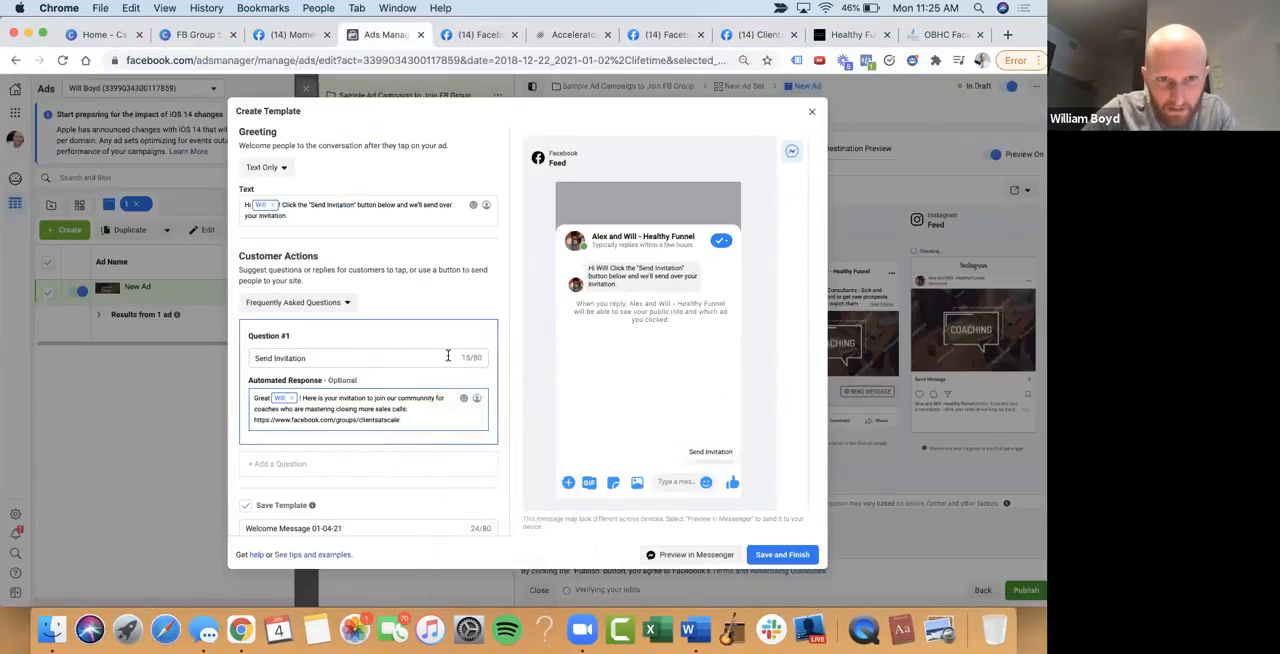
# Name the saved message template "Join Clients at Scale MVAC"
pyautogui.scroll(-1, 470, 450)
pyautogui.click(331, 512)
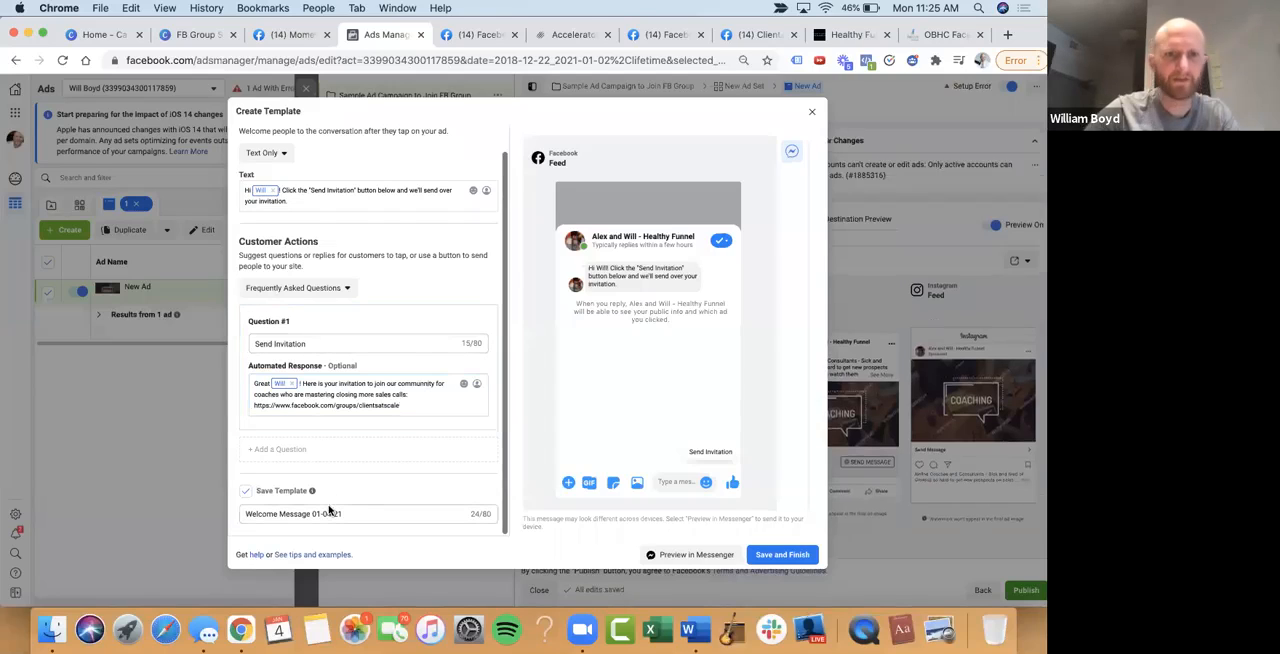
pyautogui.tripleClick(331, 513)
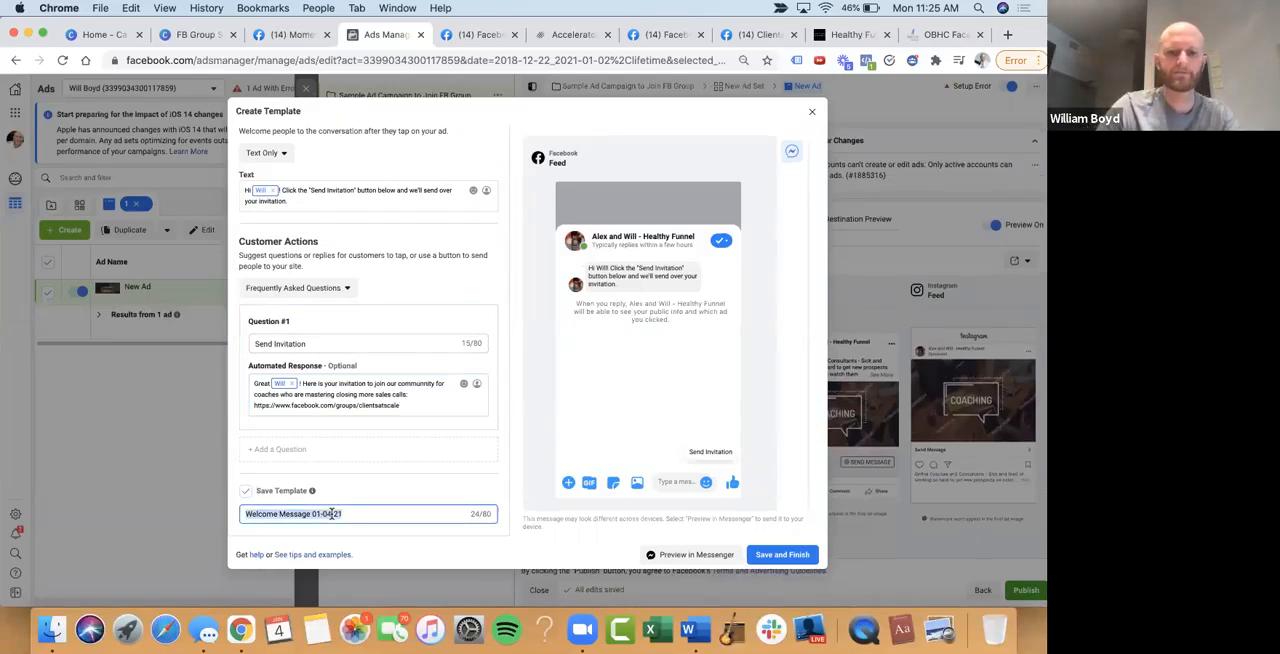
pyautogui.write('Join Client')
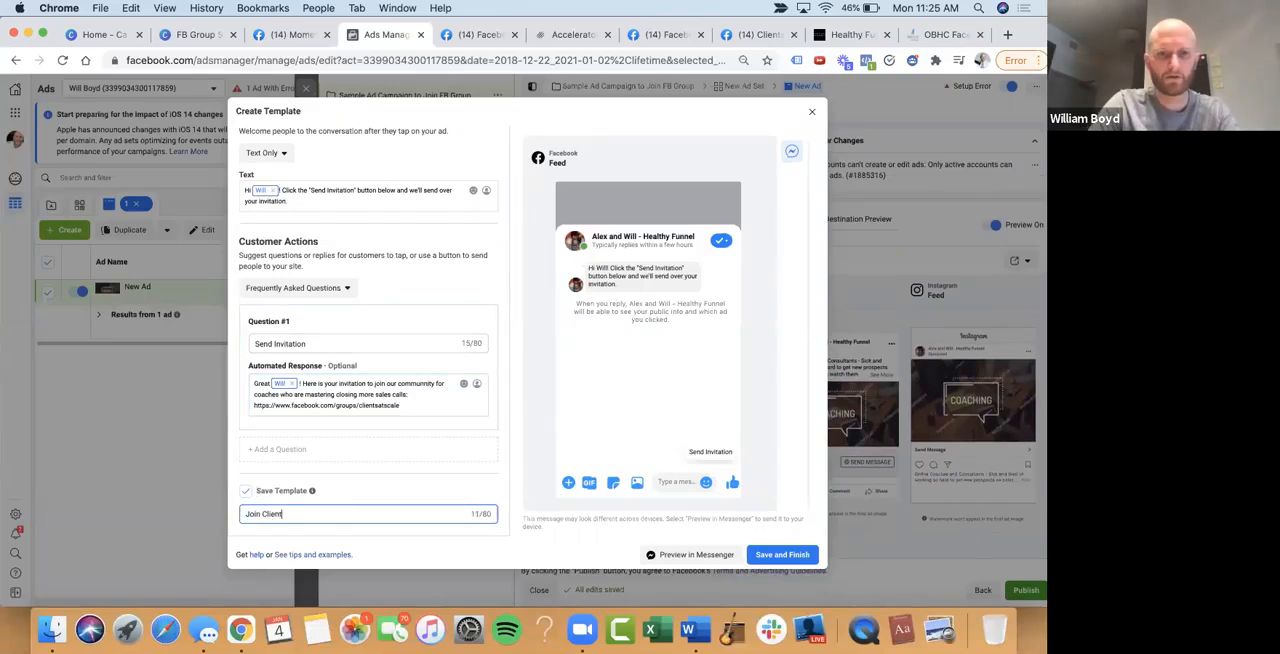
pyautogui.write('s at Scale MVAC')
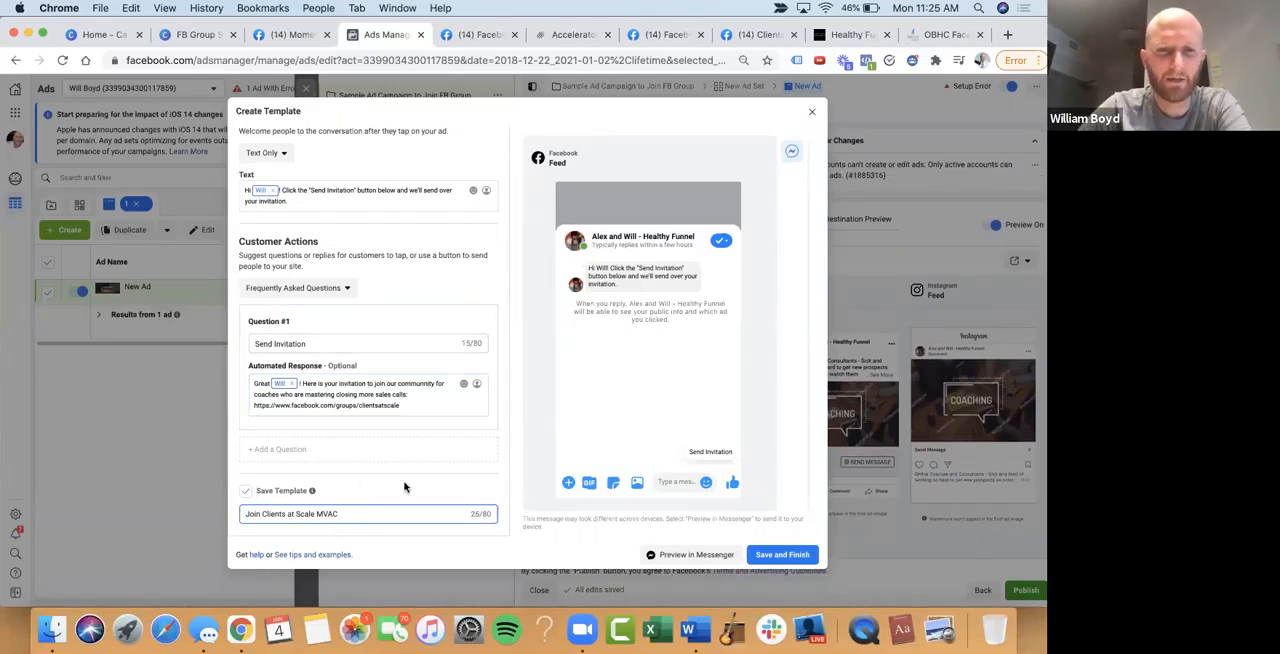
# Send a Messenger preview of the template, then save and finish the template
pyautogui.scroll(2, 481, 453)
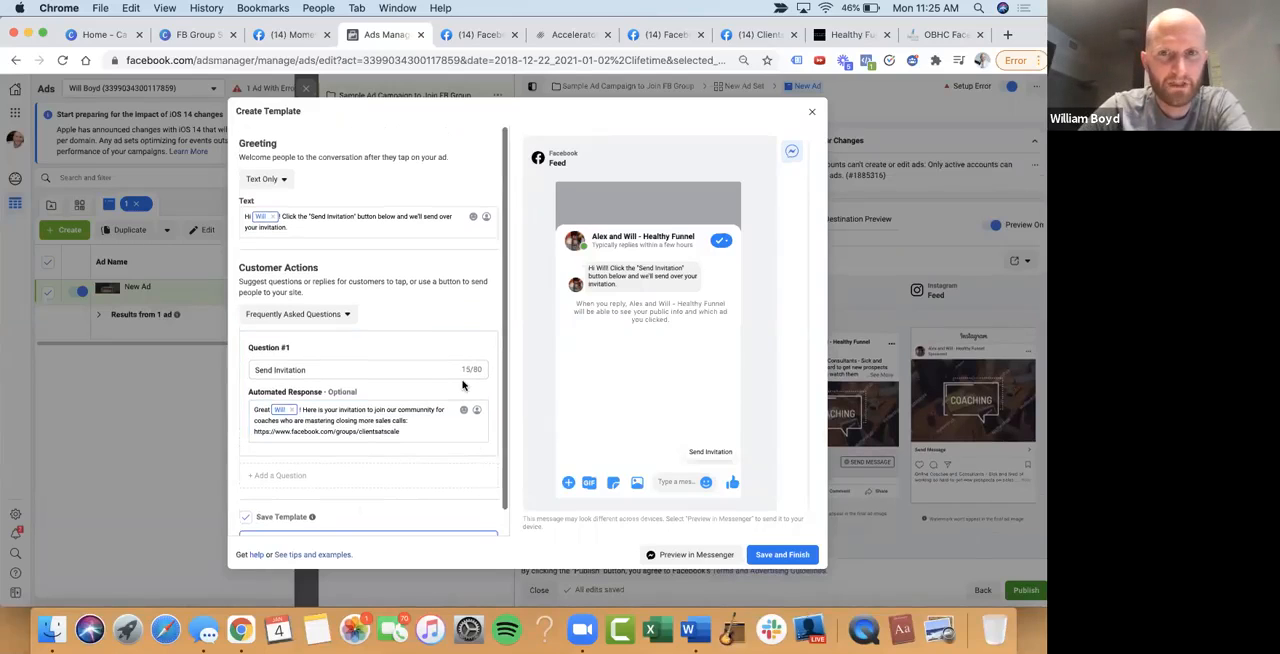
pyautogui.scroll(-1, 548, 414)
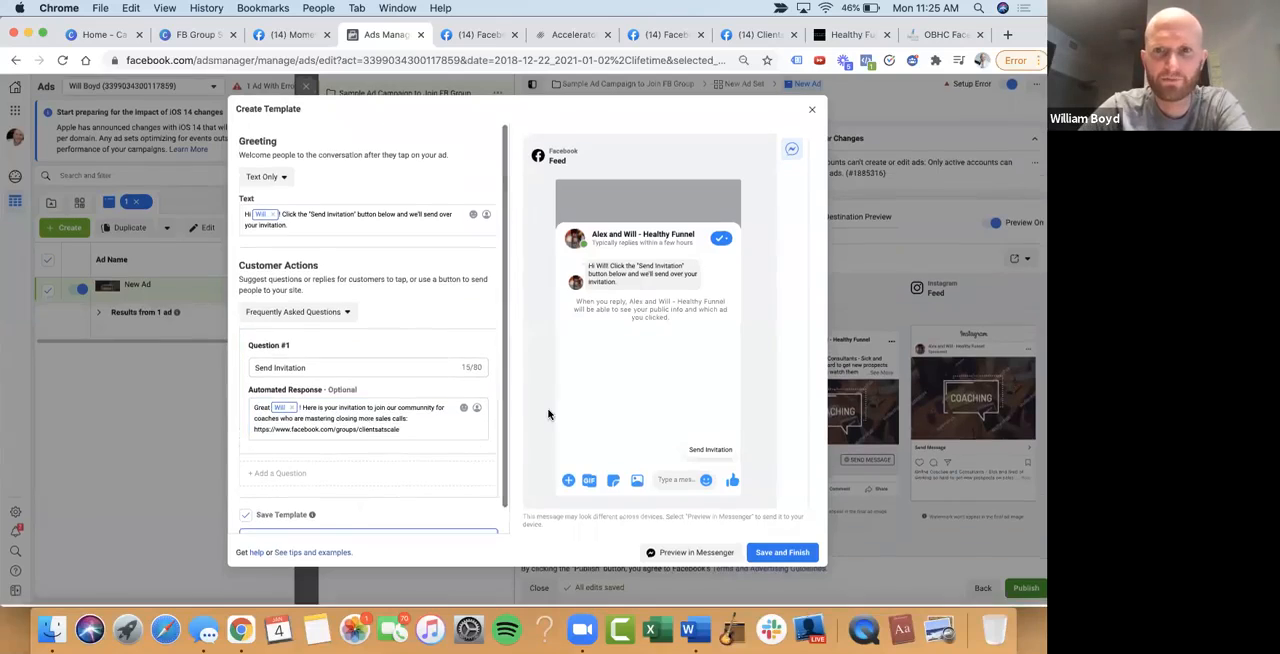
pyautogui.click(690, 554)
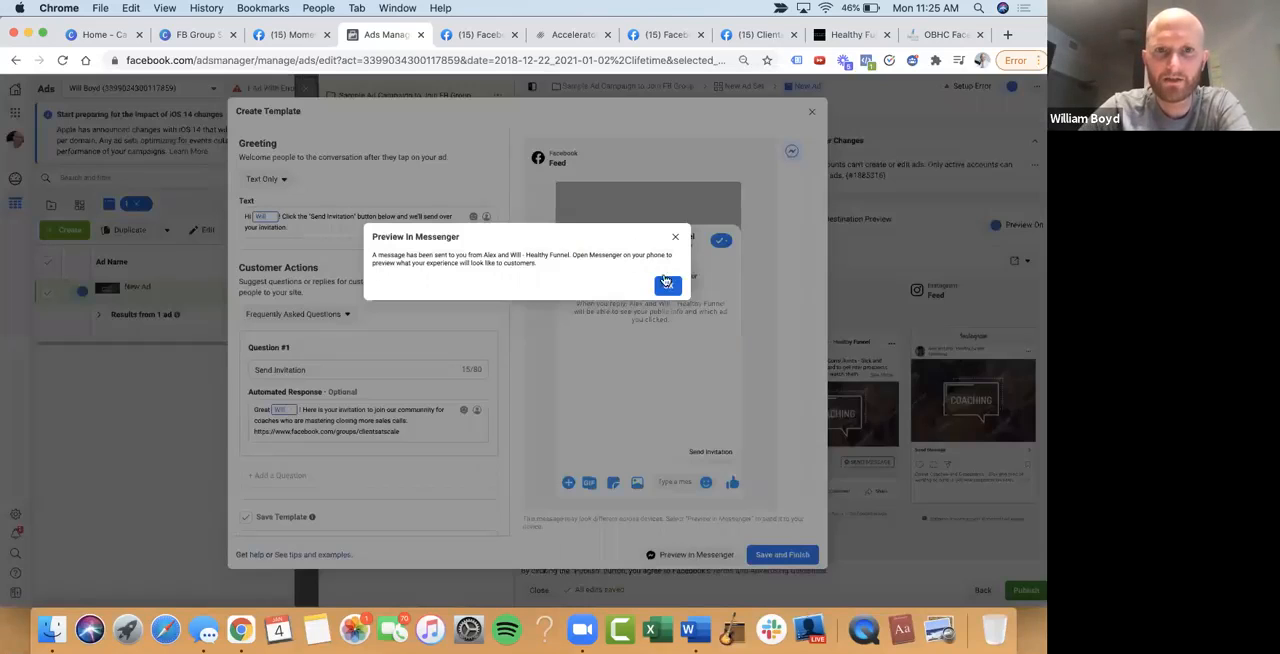
pyautogui.click(667, 285)
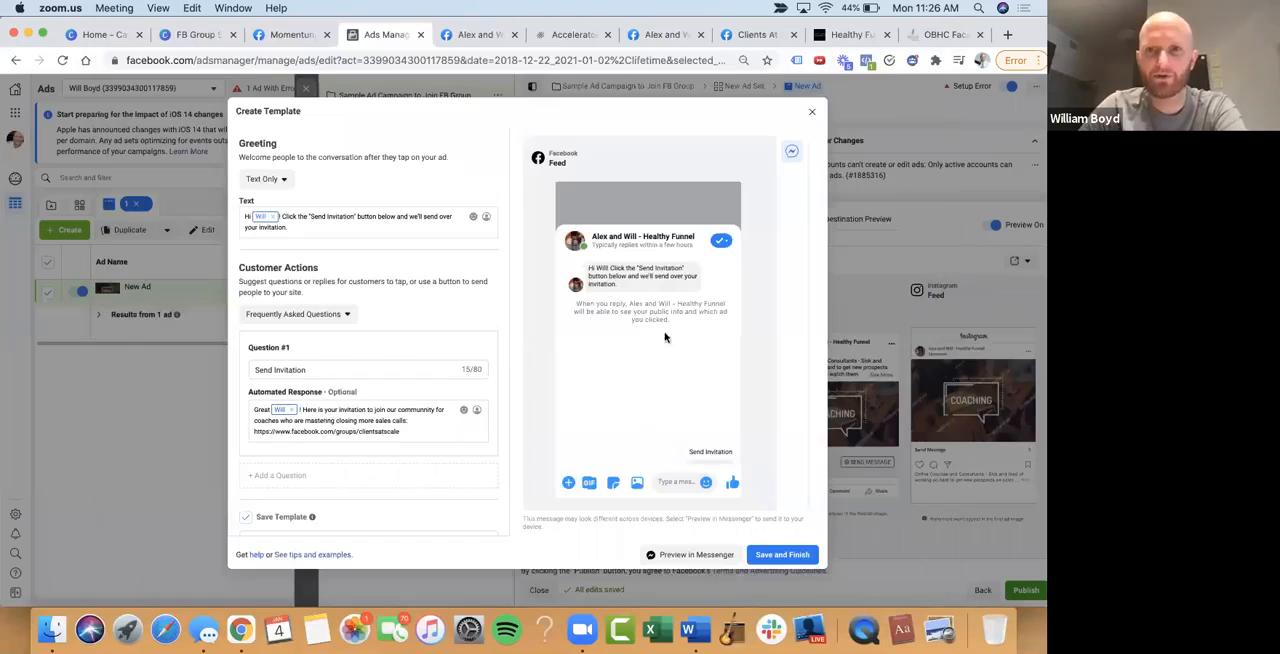
pyautogui.click(797, 553)
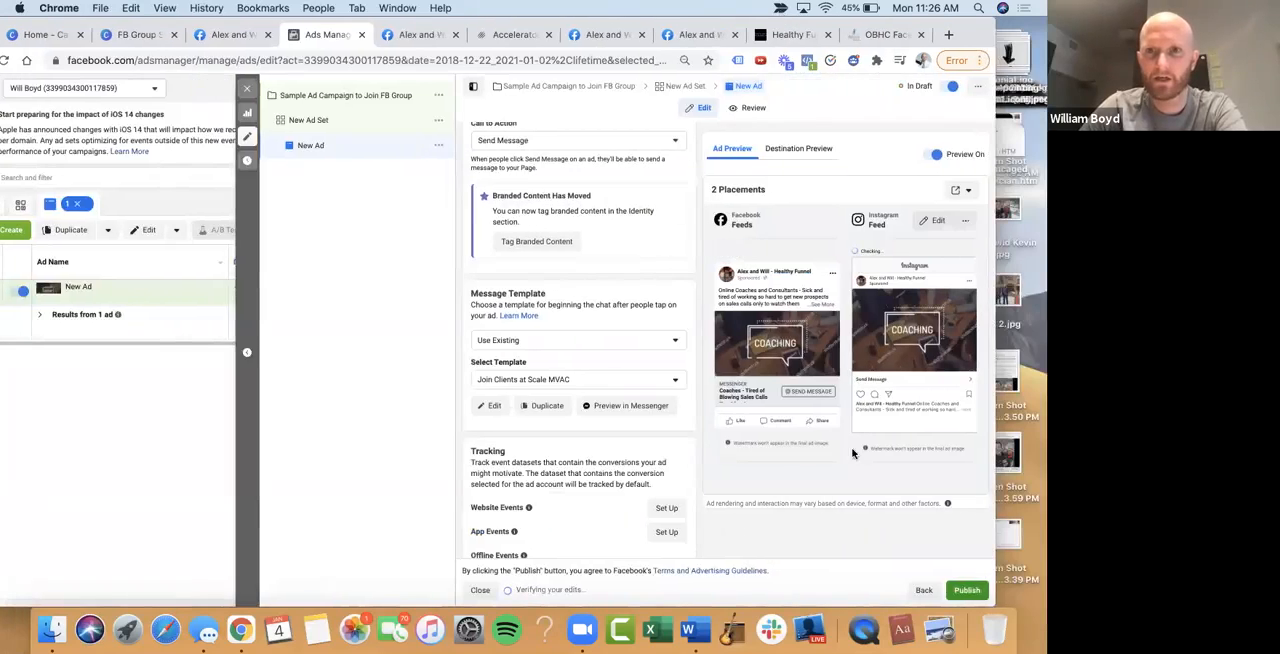
# Try to publish the new ad, and send a mobile preview of it to the Facebook account
pyautogui.click(967, 591)
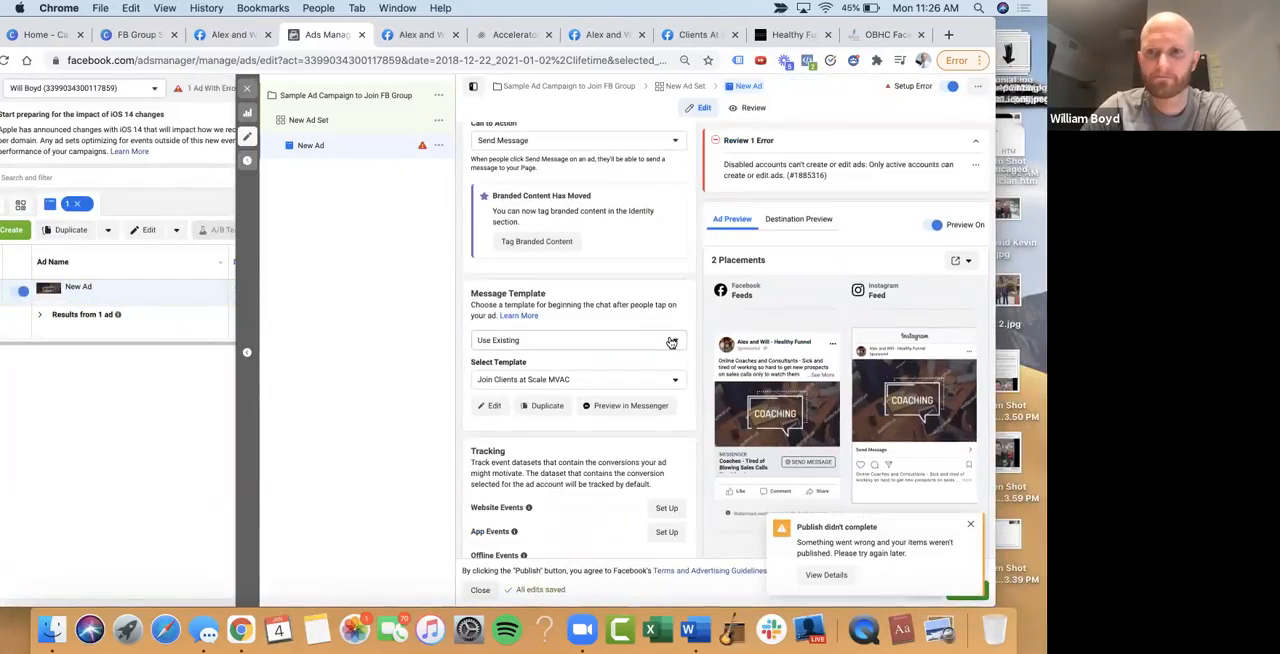
pyautogui.click(970, 524)
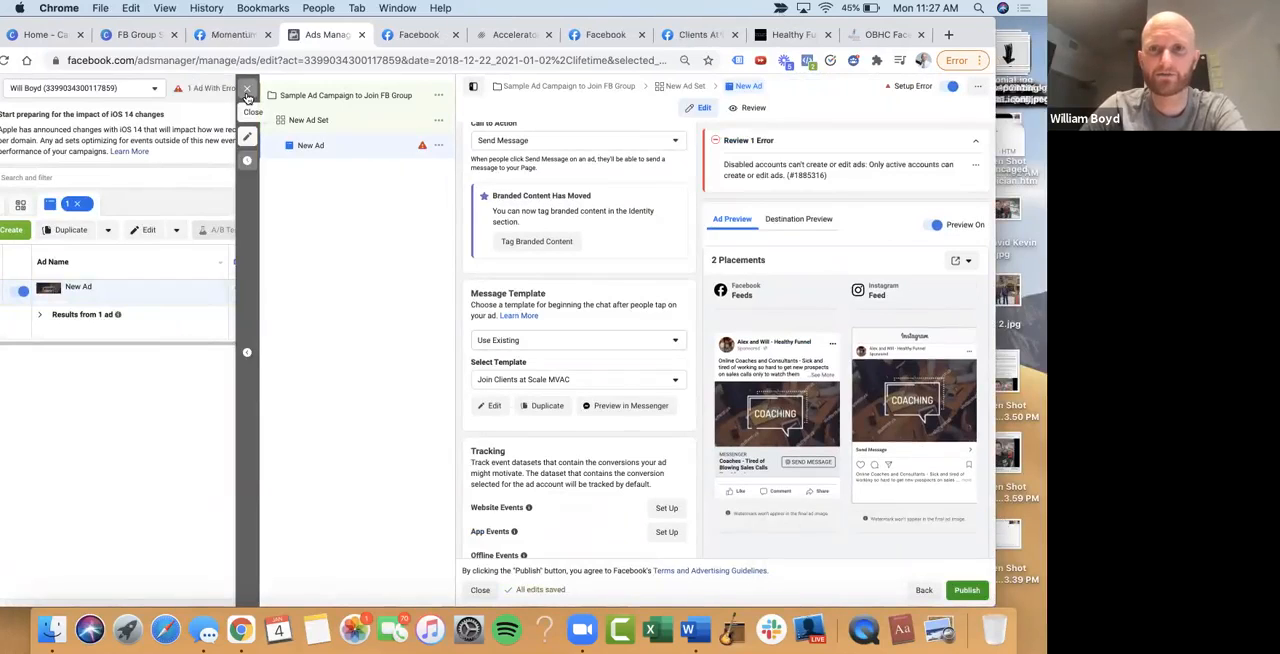
pyautogui.scroll(10, 578, 287)
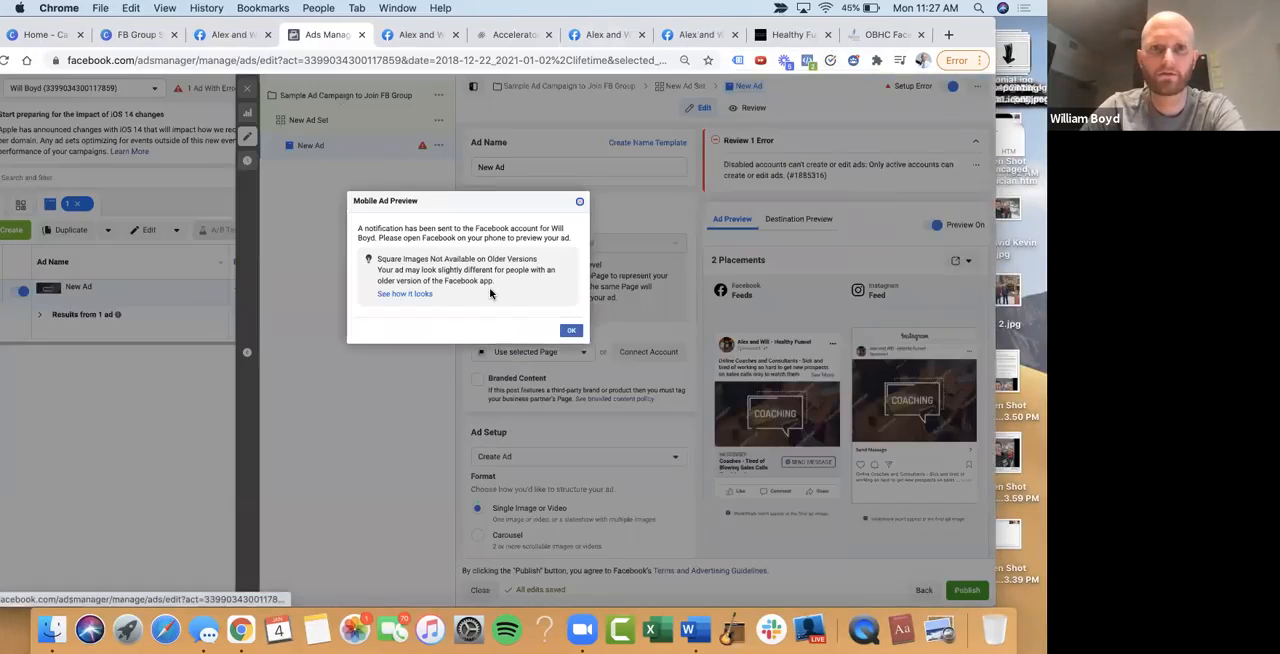
pyautogui.click(578, 205)
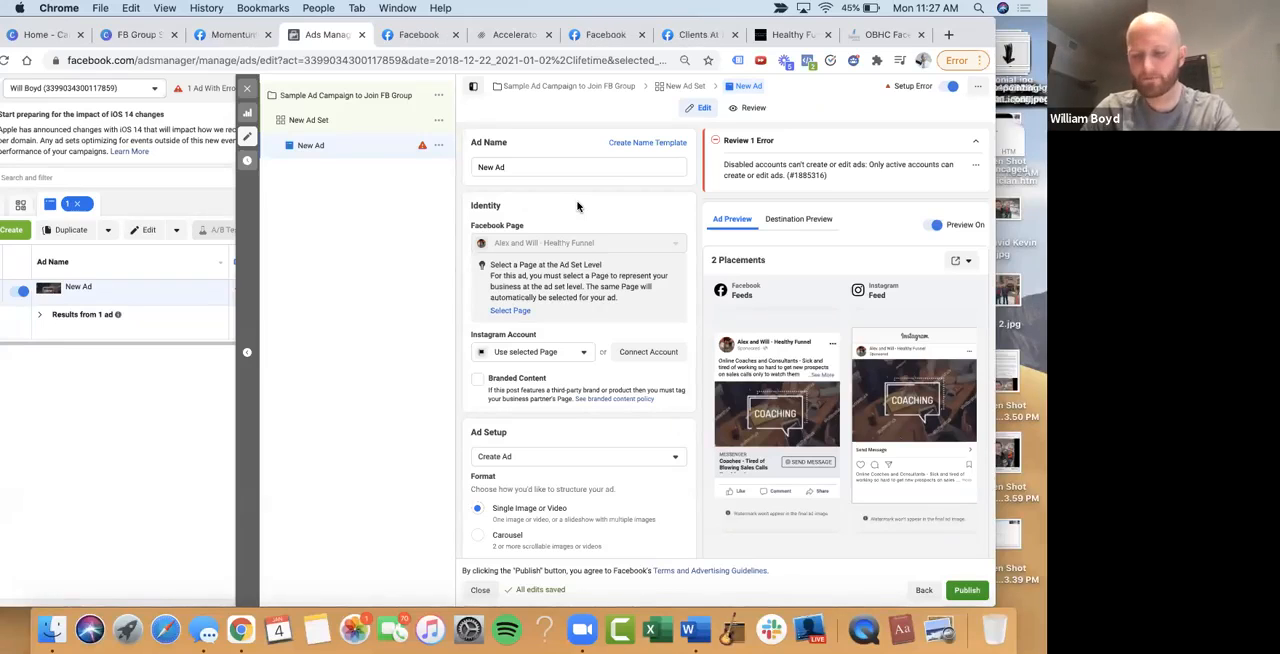
# Close the ad editor, return to the campaigns list and deselect Sample Ad Campaign to Join FB Group
pyautogui.click(247, 88)
pyautogui.moveTo(207, 22); pyautogui.dragTo(230, 22)
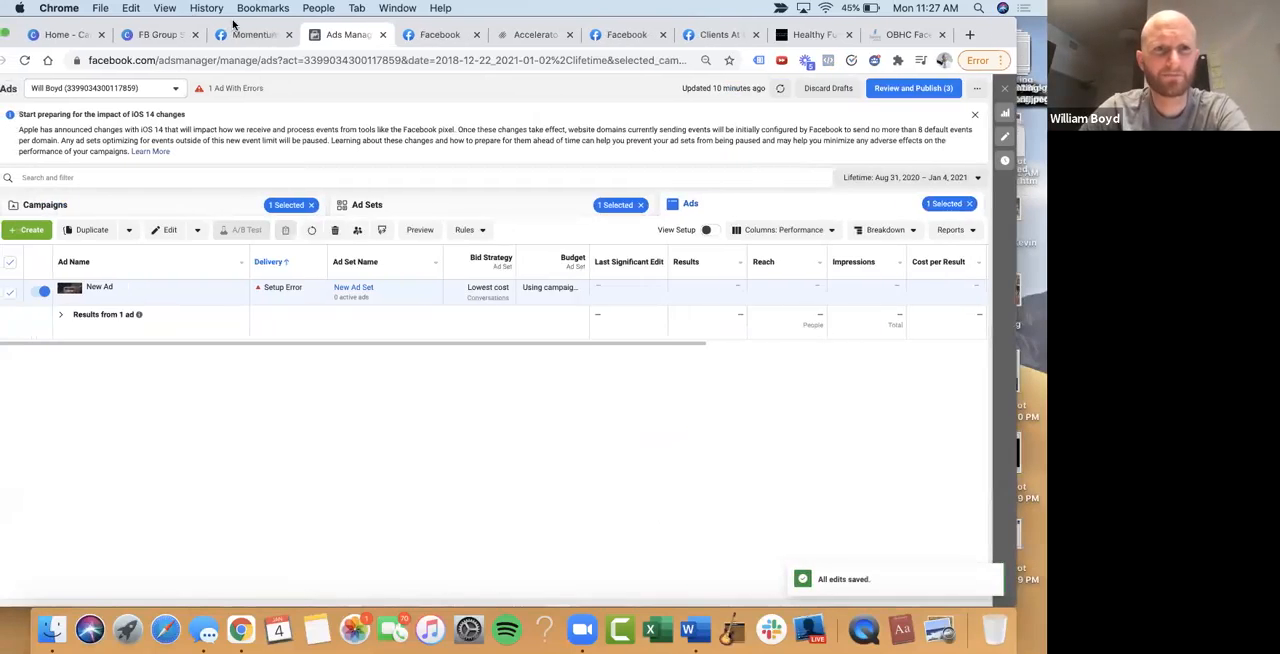
pyautogui.click(161, 203)
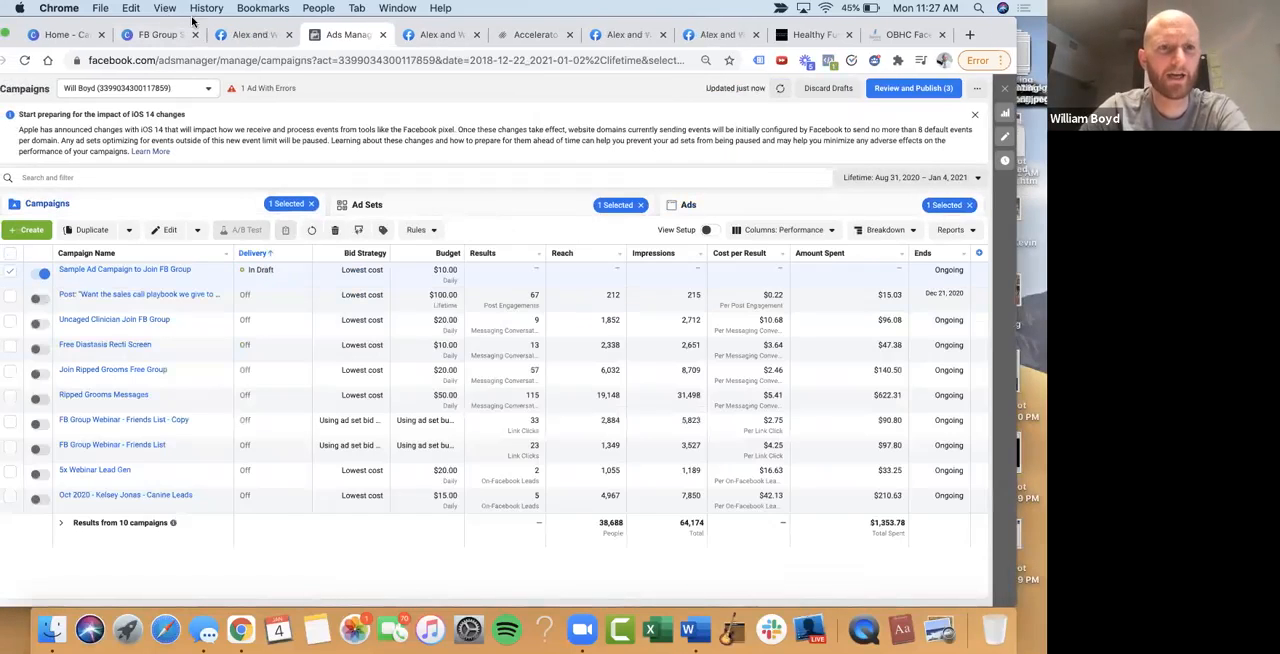
pyautogui.click(32, 274)
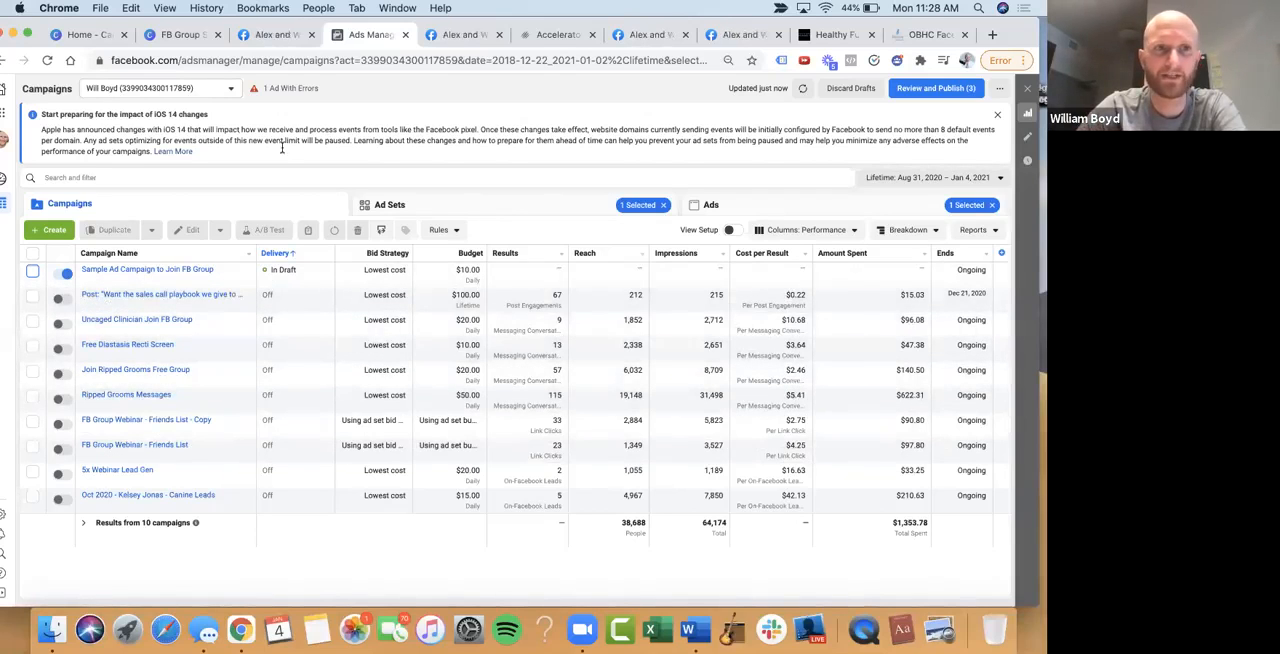
# Switch to the Healthcare Digital Marketing ad account
pyautogui.click(192, 90)
pyautogui.scroll(-10, 187, 268)
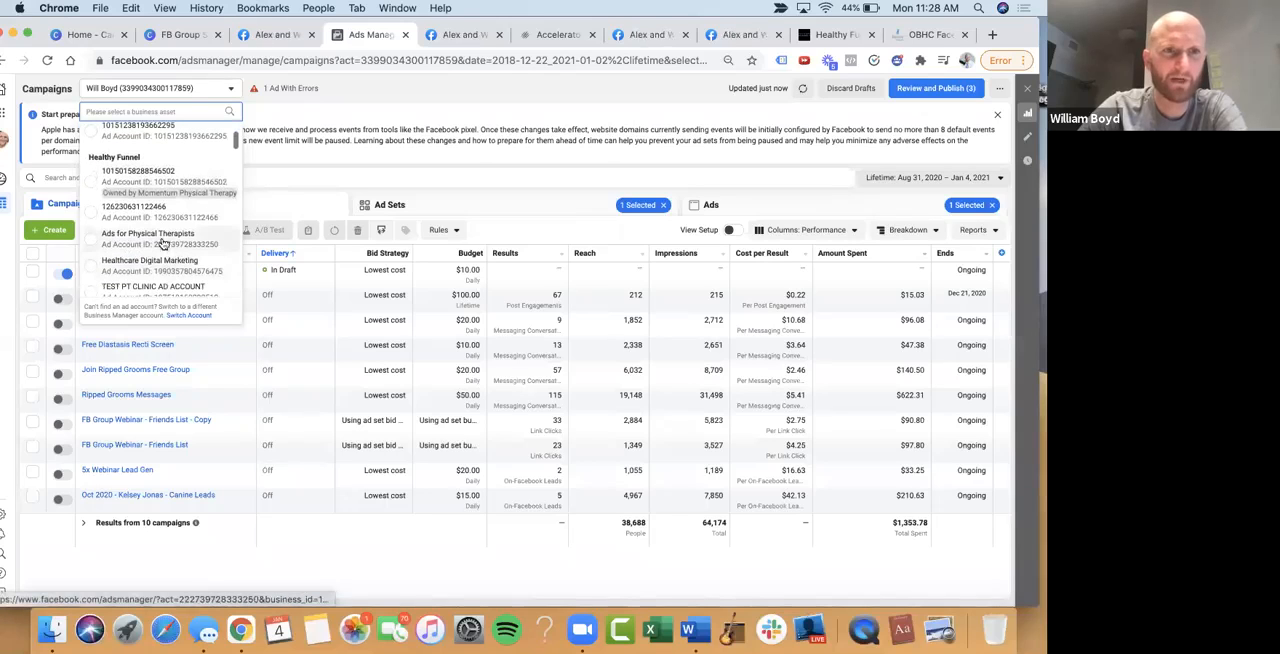
pyautogui.click(166, 256)
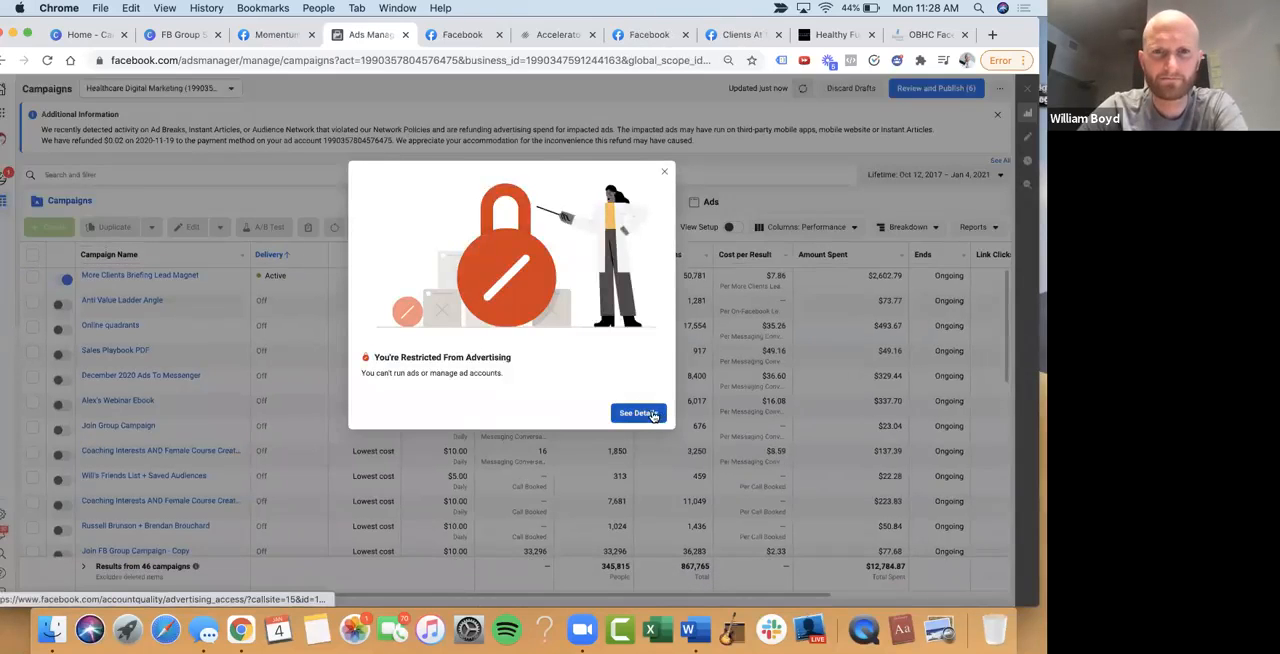
# Open the details of the advertising restriction and start a review request for the account
pyautogui.click(646, 414)
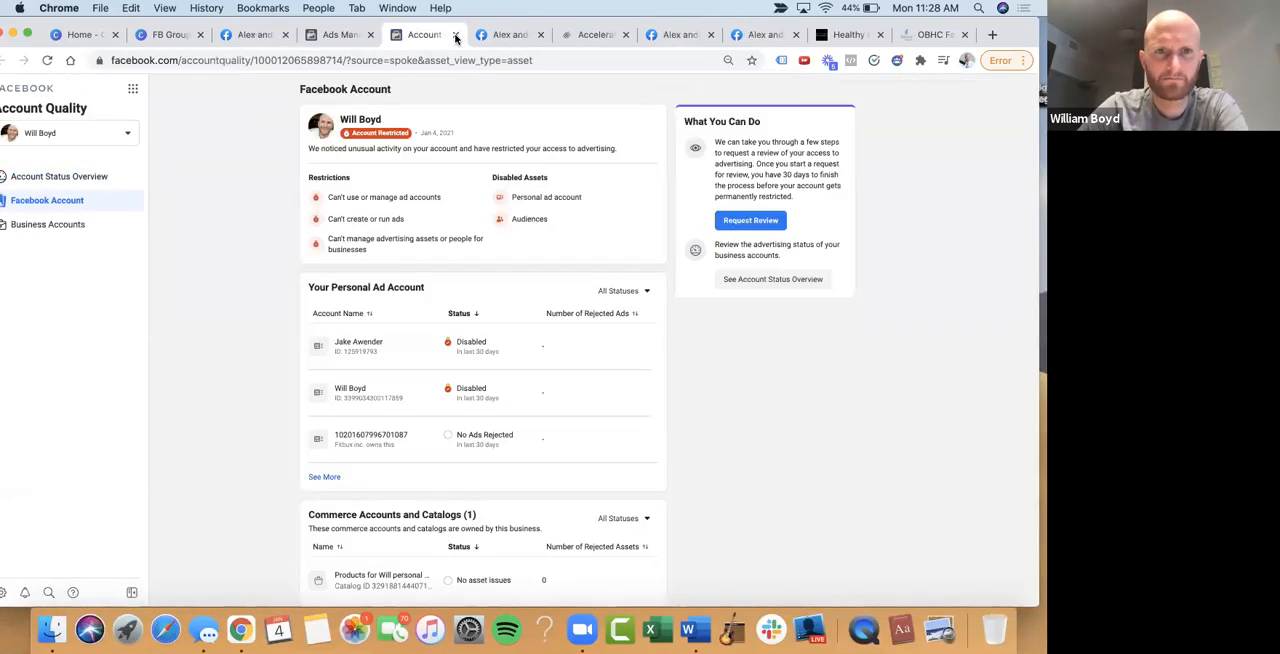
pyautogui.click(750, 220)
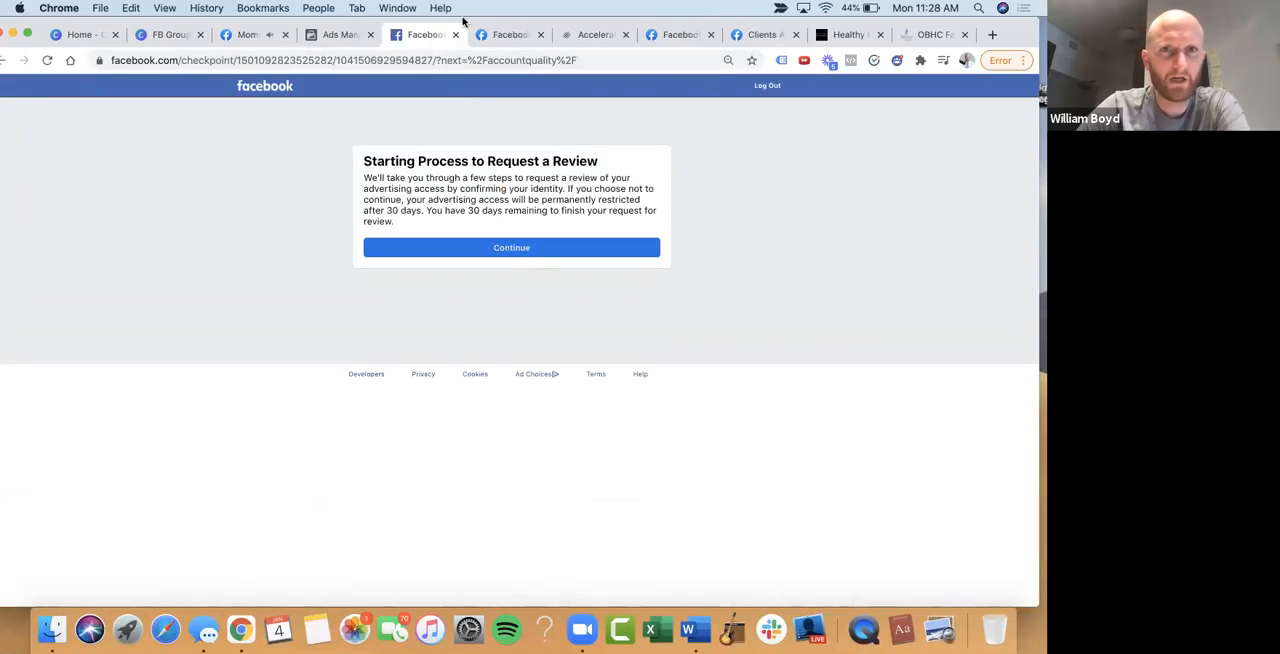
# Return to Ads Manager, dismiss the advertising restriction notice and look over the Healthcare Digital Marketing campaigns
pyautogui.click(340, 34)
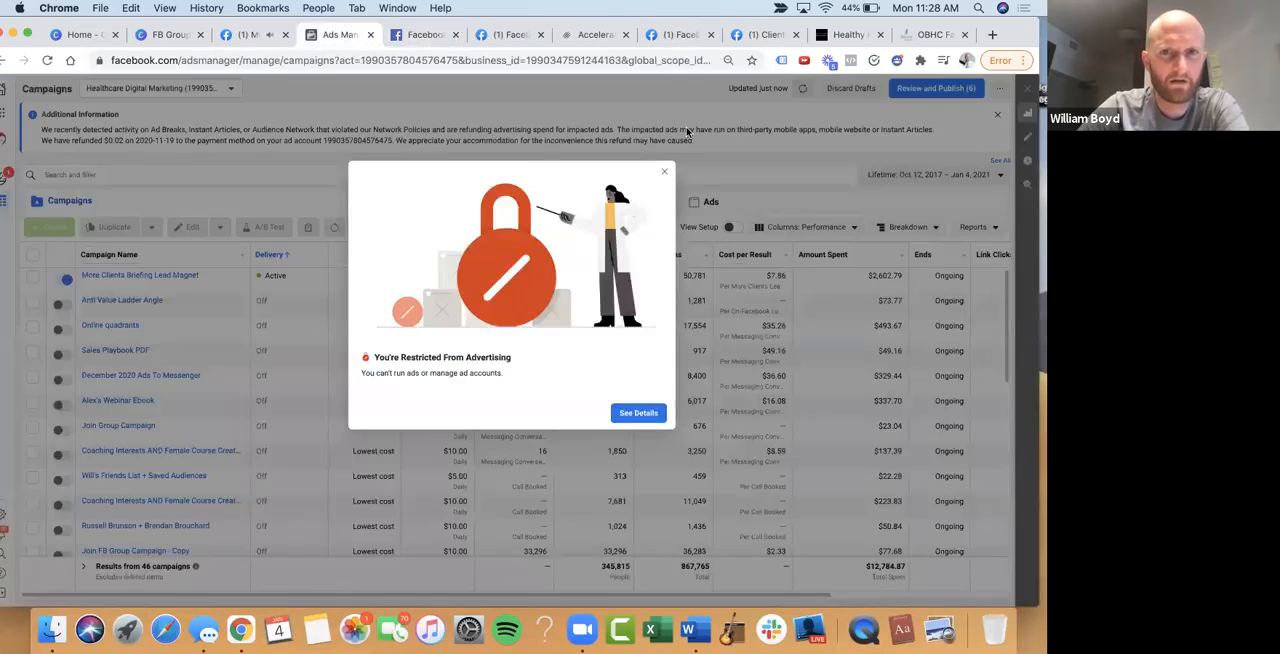
pyautogui.click(665, 173)
pyautogui.scroll(-1, 116, 297)
pyautogui.scroll(1, 116, 297)
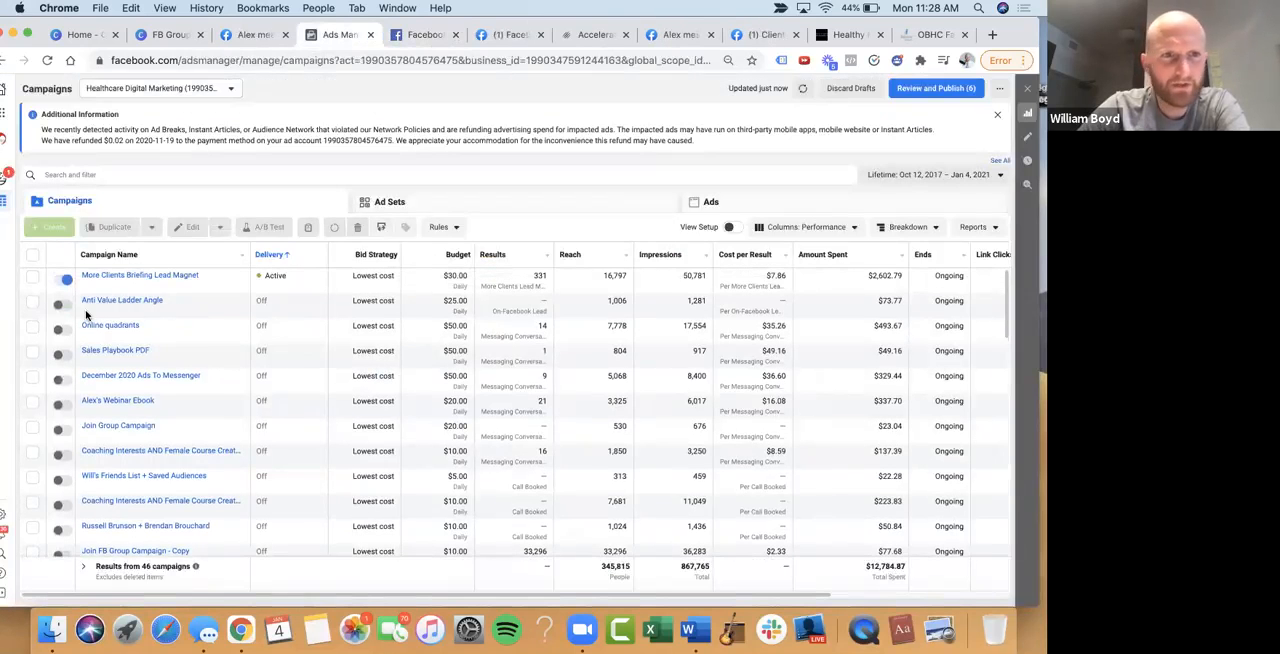
pyautogui.click(32, 327)
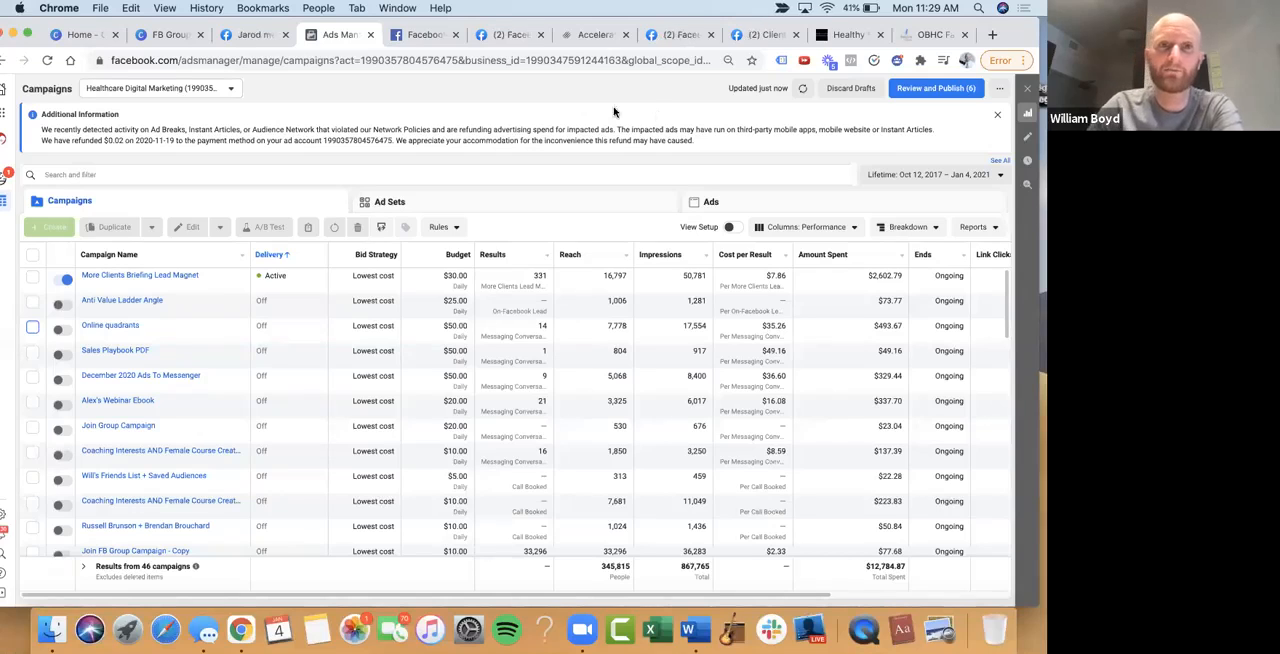
# Switch to the FB Group Strategy design in Canva and review the Minimum Viable Ad Campaign page and the page before it
pyautogui.click(150, 38)
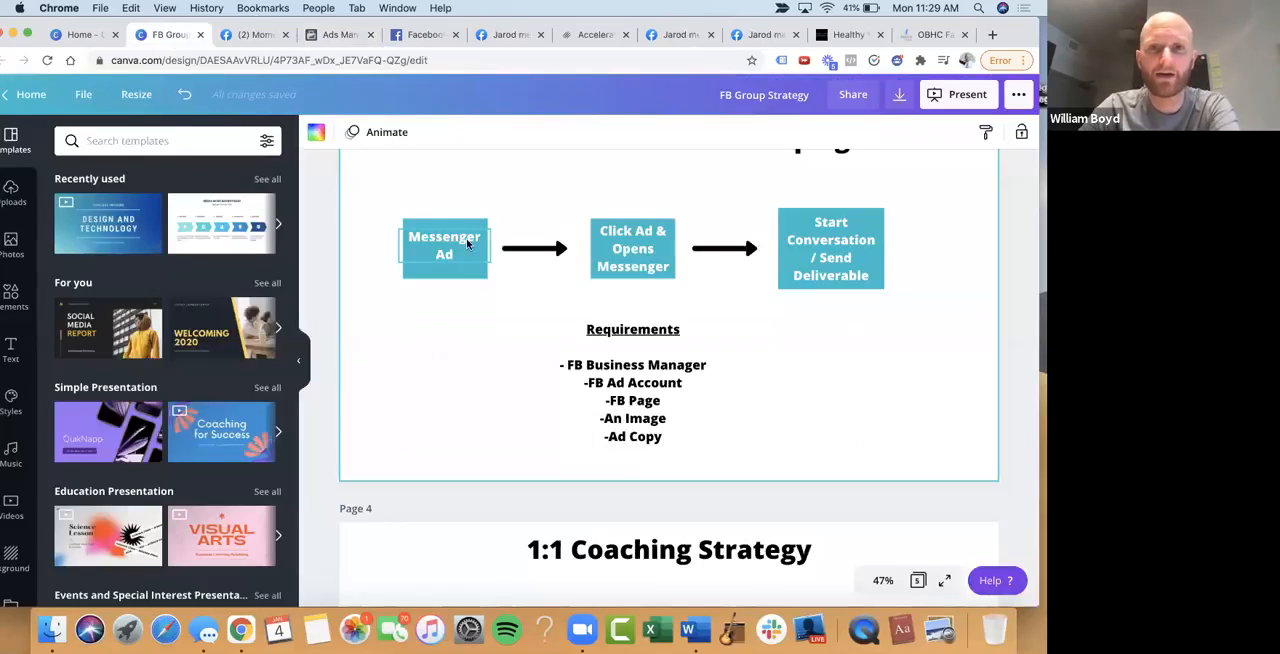
pyautogui.scroll(1, 460, 280)
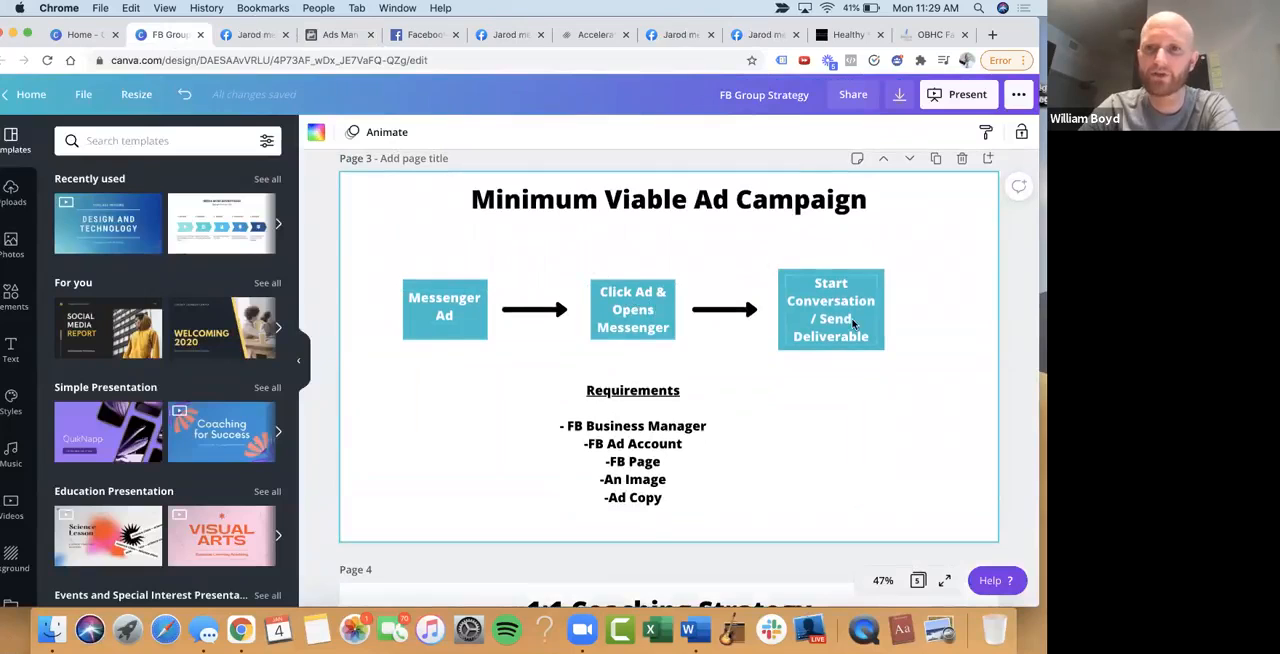
pyautogui.scroll(5, 820, 371)
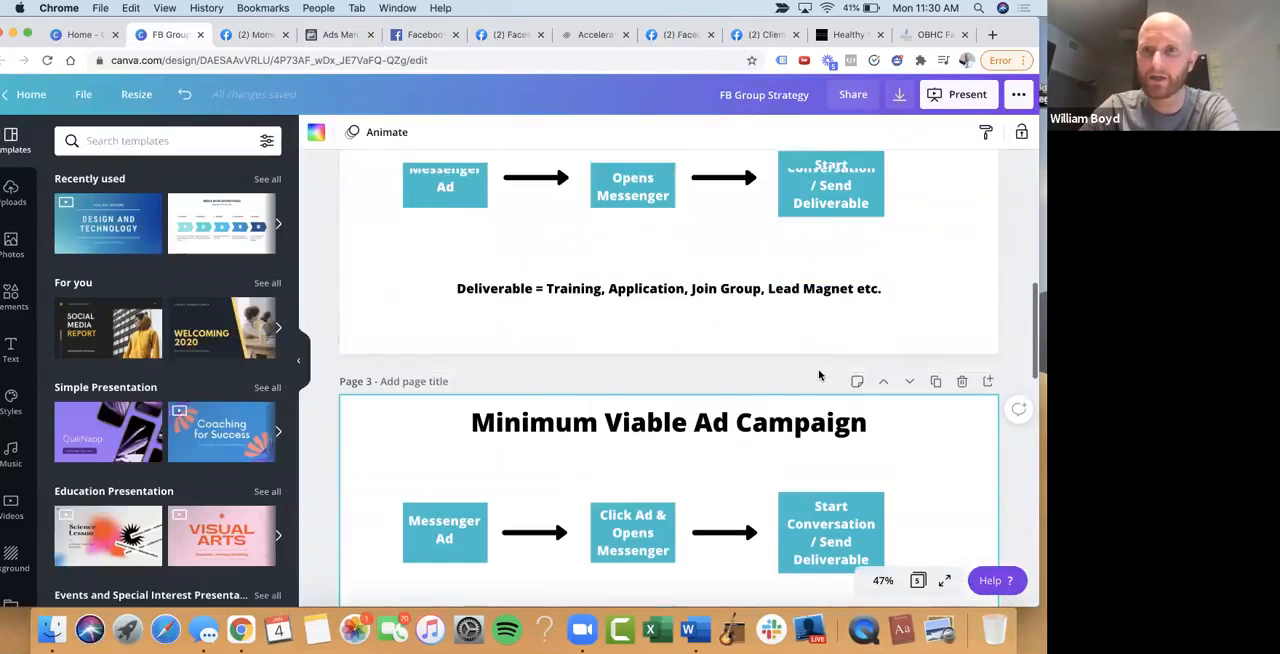